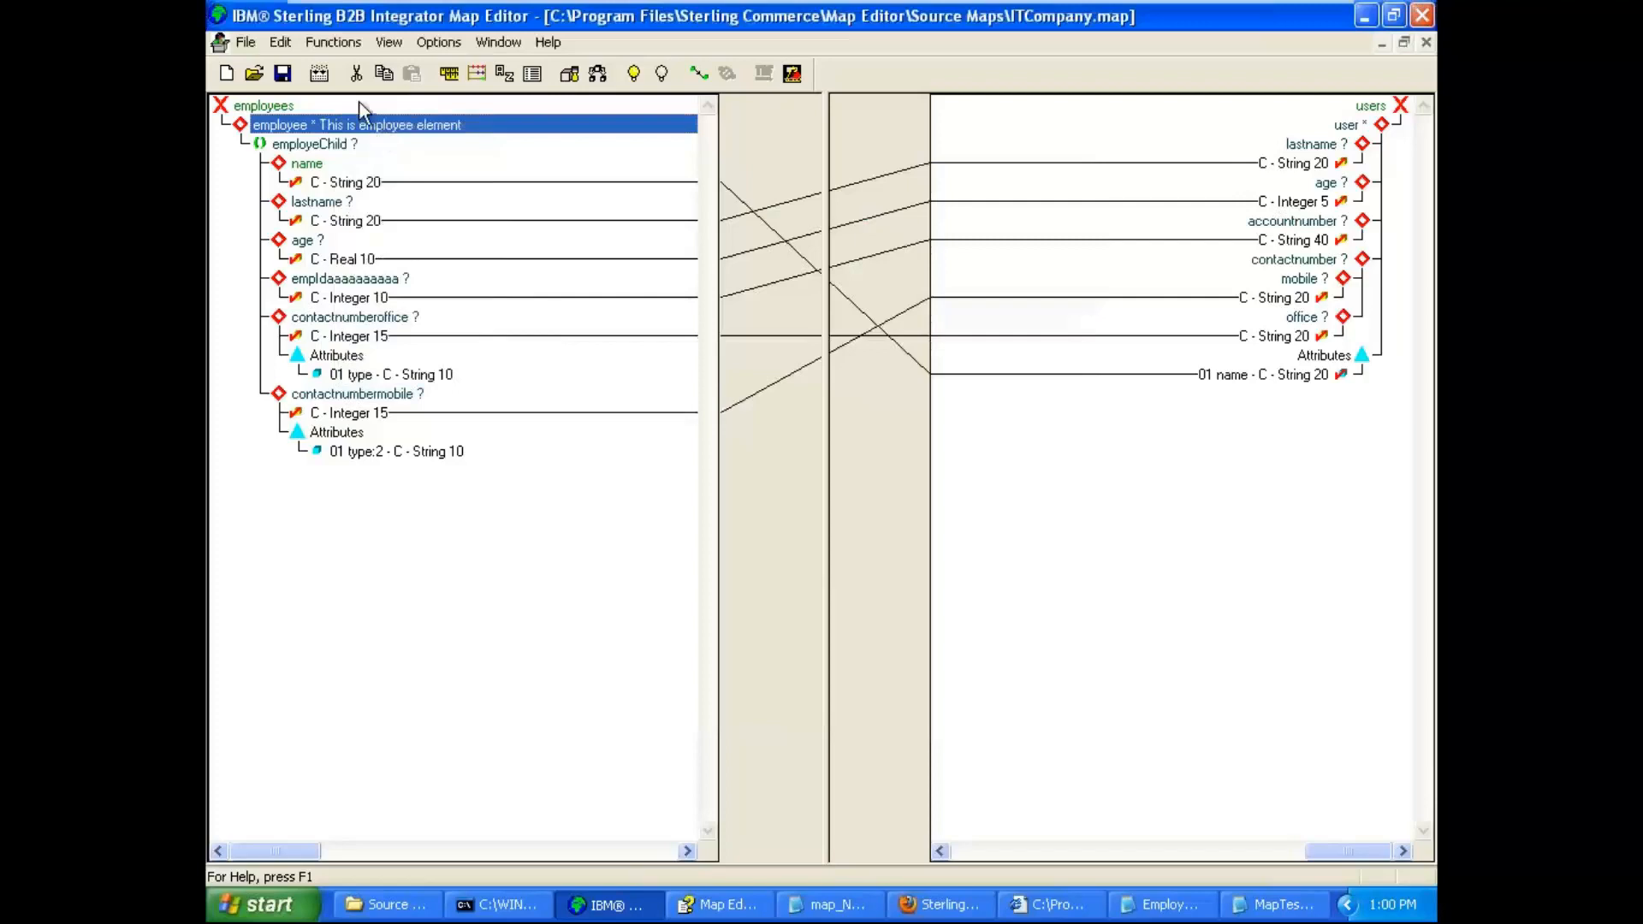
Compile the ITCompany map to the translation object ITCompany.txo in the Compiled Maps folder.
{"action": "left_click", "coordinate": [320, 73]}
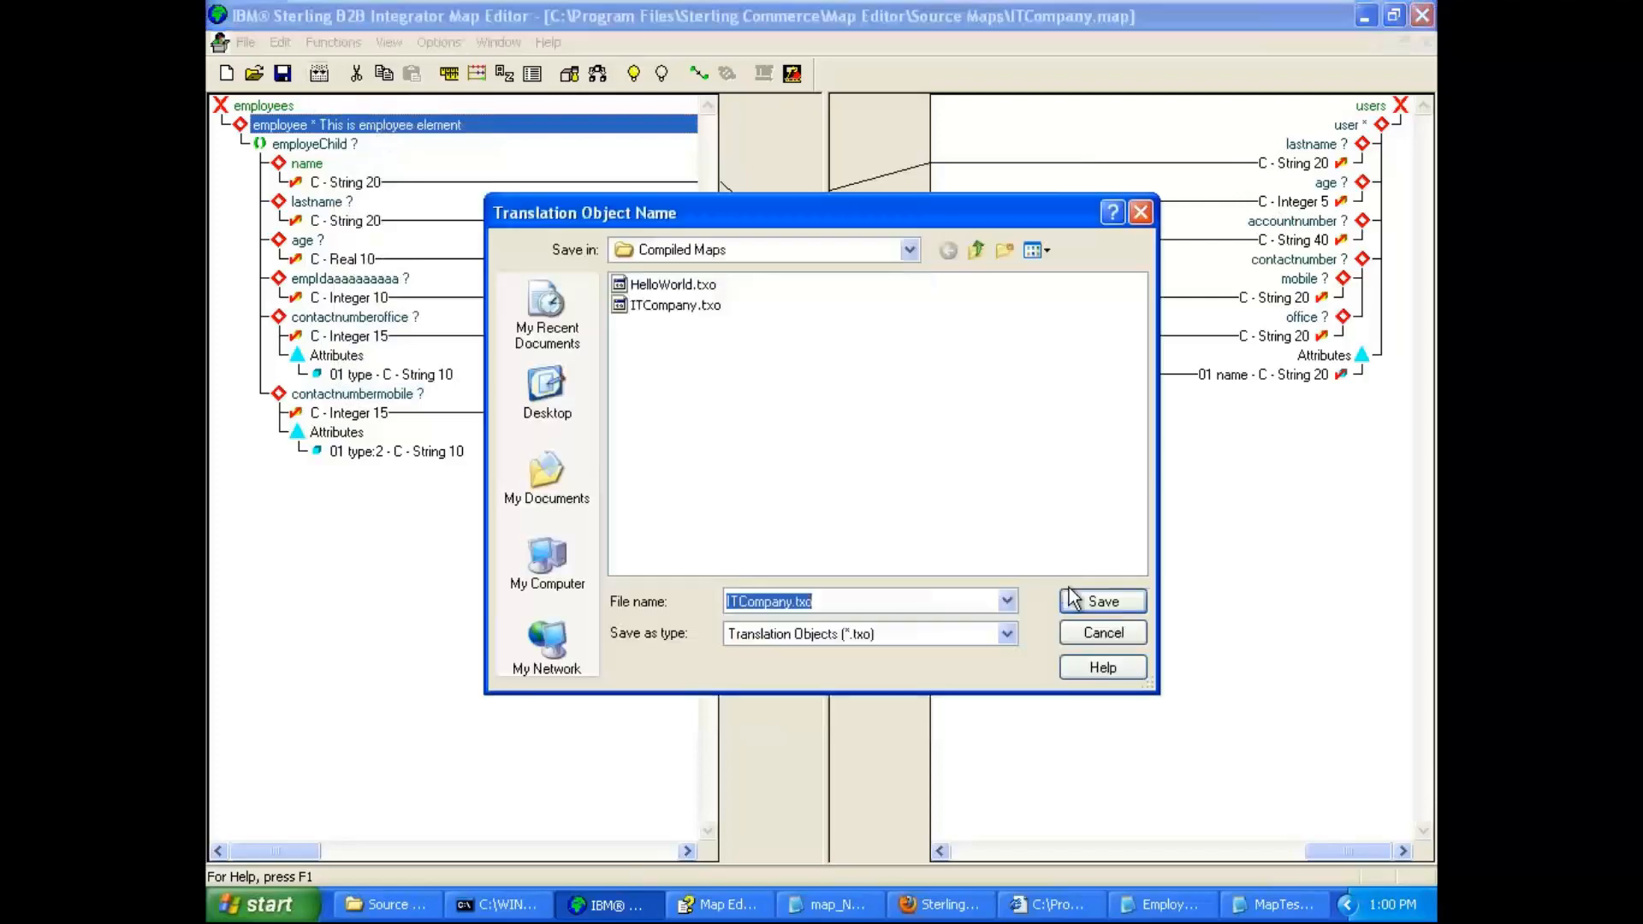
{"action": "left_click", "coordinate": [1072, 597]}
{"action": "left_click", "coordinate": [783, 481]}
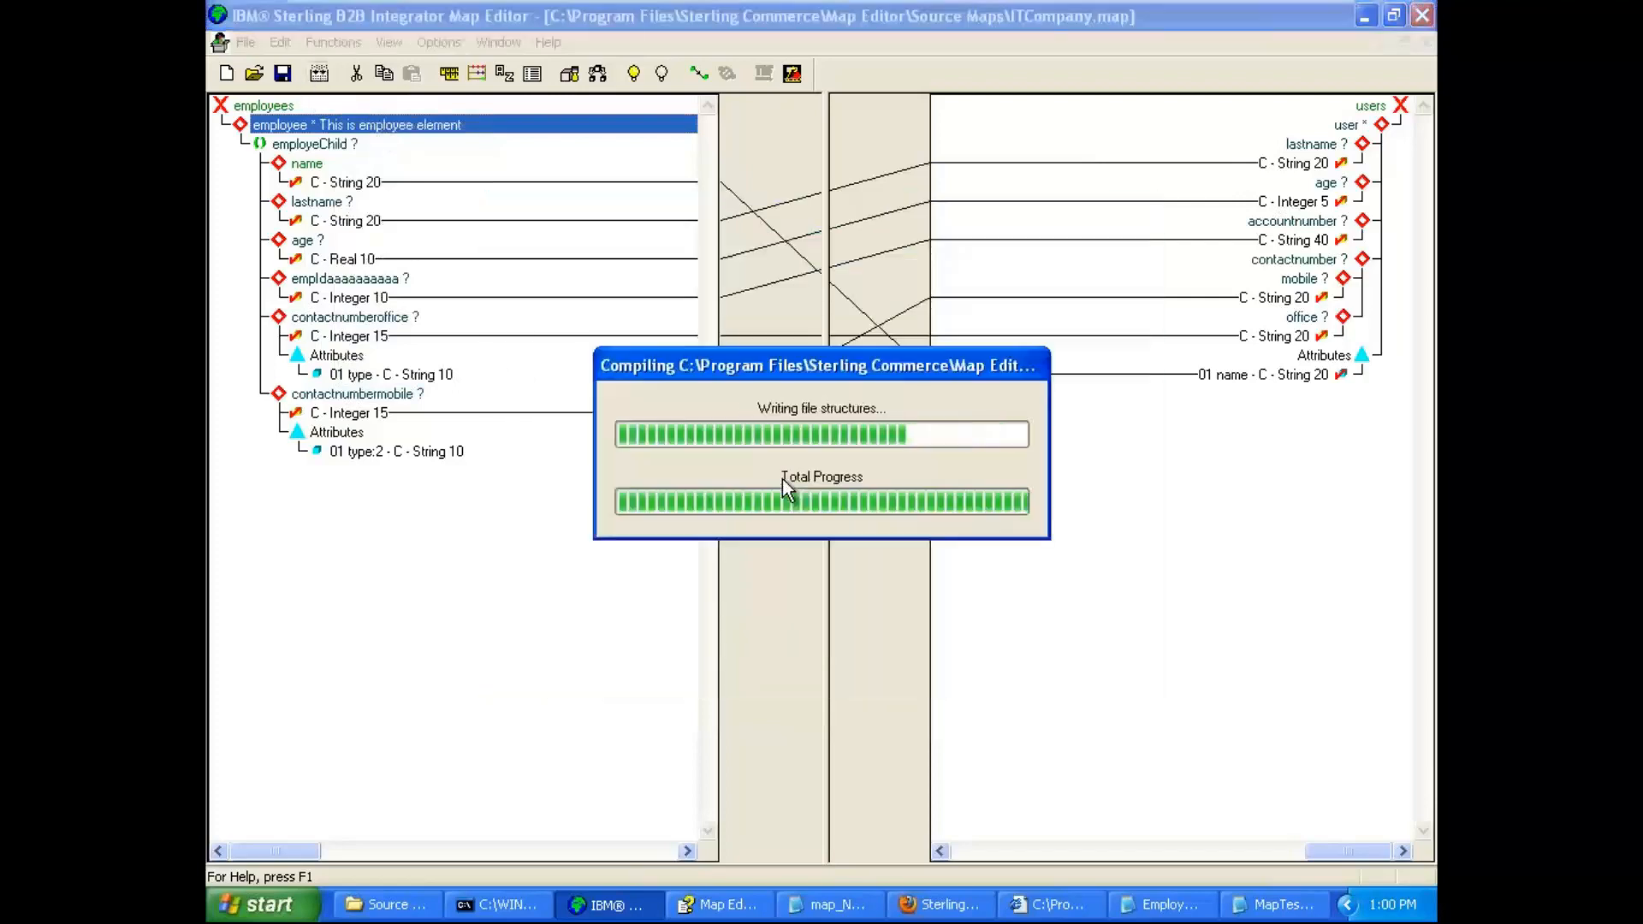
{"action": "left_click", "coordinate": [507, 679]}
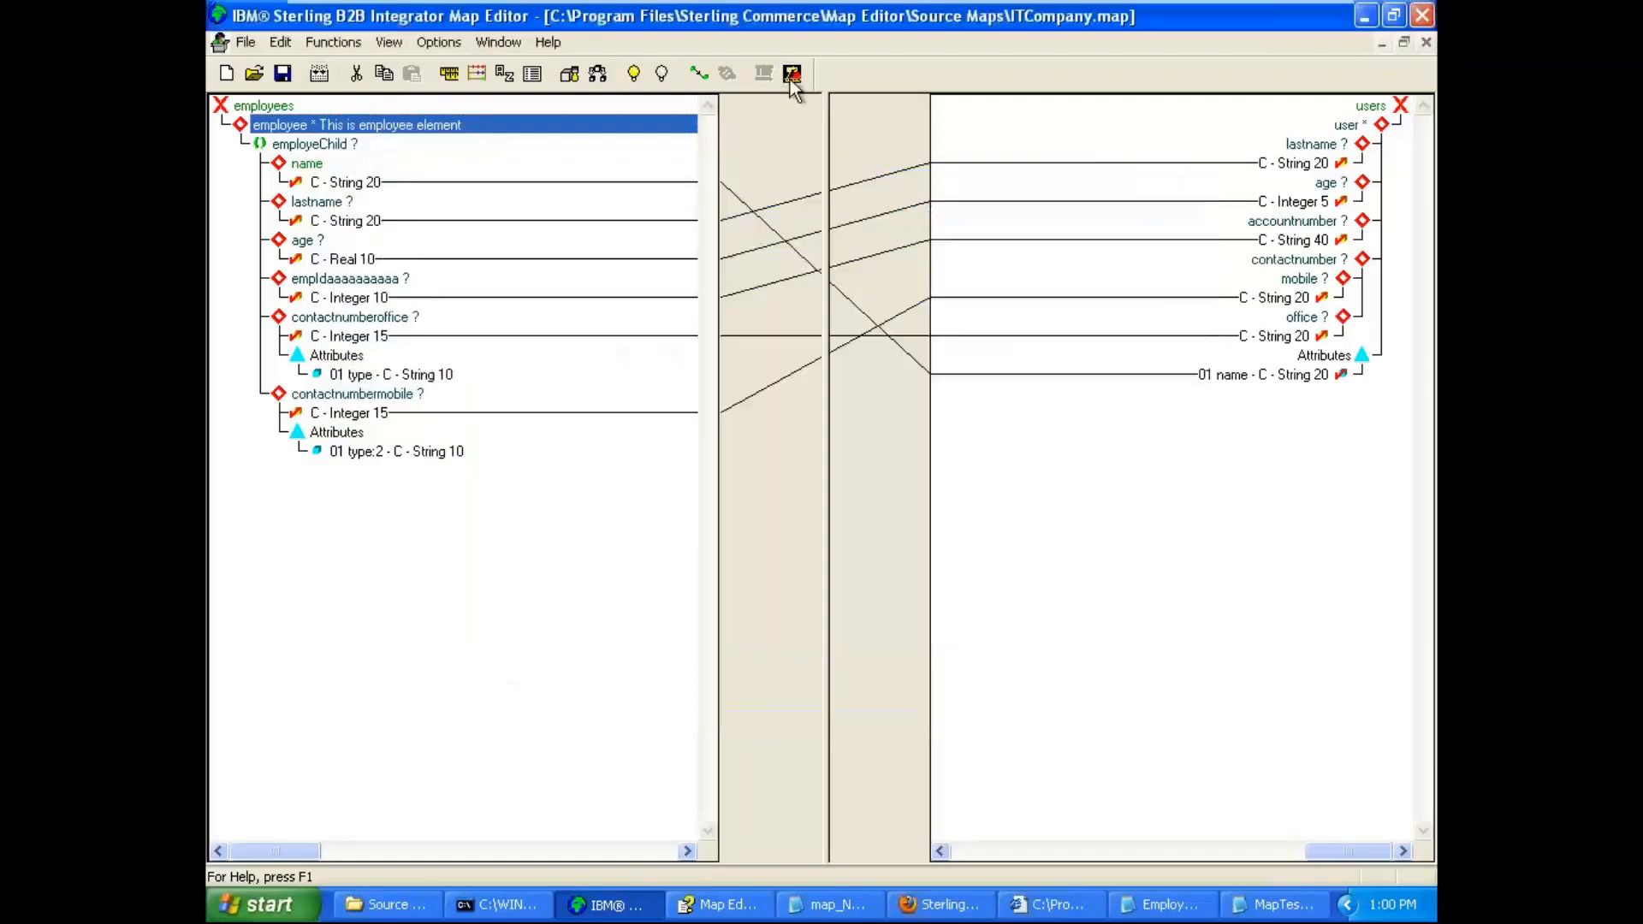
Run the map test with the existing server and file settings, and review the translation report MapTestTxReport.xml.
{"action": "left_click", "coordinate": [791, 75]}
{"action": "left_click", "coordinate": [765, 574]}
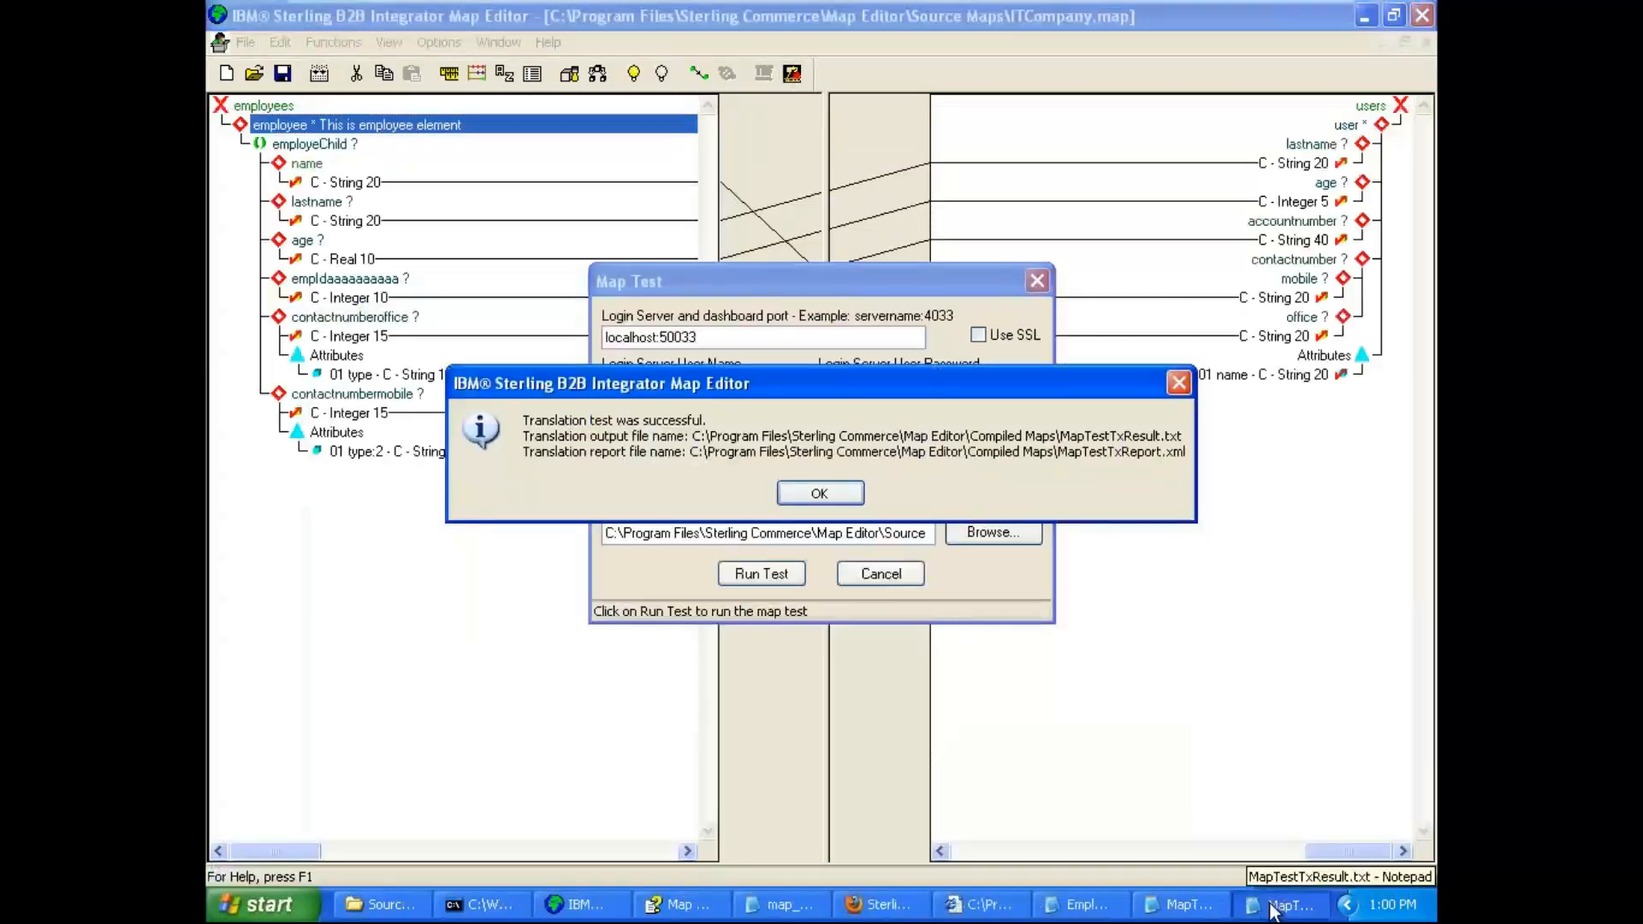
{"action": "left_click", "coordinate": [999, 905]}
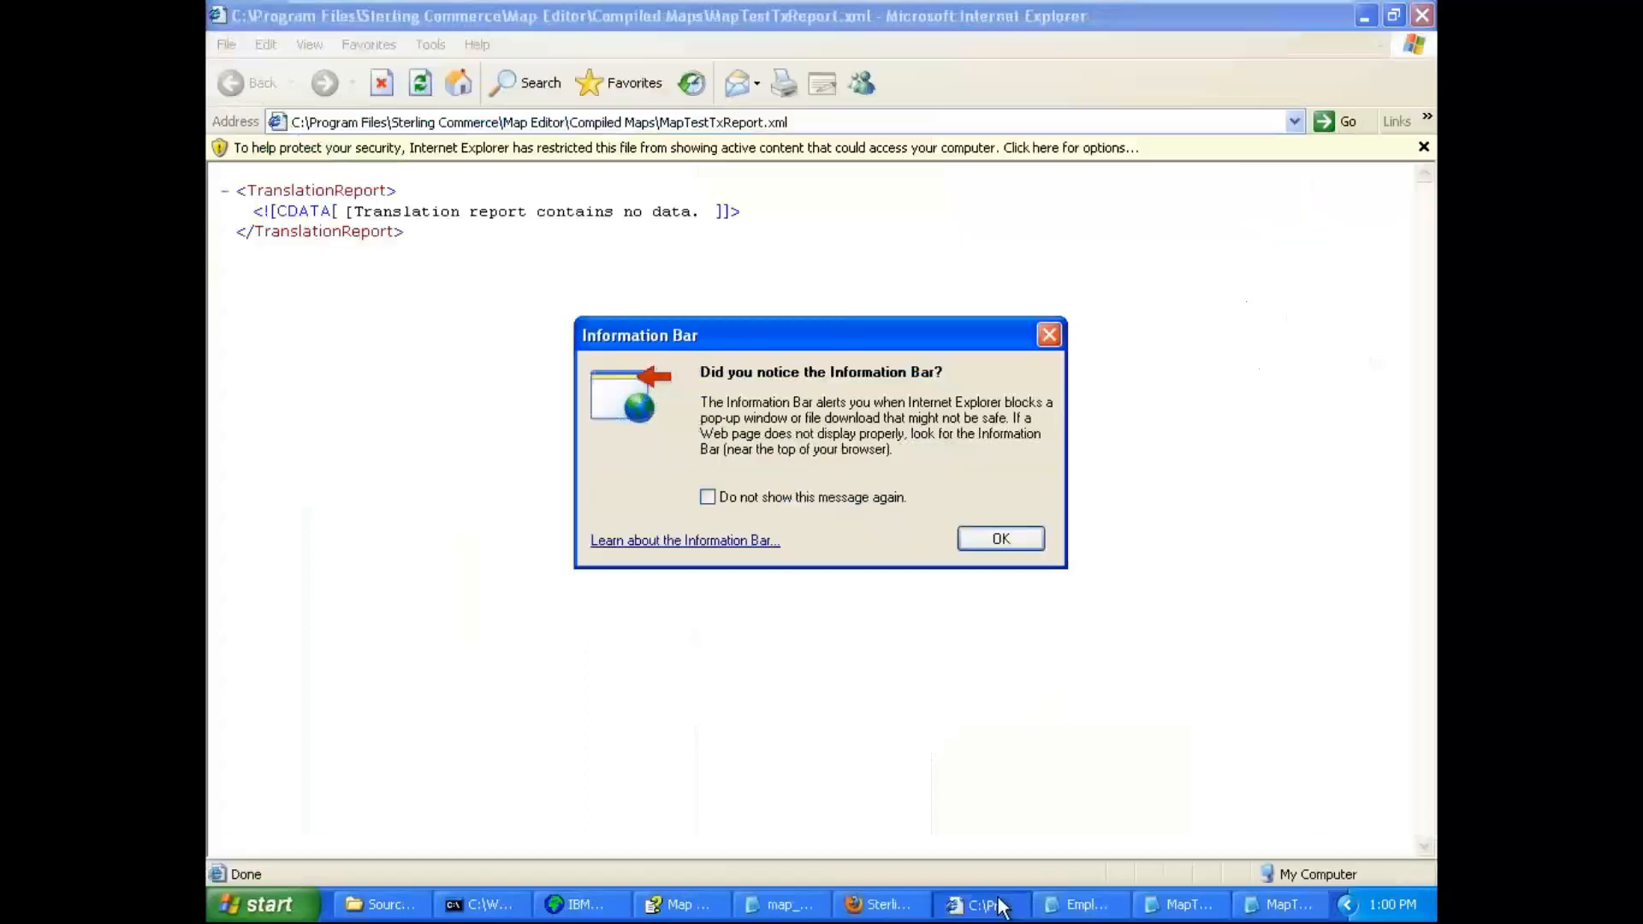
{"action": "left_click", "coordinate": [1023, 541]}
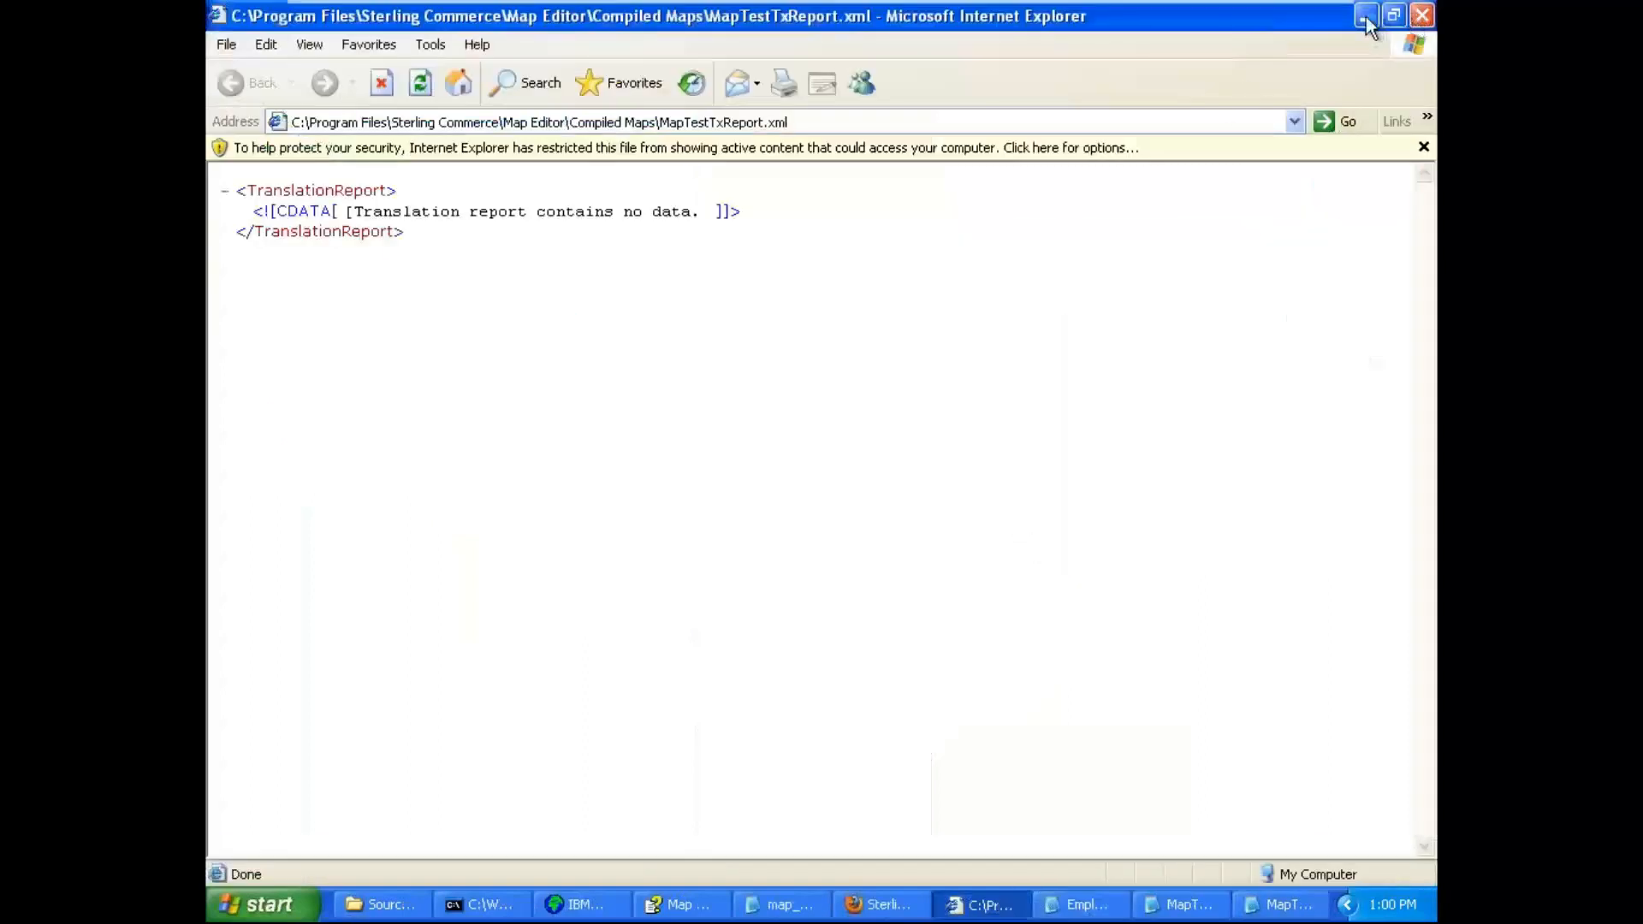
{"action": "left_click", "coordinate": [1421, 16]}
{"action": "left_click", "coordinate": [821, 494]}
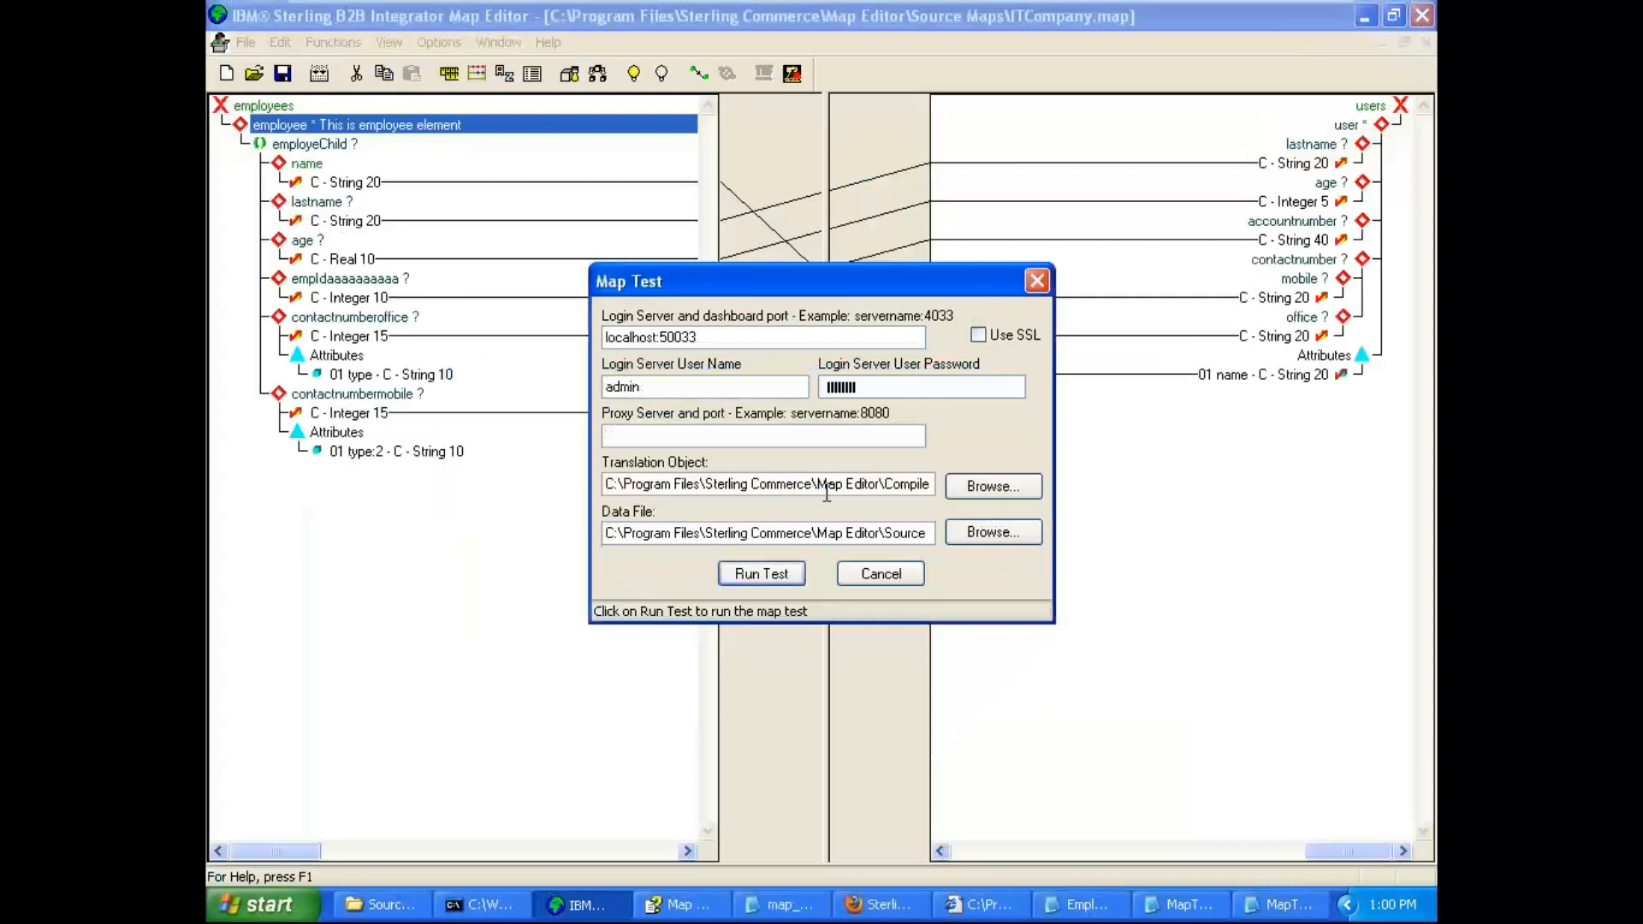
{"action": "left_click", "coordinate": [882, 573]}
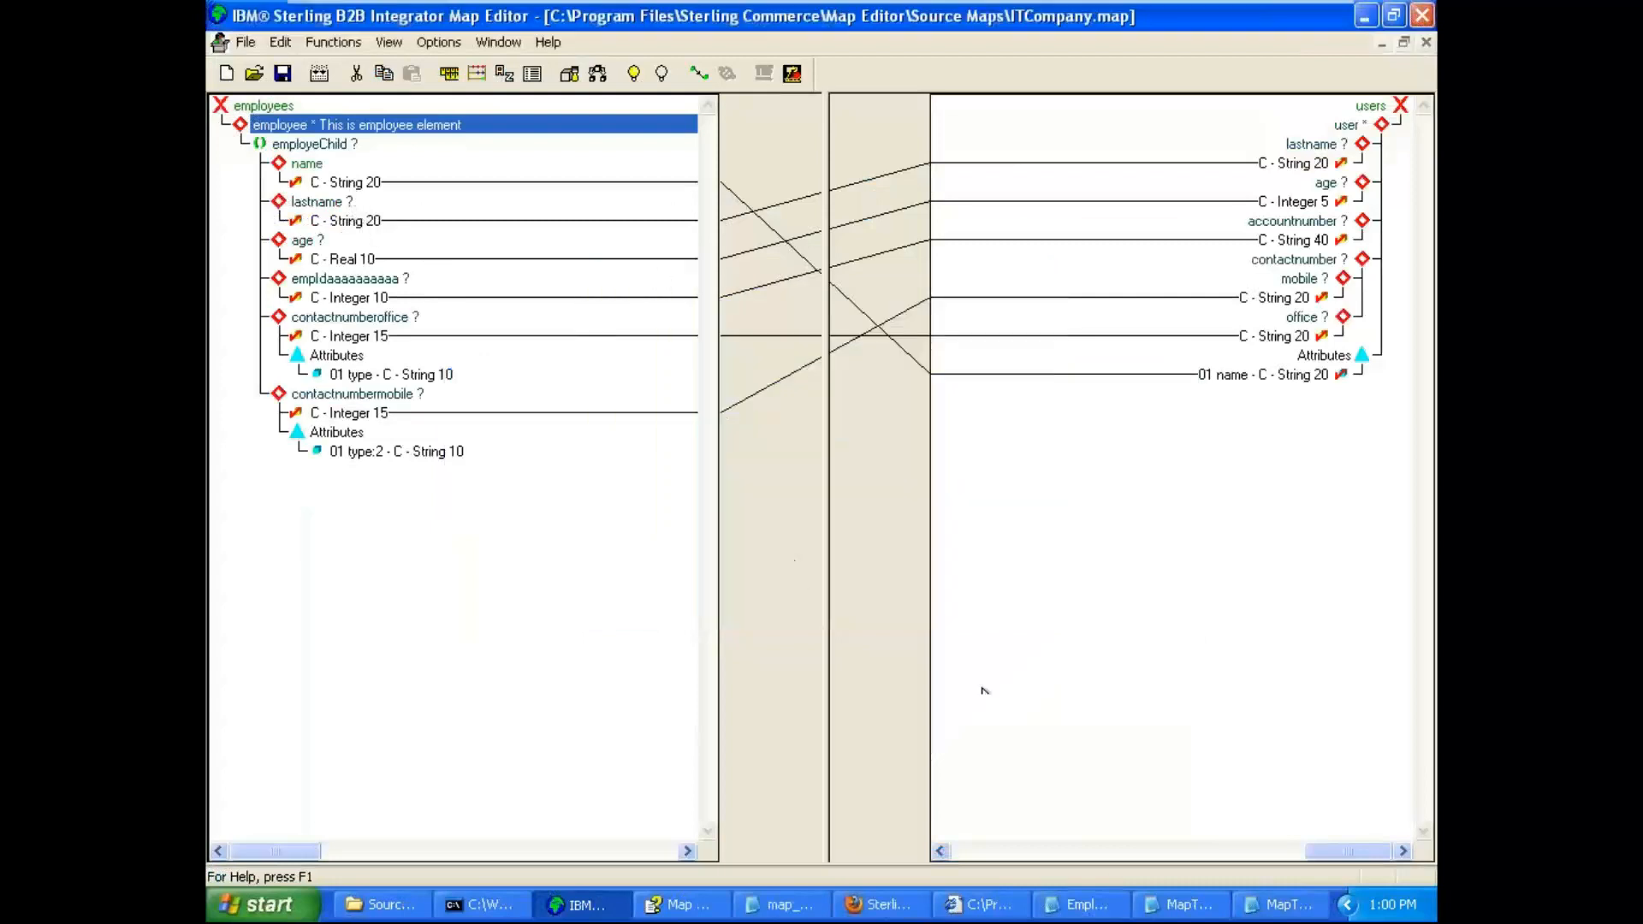
Review the translated output in MapTestTxResult.txt, close its Notepad windows, and select the source name element's data field.
{"action": "left_click", "coordinate": [1282, 905]}
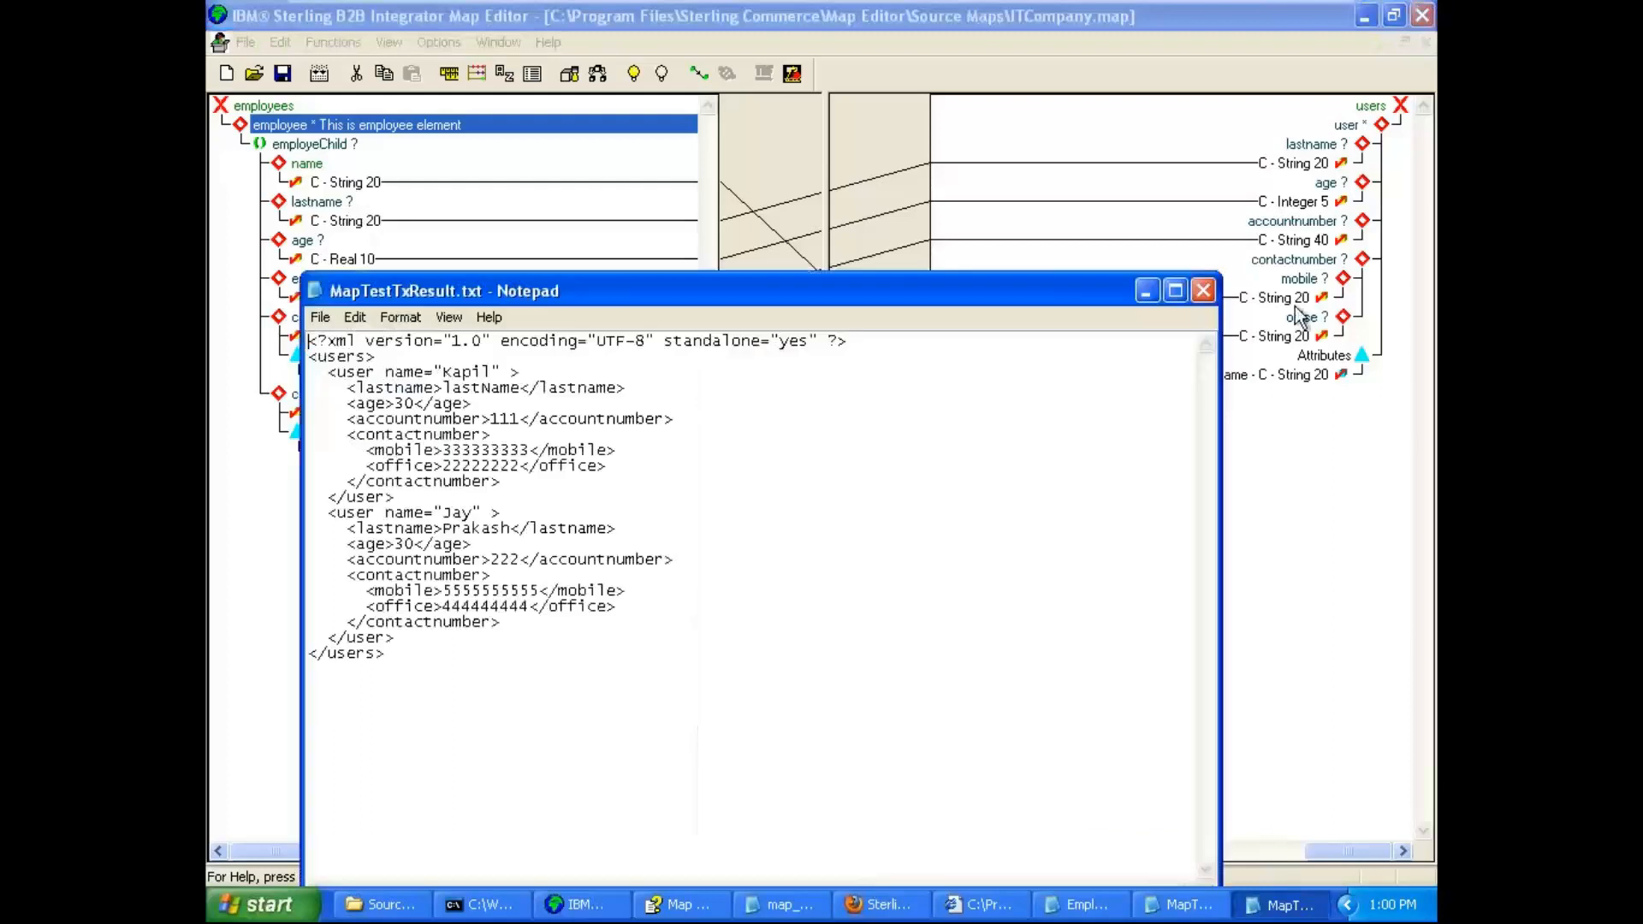
{"action": "left_click", "coordinate": [1203, 291]}
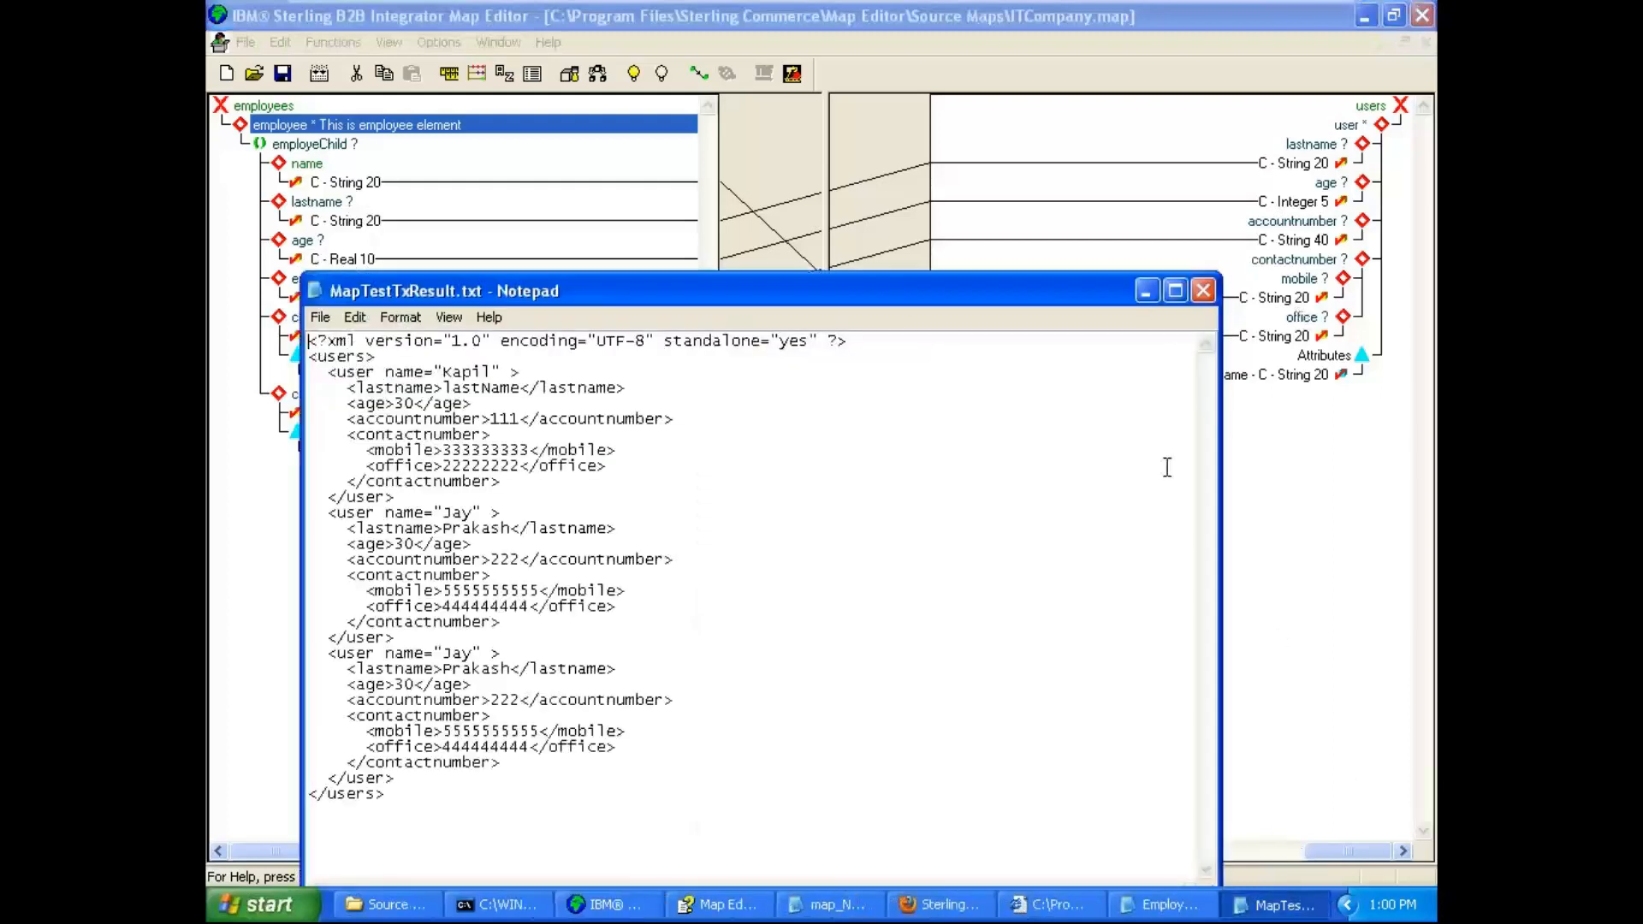
{"action": "left_click", "coordinate": [1203, 291]}
{"action": "left_click", "coordinate": [342, 181]}
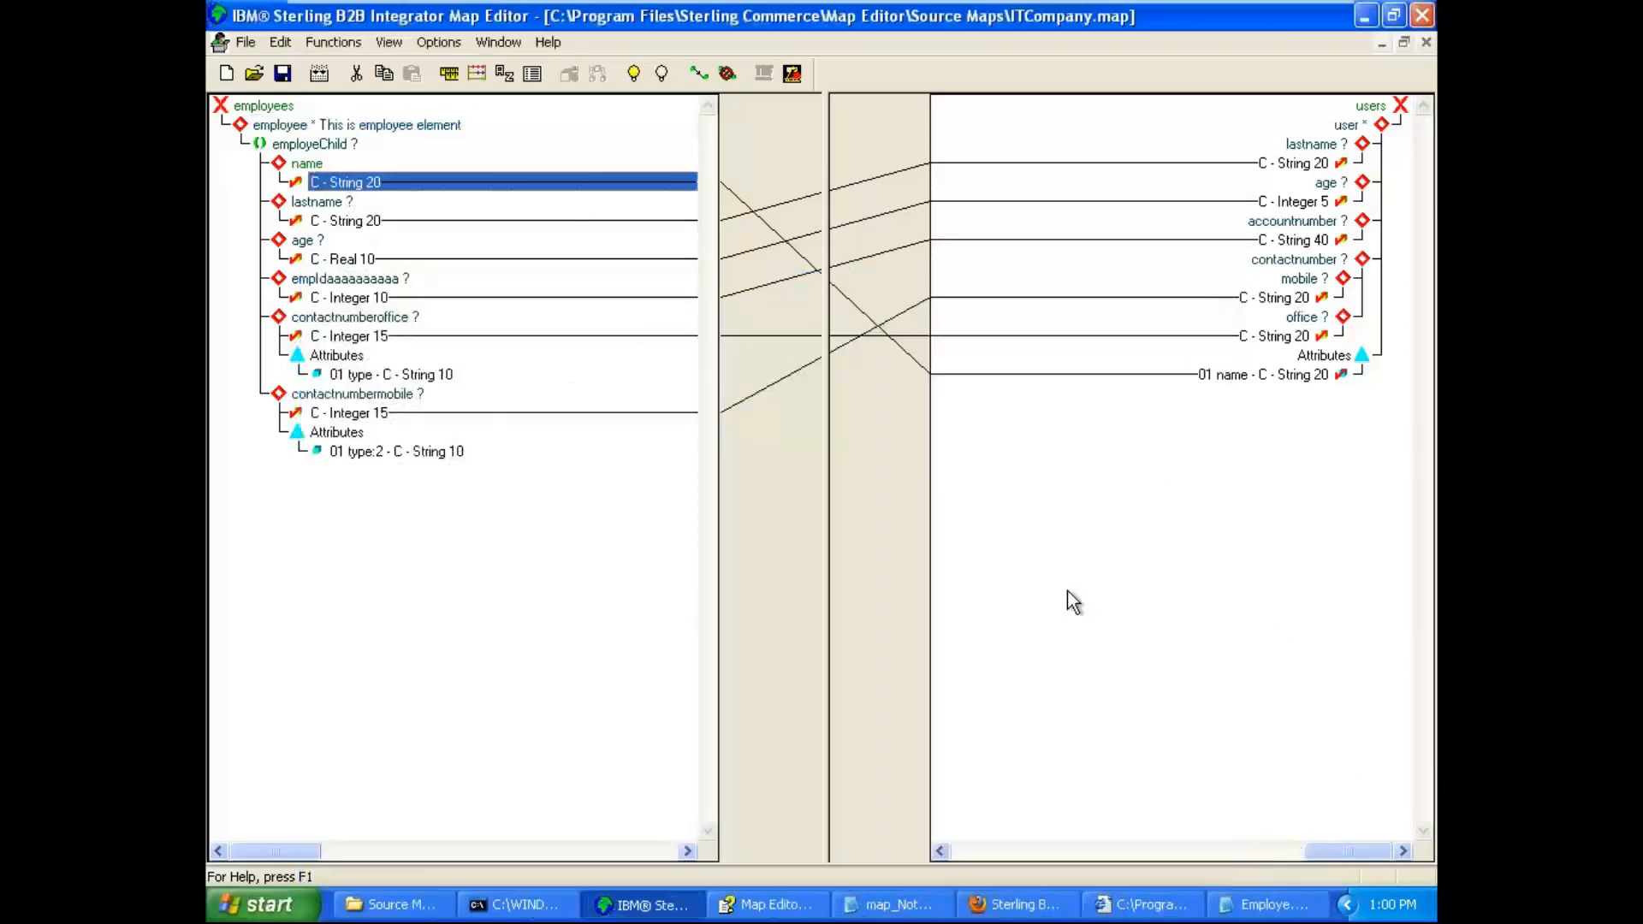
In Employe.xml, append a run of about 100 1s to the first employee's name value and save the file.
{"action": "left_click", "coordinate": [1268, 904]}
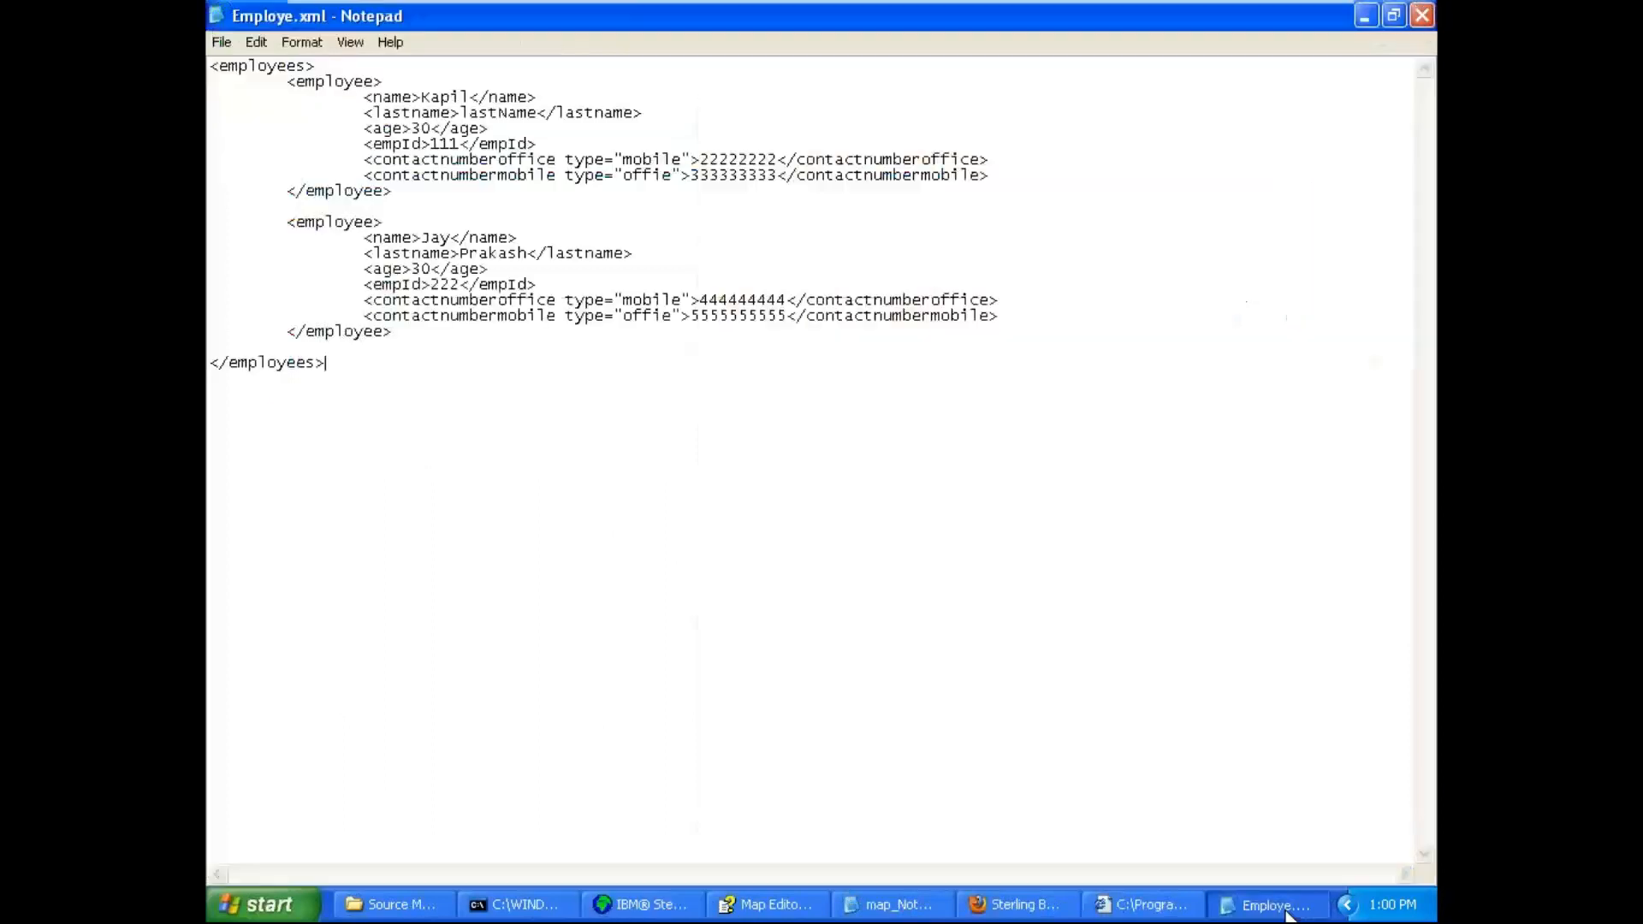
{"action": "left_click", "coordinate": [470, 96]}
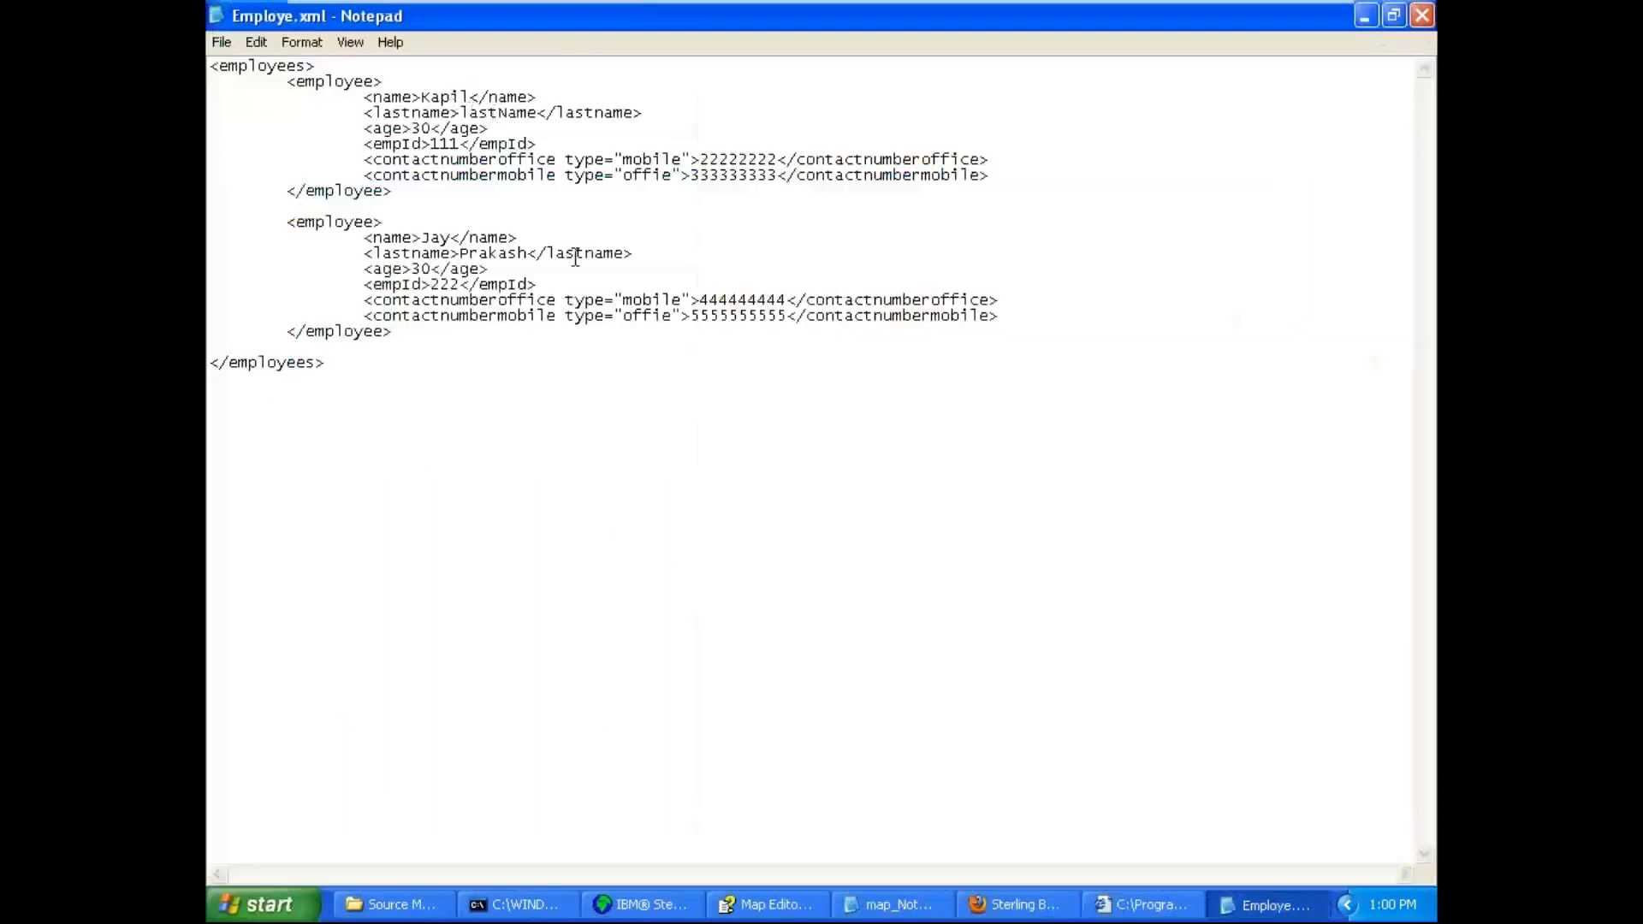
{"action": "key", "text": "Left"}
{"action": "key", "text": "Left"}
{"action": "key", "text": "Left"}
{"action": "key", "text": "Right"}
{"action": "key", "text": "Right"}
{"action": "key", "text": "Right"}
{"action": "key", "text": "Right"}
{"action": "key", "text": "Right"}
{"action": "type", "text": "1111111111111111111111111111111111111"}
{"action": "type", "text": "111111111111111111111111111111111111111111"}
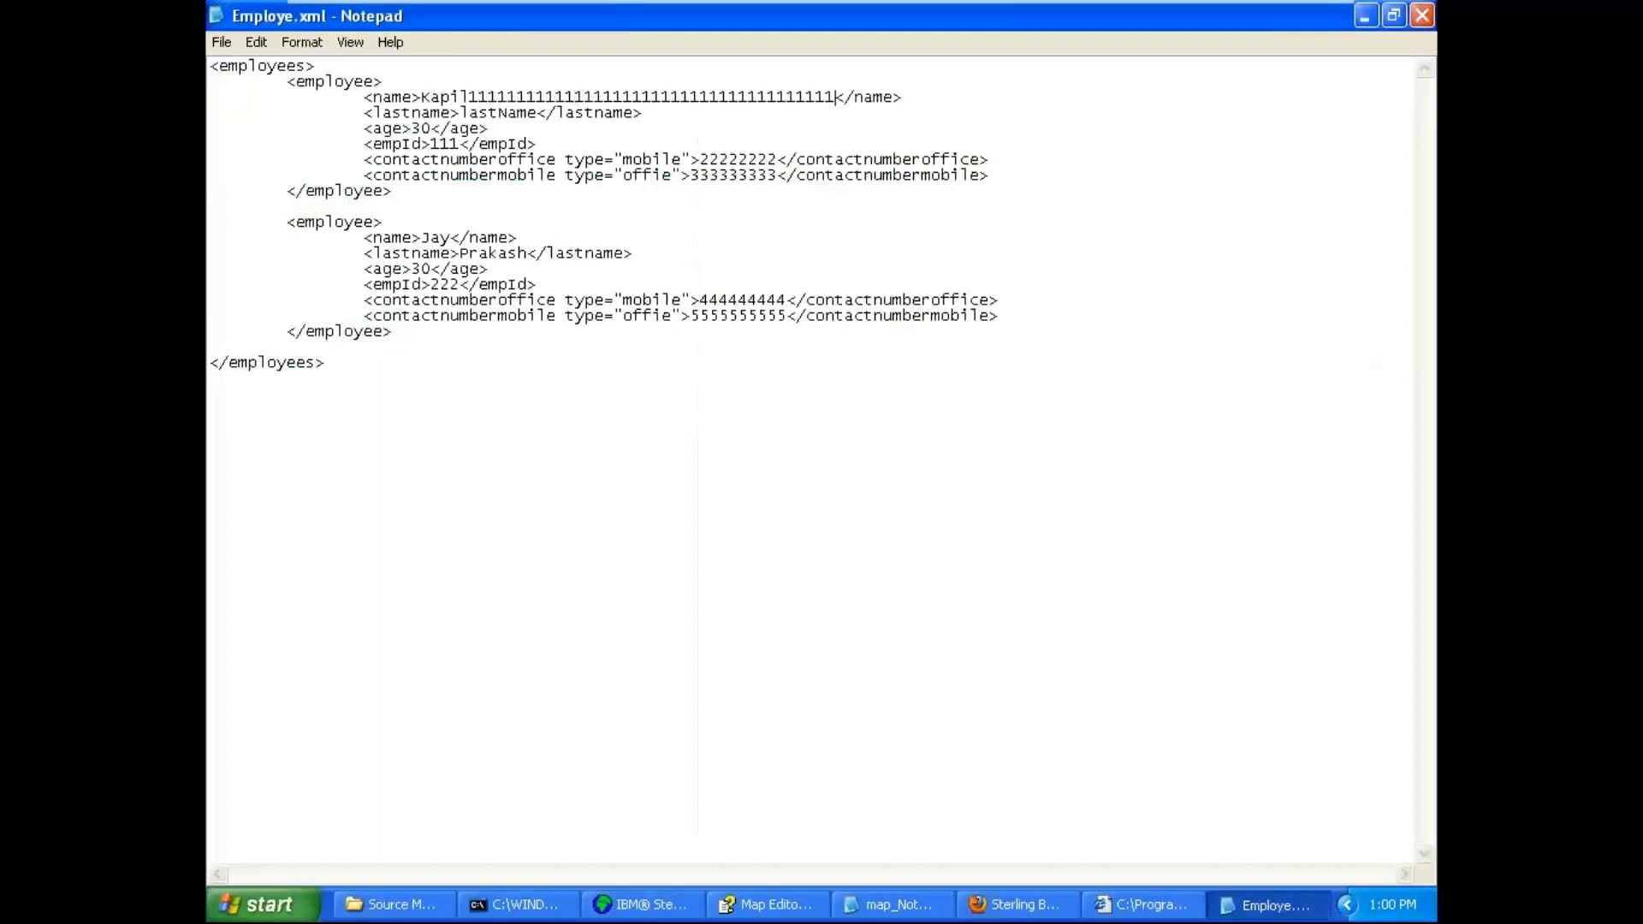
{"action": "type", "text": "1111111111111111111"}
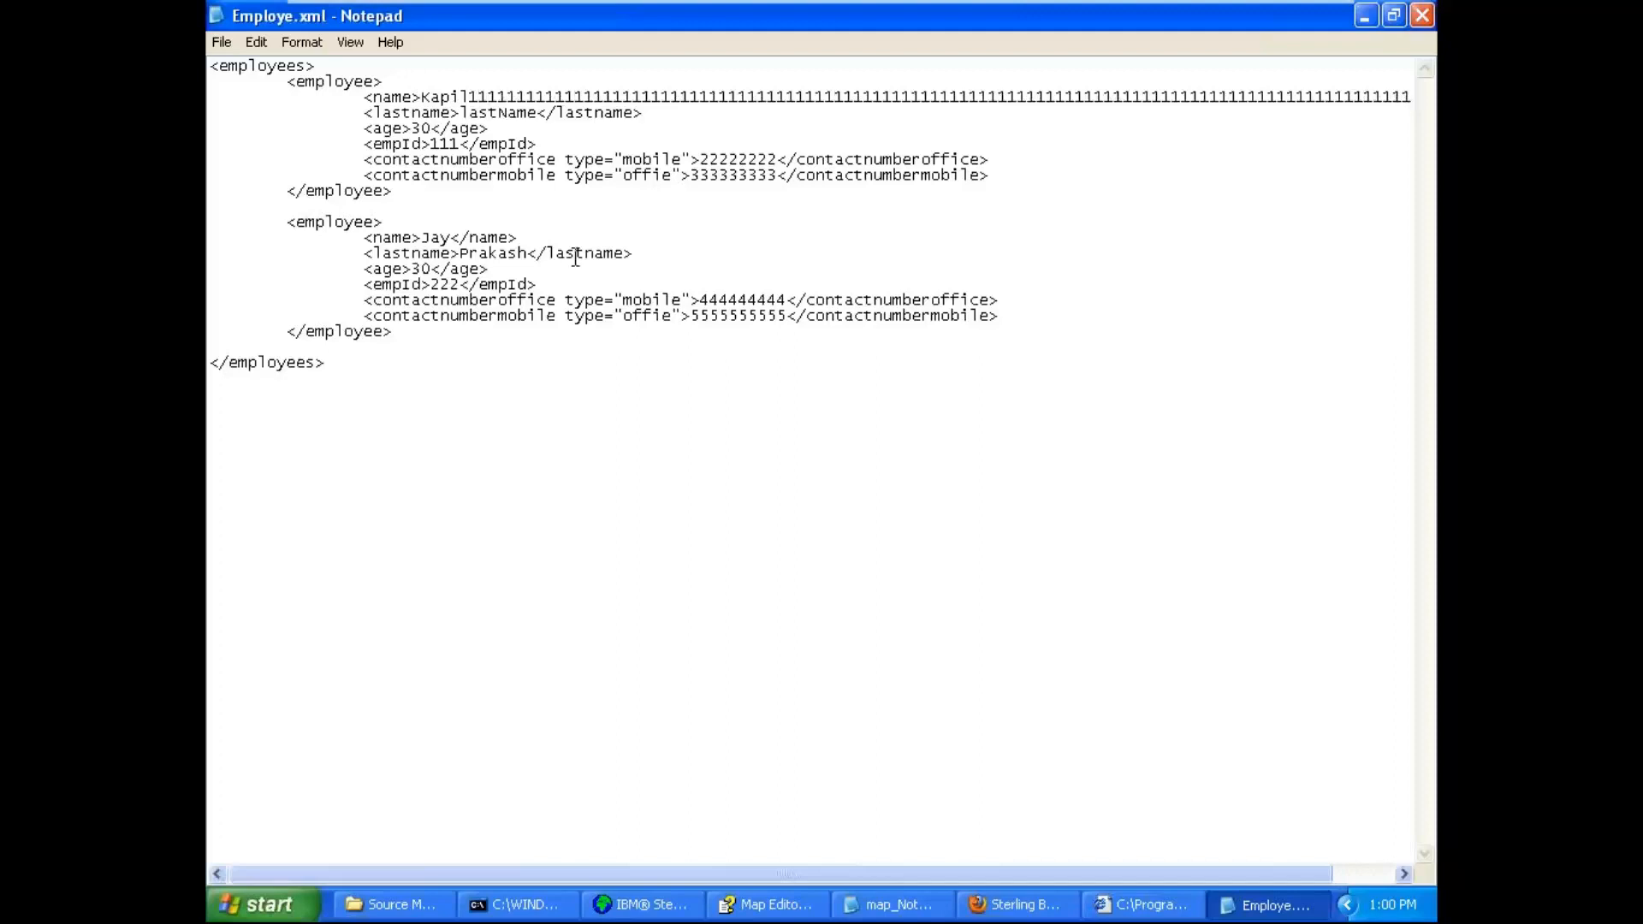
{"action": "double_click", "coordinate": [868, 96]}
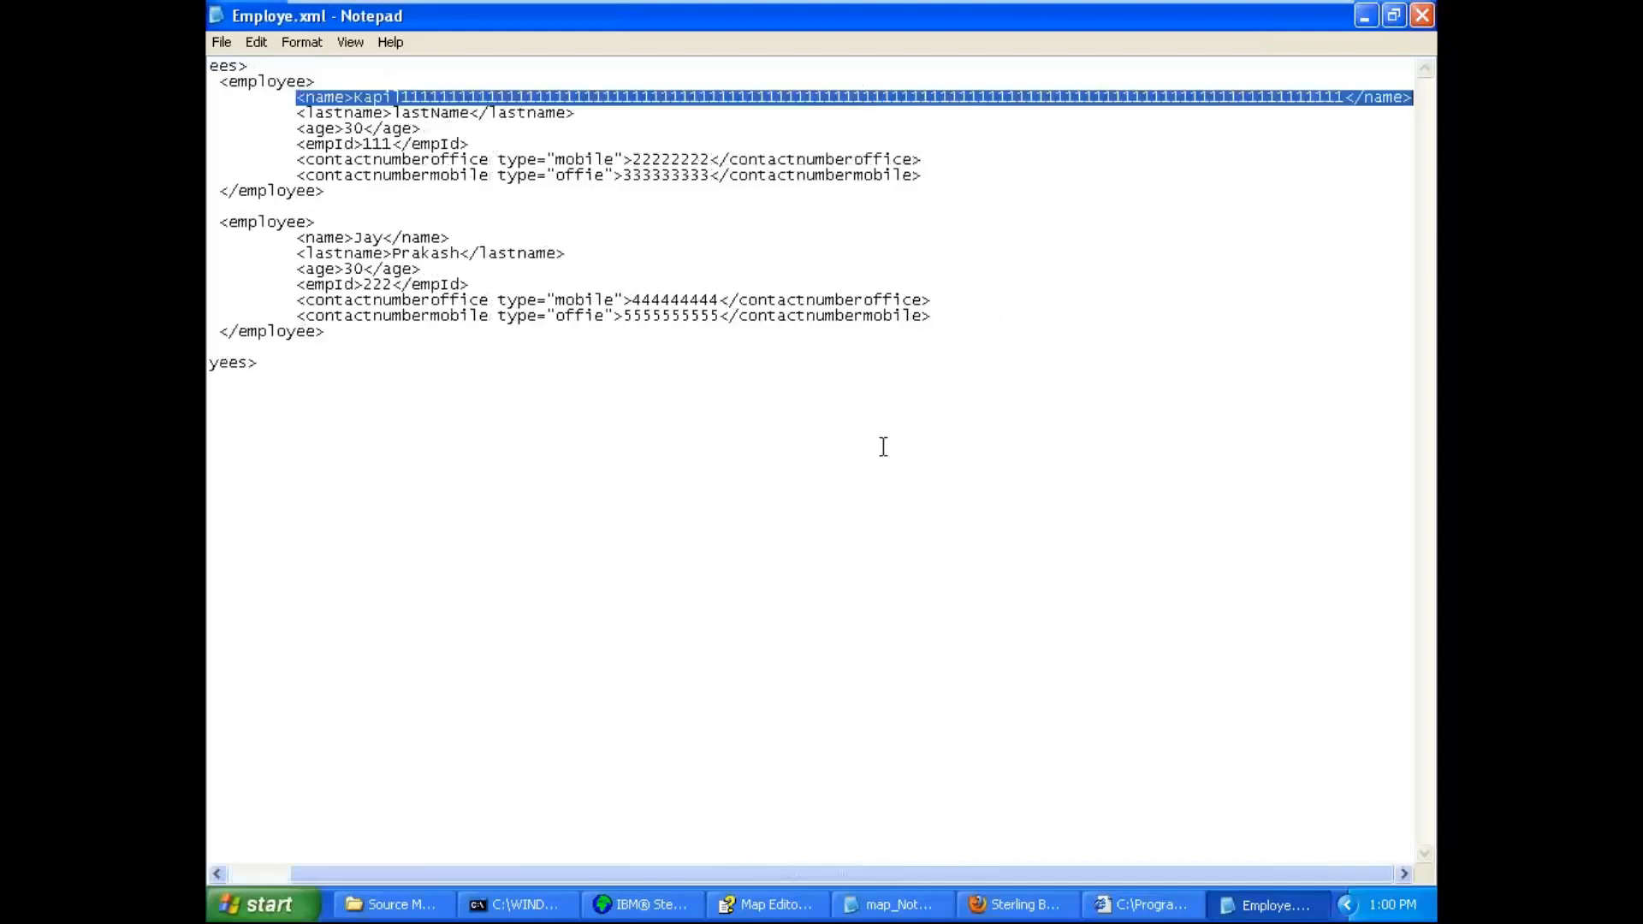
{"action": "left_click_drag", "start_coordinate": [901, 875], "coordinate": [839, 875]}
{"action": "left_click", "coordinate": [1004, 573]}
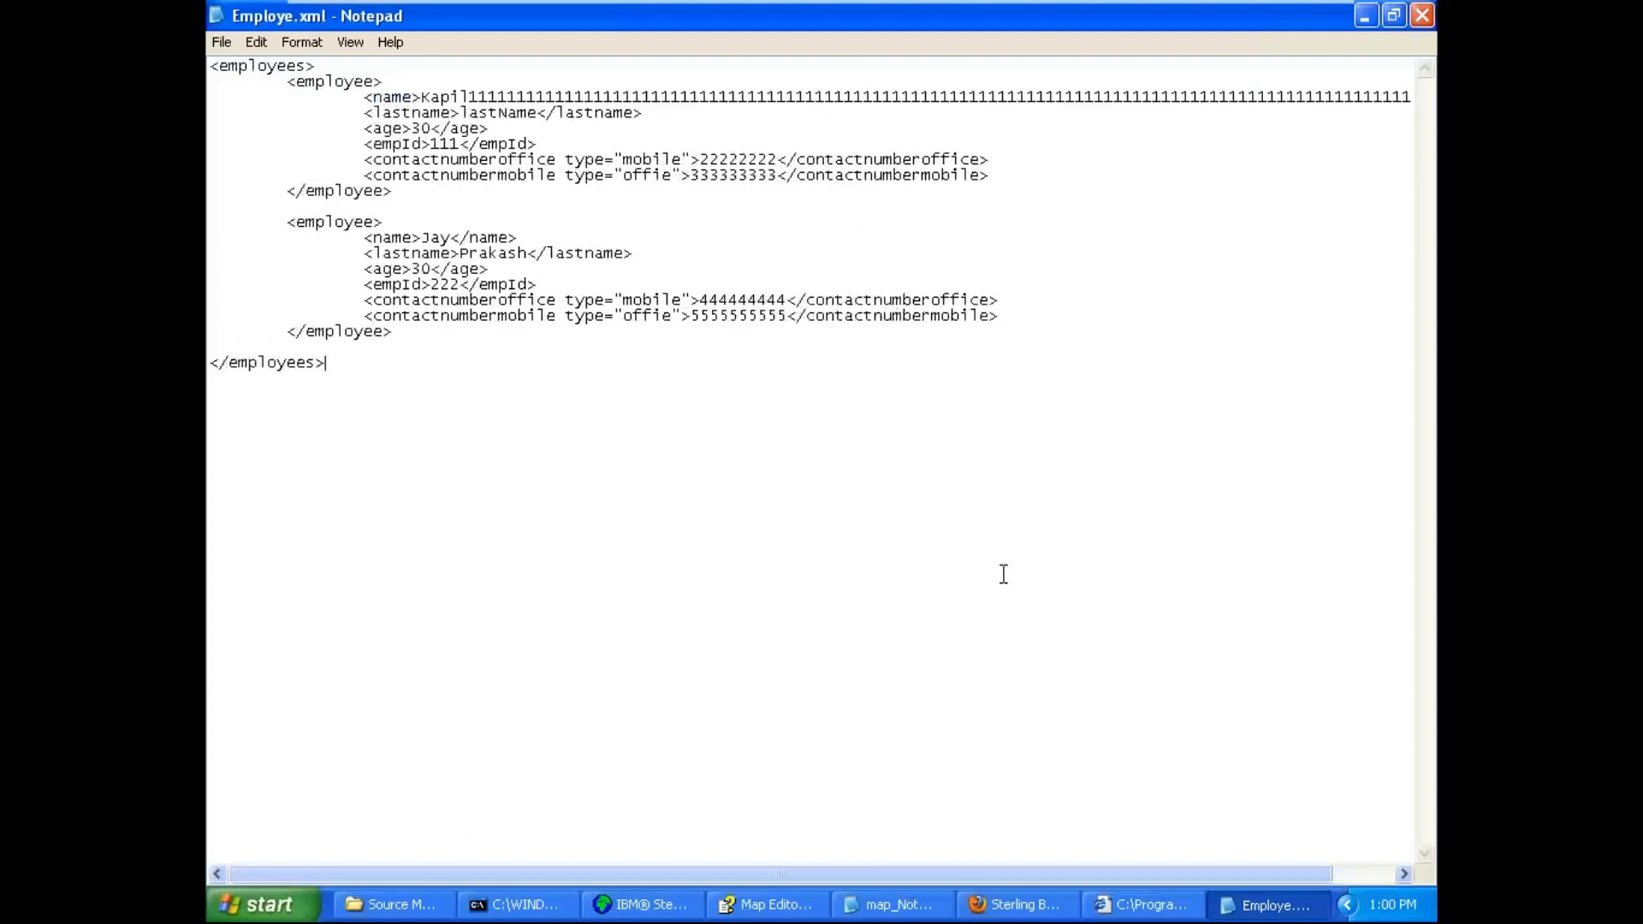
Rerun the map test from the Map Editor on the edited data and open the new MapTestTxReport.xml report.
{"action": "left_click", "coordinate": [637, 906]}
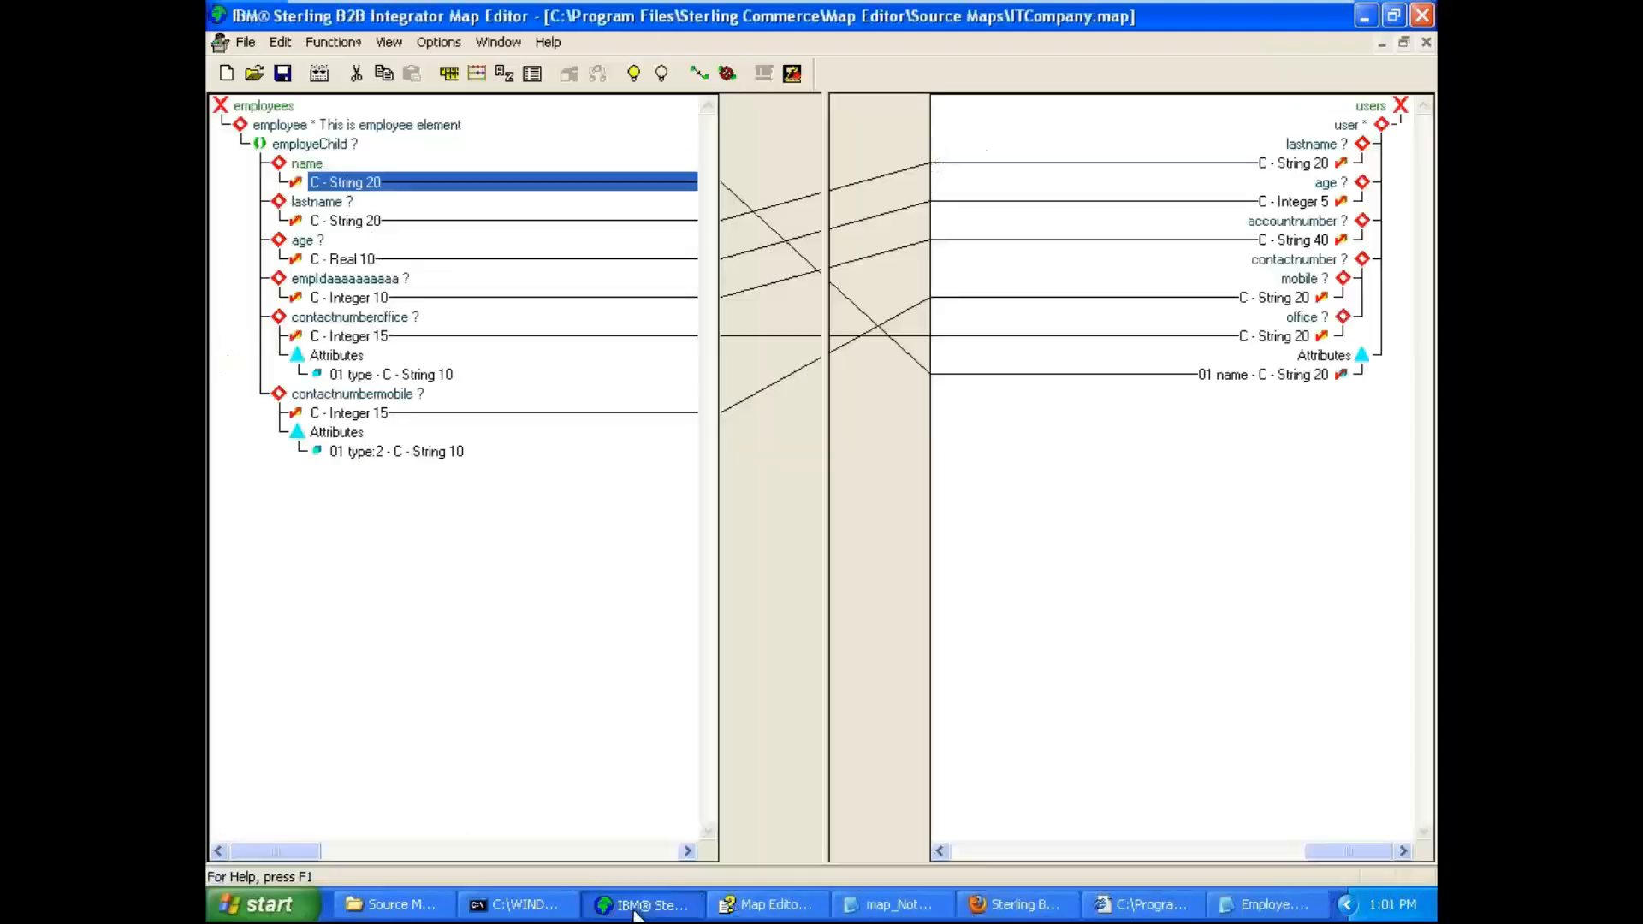
{"action": "left_click", "coordinate": [792, 74]}
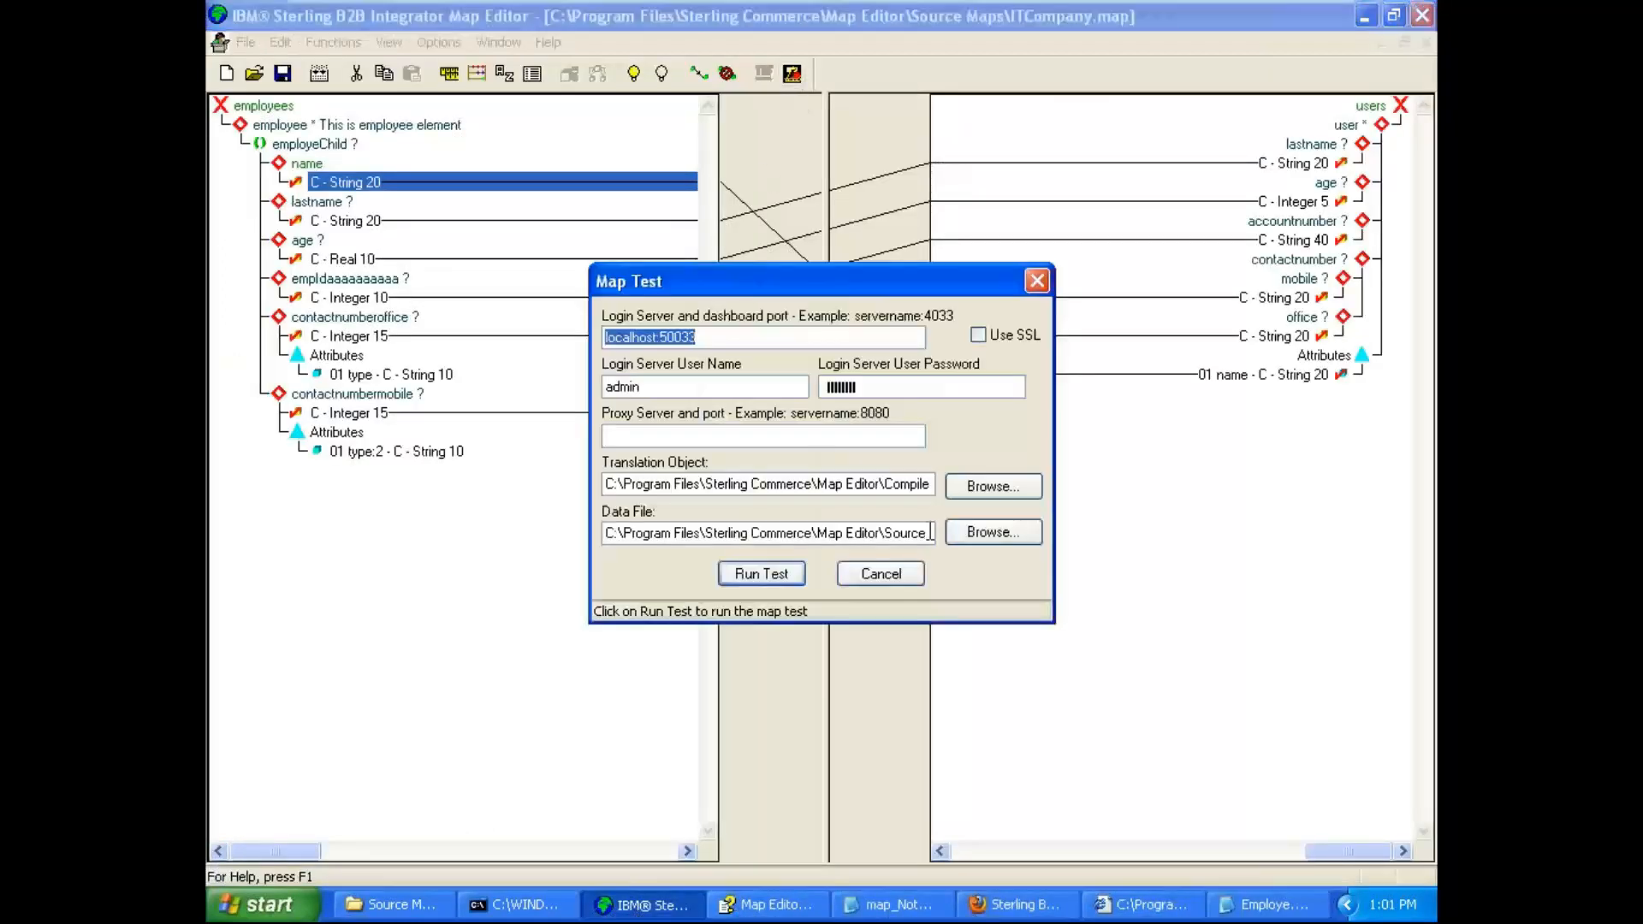
{"action": "left_click", "coordinate": [779, 577]}
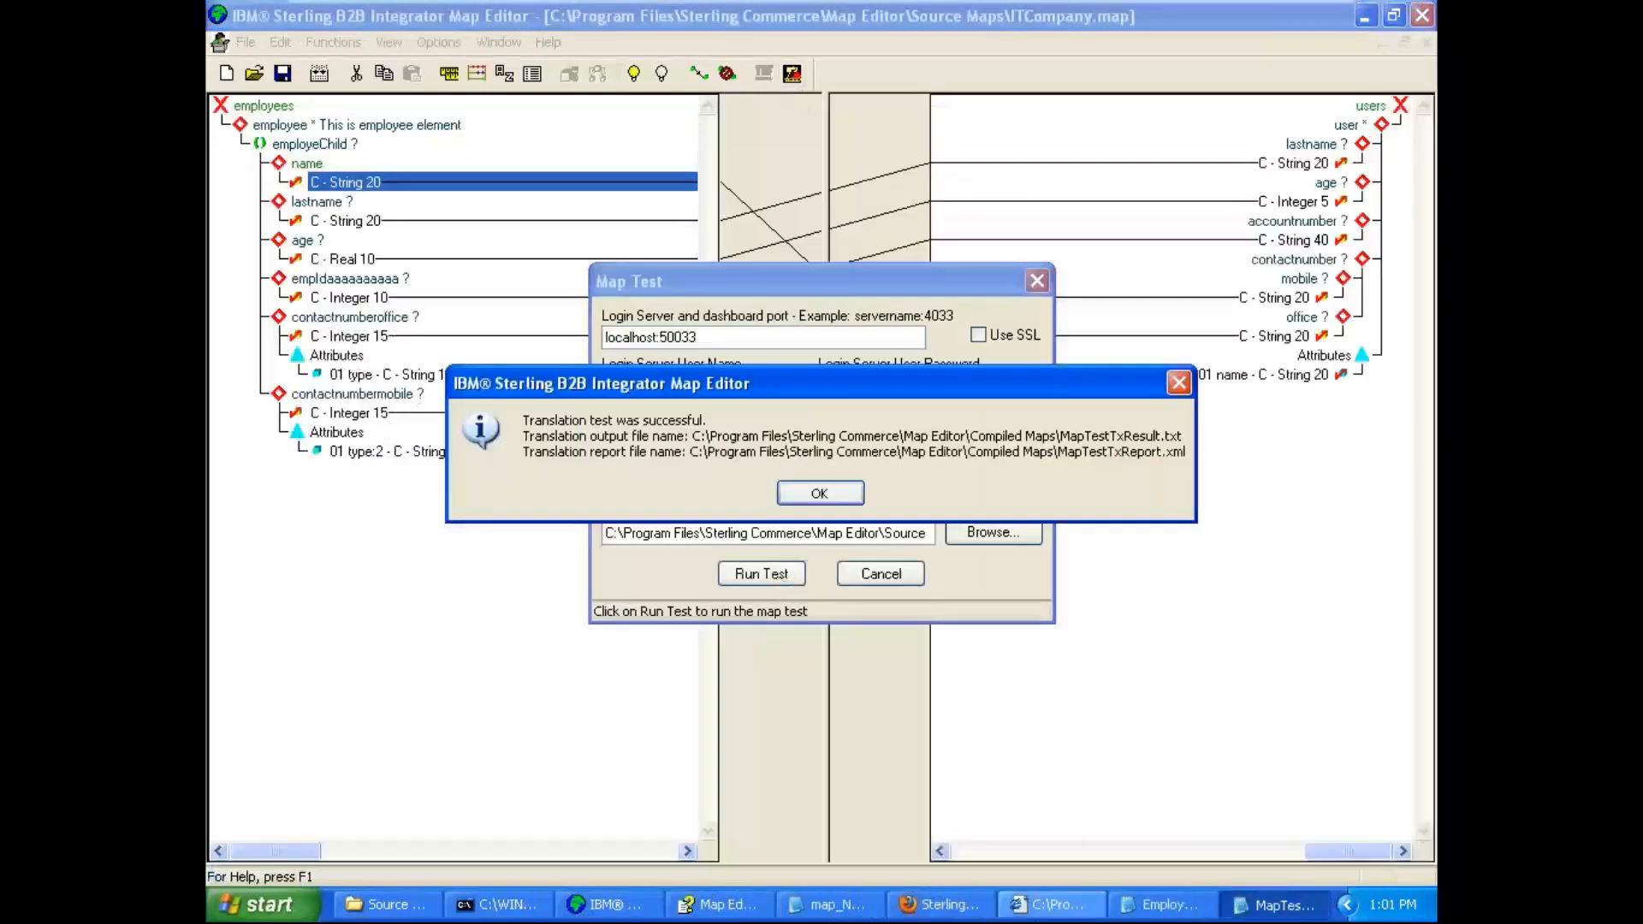
{"action": "left_click", "coordinate": [1046, 907]}
{"action": "left_click", "coordinate": [1001, 539]}
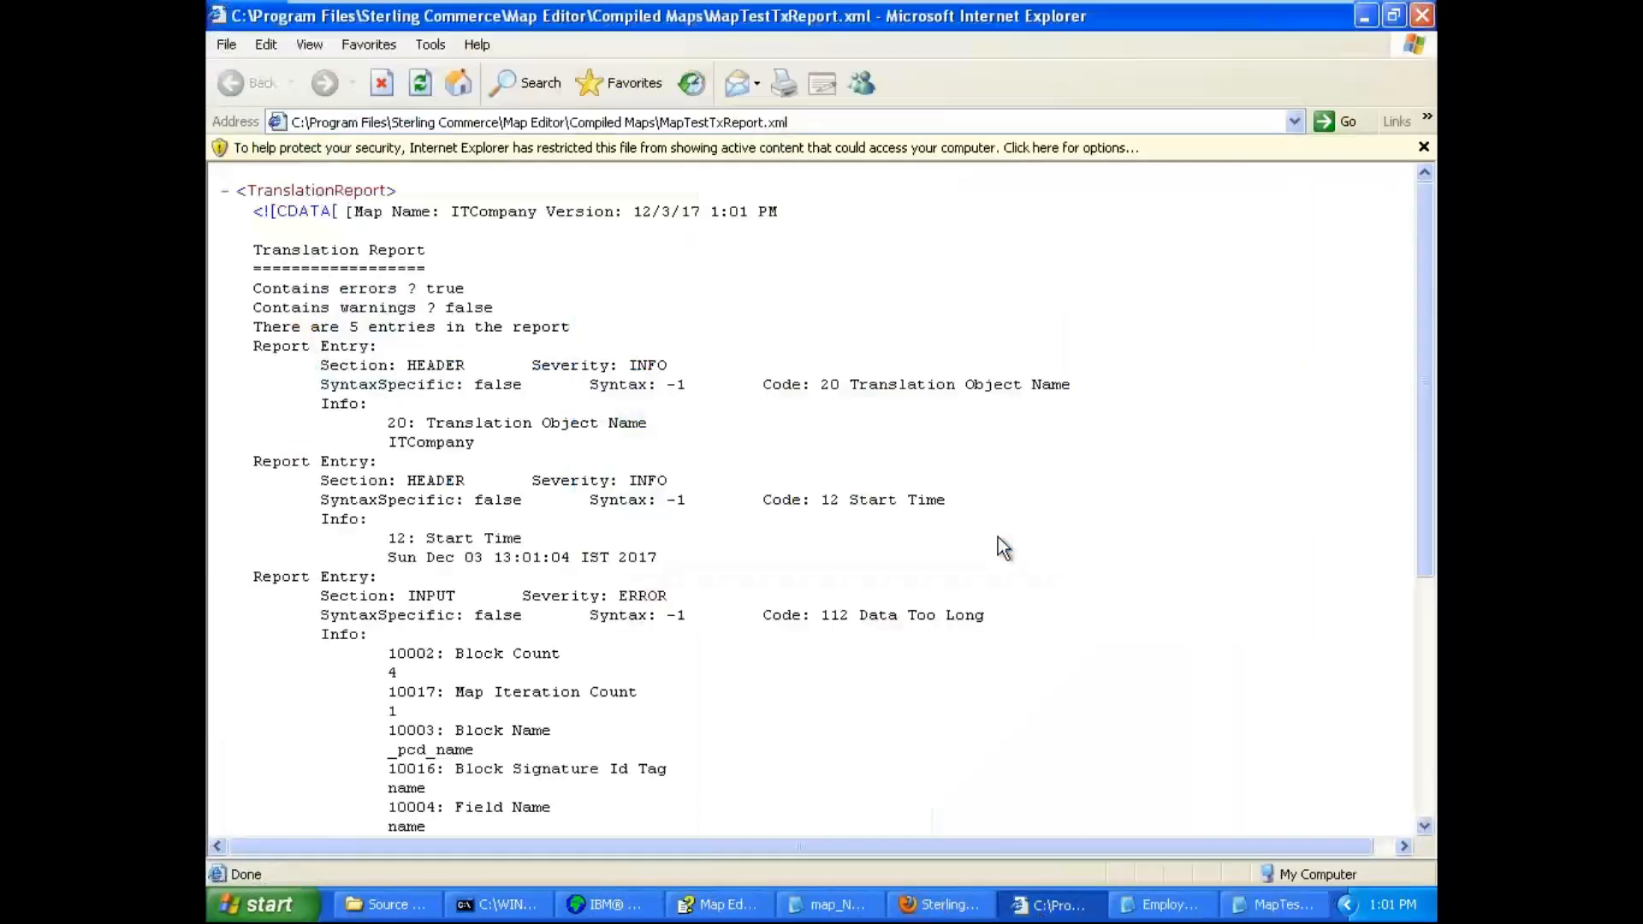
Examine the error code and its description in the report's INPUT entry.
{"action": "left_click_drag", "start_coordinate": [1414, 363], "coordinate": [1436, 552]}
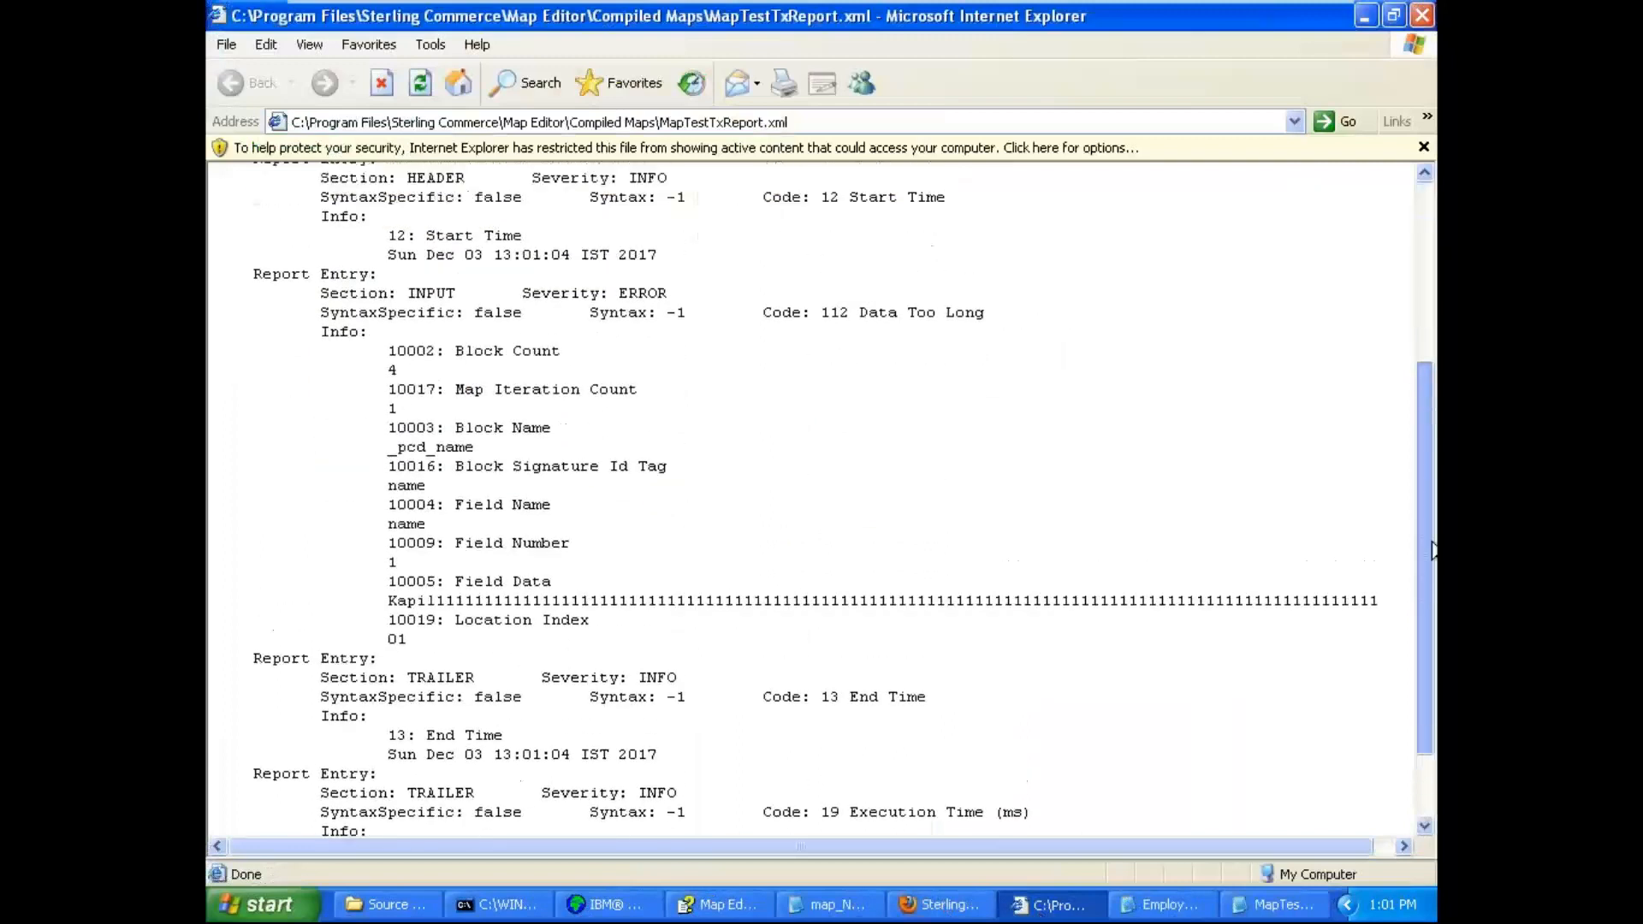
{"action": "double_click", "coordinate": [872, 313]}
{"action": "triple_click", "coordinate": [873, 311]}
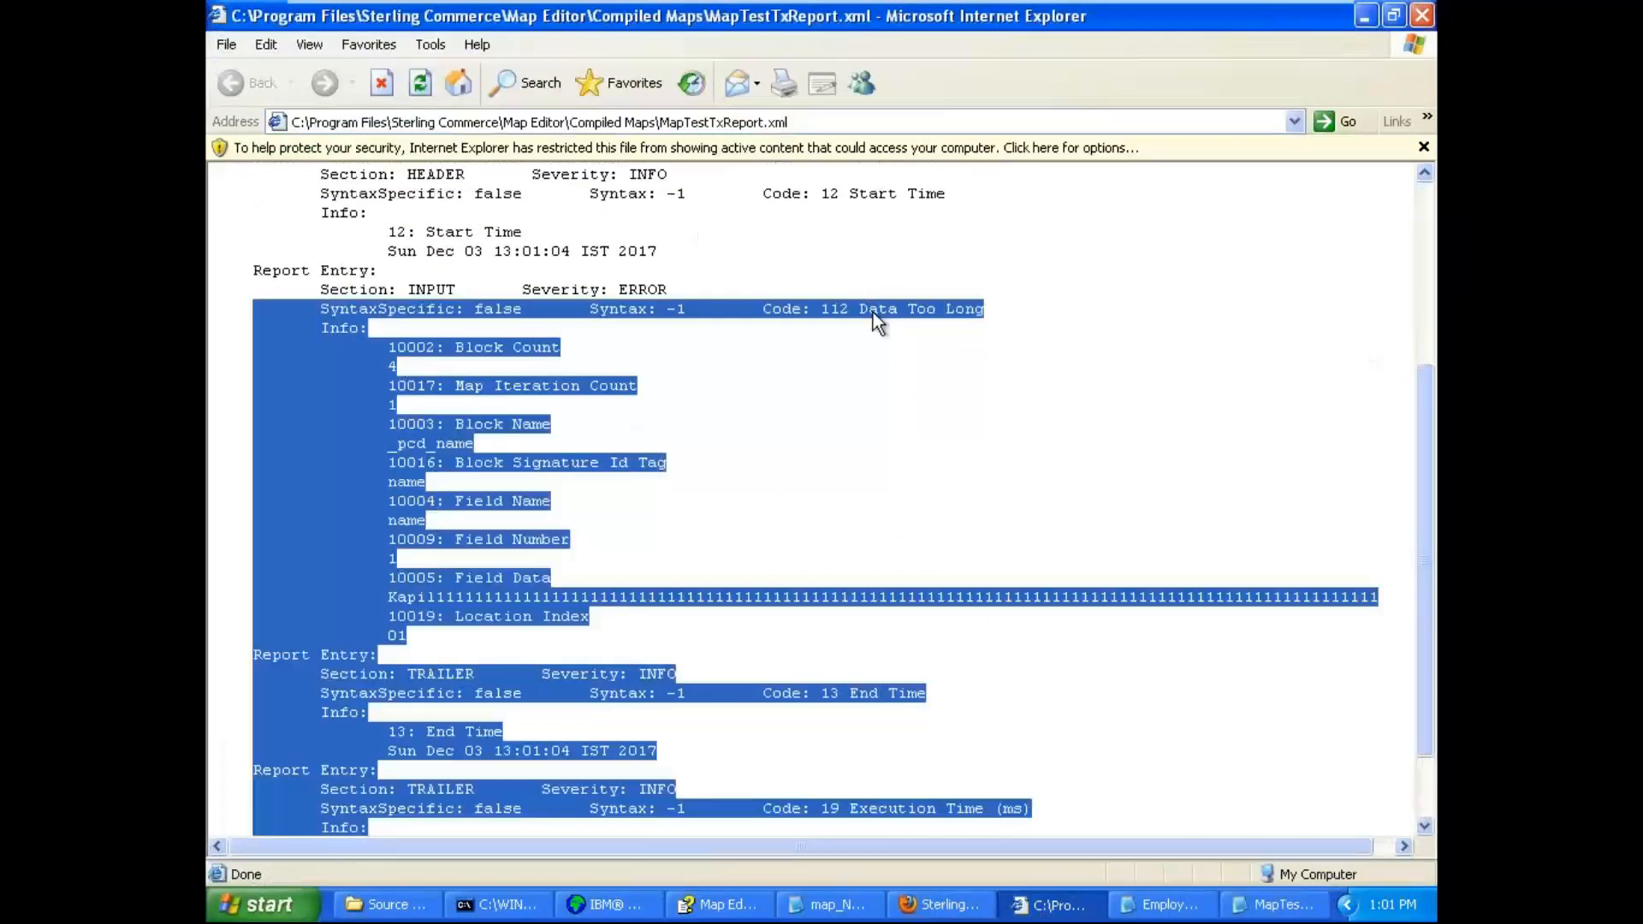
{"action": "left_click", "coordinate": [873, 313]}
{"action": "left_click_drag", "start_coordinate": [354, 302], "coordinate": [998, 314]}
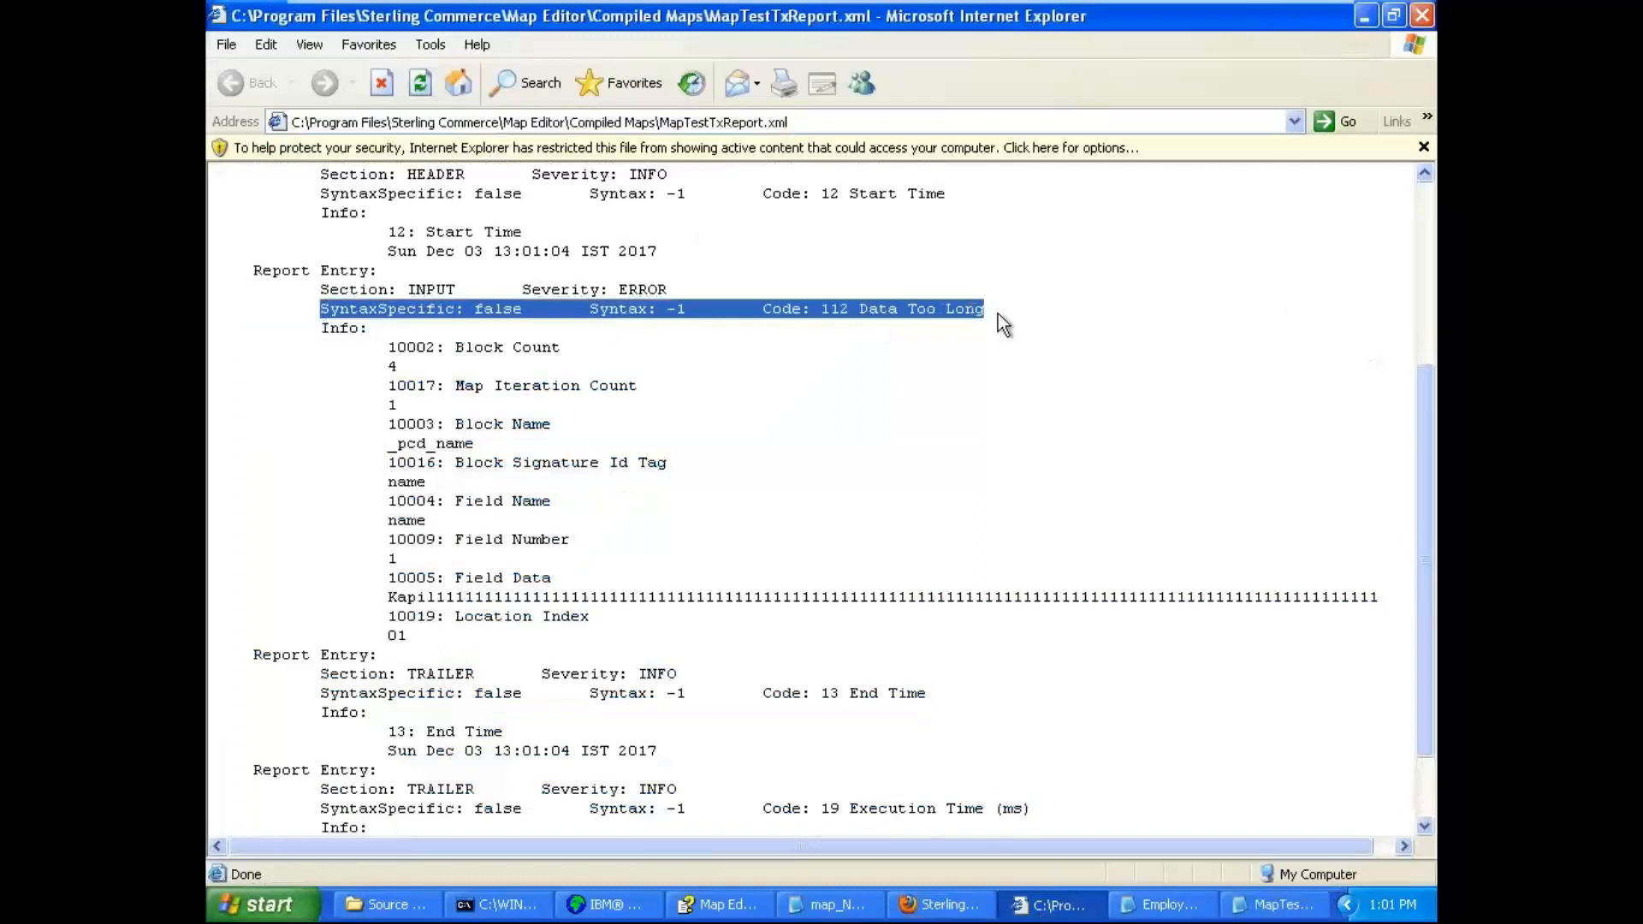
{"action": "left_click", "coordinate": [998, 313]}
{"action": "double_click", "coordinate": [866, 310]}
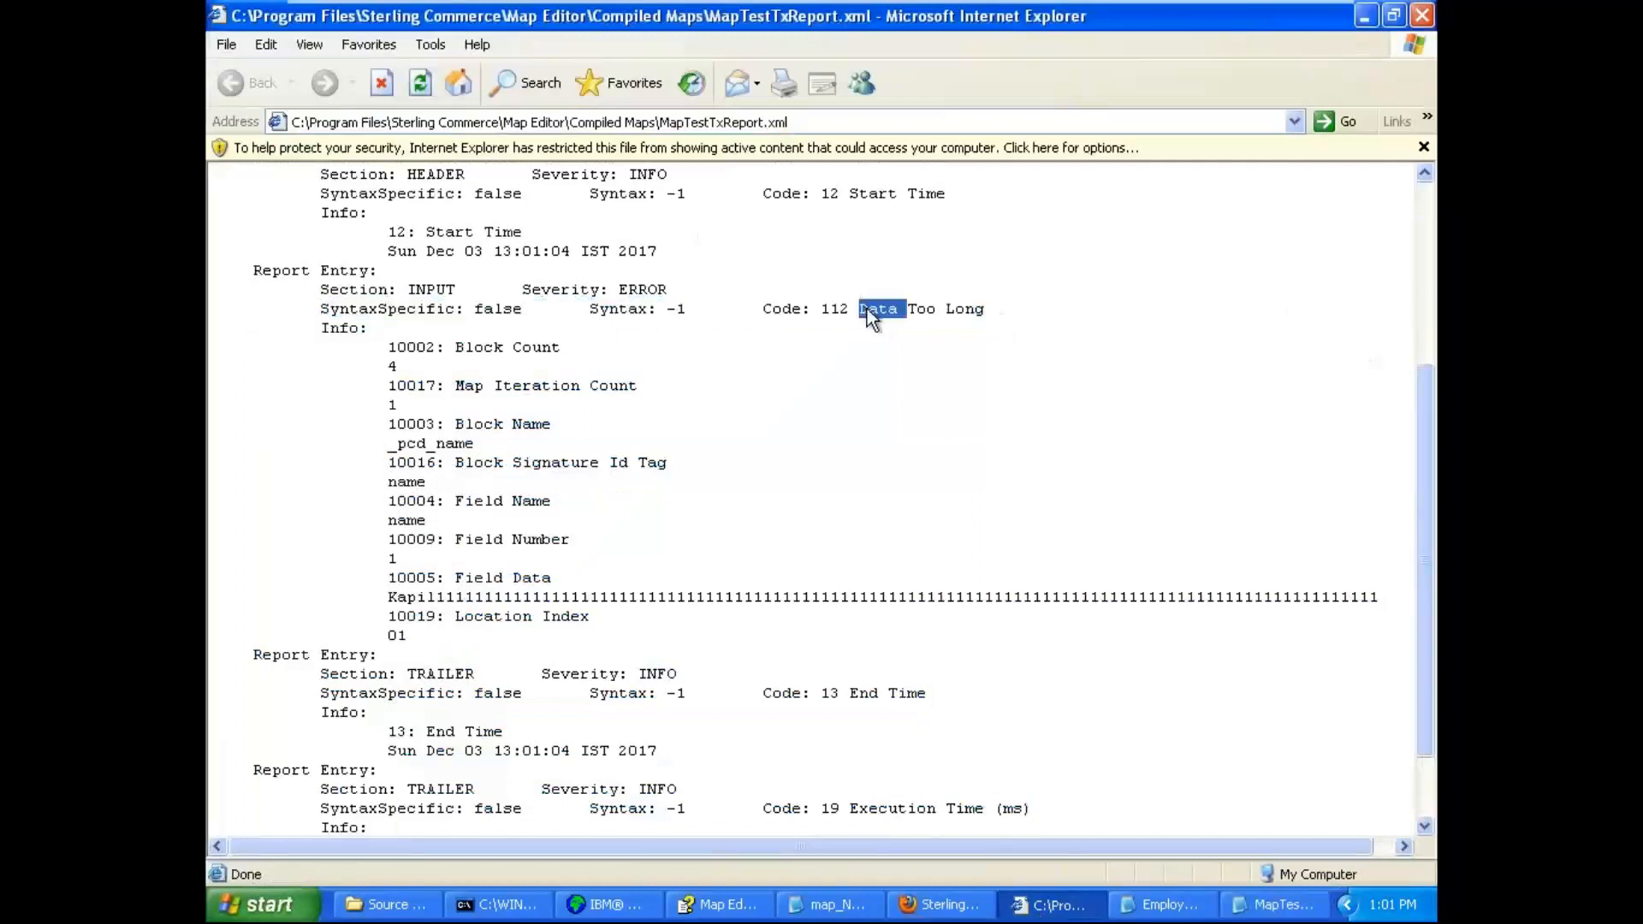
{"action": "triple_click", "coordinate": [888, 312]}
{"action": "left_click", "coordinate": [889, 312]}
{"action": "left_click_drag", "start_coordinate": [860, 310], "coordinate": [982, 310]}
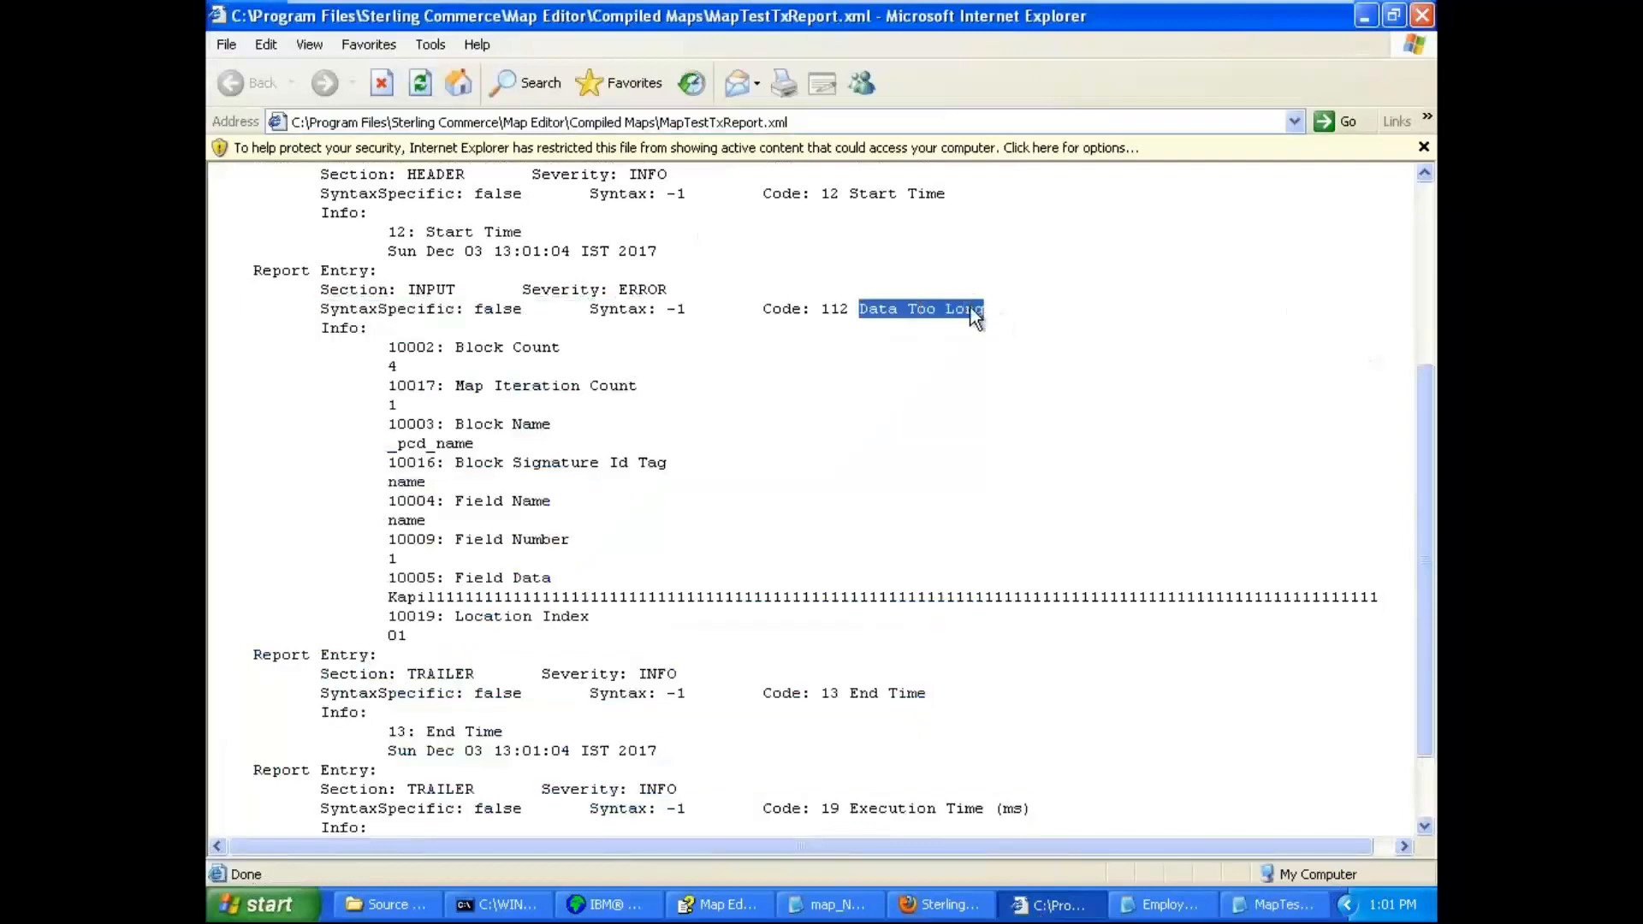
{"action": "double_click", "coordinate": [967, 308]}
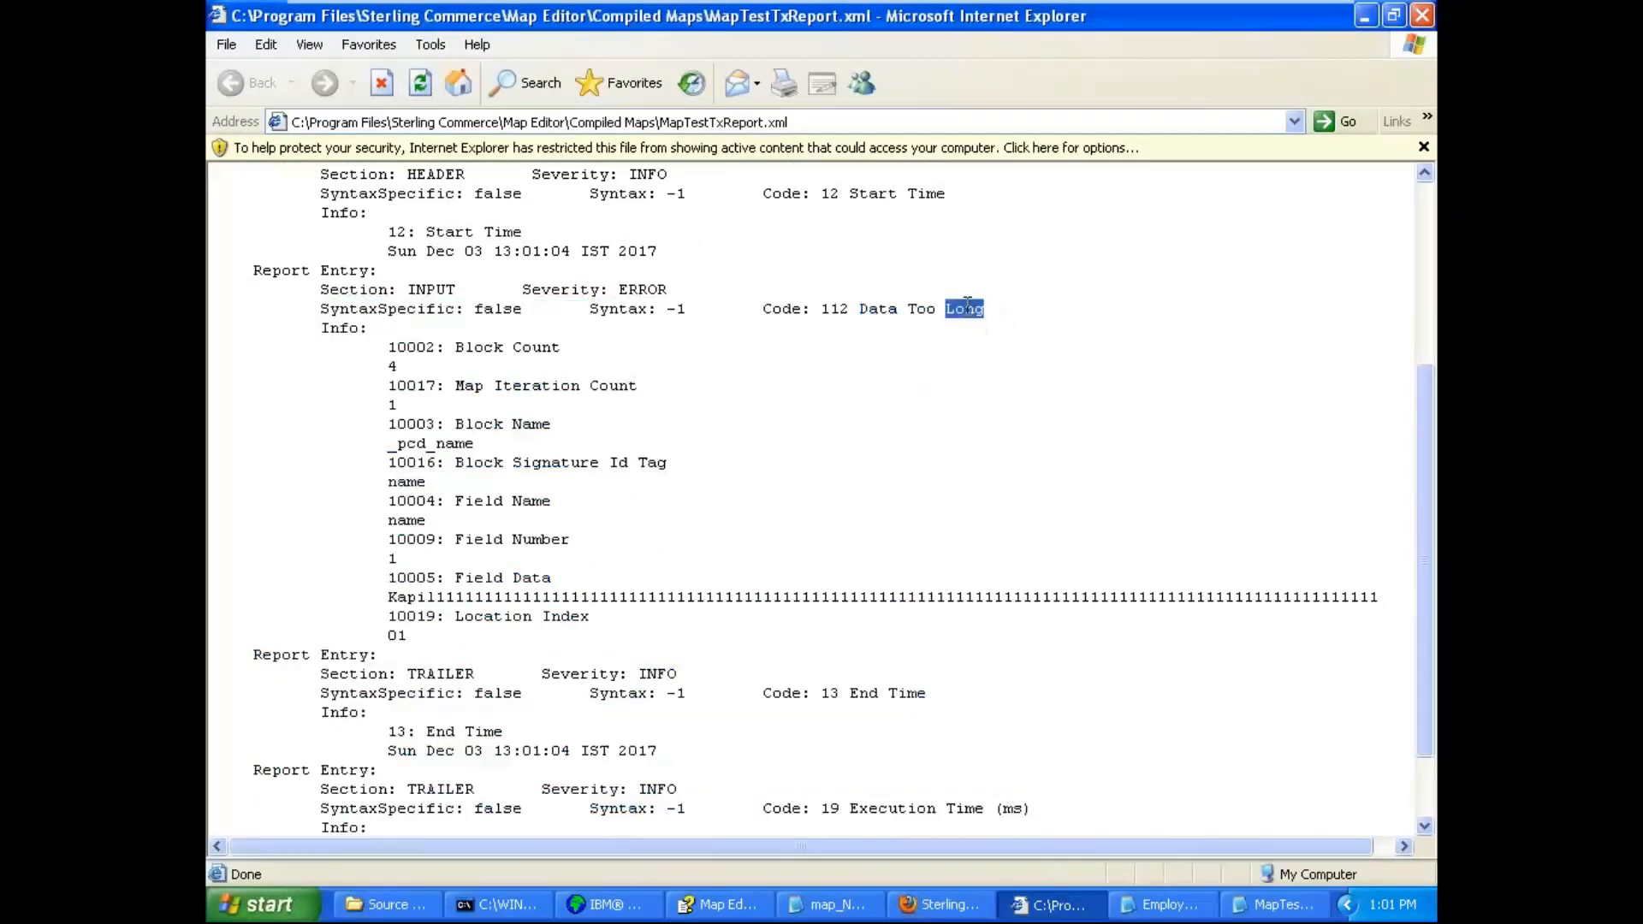
{"action": "left_click", "coordinate": [967, 307]}
{"action": "left_click_drag", "start_coordinate": [862, 310], "coordinate": [982, 312]}
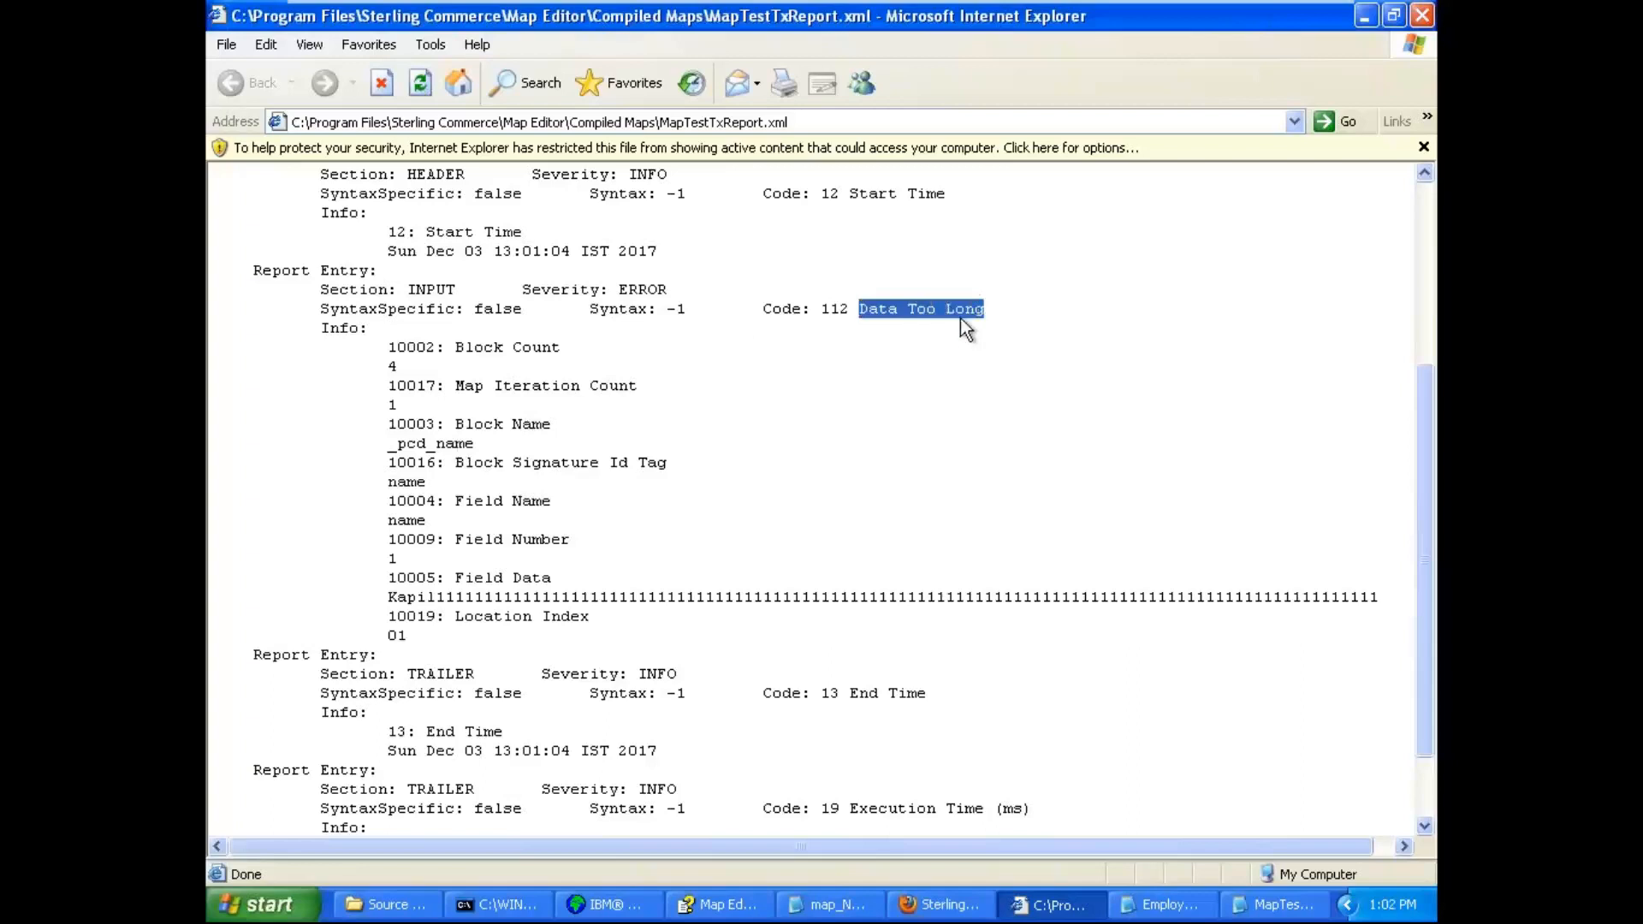
{"action": "left_click", "coordinate": [960, 315]}
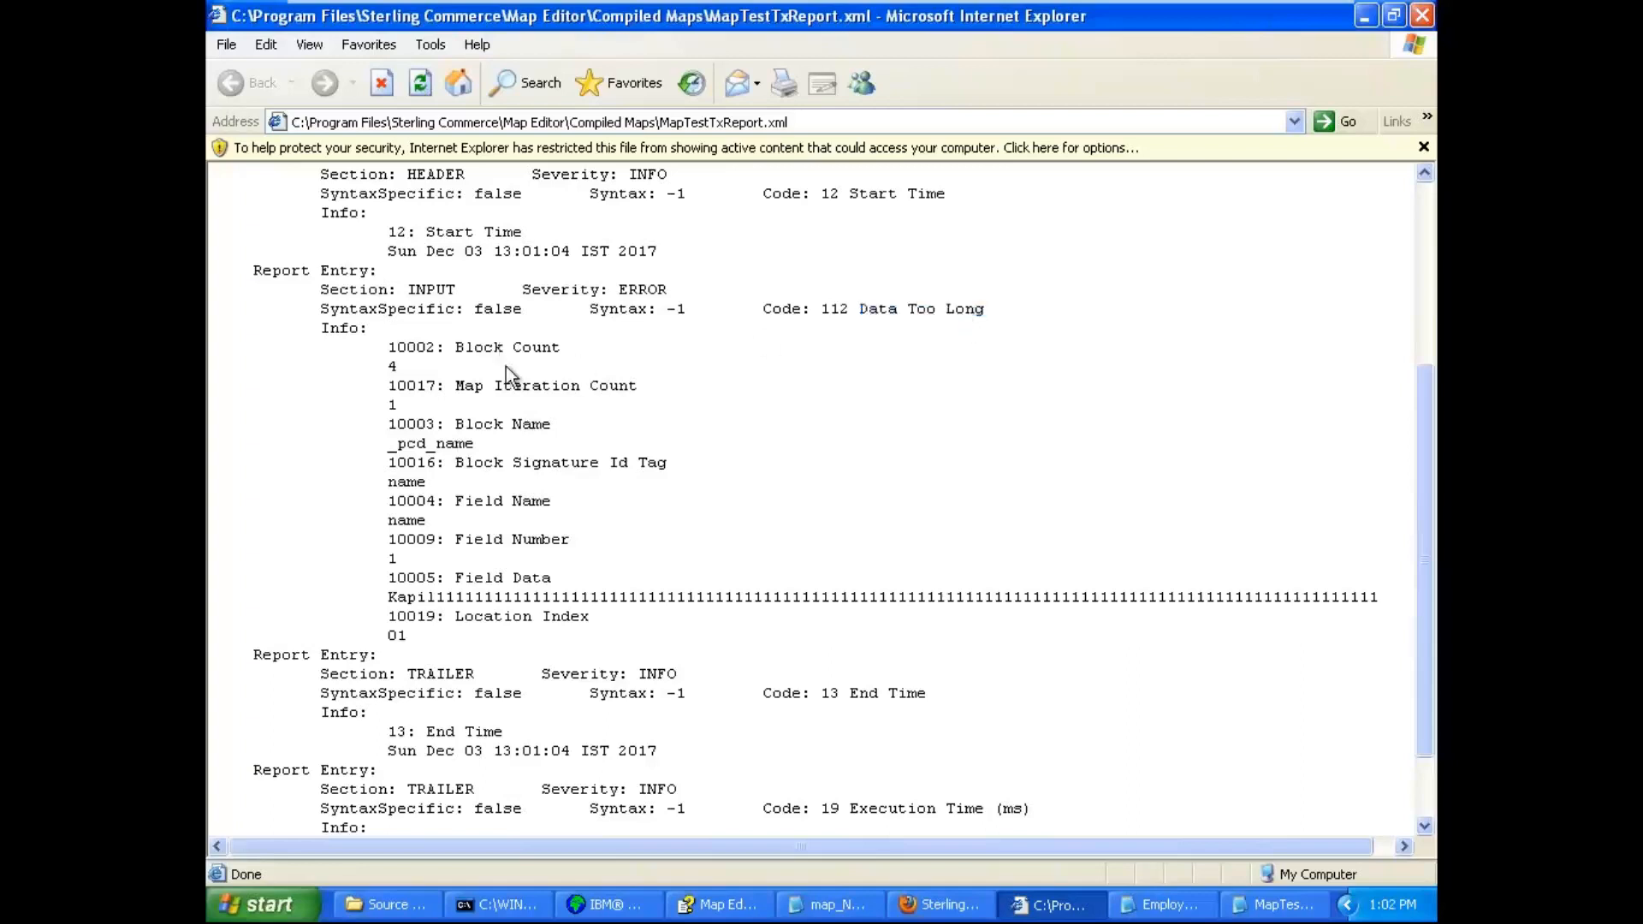
Examine the block name, block signature ID tag and field name given for the INPUT error.
{"action": "left_click_drag", "start_coordinate": [476, 426], "coordinate": [526, 435]}
{"action": "left_click", "coordinate": [524, 429]}
{"action": "left_click_drag", "start_coordinate": [398, 443], "coordinate": [666, 463]}
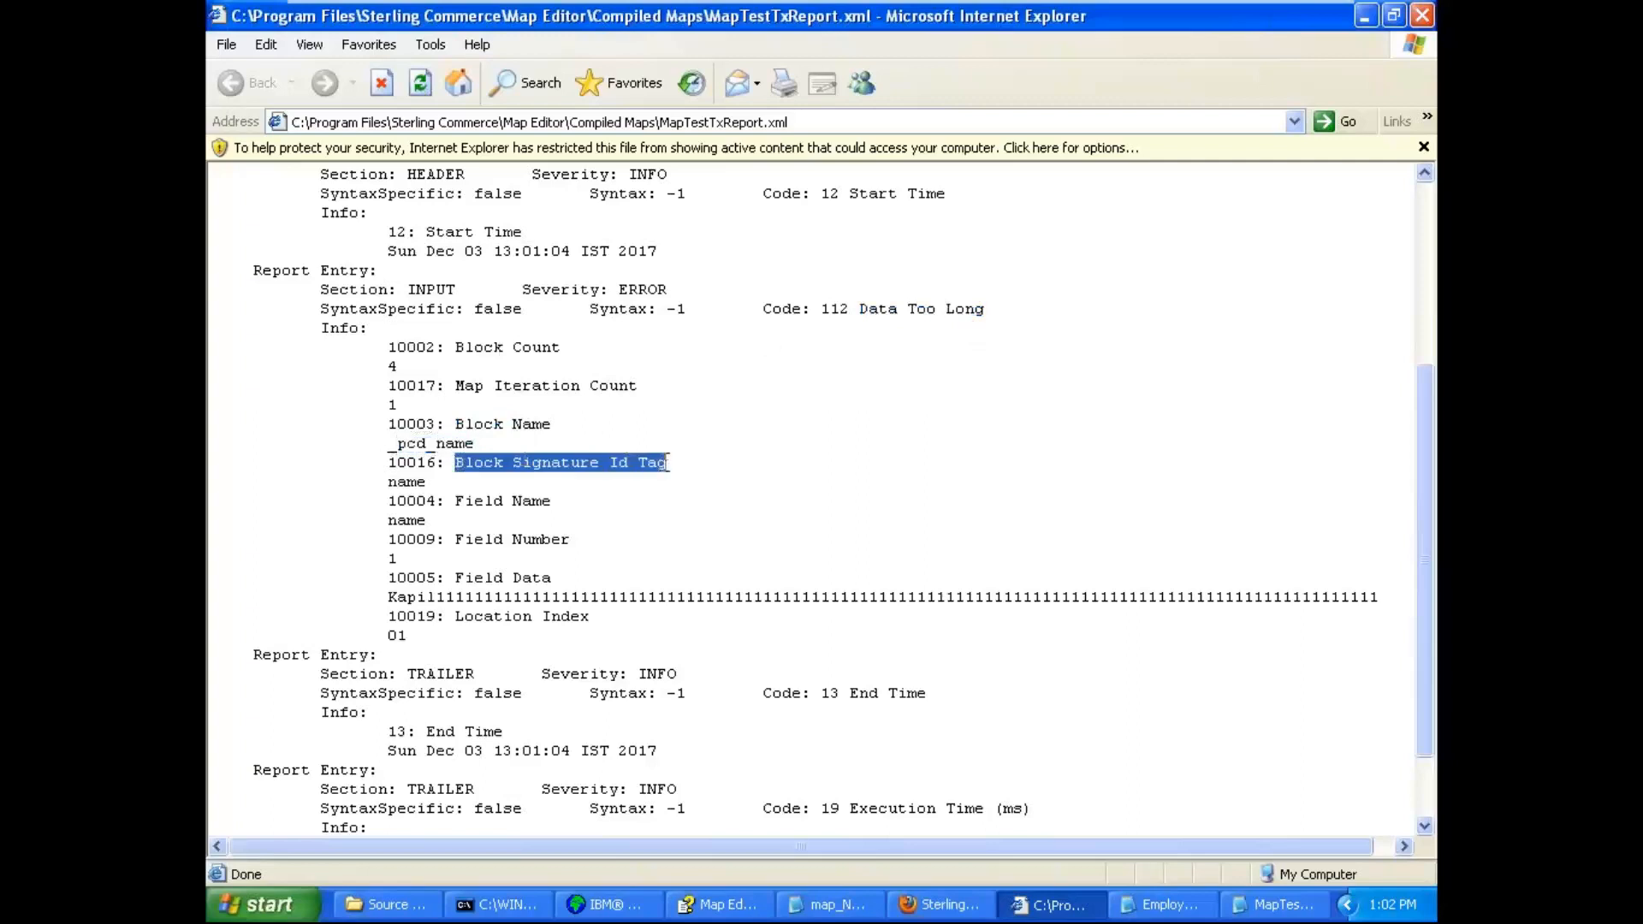
{"action": "double_click", "coordinate": [416, 479]}
{"action": "triple_click", "coordinate": [497, 515]}
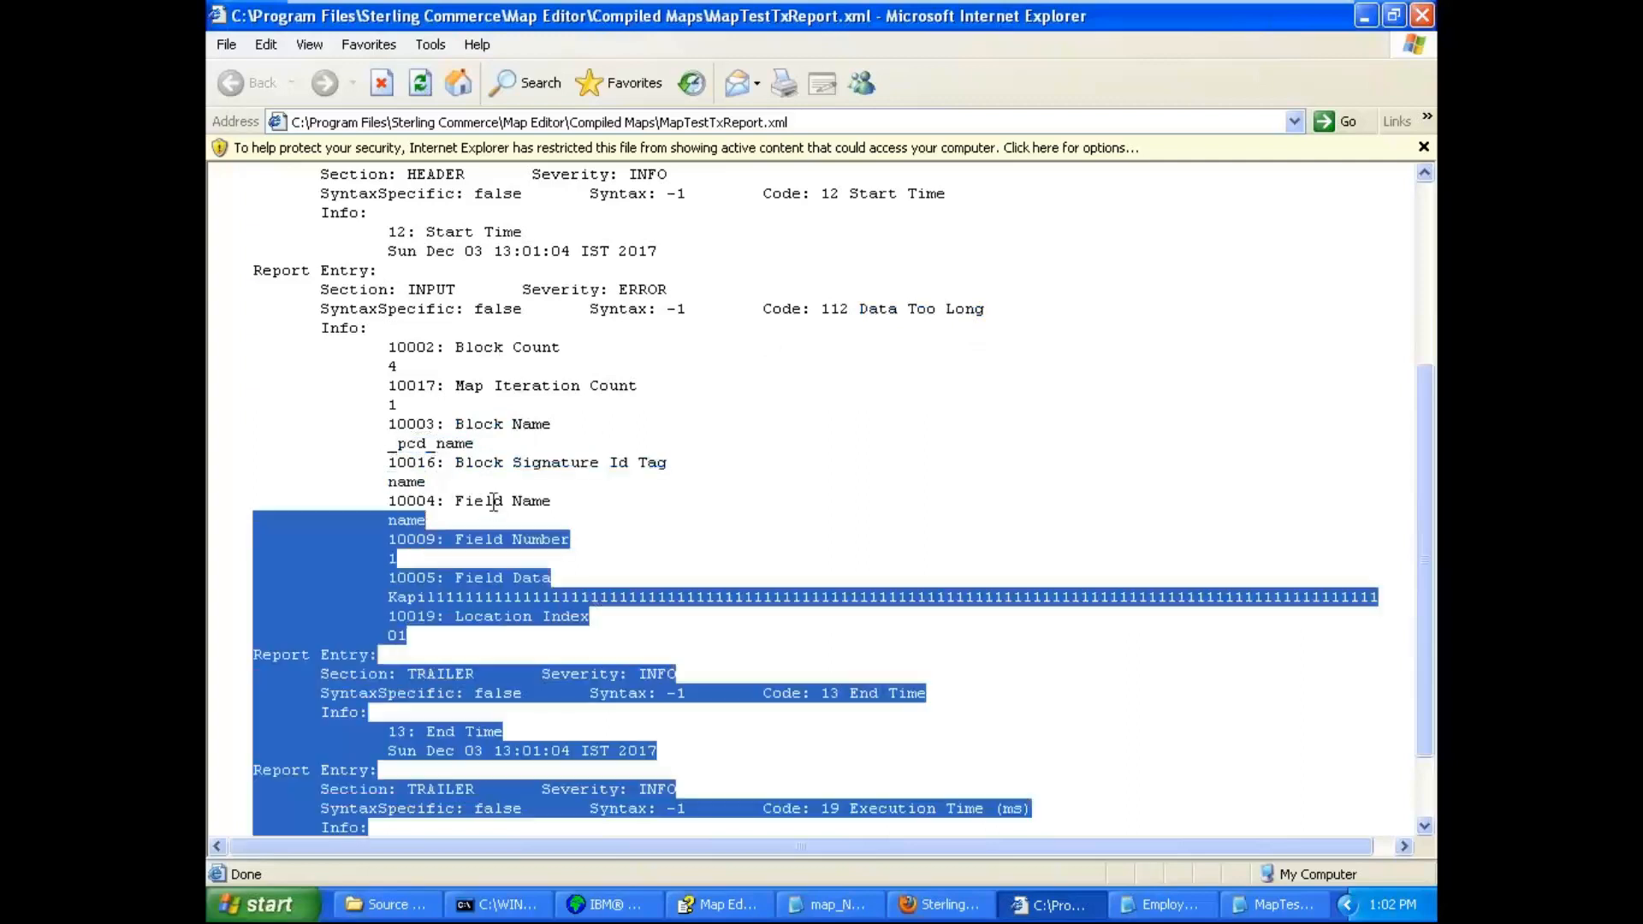
{"action": "double_click", "coordinate": [495, 503]}
{"action": "double_click", "coordinate": [533, 494]}
{"action": "left_click", "coordinate": [409, 518]}
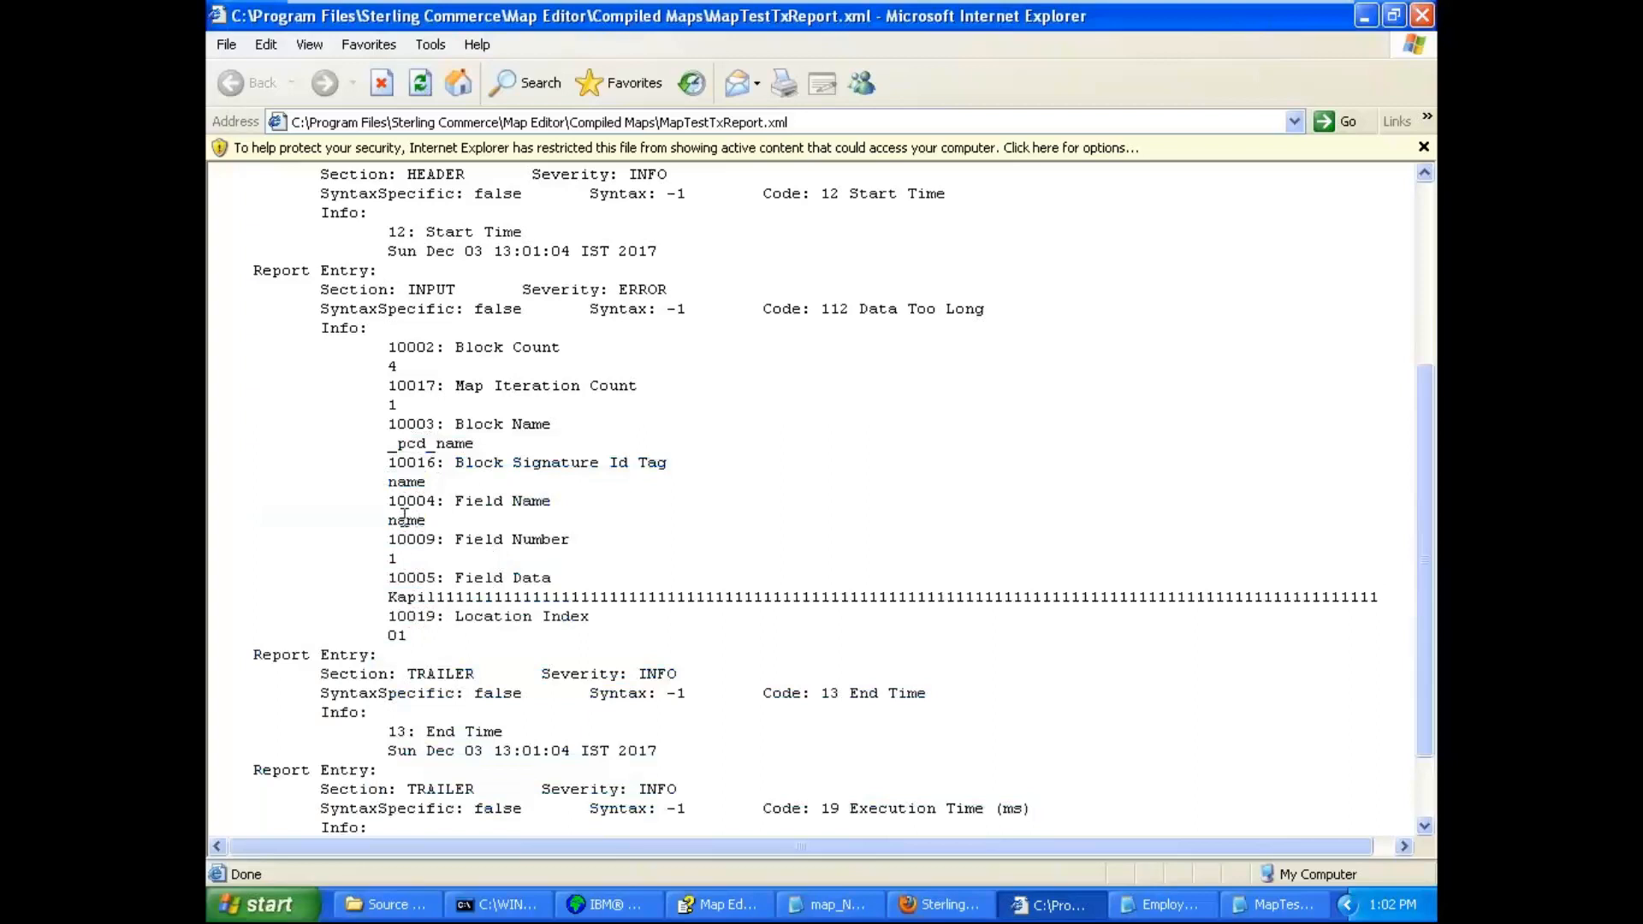
{"action": "double_click", "coordinate": [406, 519]}
{"action": "left_click_drag", "start_coordinate": [456, 424], "coordinate": [550, 426]}
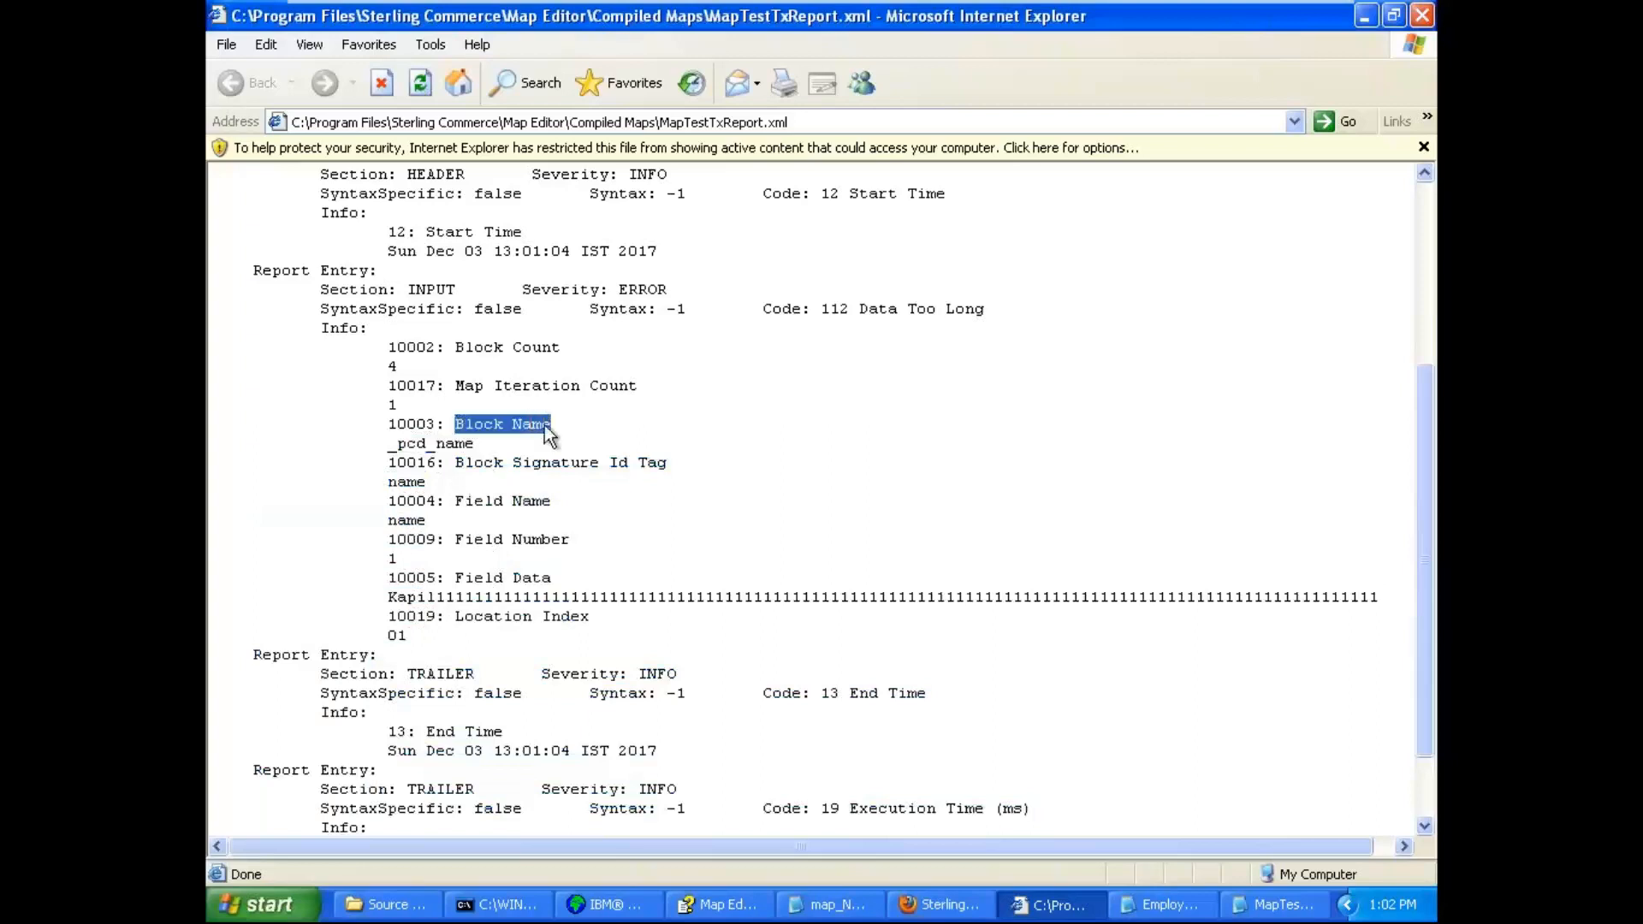
{"action": "left_click", "coordinate": [436, 524]}
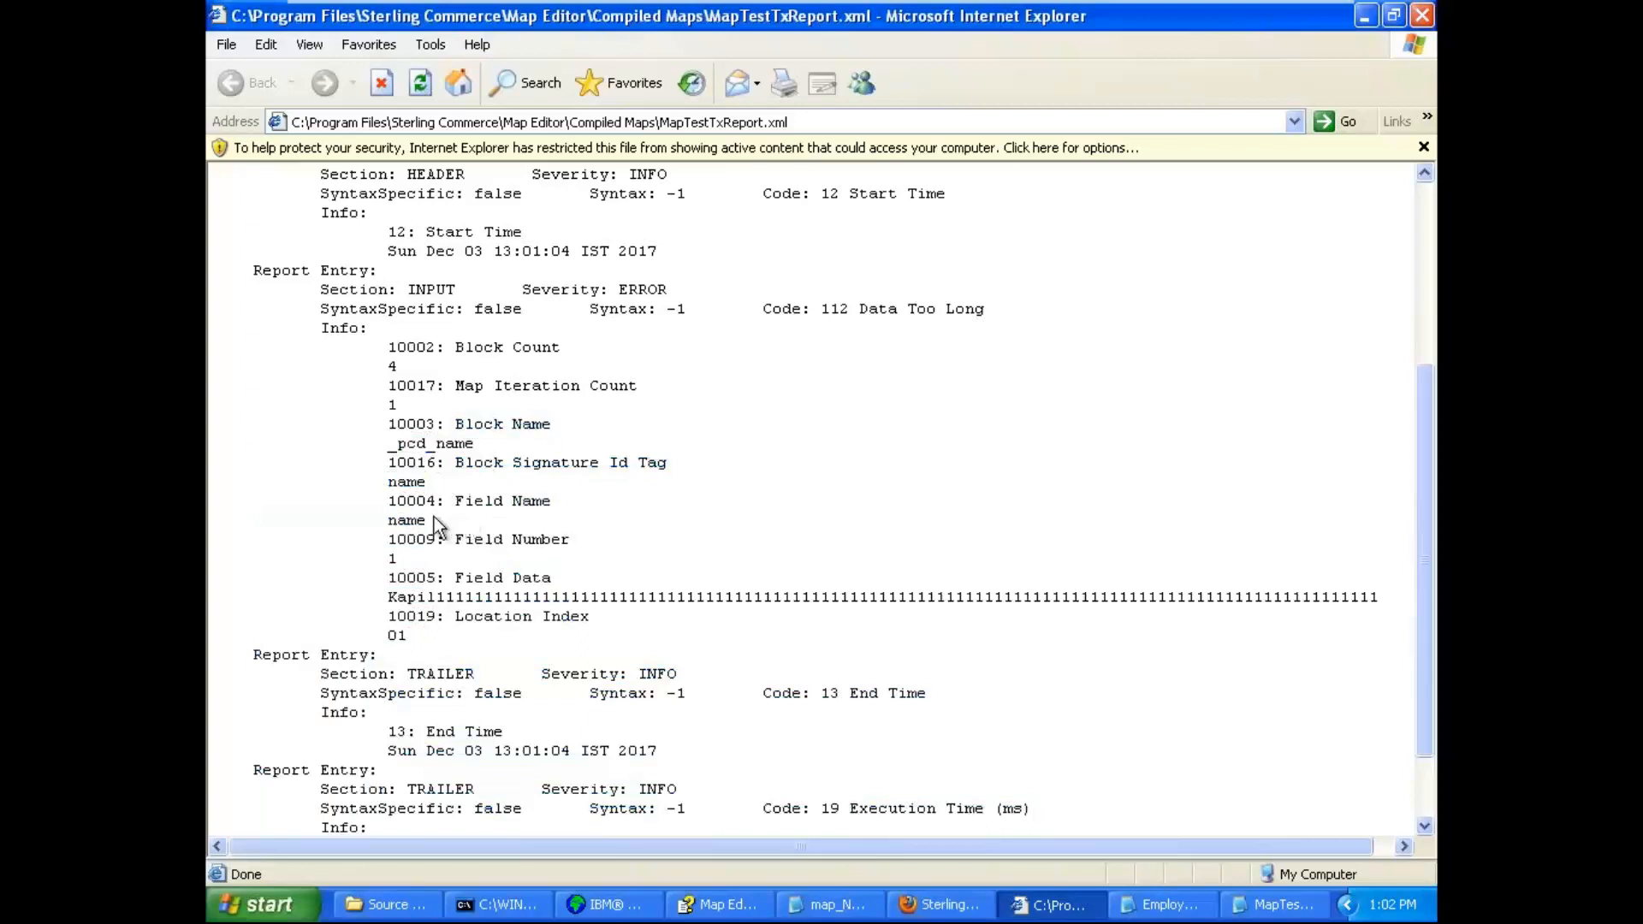
{"action": "left_click_drag", "start_coordinate": [456, 502], "coordinate": [548, 503]}
{"action": "left_click", "coordinate": [413, 519]}
{"action": "double_click", "coordinate": [412, 518]}
{"action": "triple_click", "coordinate": [487, 463]}
{"action": "left_click", "coordinate": [421, 484]}
{"action": "double_click", "coordinate": [417, 483]}
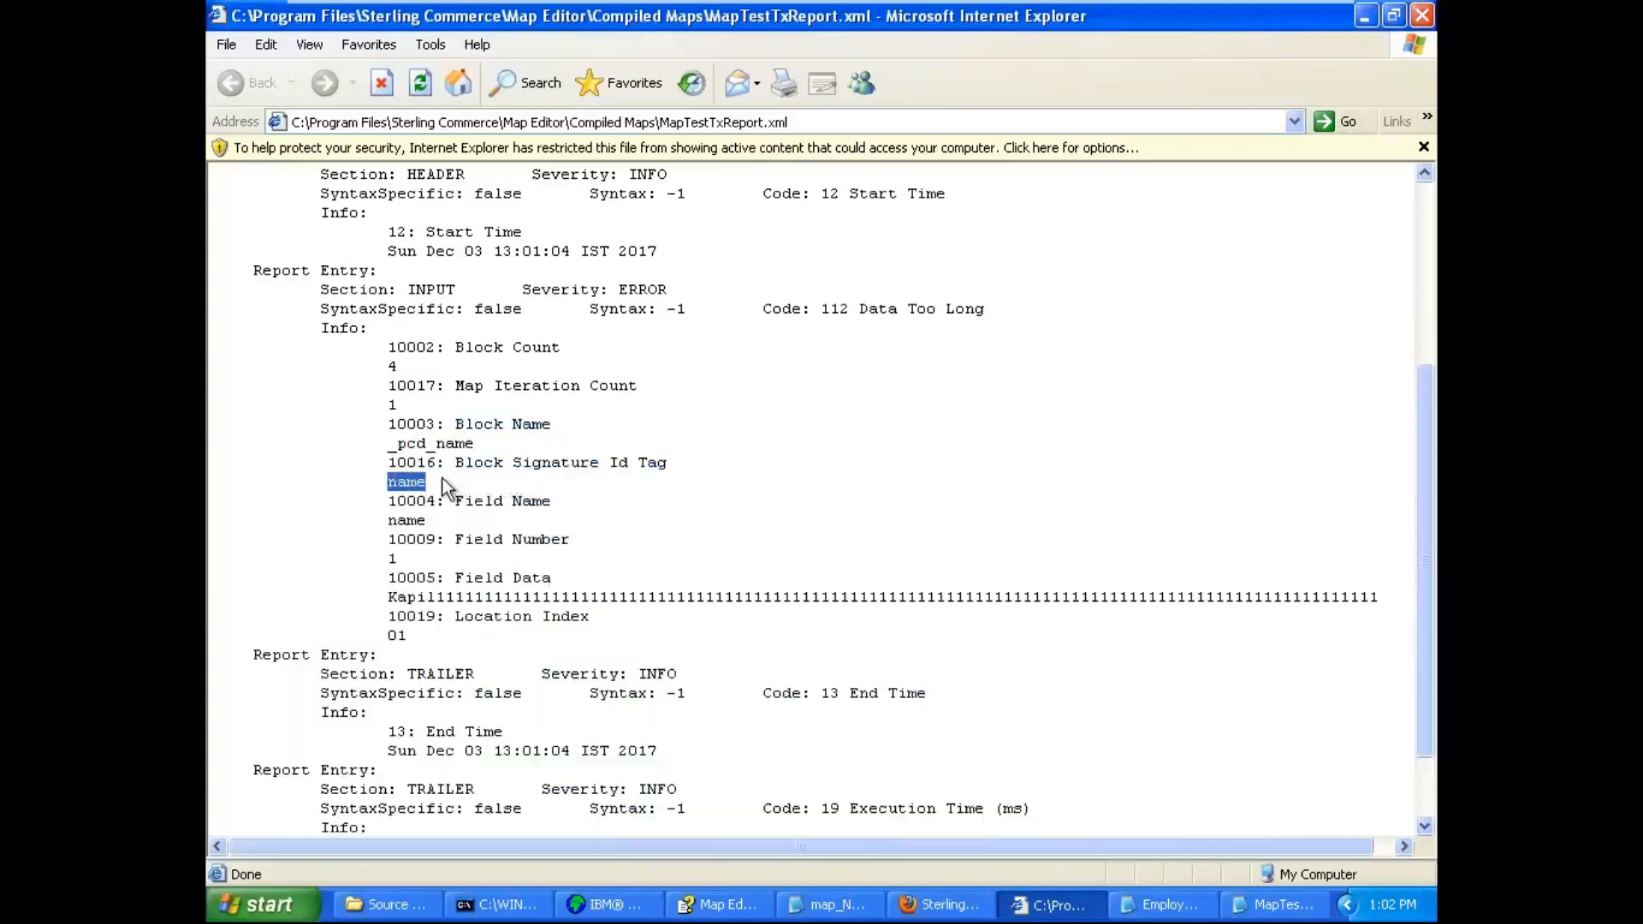
Examine the field name, block name, block count and error code of the INPUT error in the translation report.
{"action": "left_click", "coordinate": [443, 486]}
{"action": "double_click", "coordinate": [412, 521]}
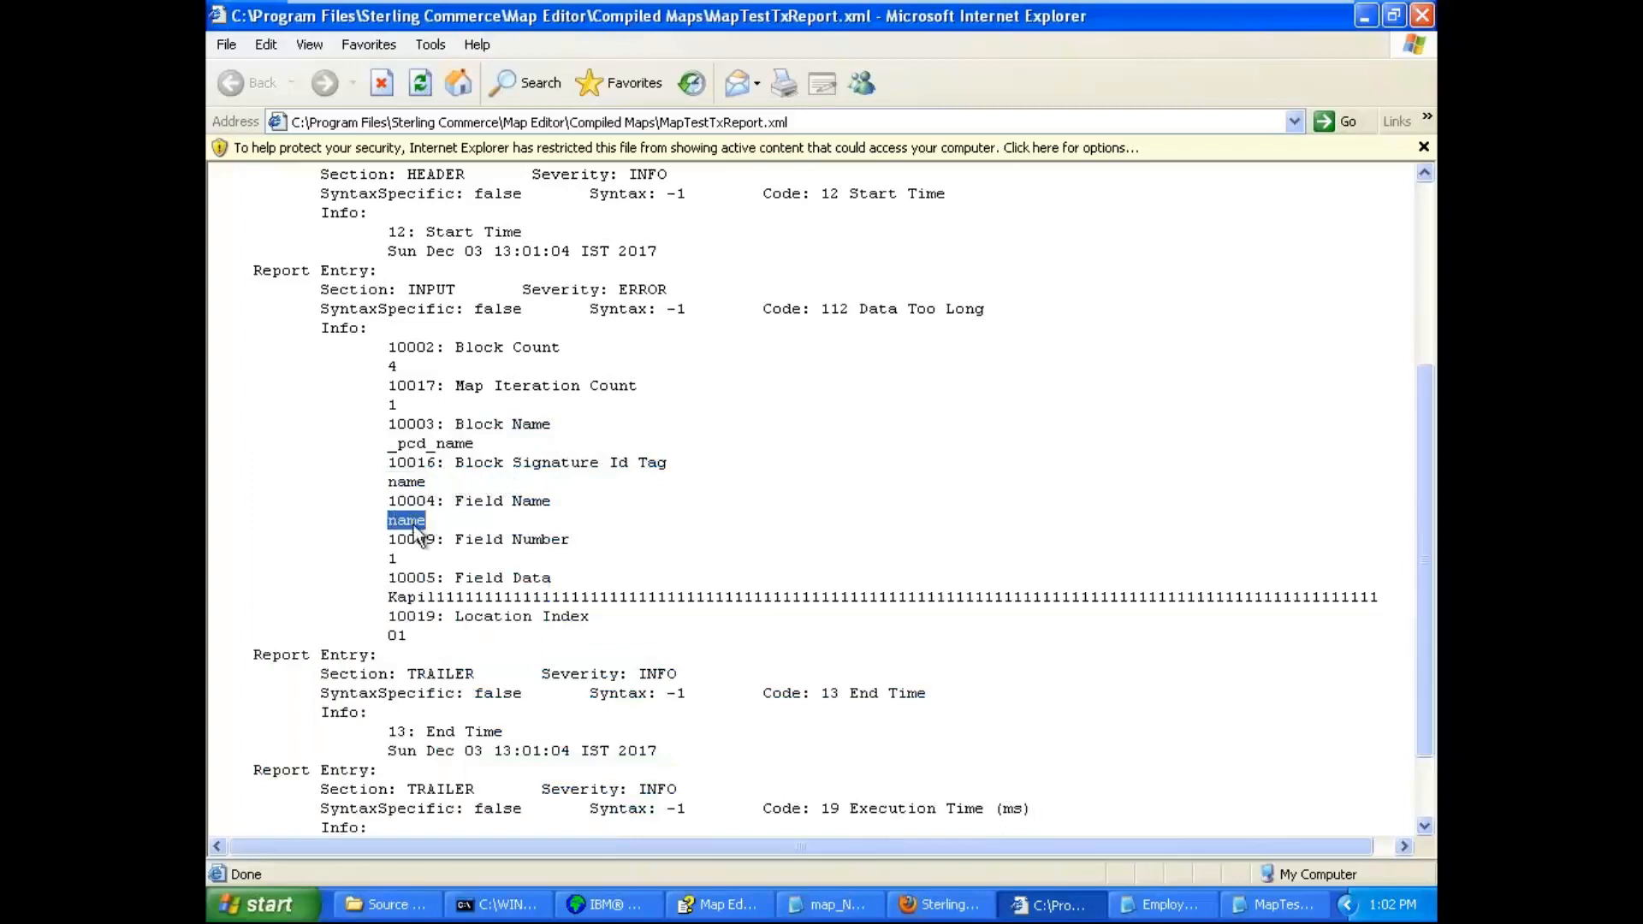
{"action": "left_click_drag", "start_coordinate": [397, 443], "coordinate": [473, 446]}
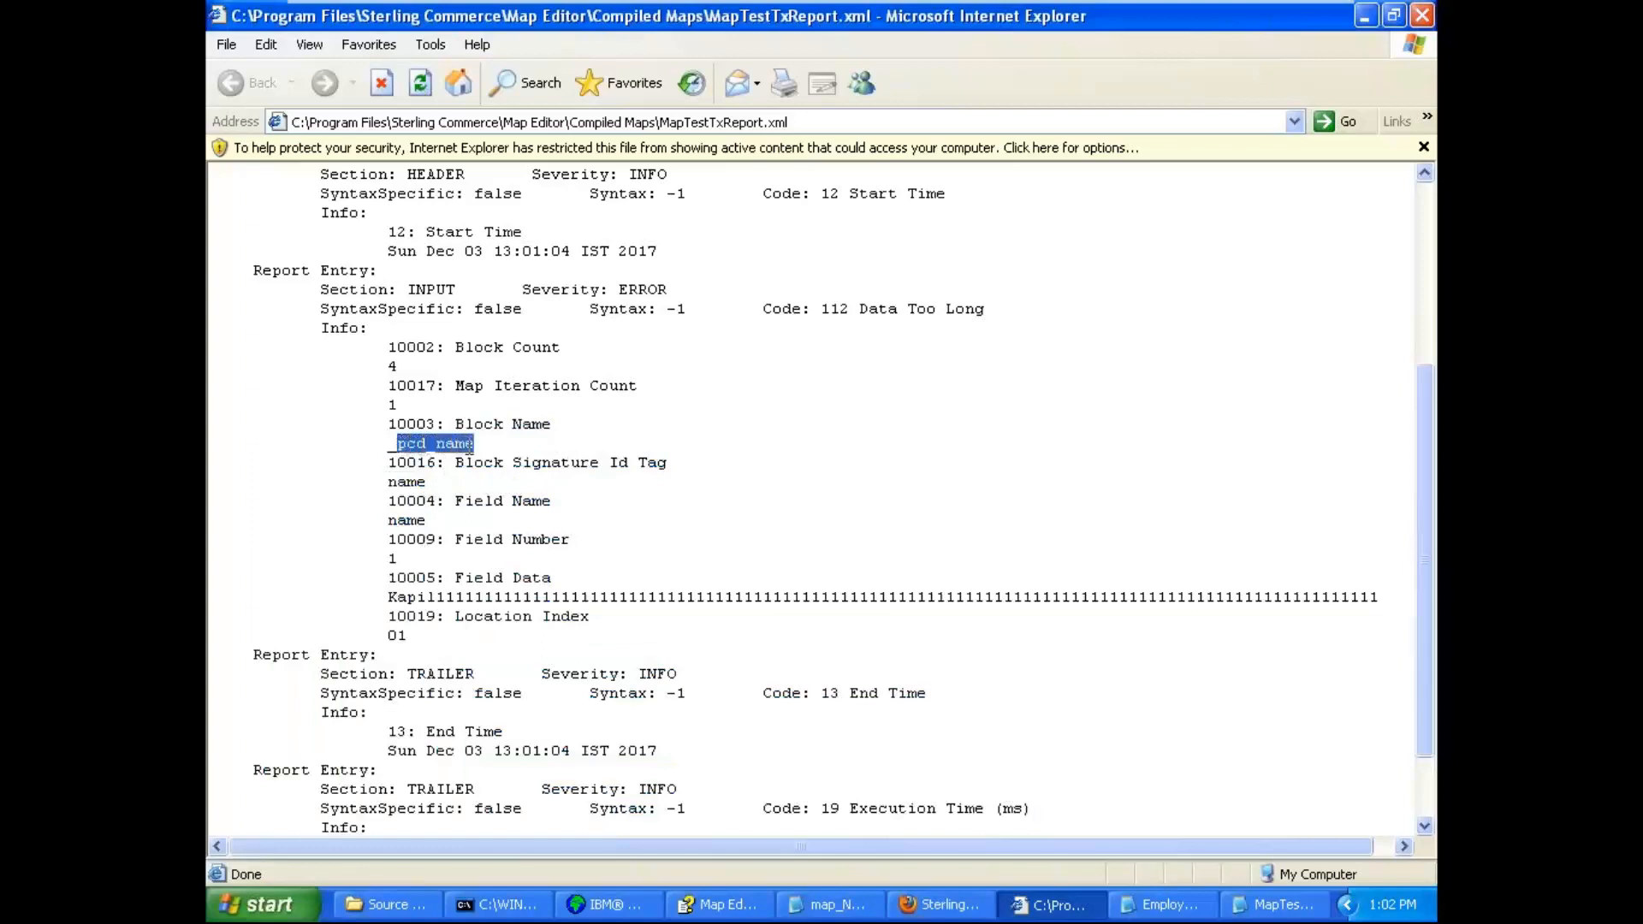
{"action": "left_click", "coordinate": [470, 447]}
{"action": "left_click_drag", "start_coordinate": [439, 371], "coordinate": [440, 368]}
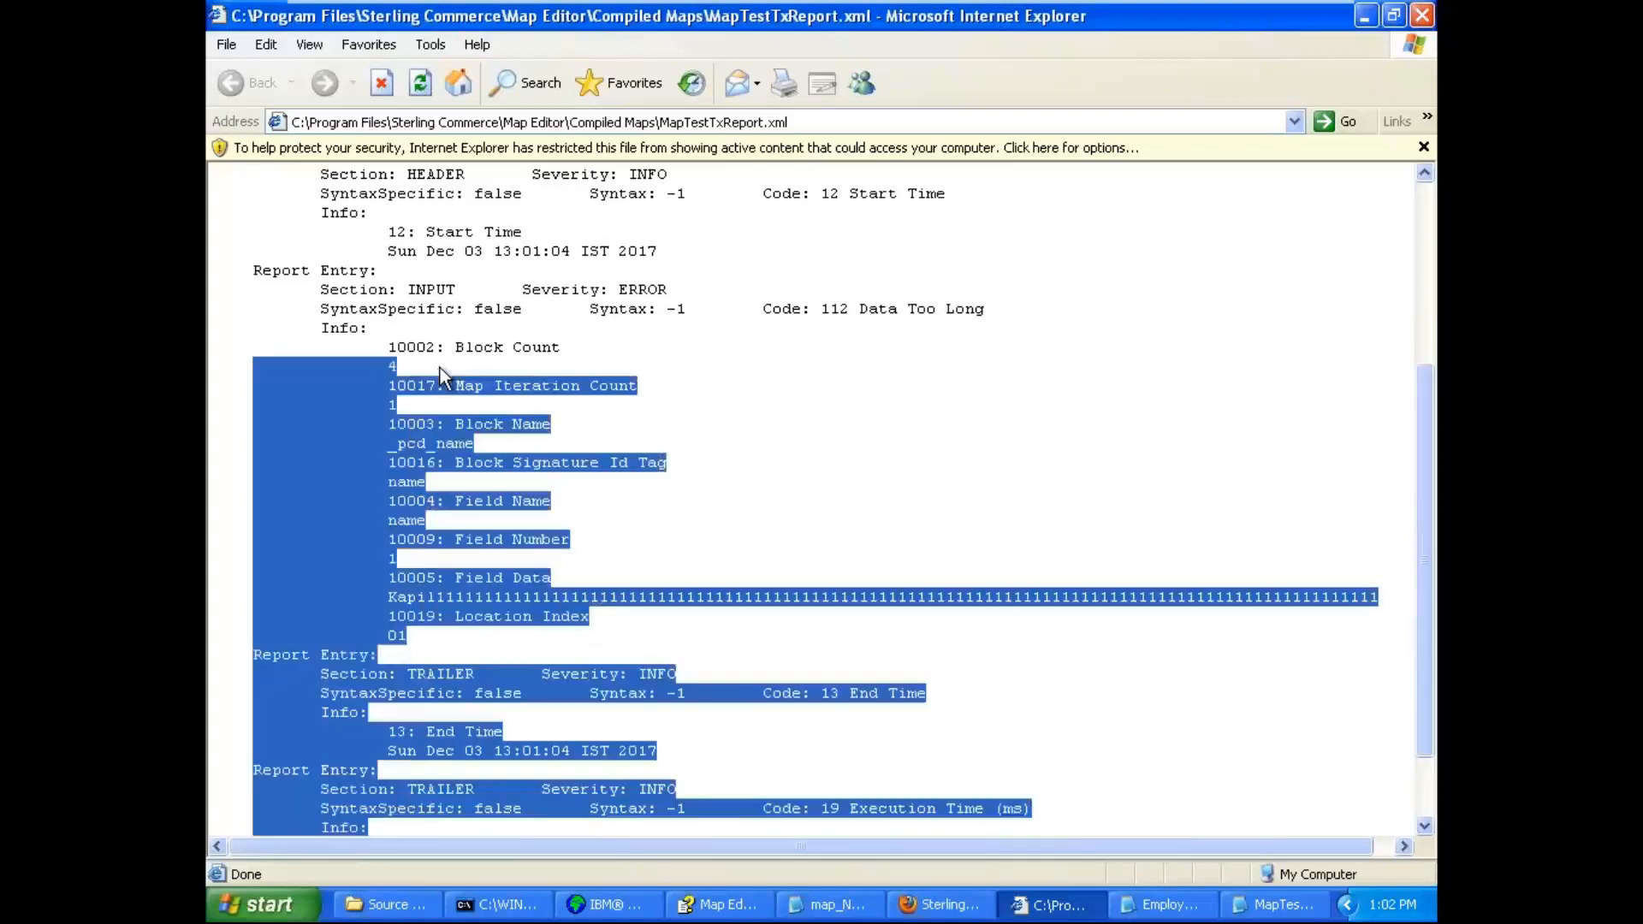
{"action": "left_click_drag", "start_coordinate": [469, 549], "coordinate": [467, 549]}
{"action": "left_click", "coordinate": [428, 445]}
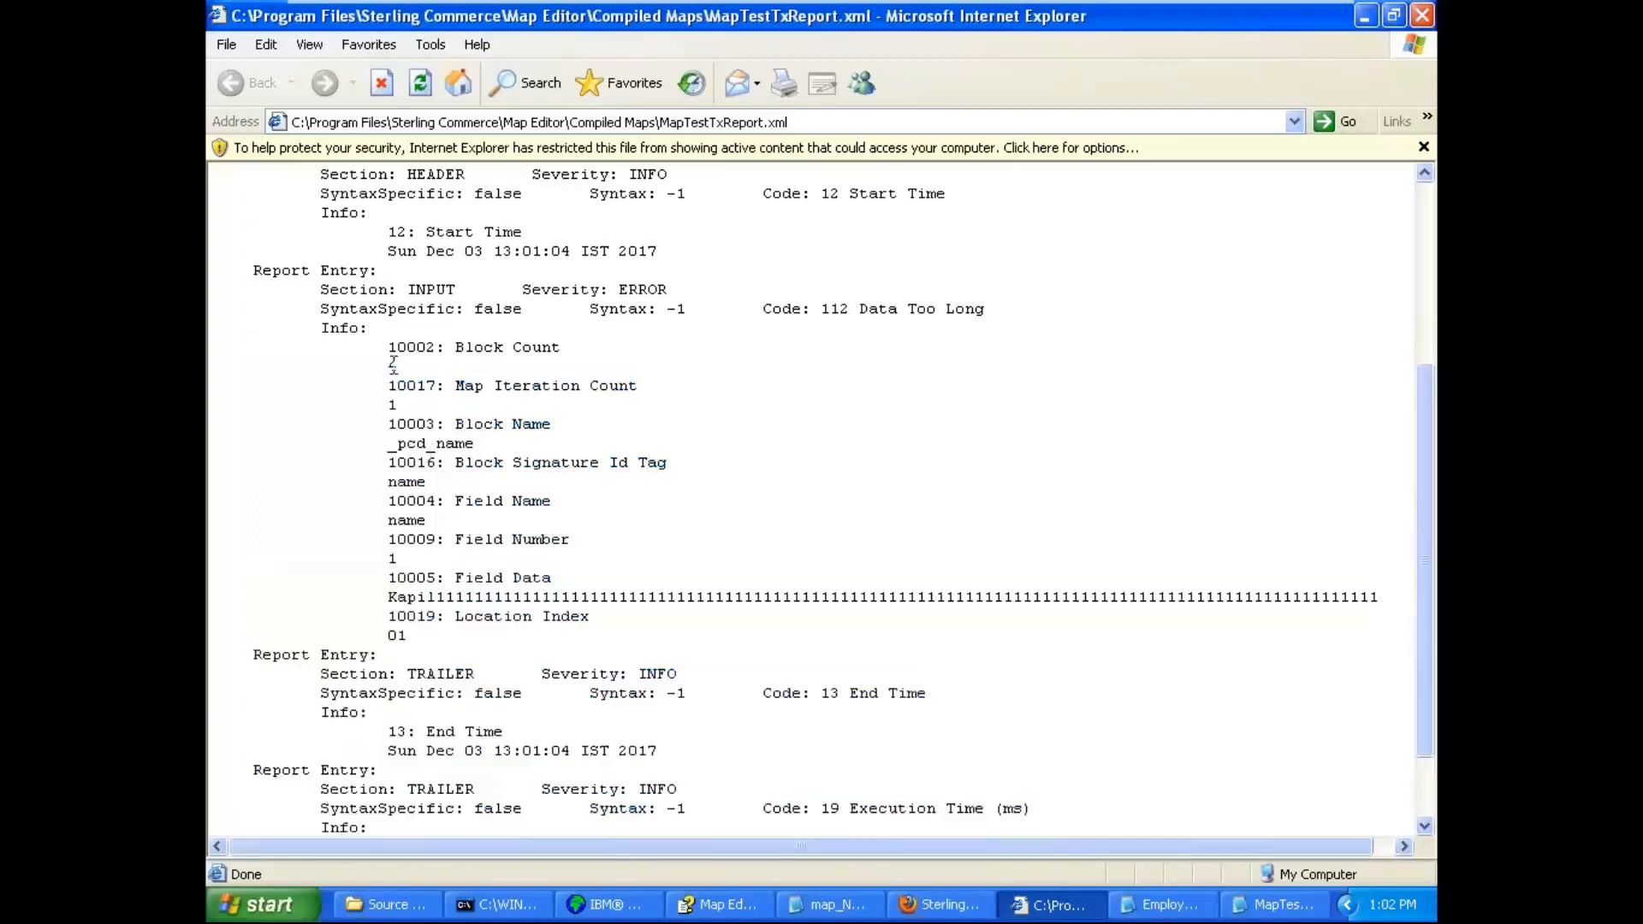
{"action": "left_click_drag", "start_coordinate": [388, 347], "coordinate": [931, 311]}
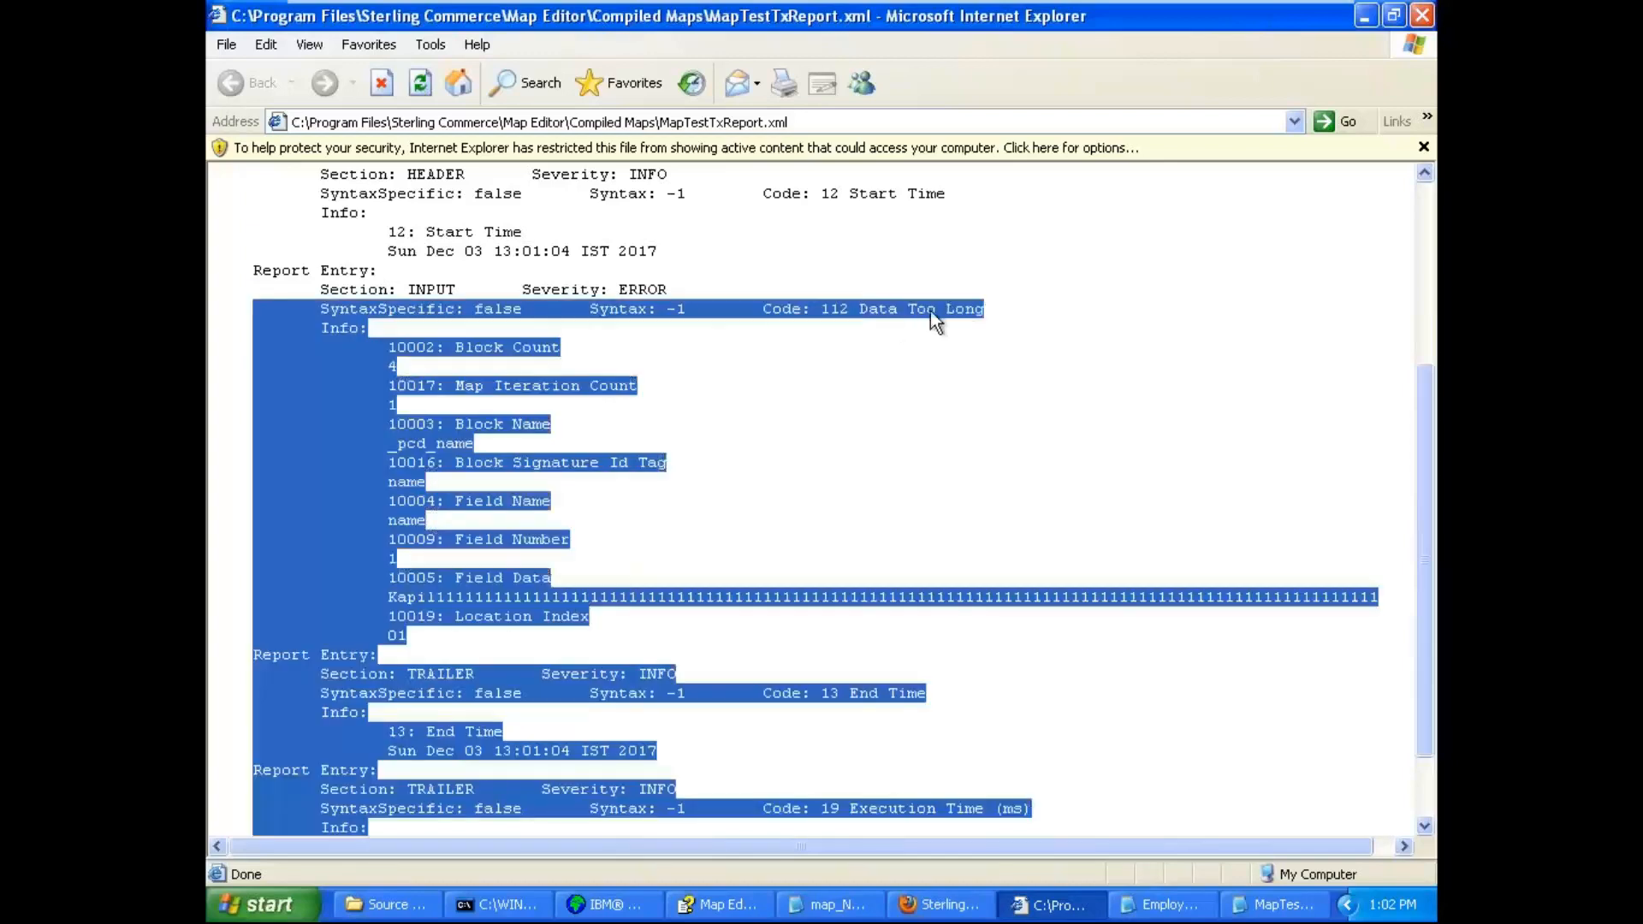
{"action": "left_click", "coordinate": [954, 310]}
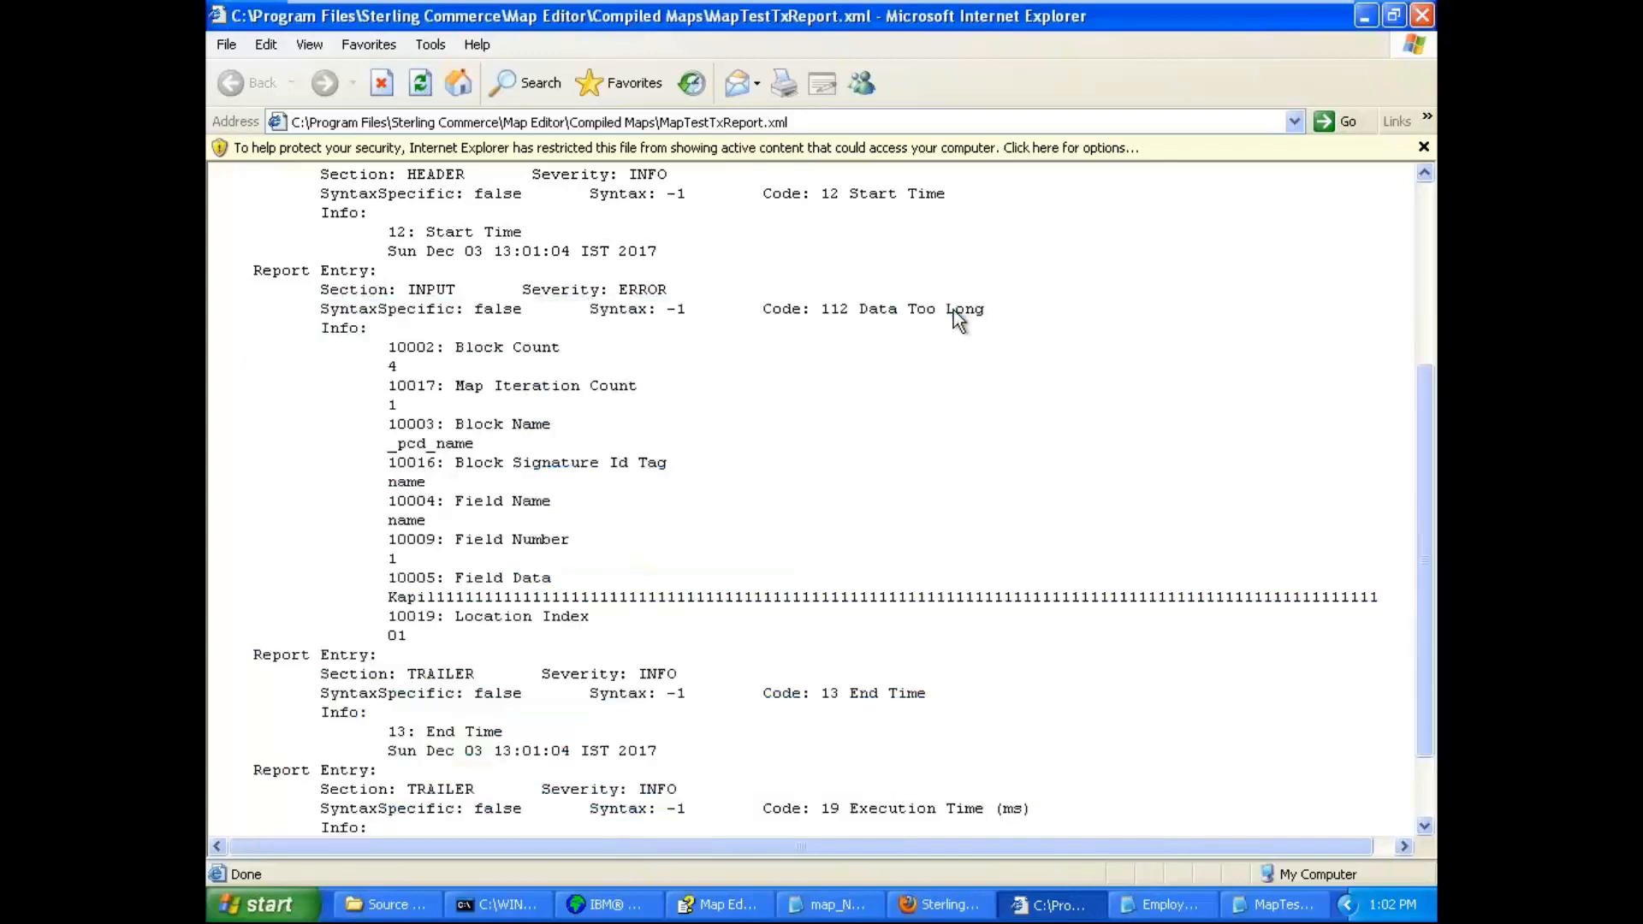
Close the translation report, then dismiss the test result message and the Map Test dialog in the Map Editor.
{"action": "left_click", "coordinate": [1422, 15]}
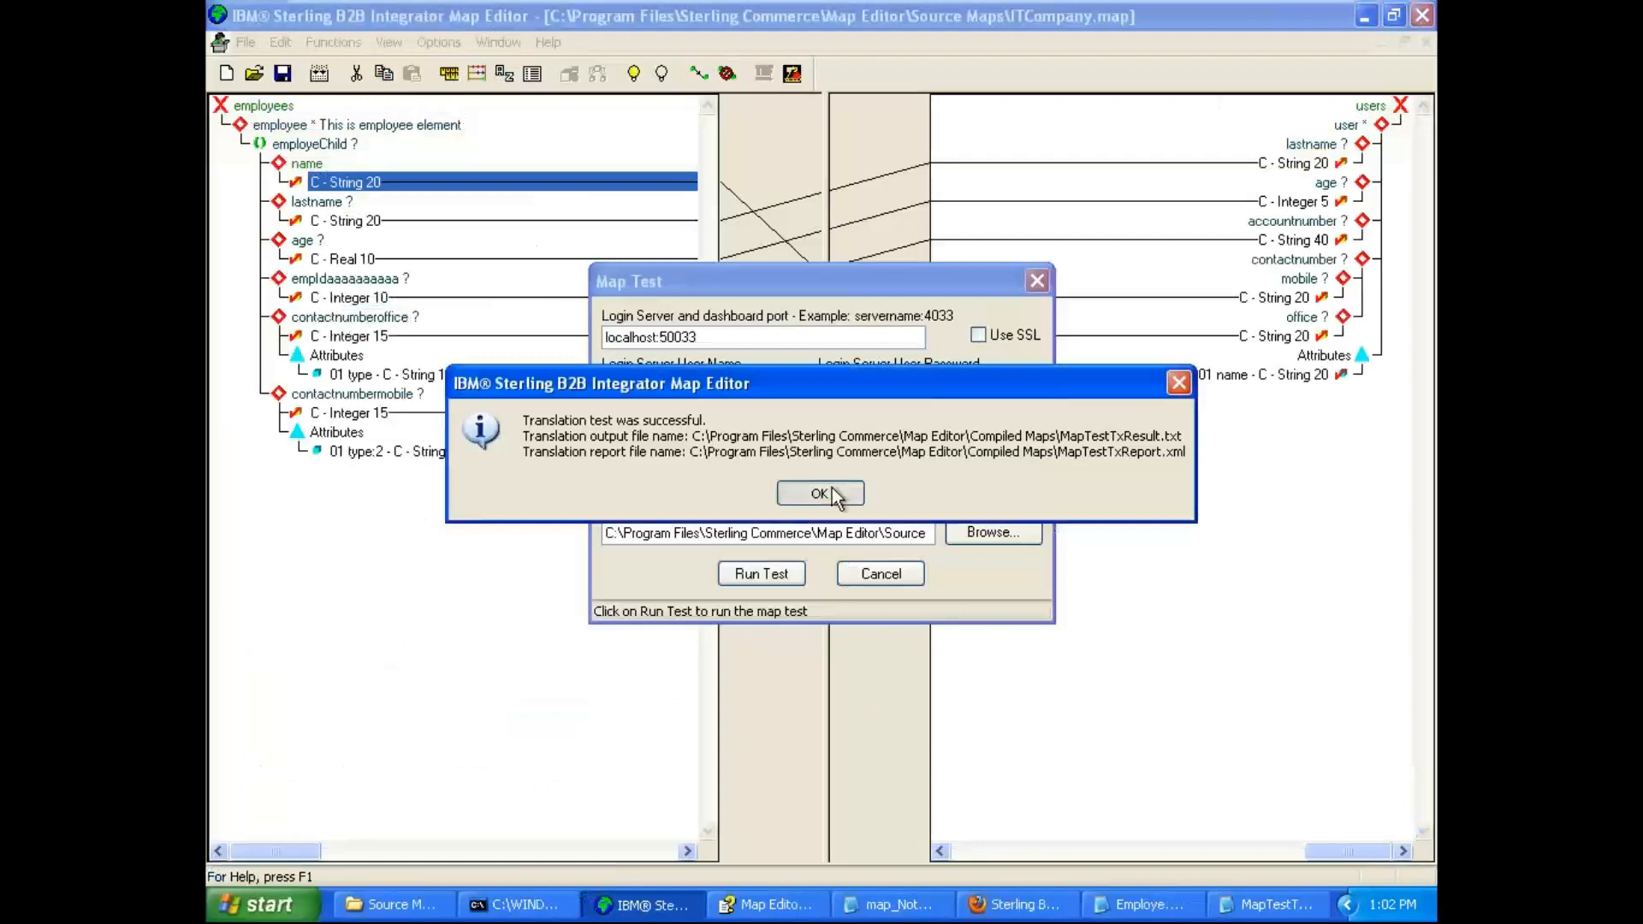
{"action": "left_click", "coordinate": [835, 495]}
{"action": "left_click", "coordinate": [880, 575]}
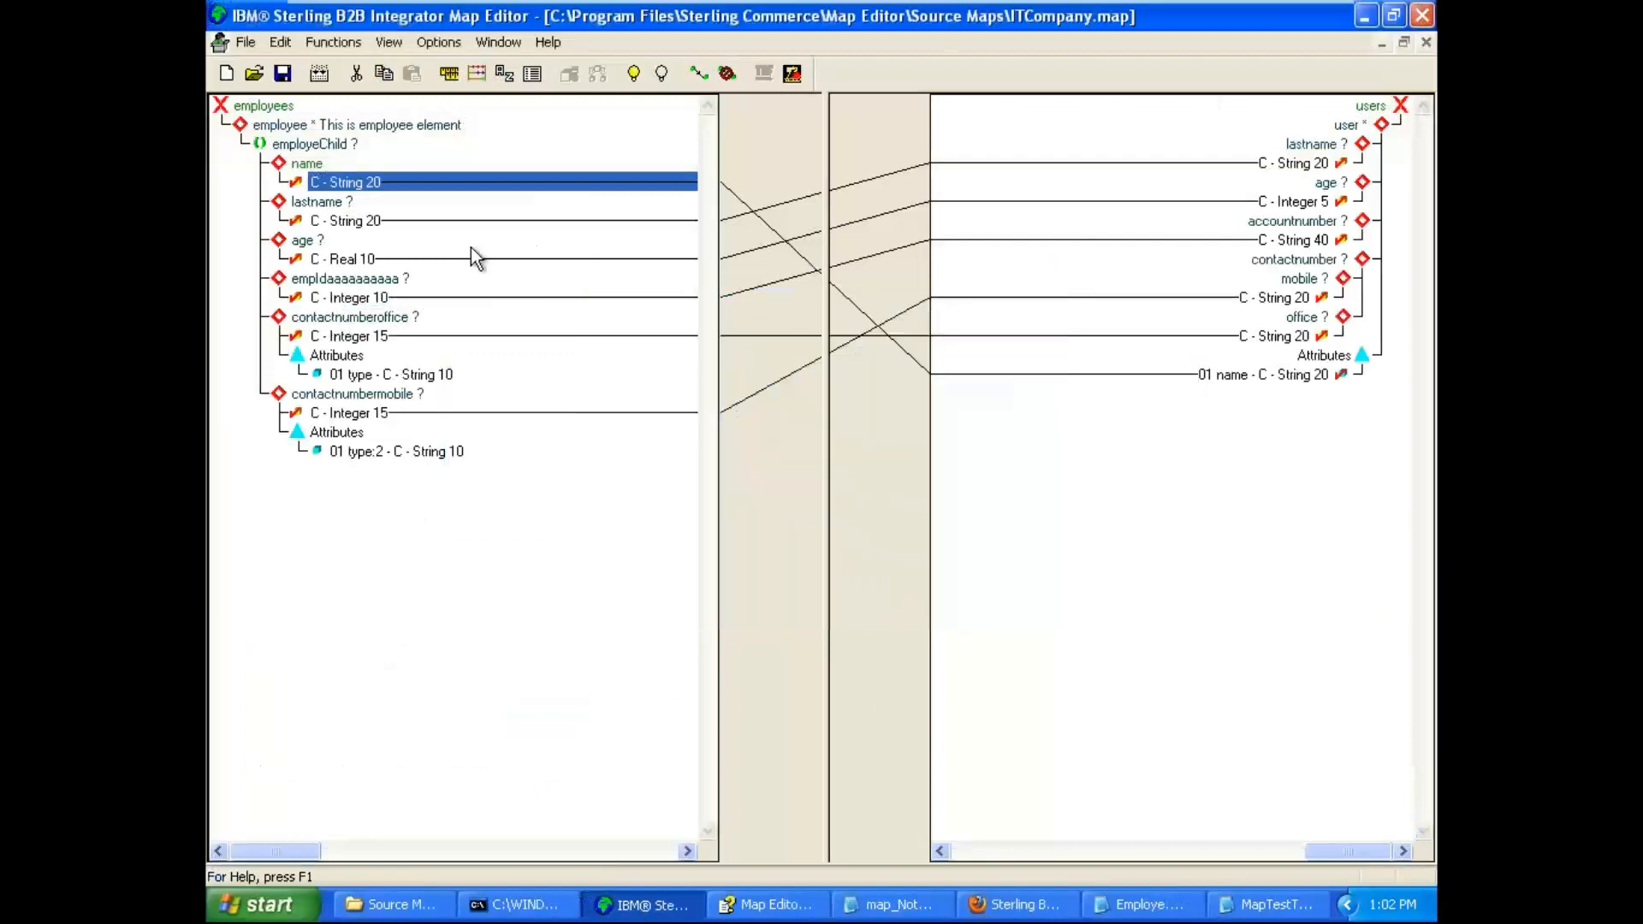
Open the properties of the input name element's String field and review its maximum length and the available data types.
{"action": "right_click", "coordinate": [383, 190]}
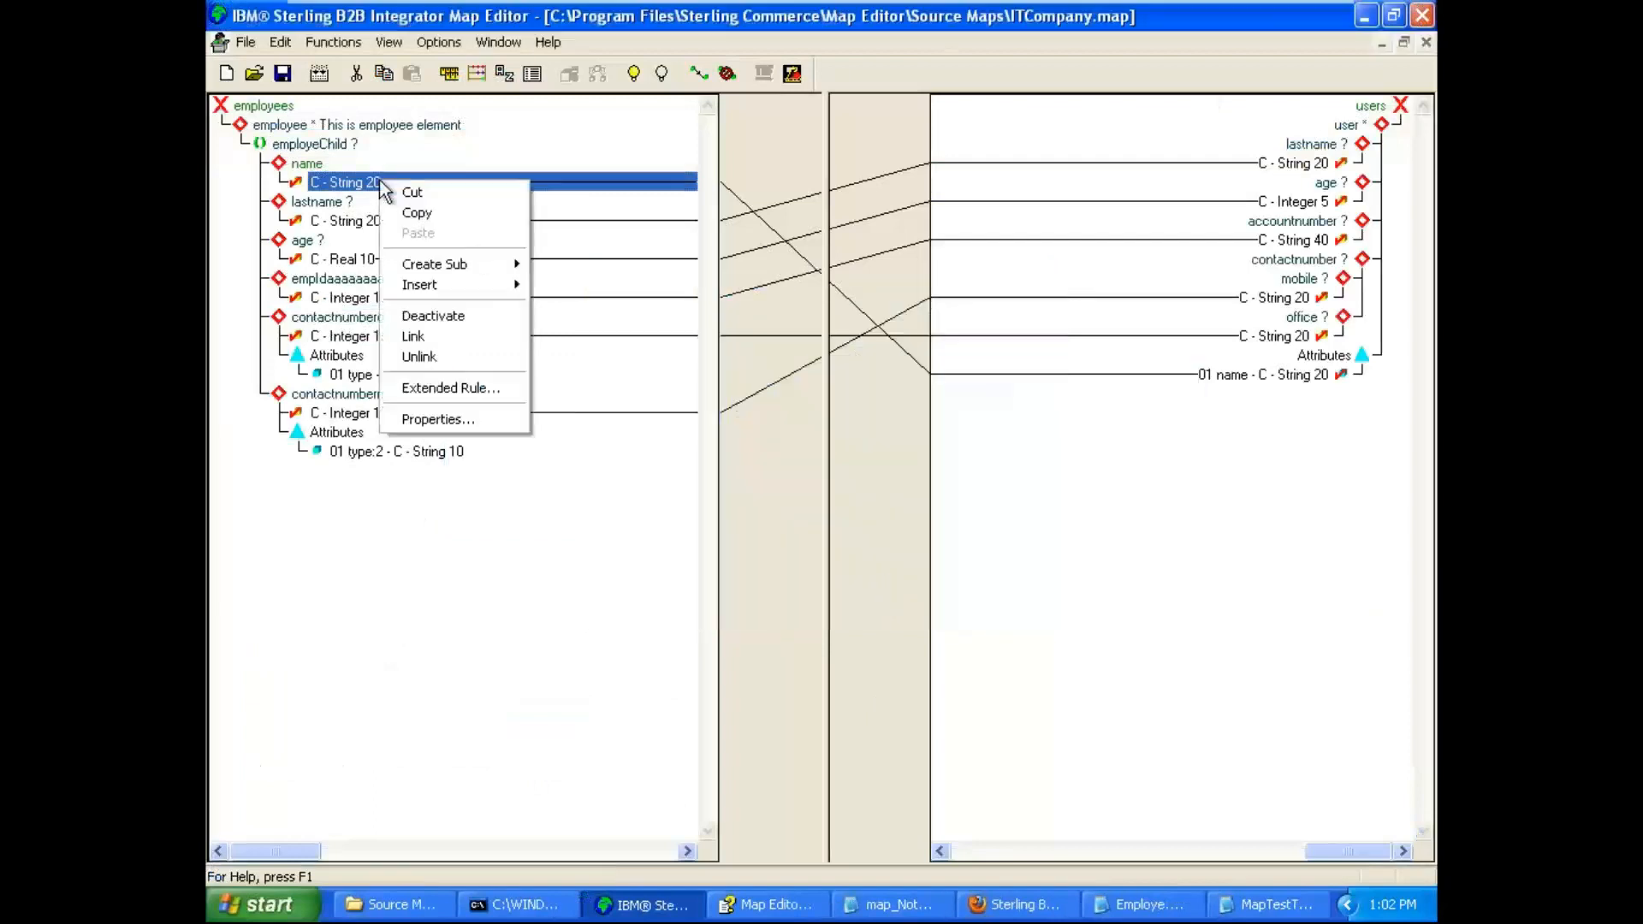
{"action": "left_click", "coordinate": [470, 423]}
{"action": "left_click", "coordinate": [857, 307]}
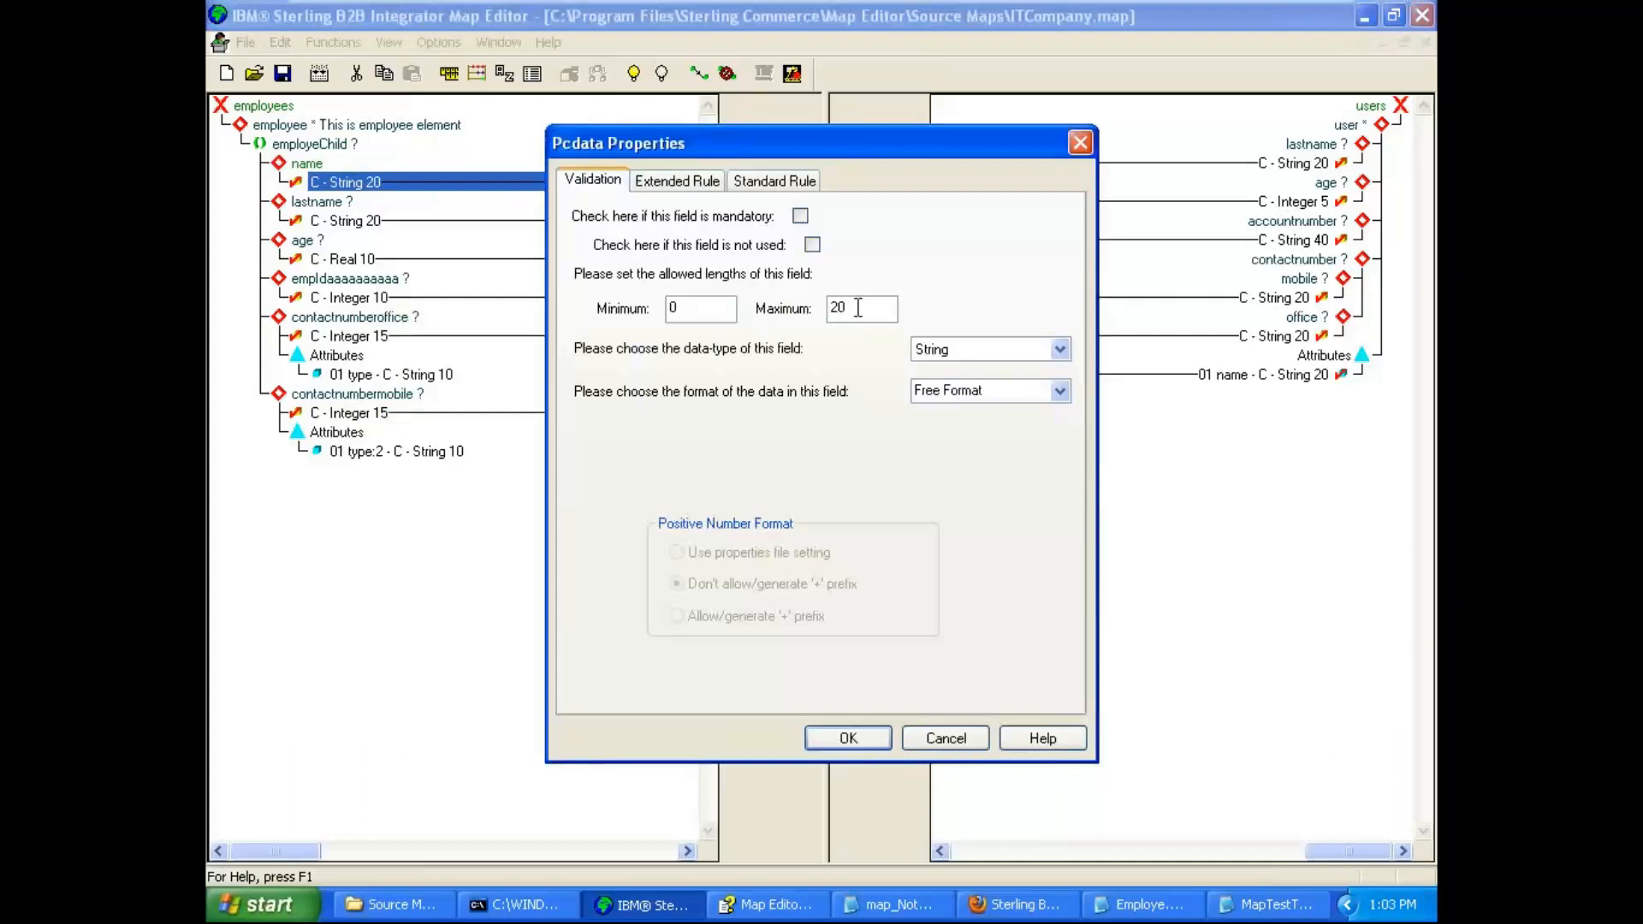
{"action": "left_click", "coordinate": [986, 351]}
{"action": "left_click", "coordinate": [986, 351]}
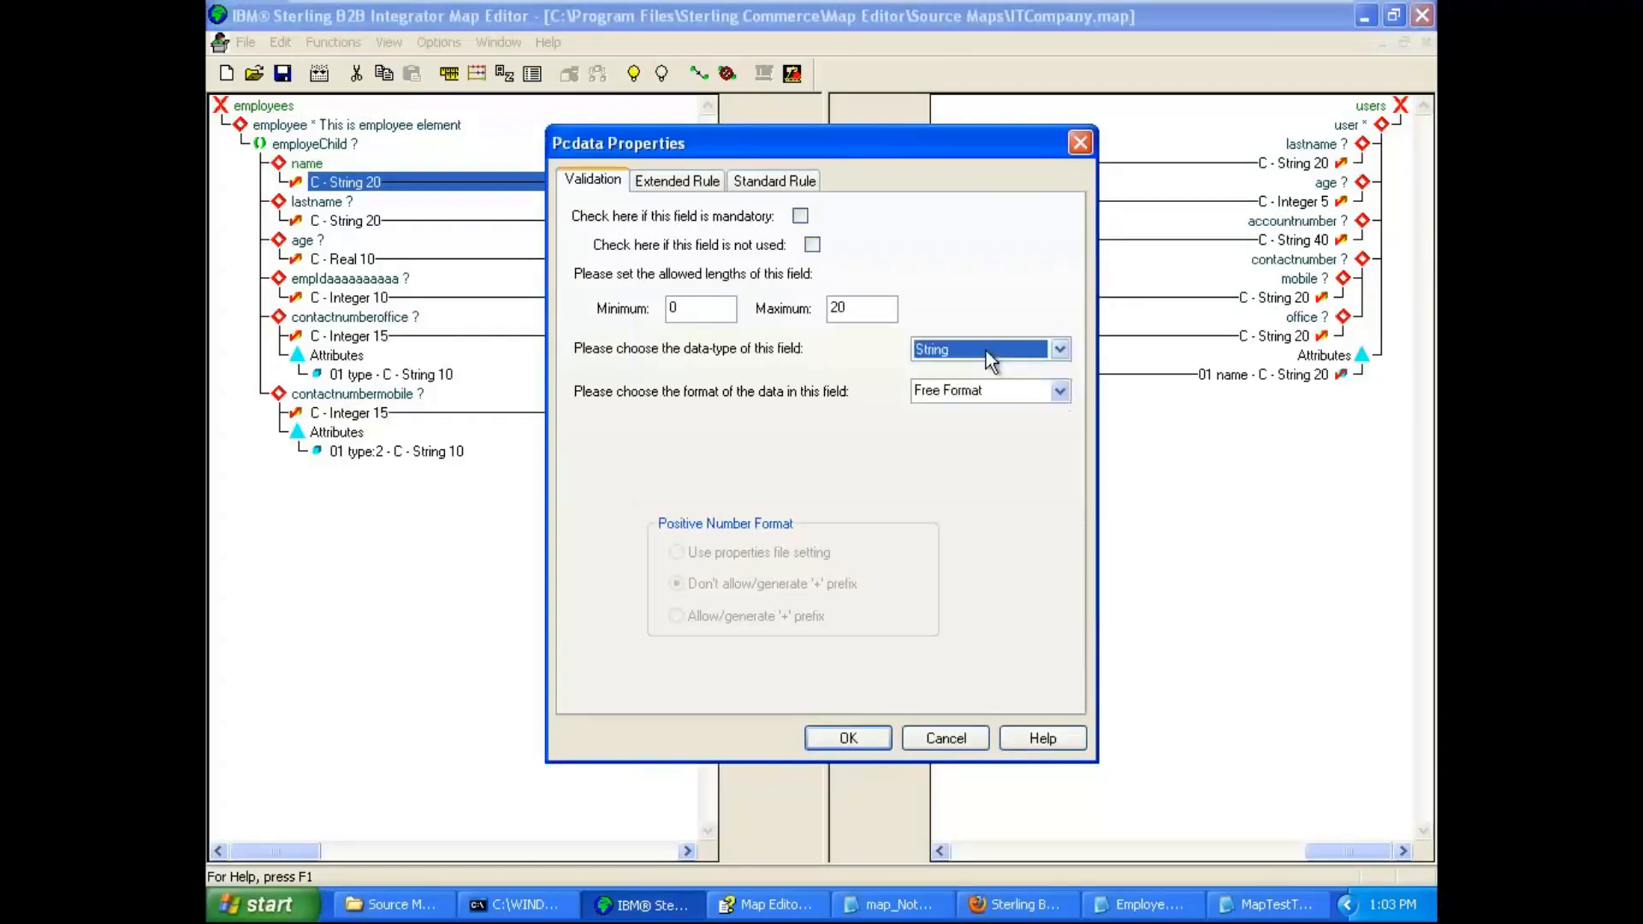
{"action": "left_click", "coordinate": [986, 351]}
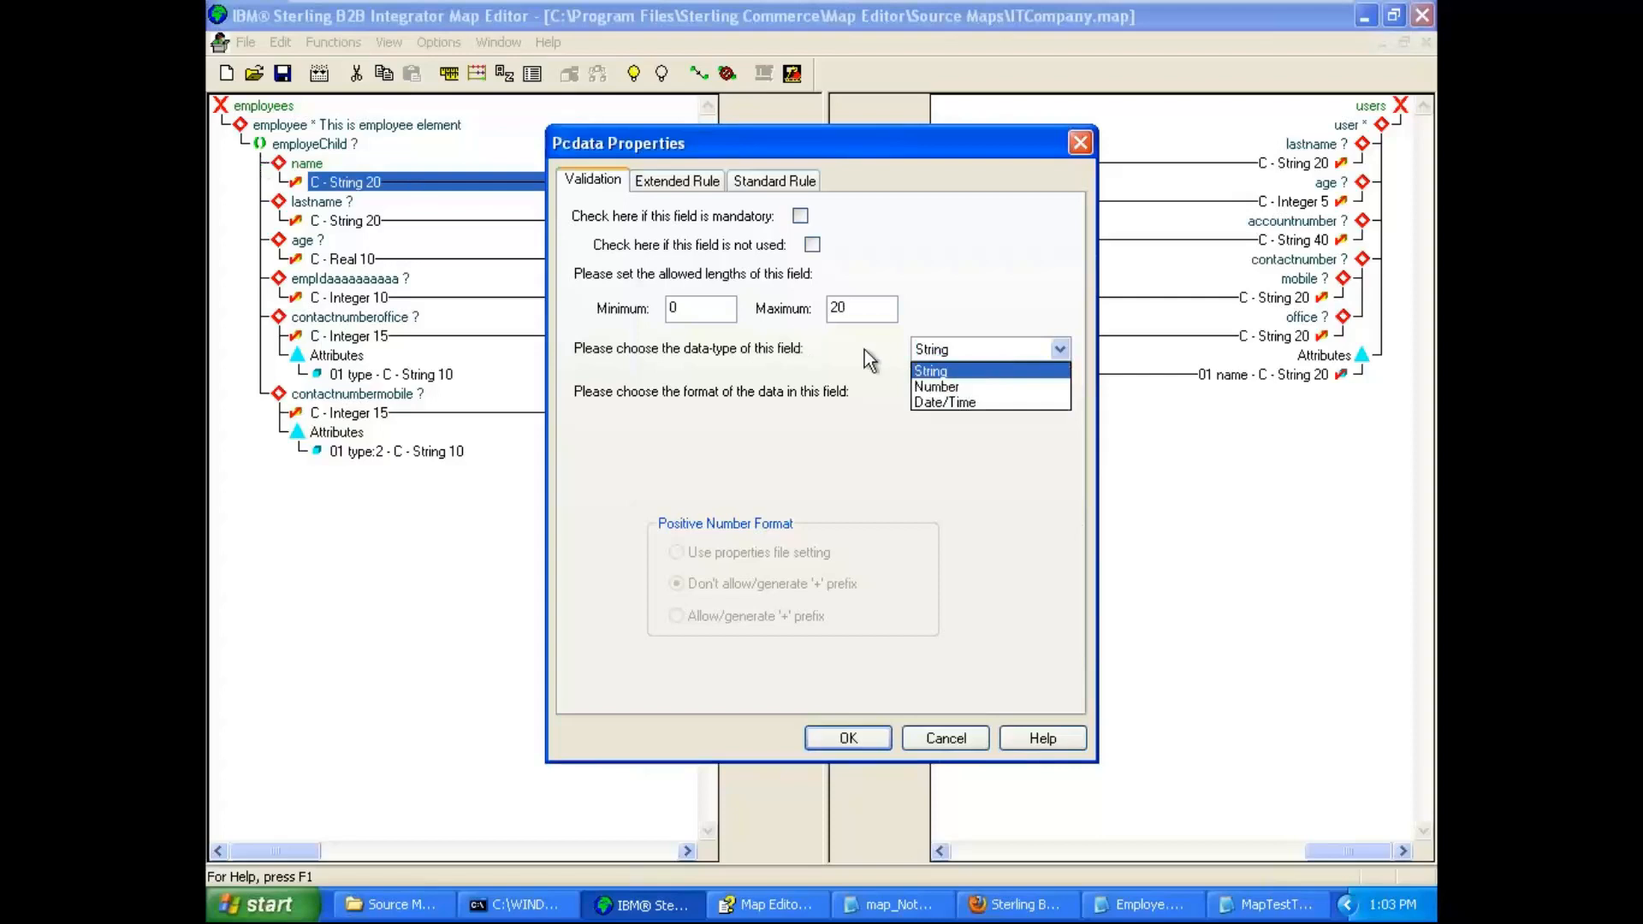
{"action": "left_click", "coordinate": [988, 371]}
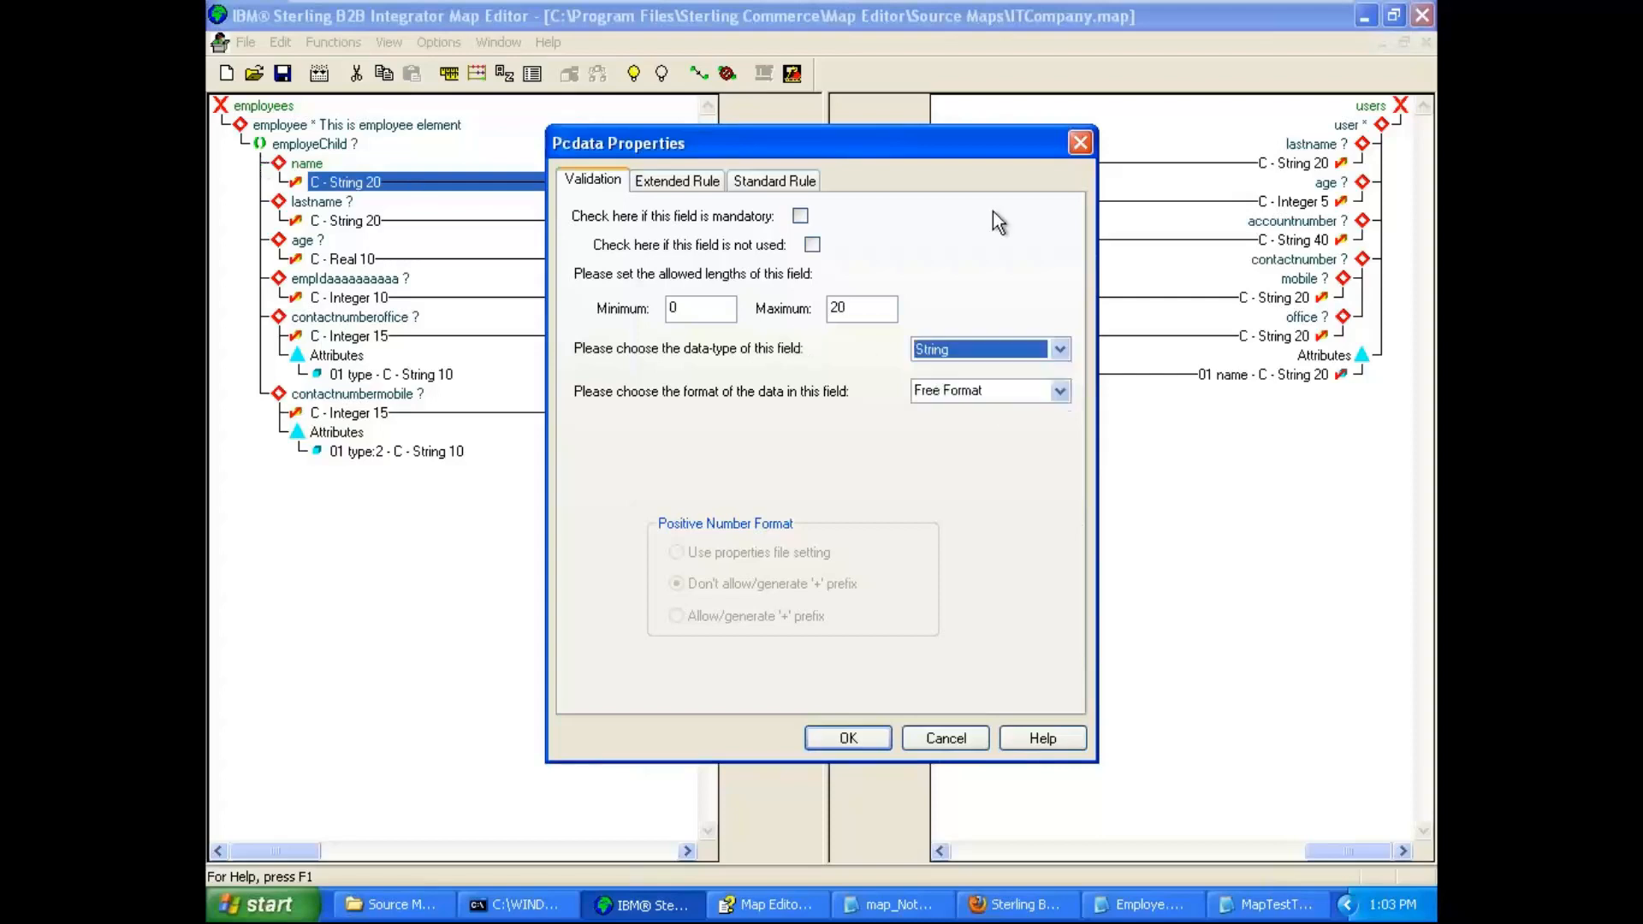
{"action": "left_click", "coordinate": [989, 348]}
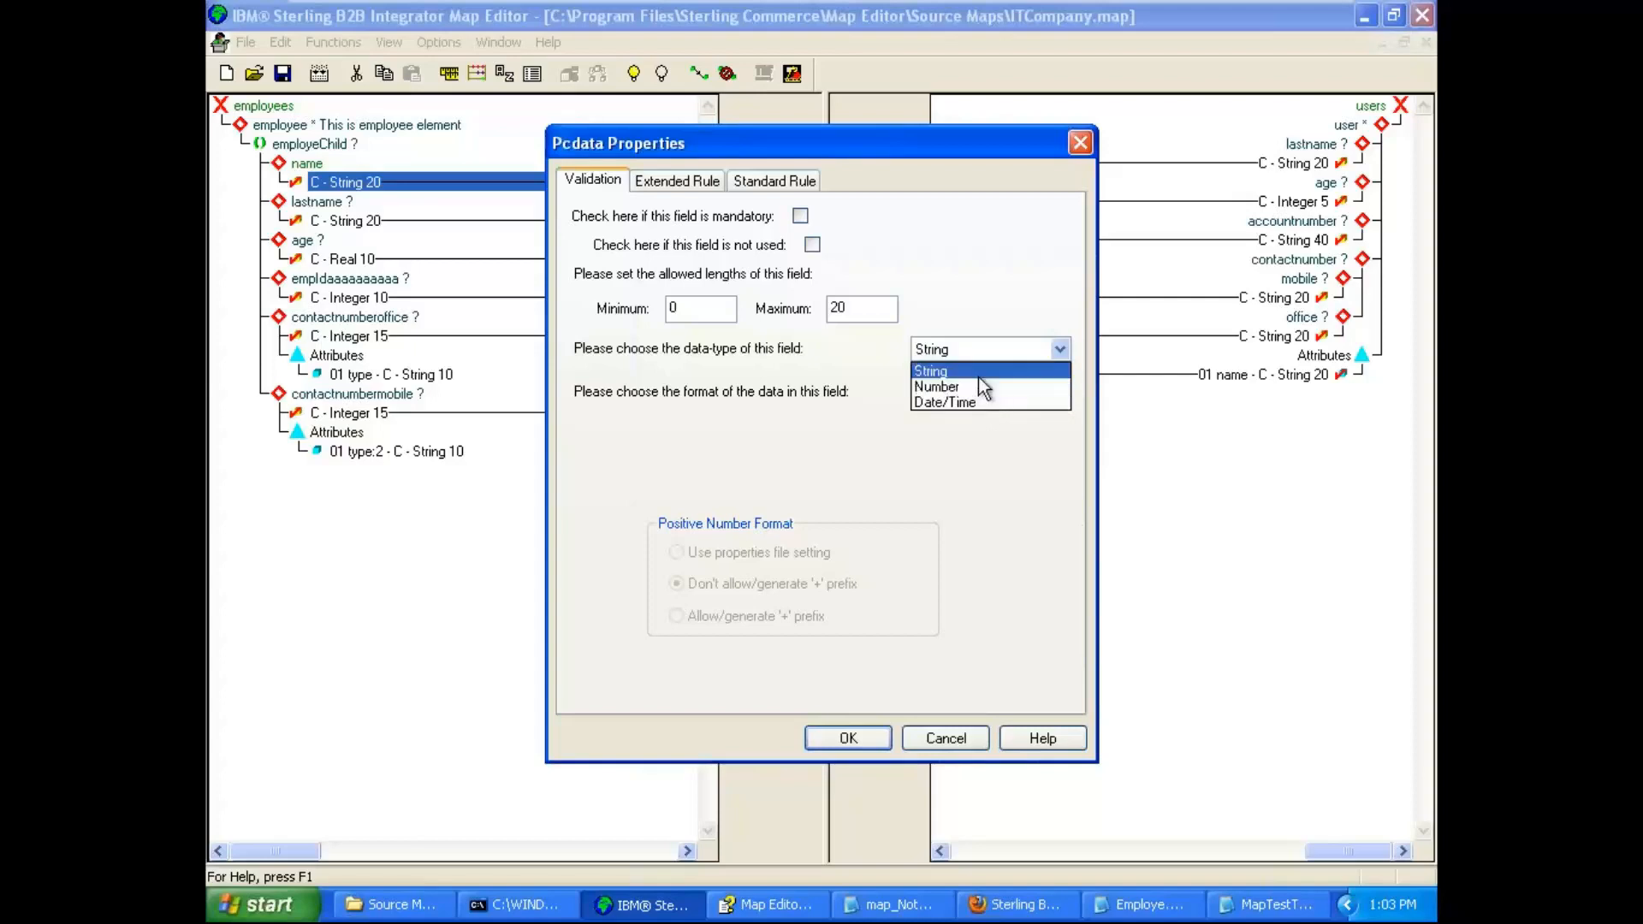
{"action": "left_click", "coordinate": [979, 377]}
{"action": "key", "text": "Tab"}
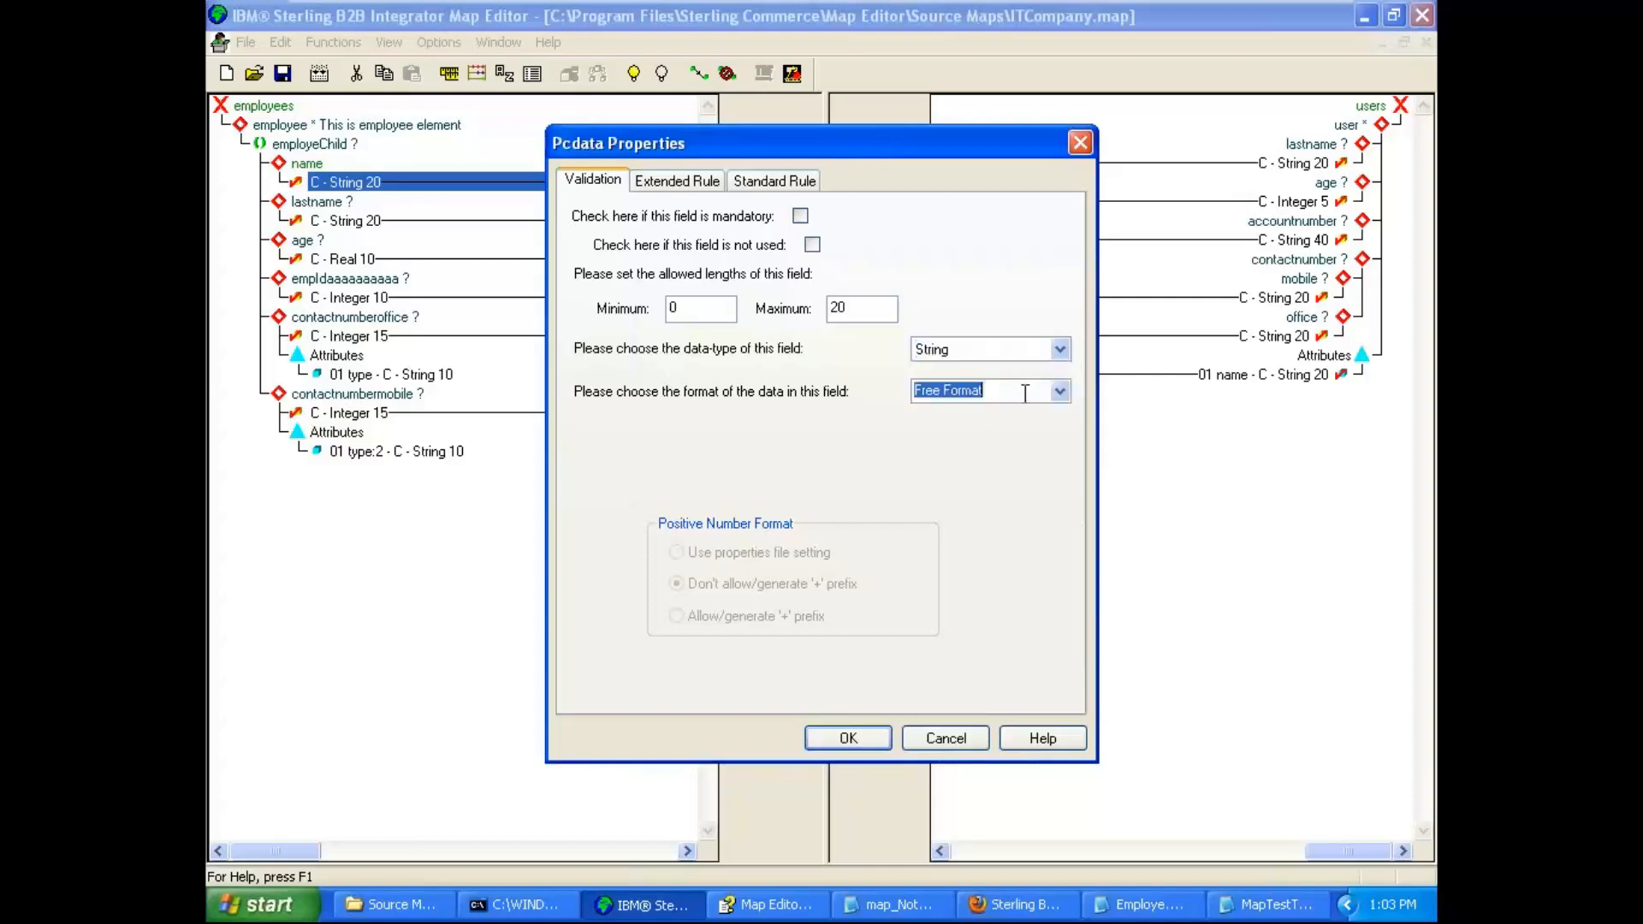
Review the data formats available for the name field, including Free Format, A, J, N and X, and cancel the properties dialog.
{"action": "left_click", "coordinate": [1059, 392]}
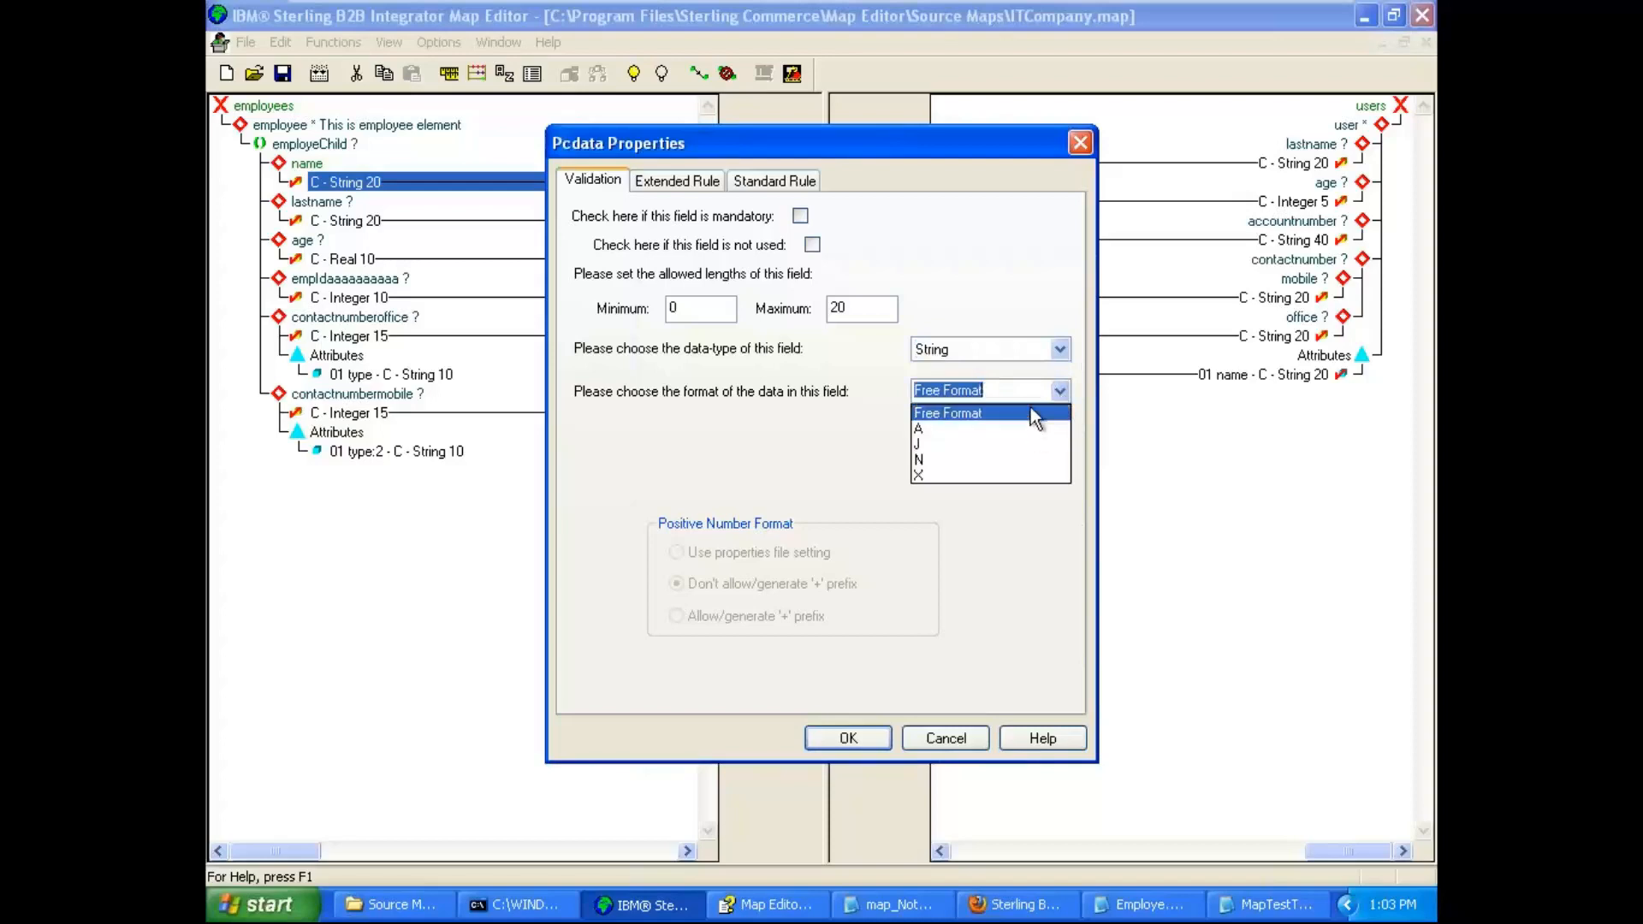
{"action": "left_click", "coordinate": [1031, 409]}
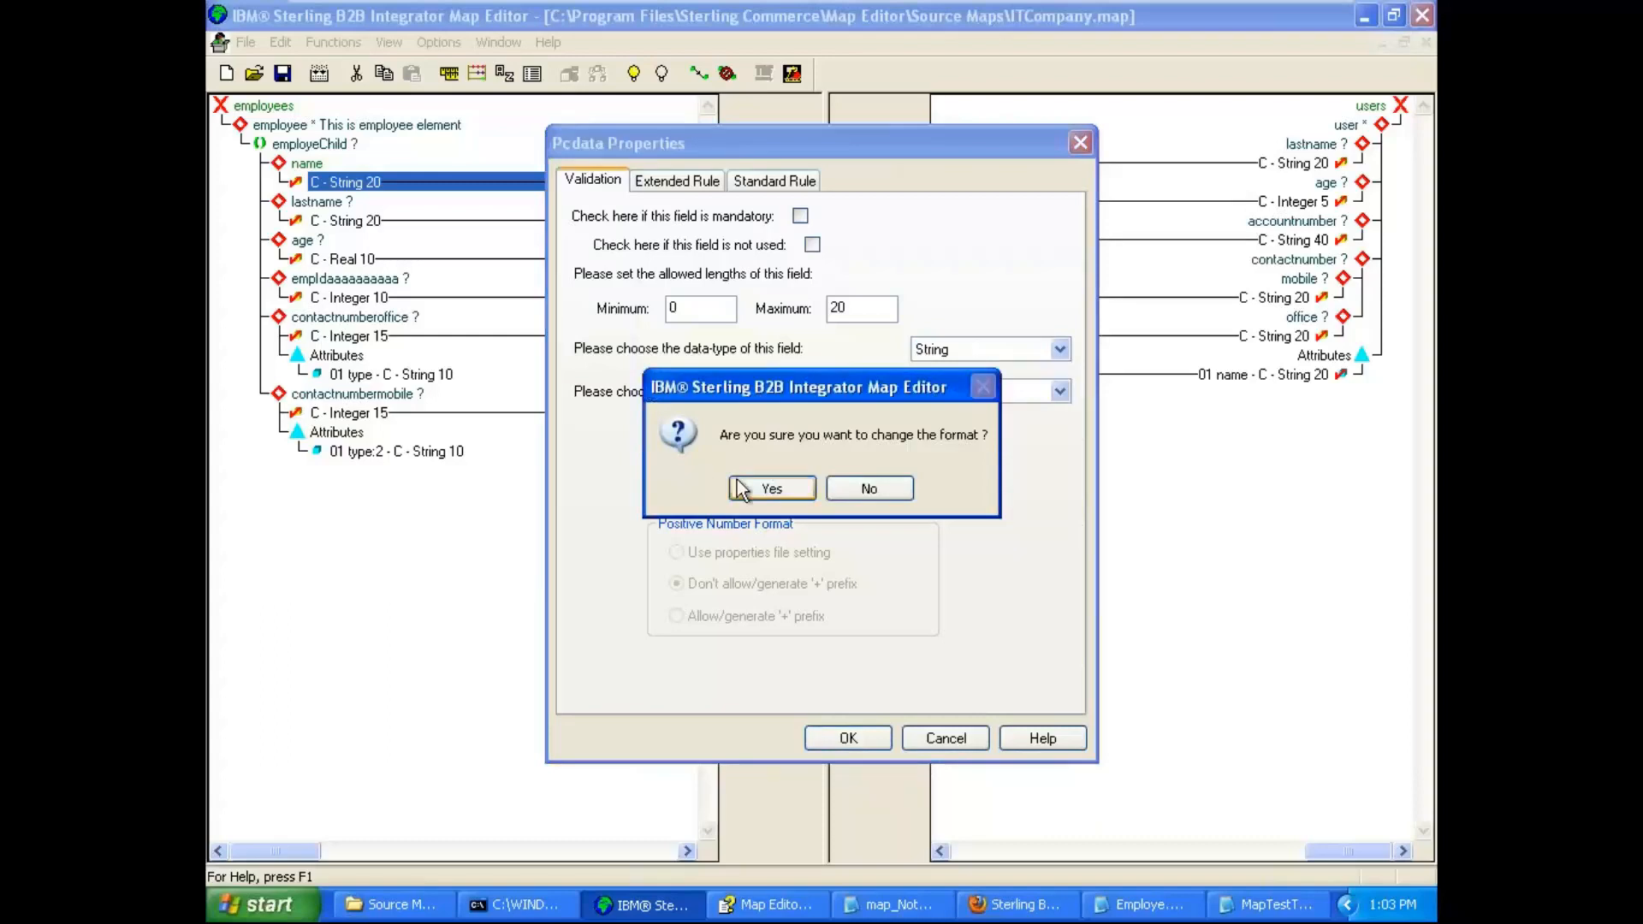
{"action": "left_click", "coordinate": [771, 487]}
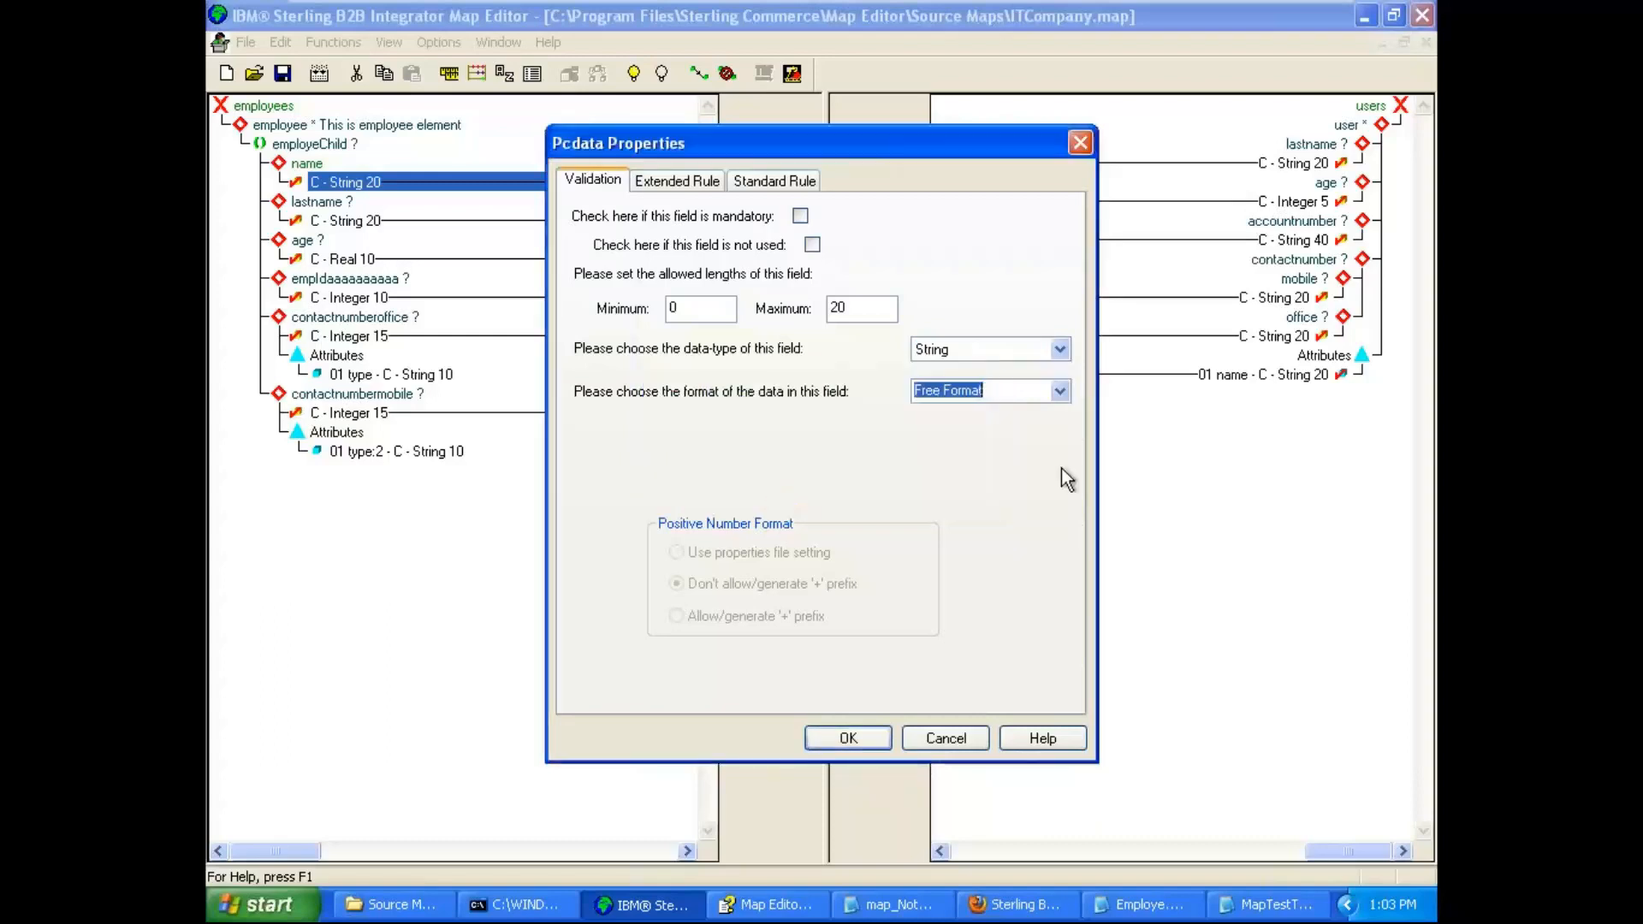
{"action": "left_click", "coordinate": [1059, 393]}
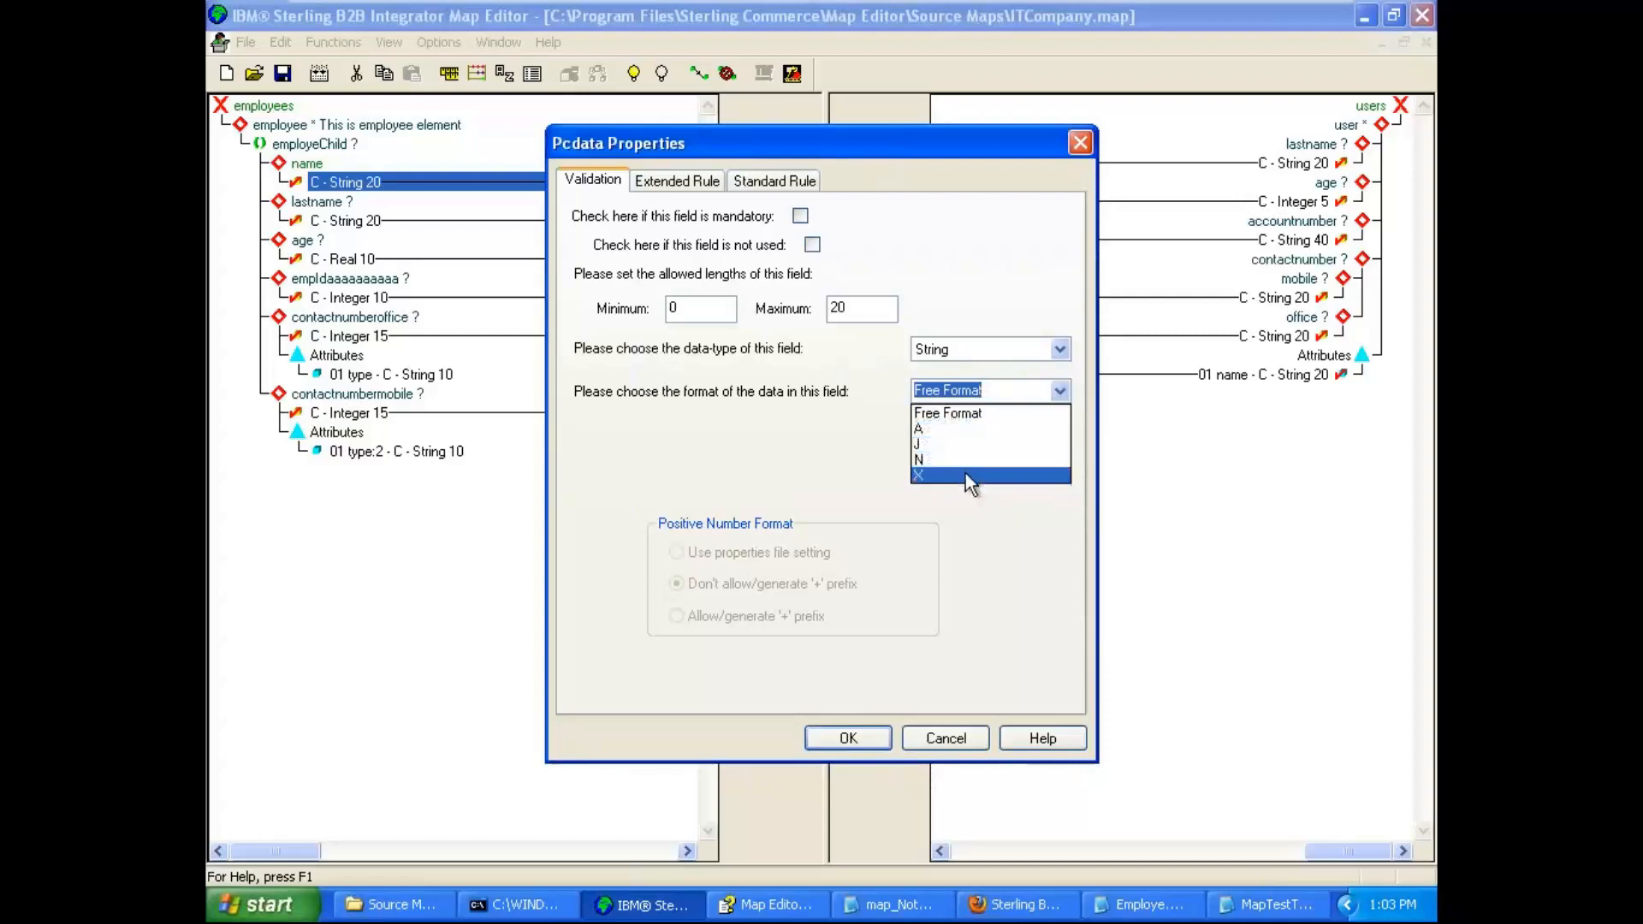
{"action": "left_click", "coordinate": [965, 525]}
{"action": "left_click", "coordinate": [953, 746]}
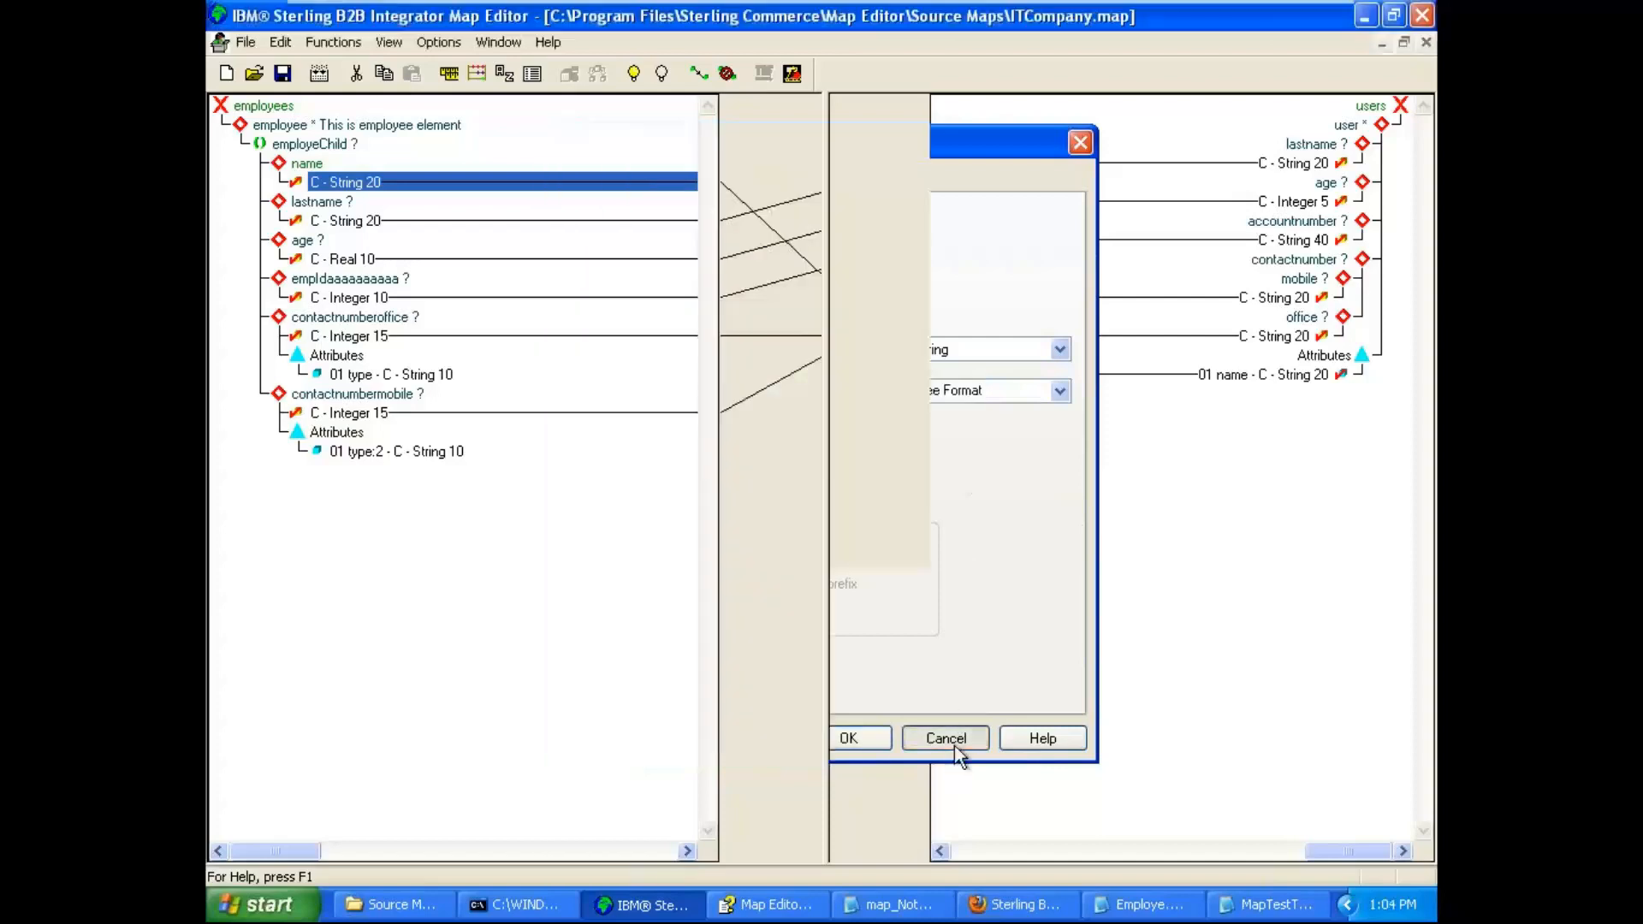
Open the map's Syntax Tokens and examine the allowed character ranges of tokens A, N, X and J.
{"action": "left_click", "coordinate": [288, 46]}
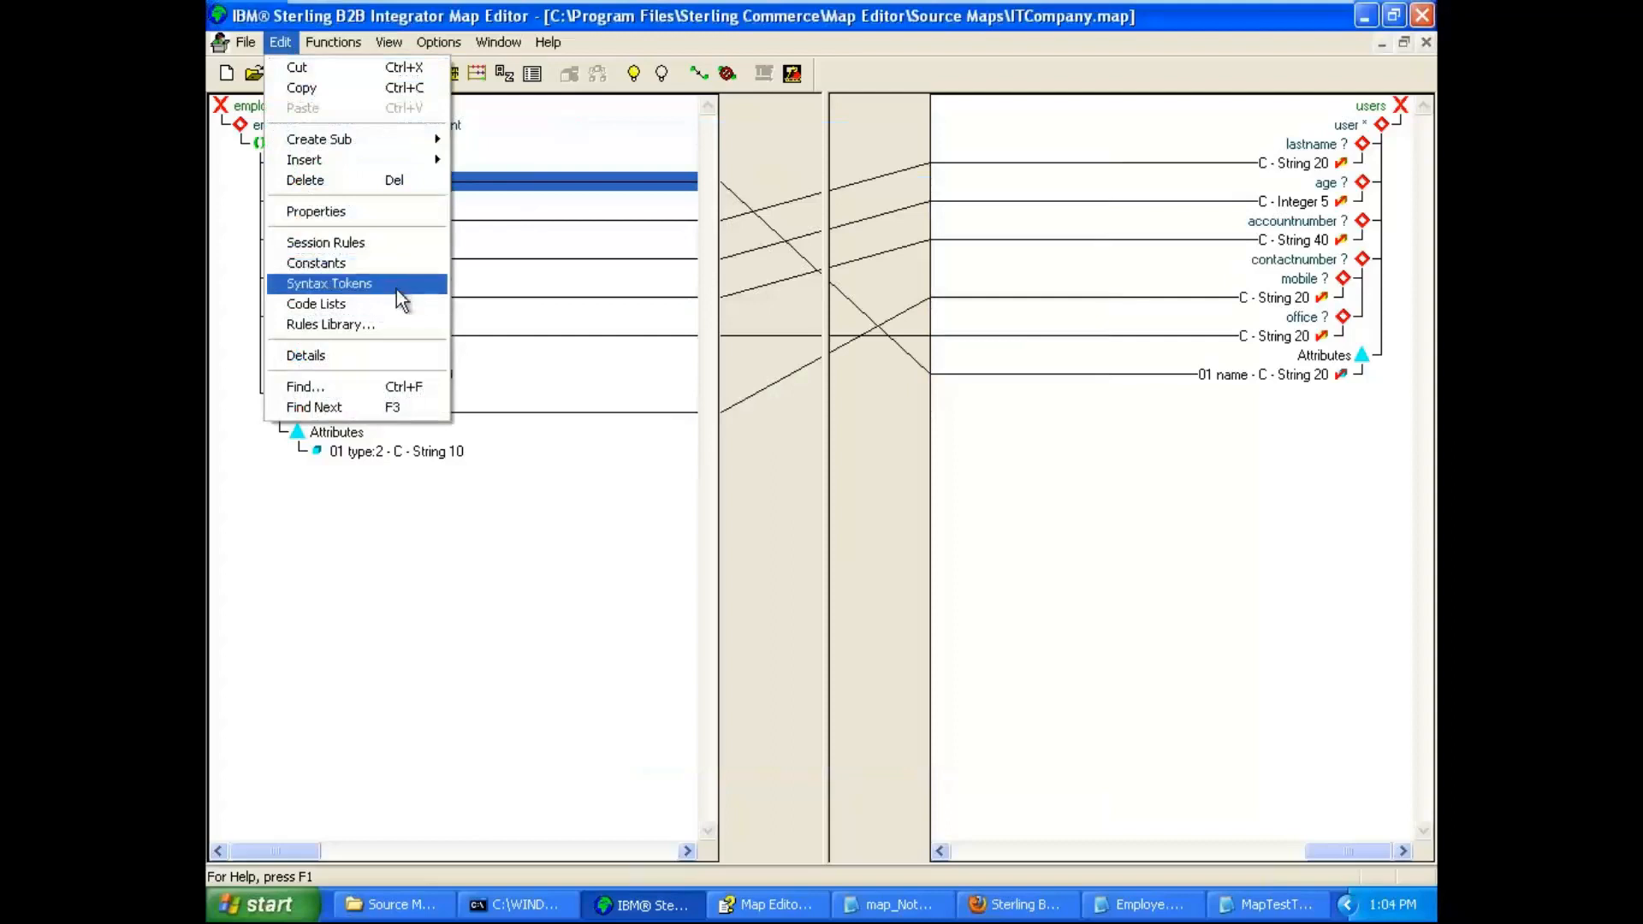
{"action": "left_click", "coordinate": [351, 286]}
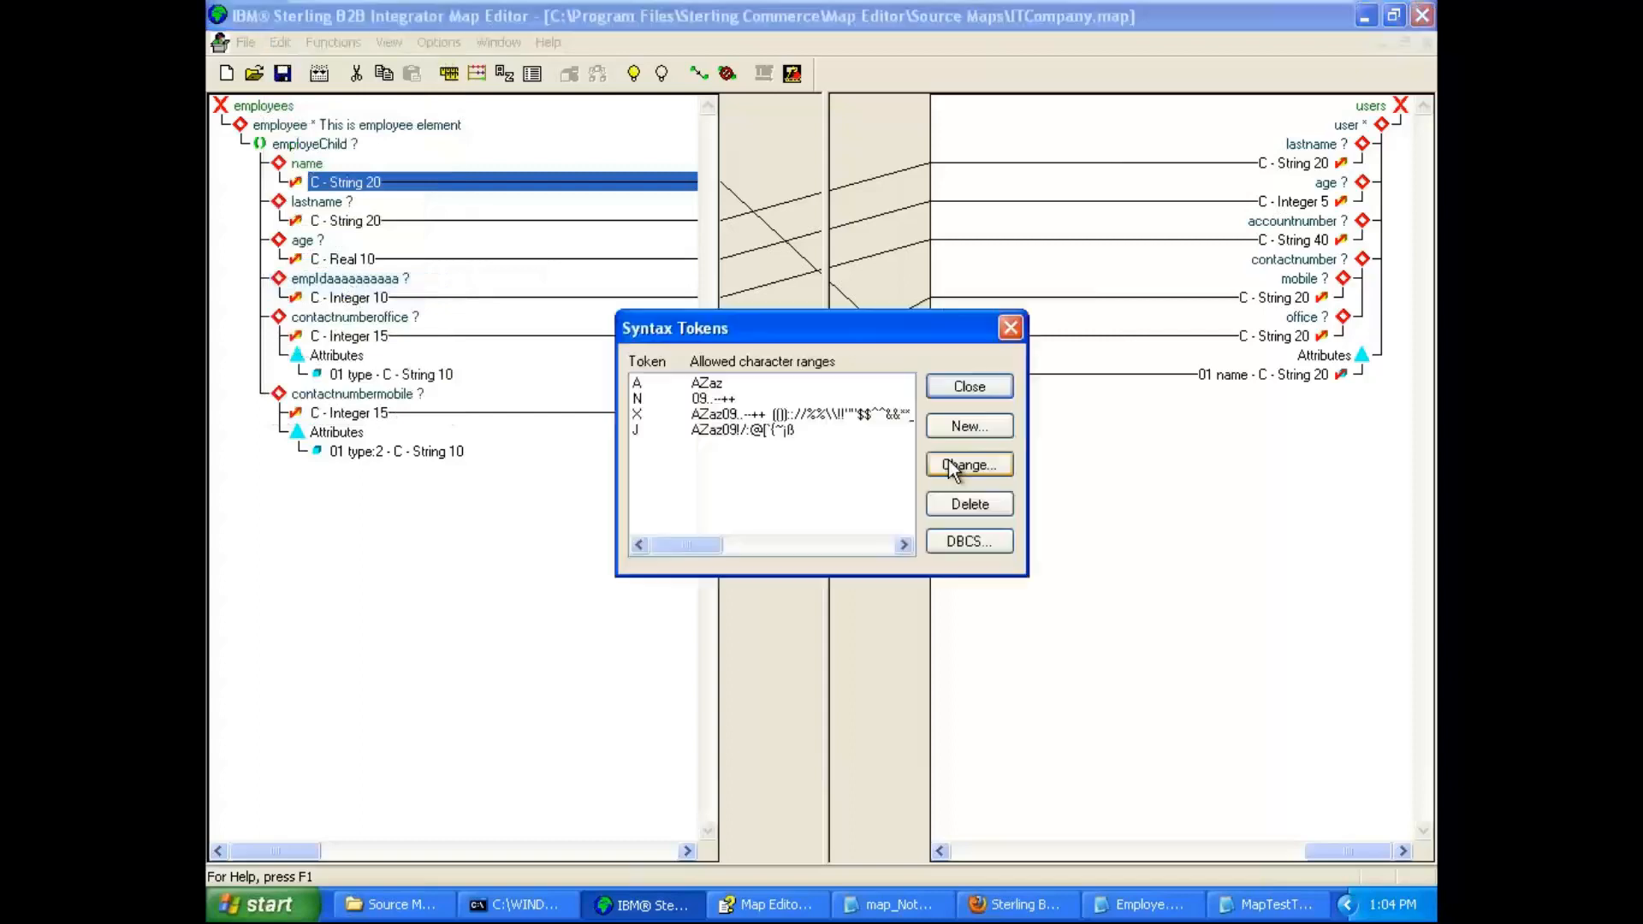
{"action": "left_click", "coordinate": [683, 387]}
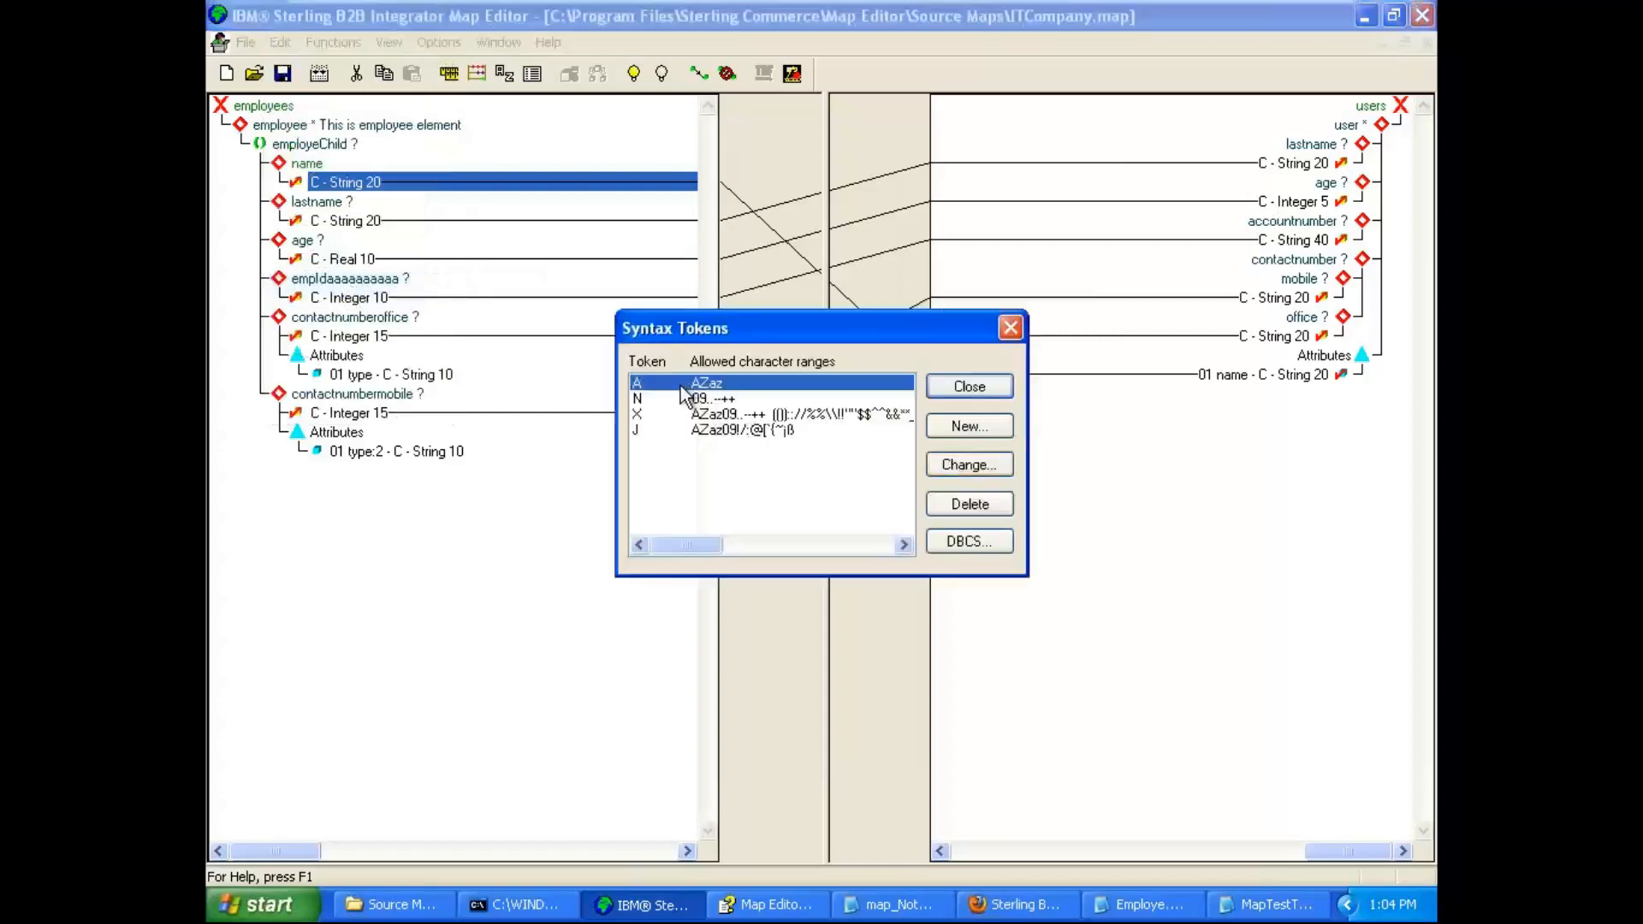
{"action": "left_click", "coordinate": [683, 396]}
{"action": "left_click", "coordinate": [696, 429]}
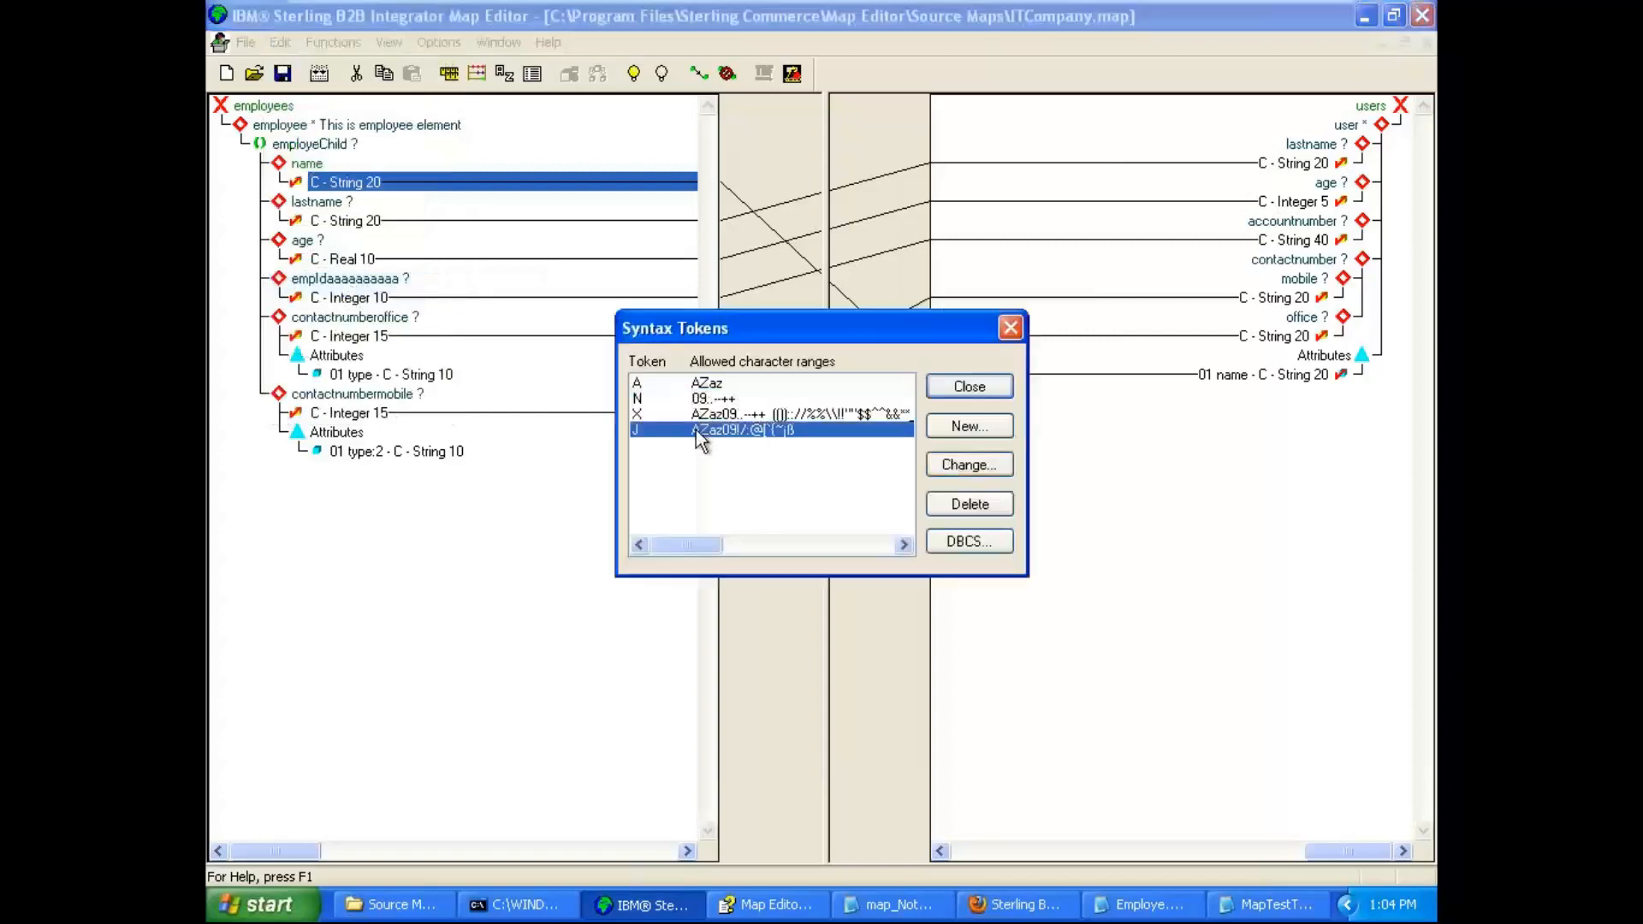
{"action": "left_click", "coordinate": [675, 384]}
{"action": "left_click", "coordinate": [672, 399]}
{"action": "left_click", "coordinate": [670, 414]}
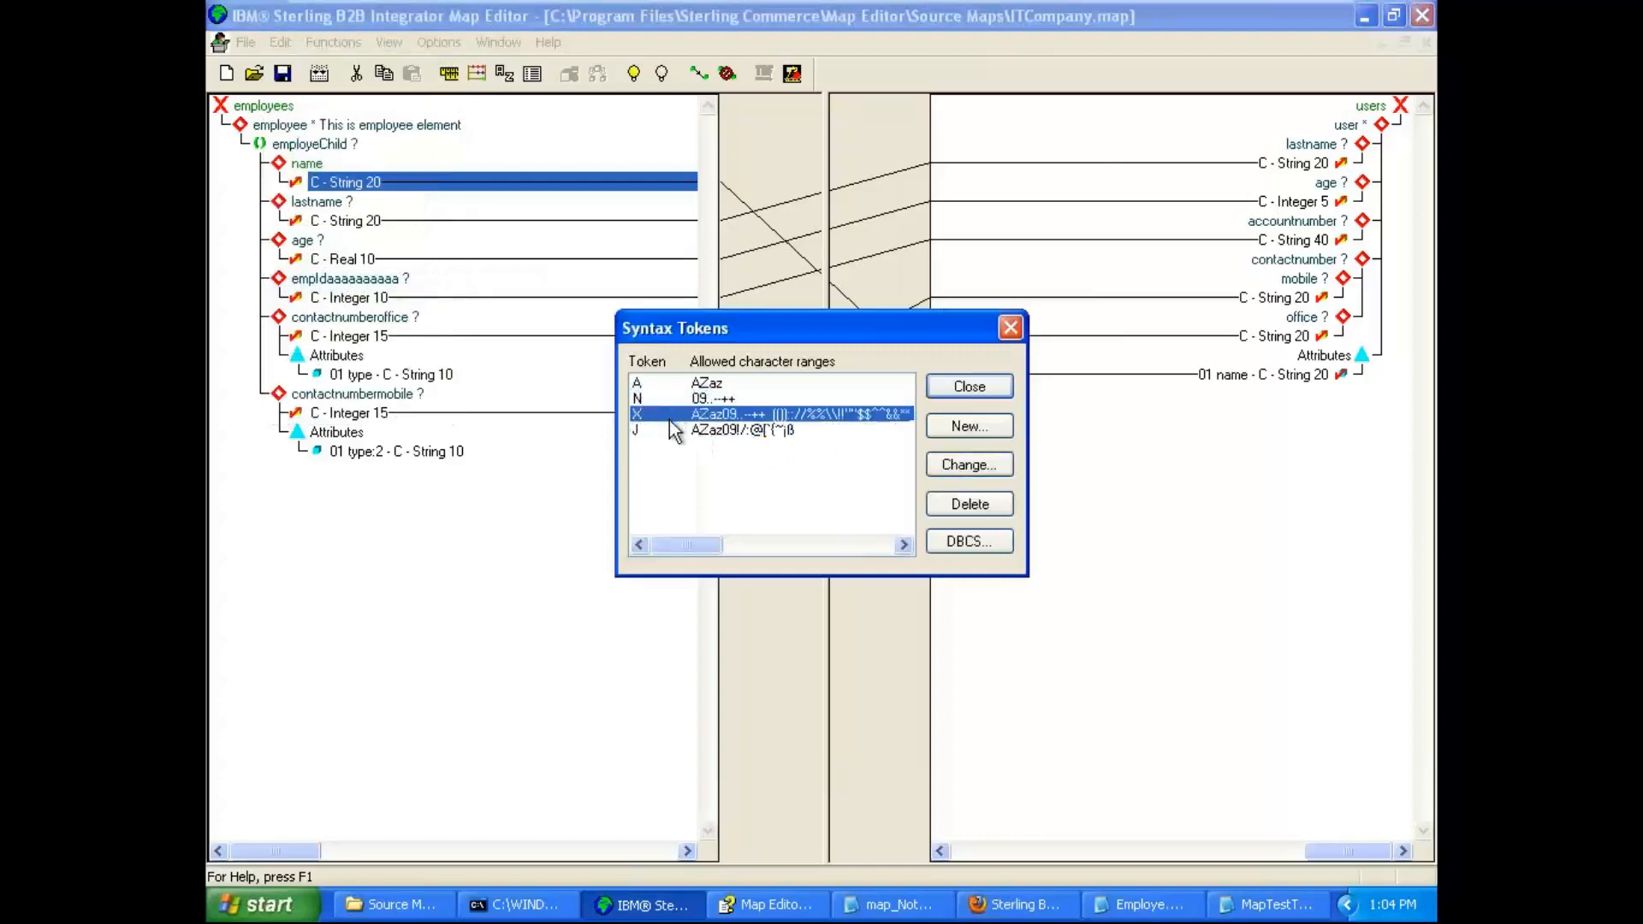
{"action": "left_click", "coordinate": [674, 431]}
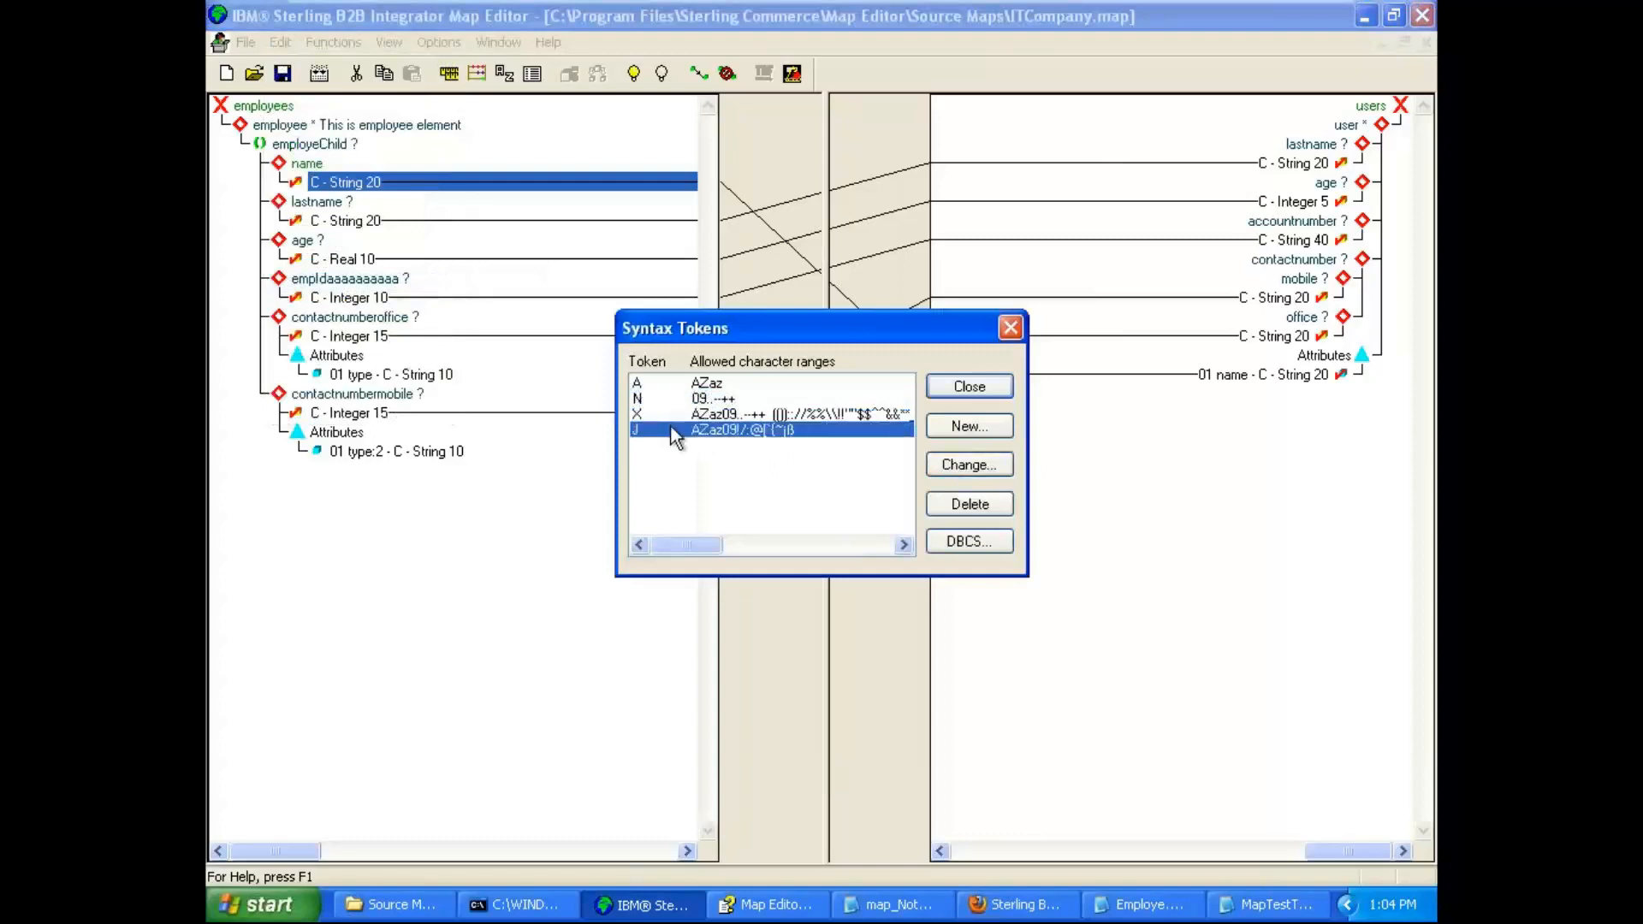
Open syntax token A for editing and inspect the start and end characters of its uppercase and lowercase ranges.
{"action": "double_click", "coordinate": [691, 384]}
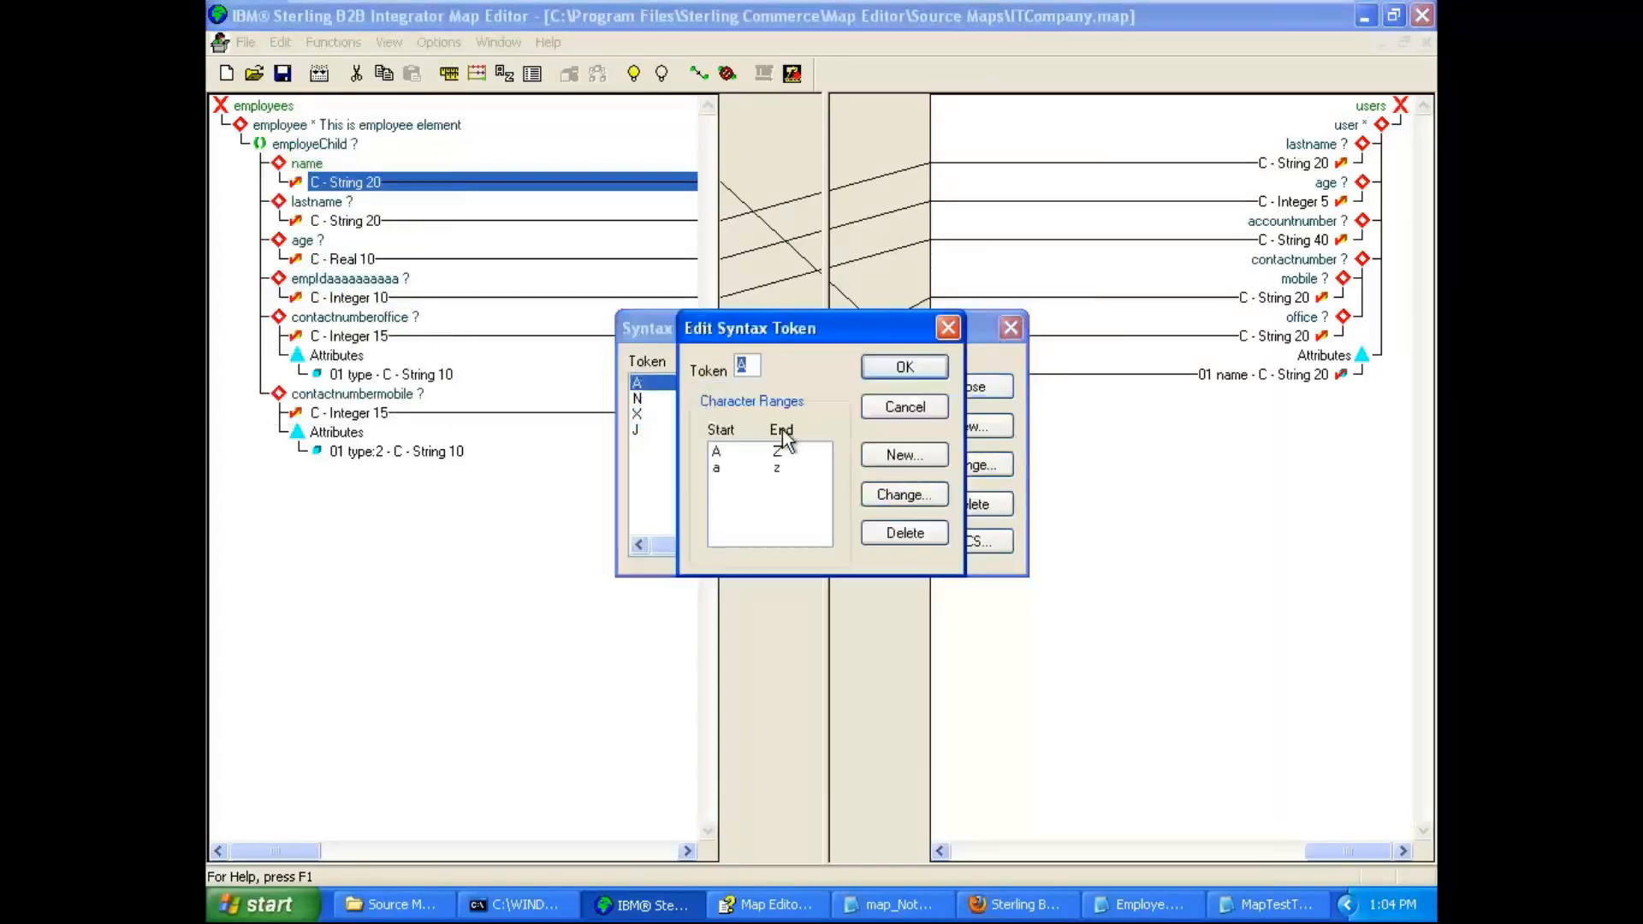
{"action": "left_click", "coordinate": [784, 454]}
{"action": "double_click", "coordinate": [764, 454]}
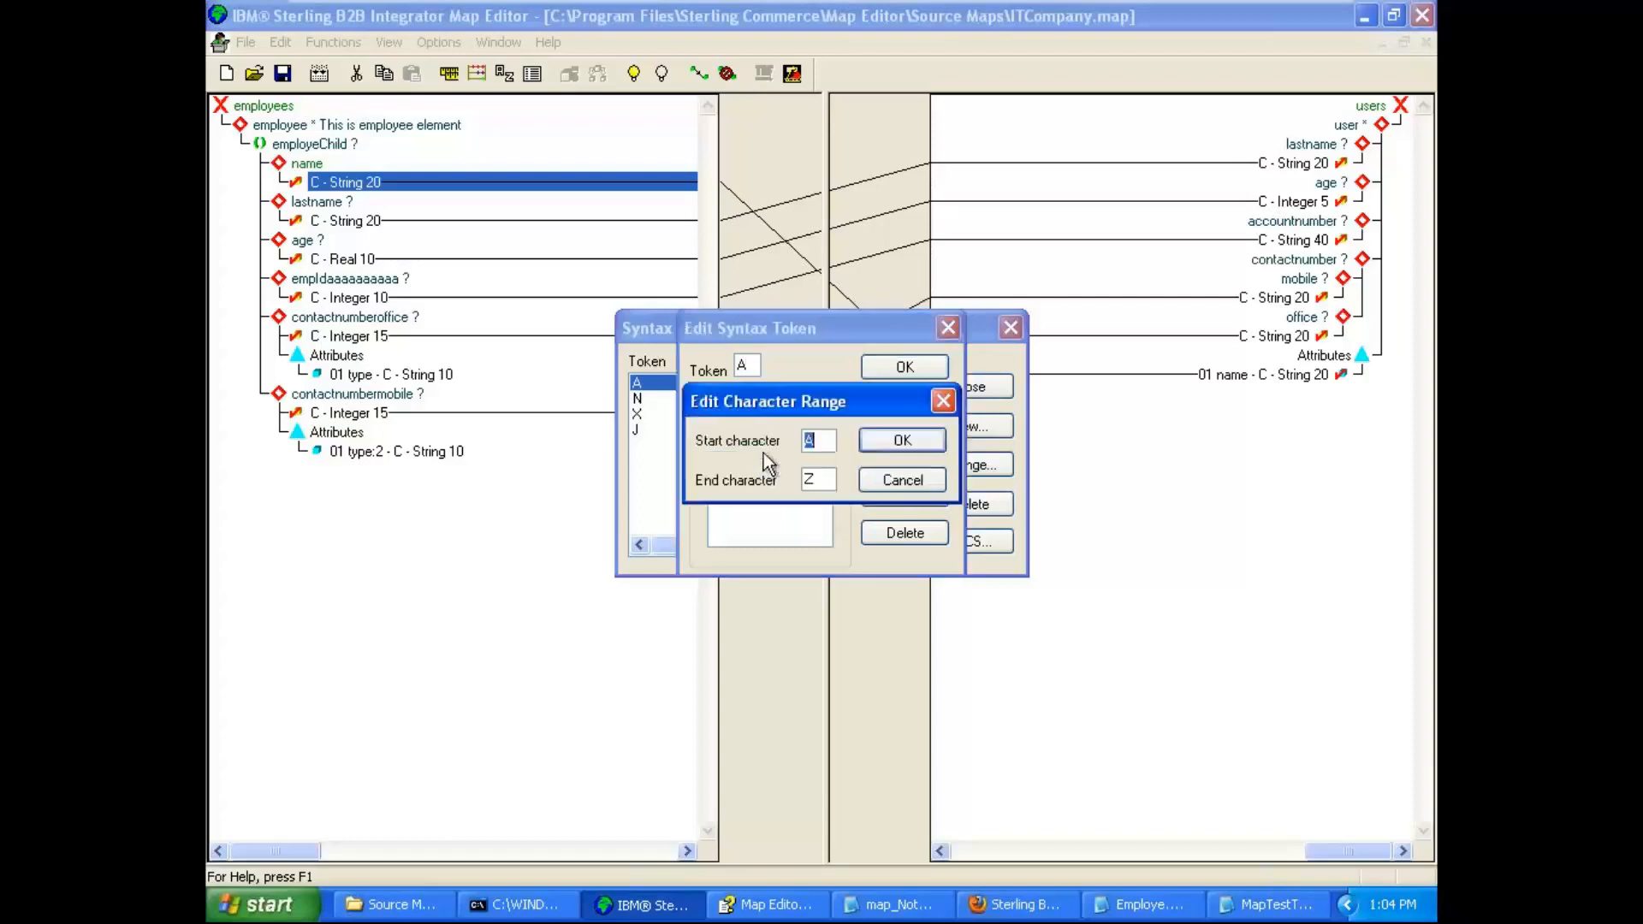
{"action": "left_click", "coordinate": [822, 441]}
{"action": "double_click", "coordinate": [815, 479]}
{"action": "left_click", "coordinate": [943, 402]}
{"action": "double_click", "coordinate": [775, 473]}
{"action": "left_click", "coordinate": [942, 401]}
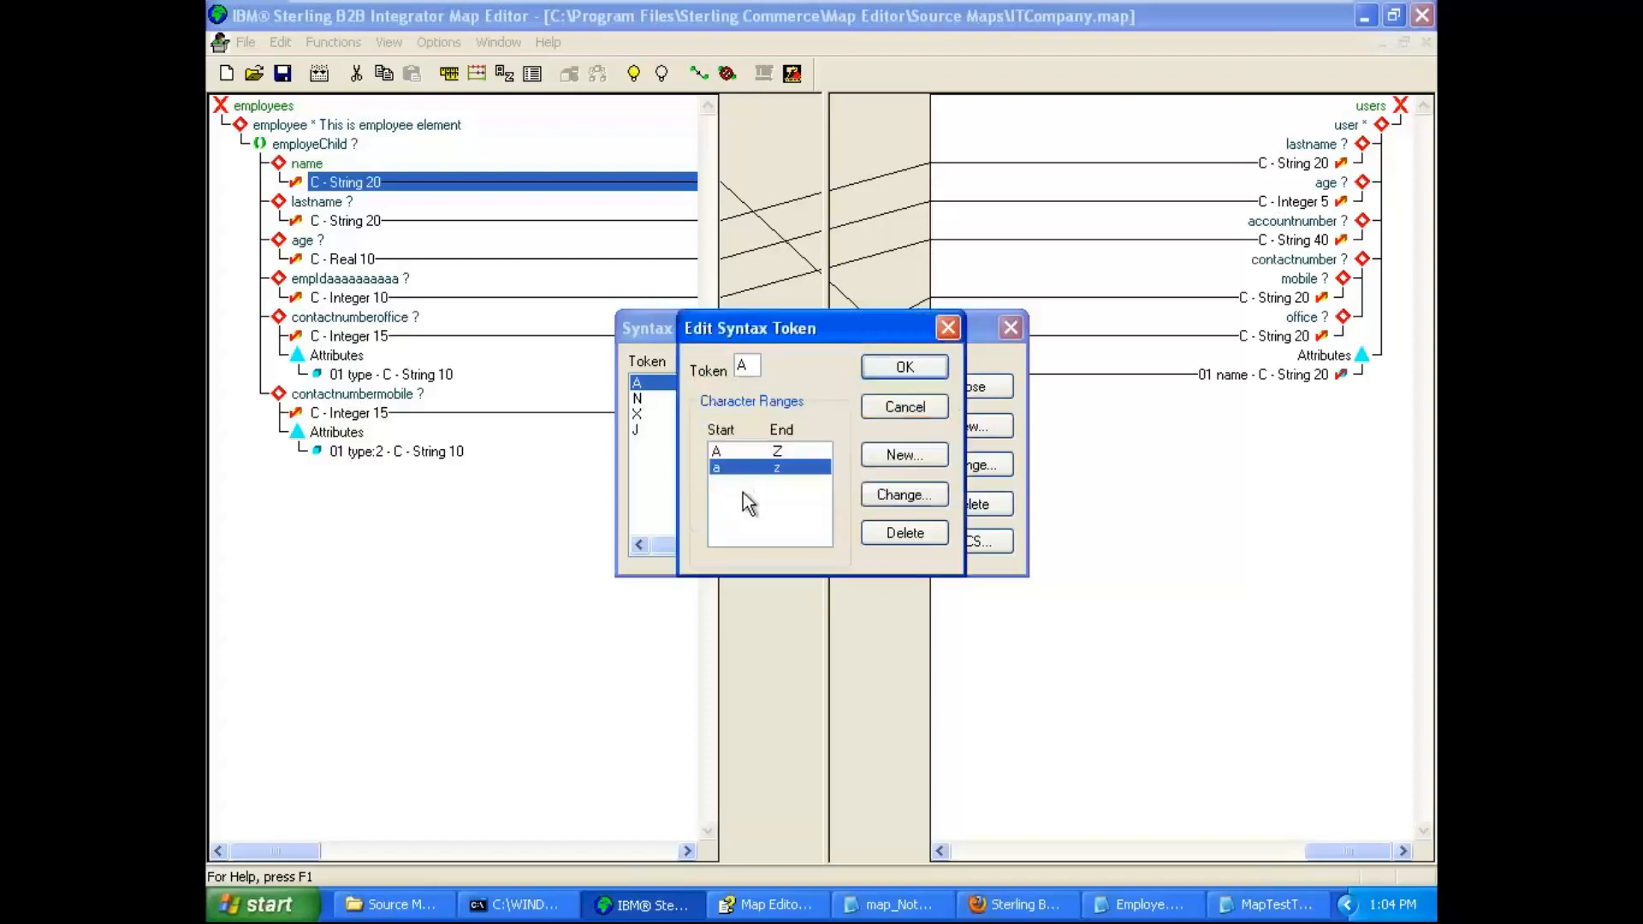
{"action": "left_click", "coordinate": [738, 454]}
{"action": "left_click", "coordinate": [738, 469]}
{"action": "double_click", "coordinate": [746, 367]}
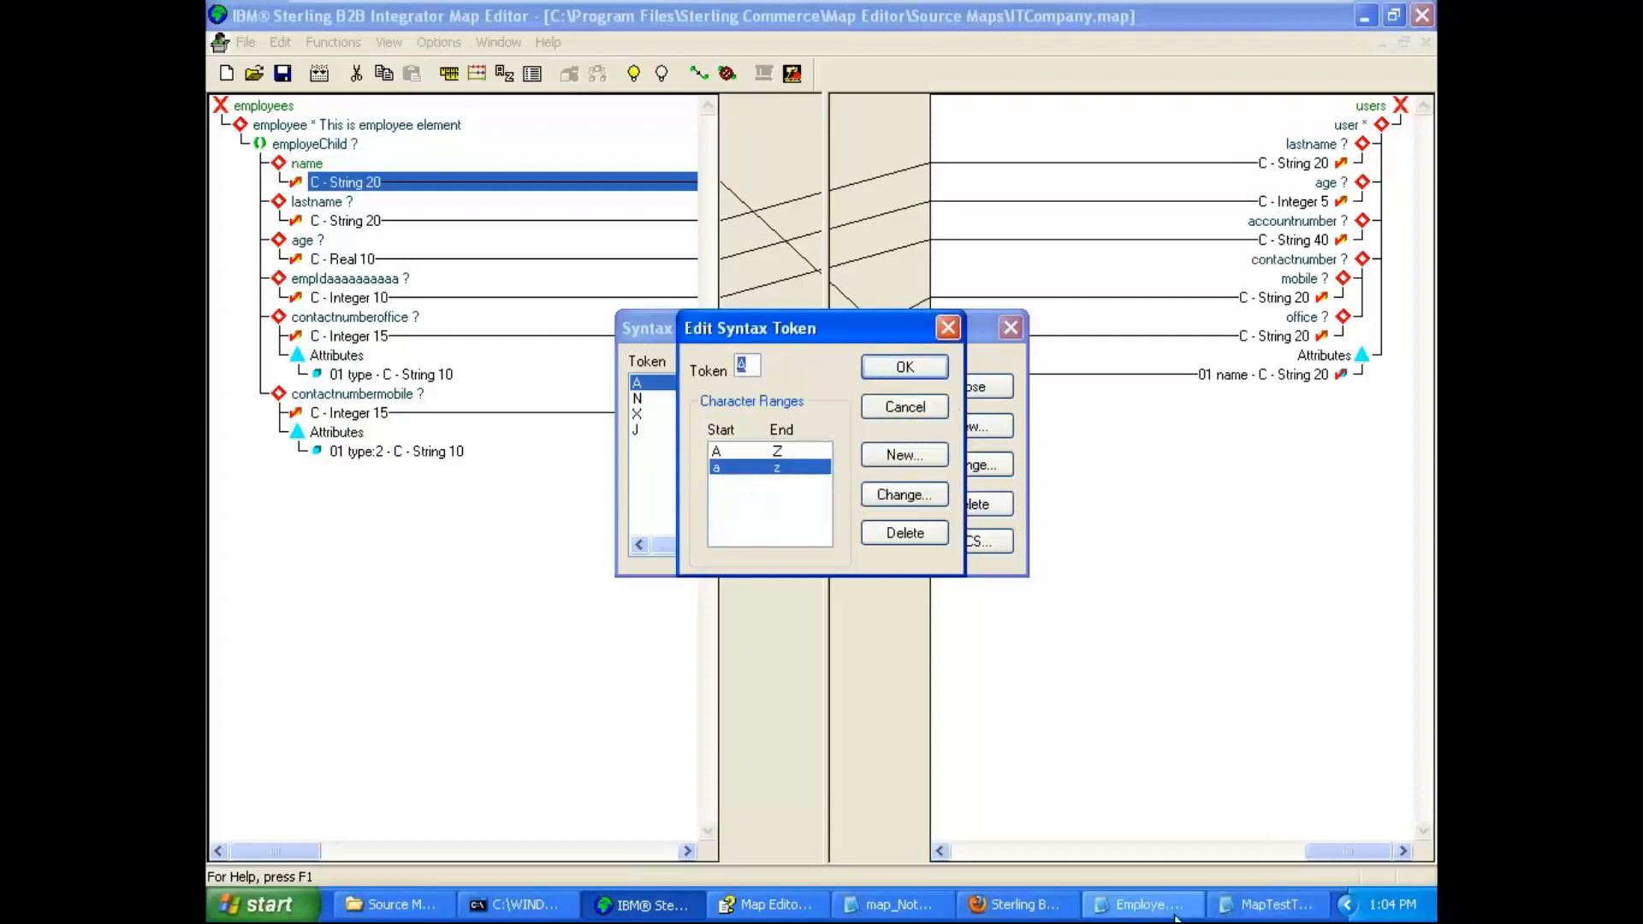
In Employe.xml, insert @@##43453 into the first employee's name value, directly before the run of 1s.
{"action": "left_click", "coordinate": [1143, 906]}
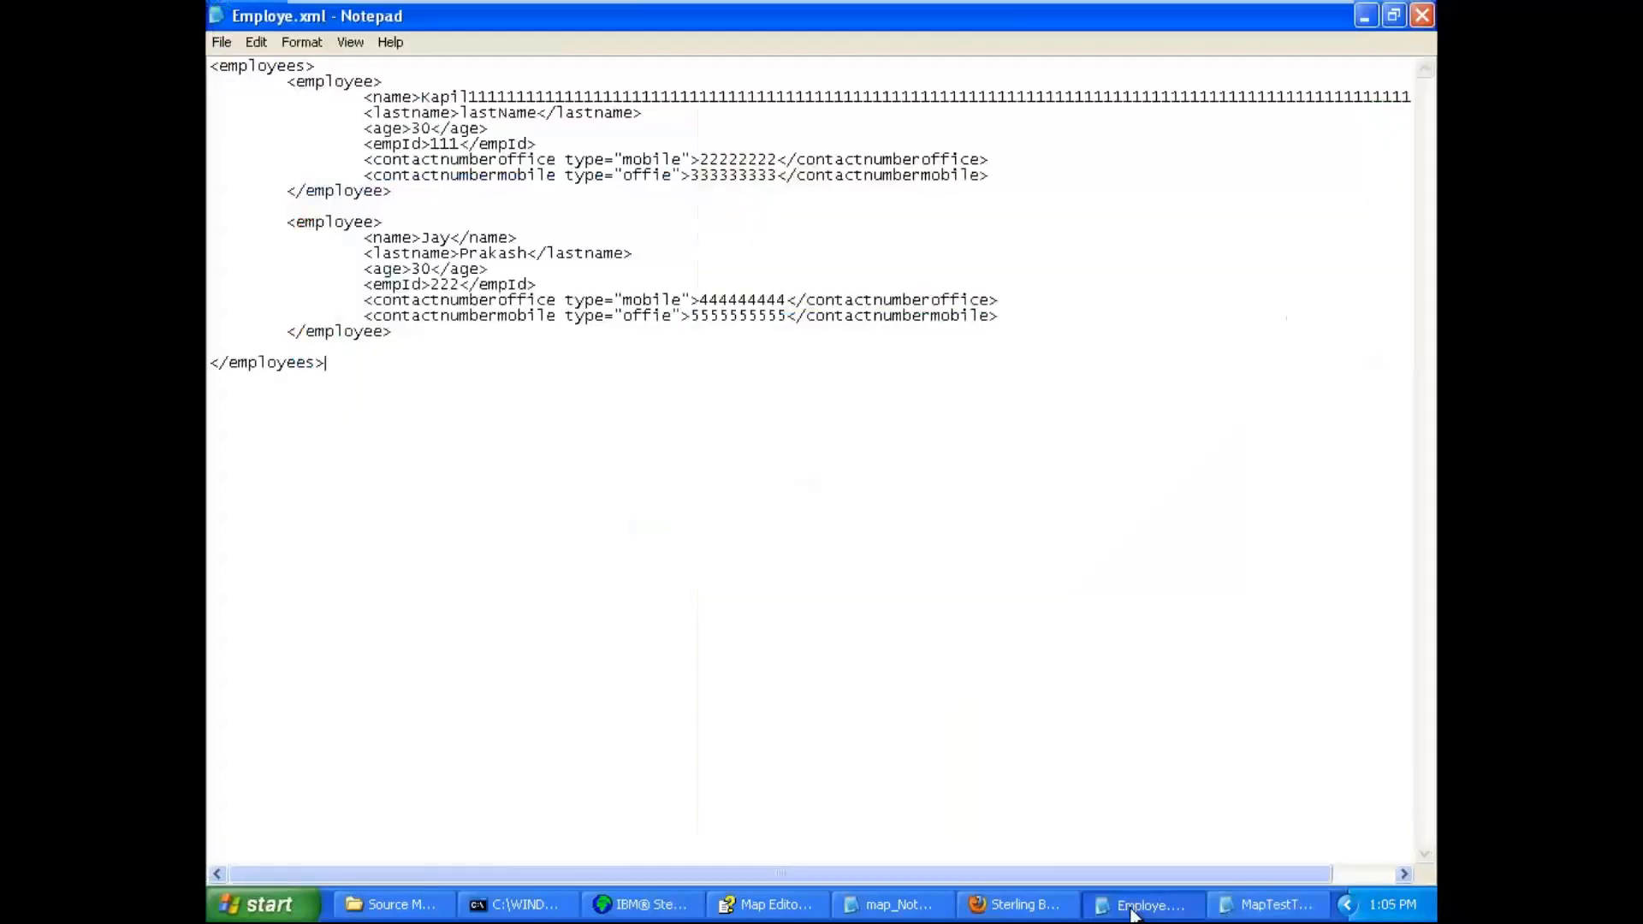
{"action": "left_click_drag", "start_coordinate": [430, 96], "coordinate": [460, 98]}
{"action": "left_click", "coordinate": [460, 99]}
{"action": "left_click", "coordinate": [450, 98]}
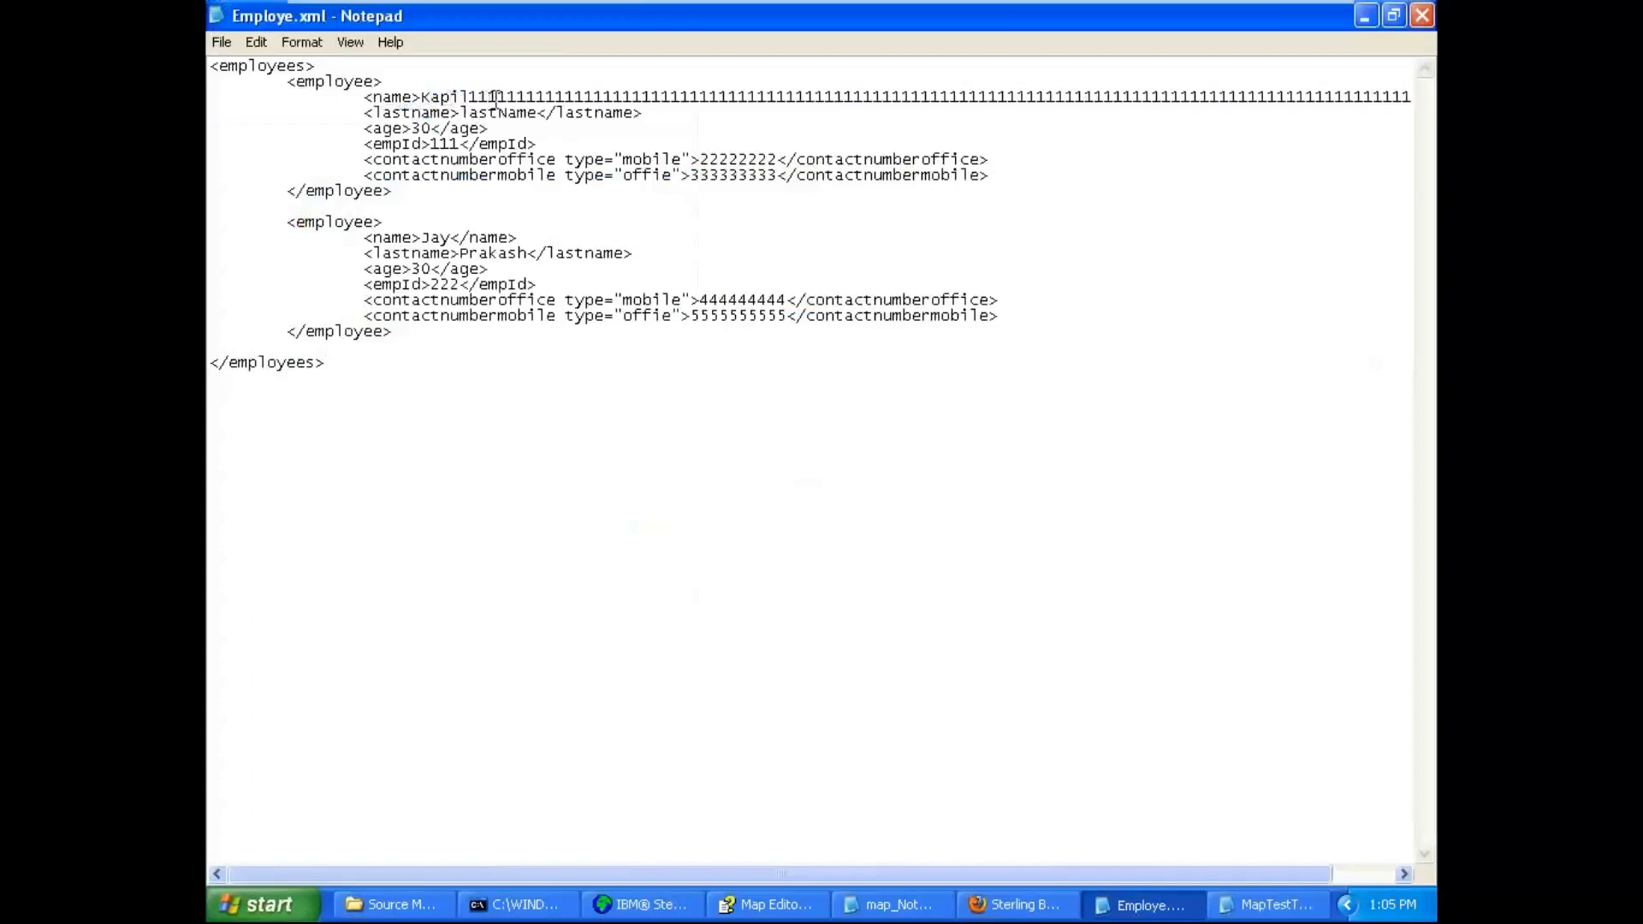
{"action": "left_click", "coordinate": [473, 98]}
{"action": "type", "text": "@@##43453"}
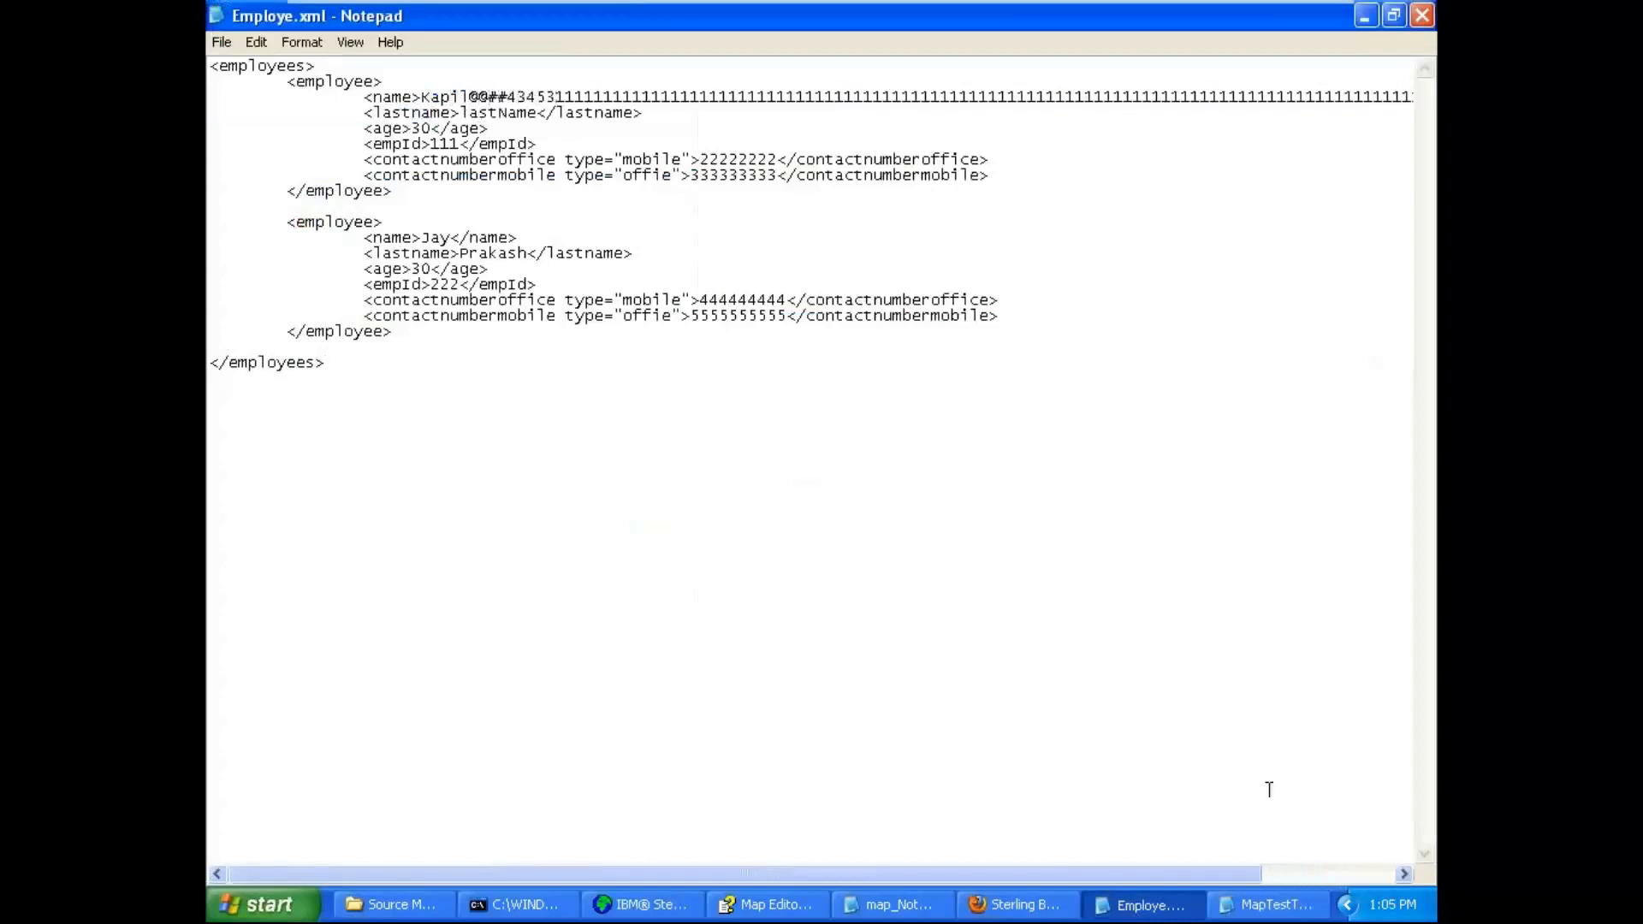
Return to the Map Editor, inspect the uppercase and lowercase character ranges of syntax token A, and close the token without changing it.
{"action": "left_click", "coordinate": [1164, 909]}
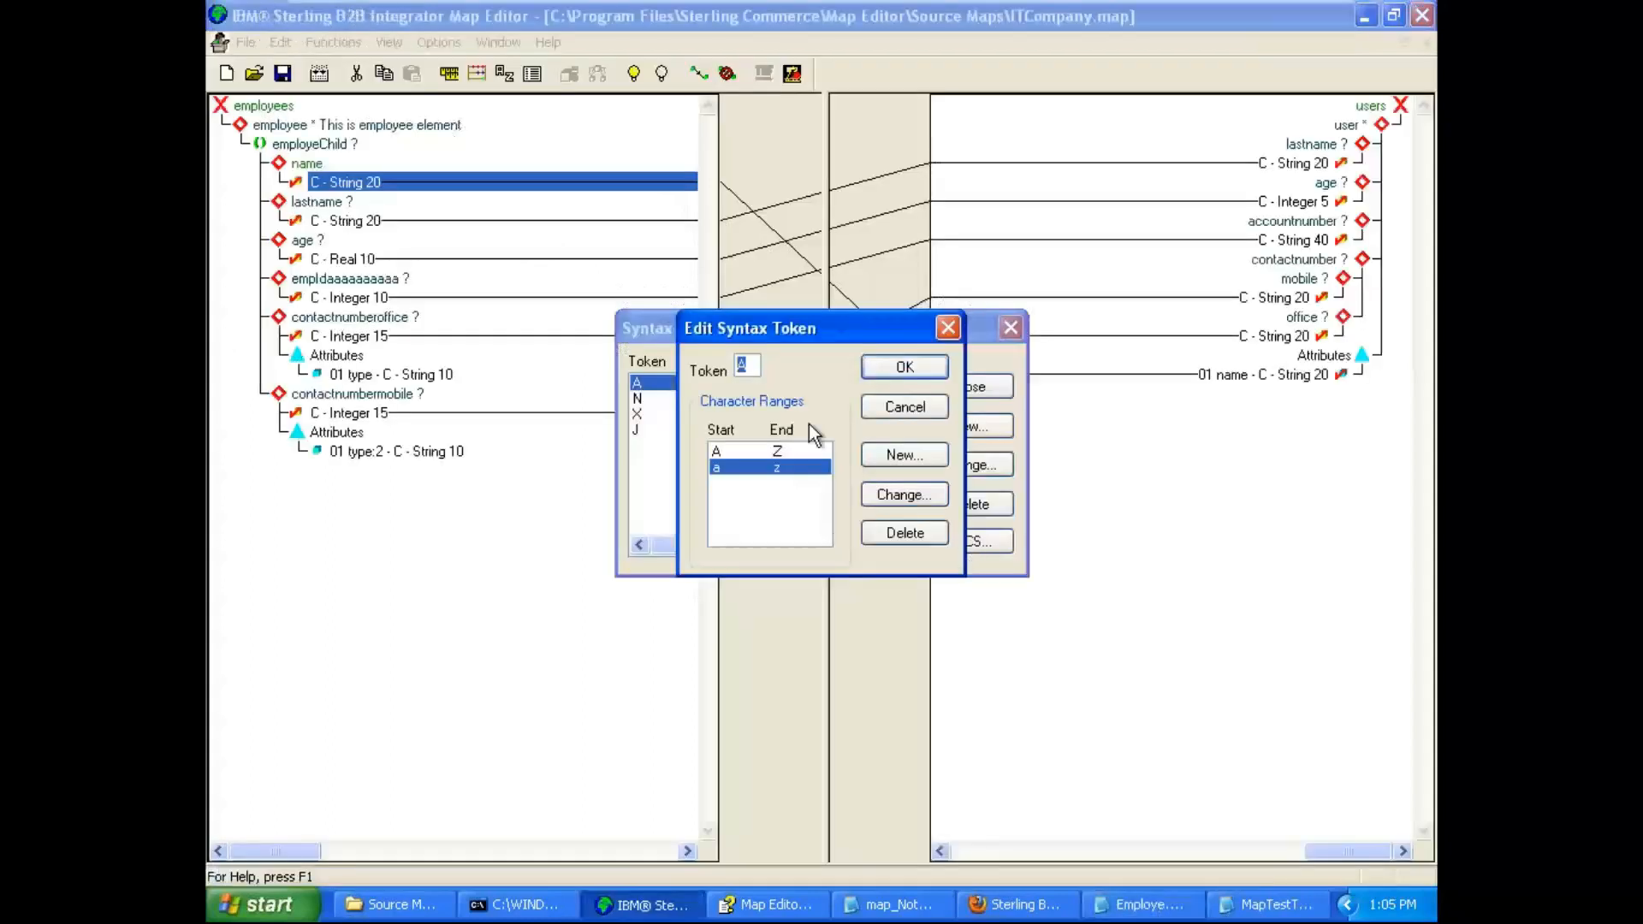
{"action": "left_click", "coordinate": [777, 452]}
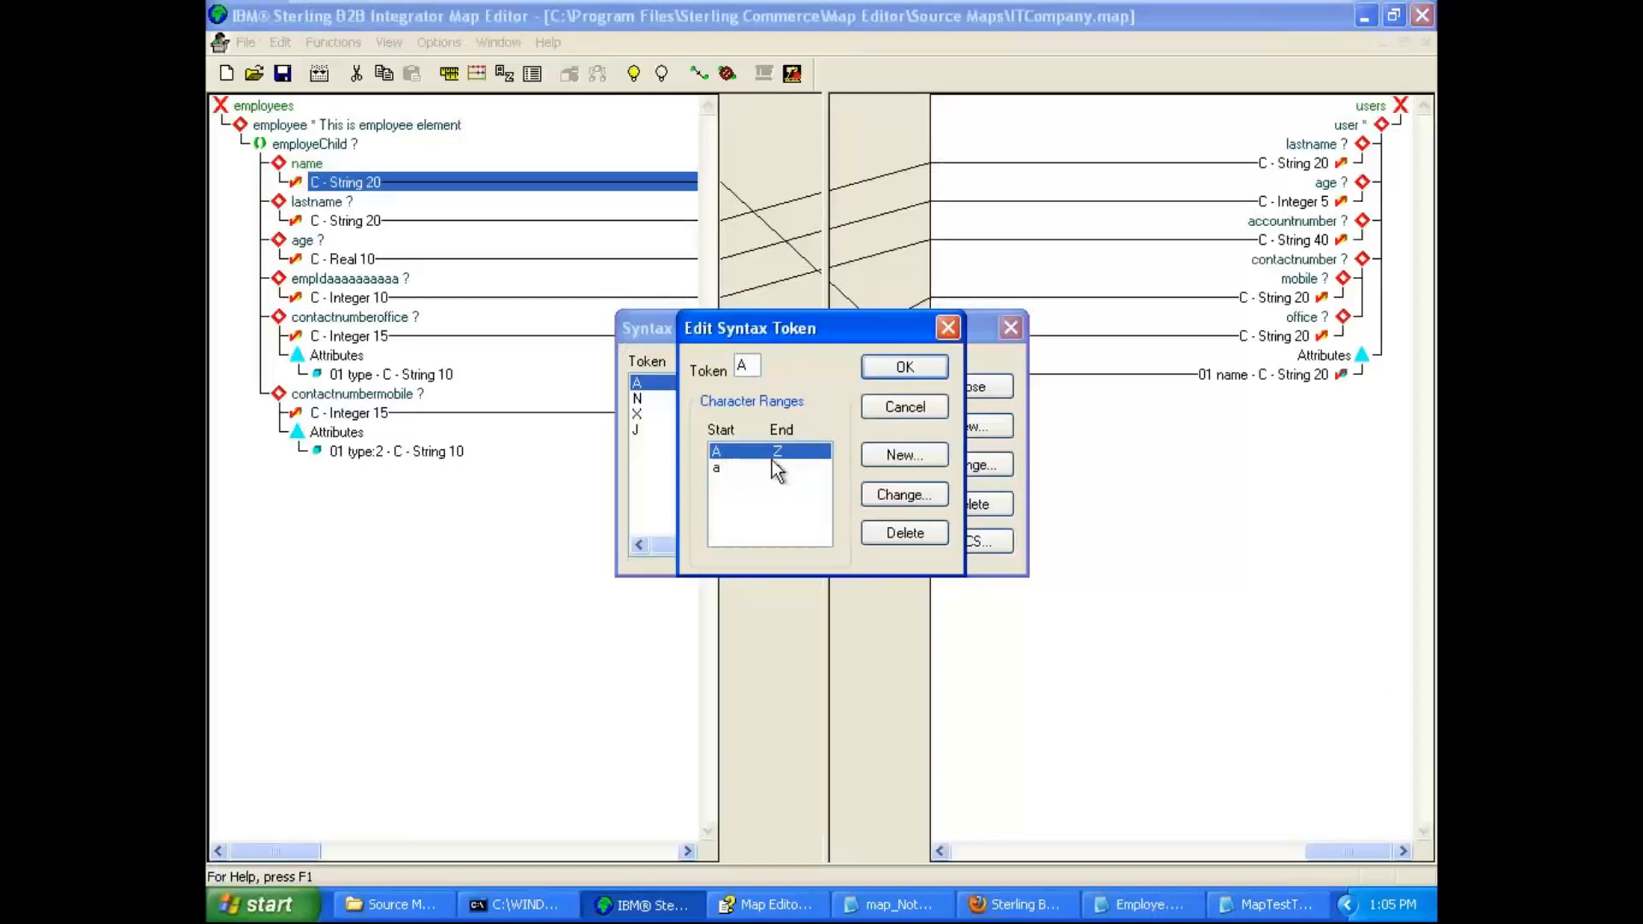
{"action": "left_click", "coordinate": [776, 467]}
{"action": "left_click", "coordinate": [772, 457]}
{"action": "left_click", "coordinate": [773, 468]}
{"action": "left_click", "coordinate": [773, 454]}
{"action": "left_click", "coordinate": [947, 328]}
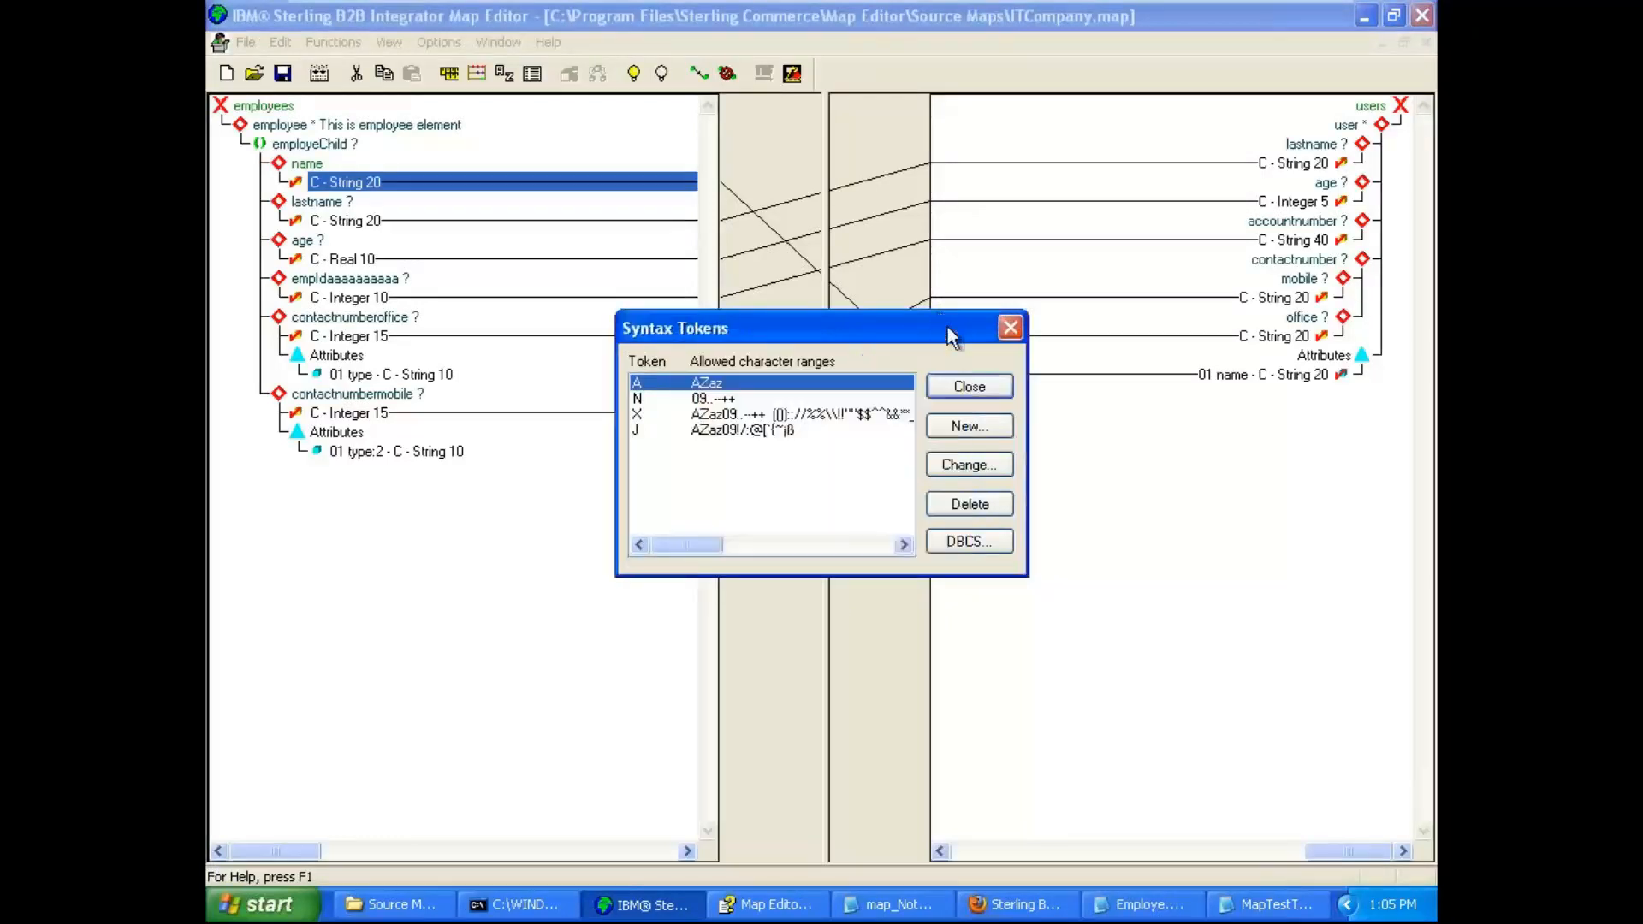
Compare the allowed character ranges of syntax tokens N, J, X and A in the token list.
{"action": "left_click", "coordinate": [723, 397]}
{"action": "left_click", "coordinate": [726, 430]}
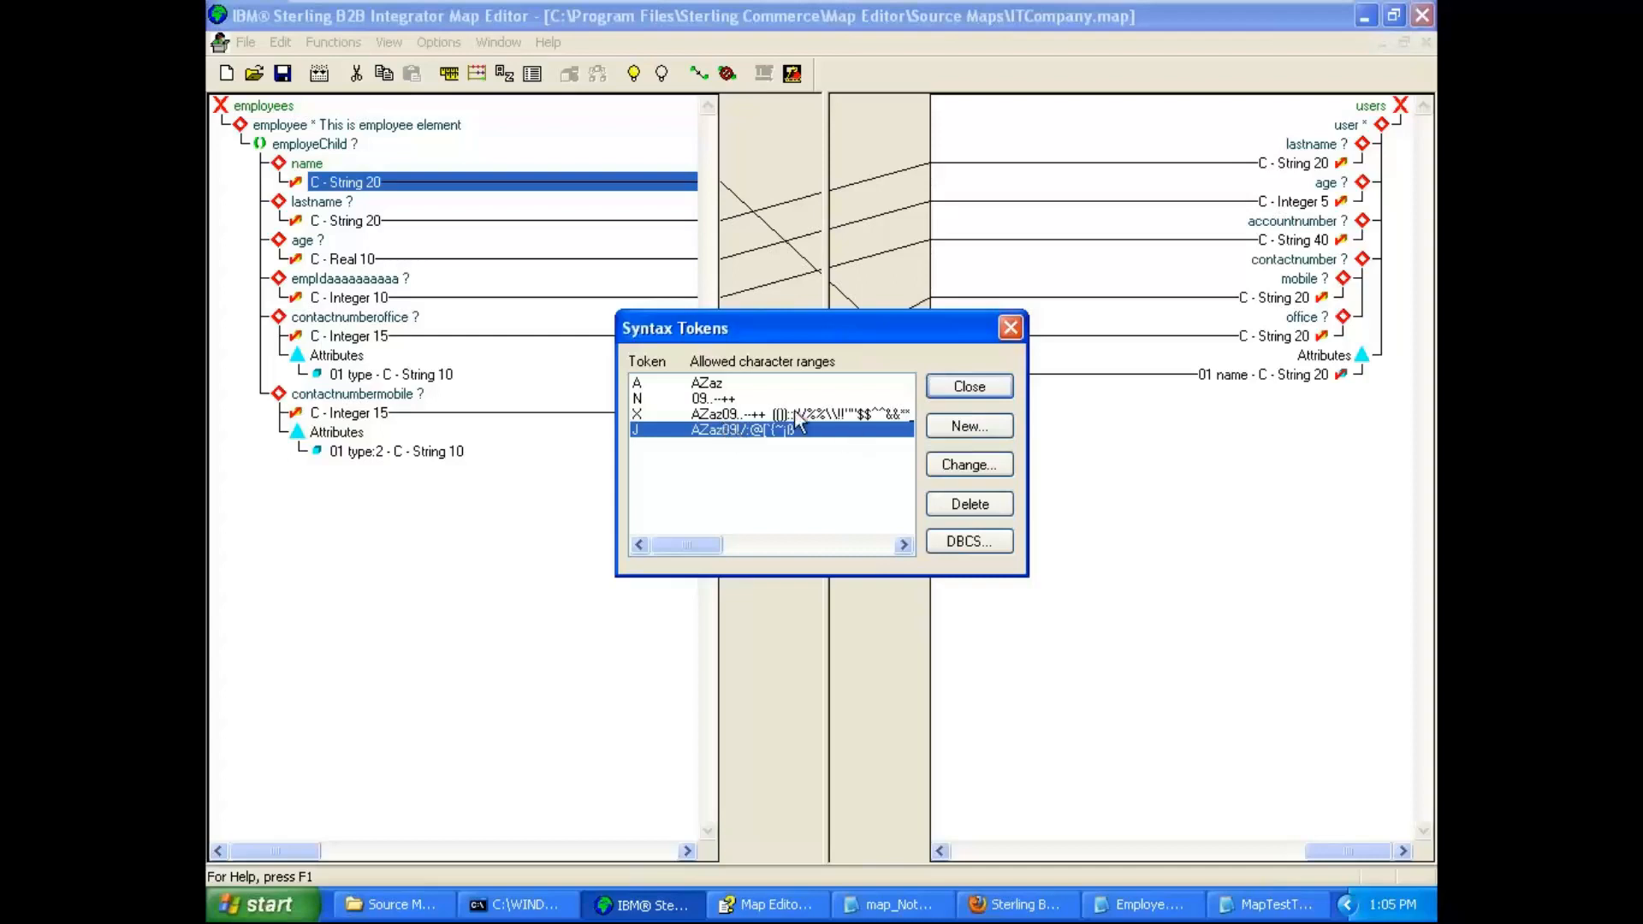
{"action": "left_click", "coordinate": [794, 414]}
{"action": "left_click", "coordinate": [704, 397]}
{"action": "left_click", "coordinate": [710, 385]}
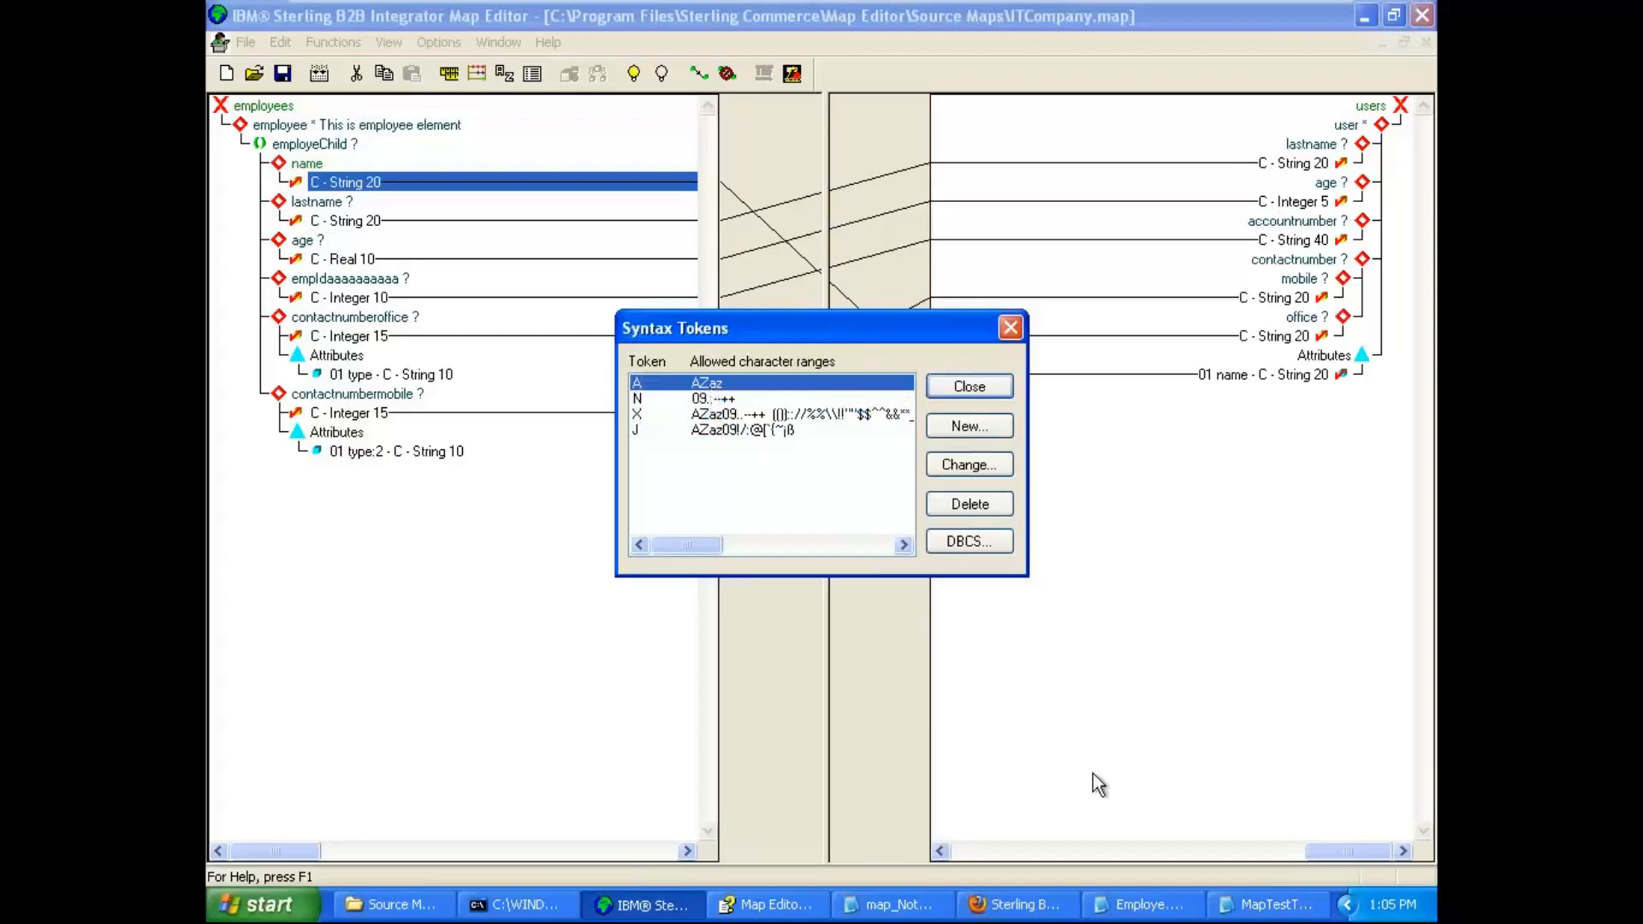
In Employe.xml, delete the first employee's entire name value, keeping the opening and closing name tags.
{"action": "left_click", "coordinate": [1145, 904]}
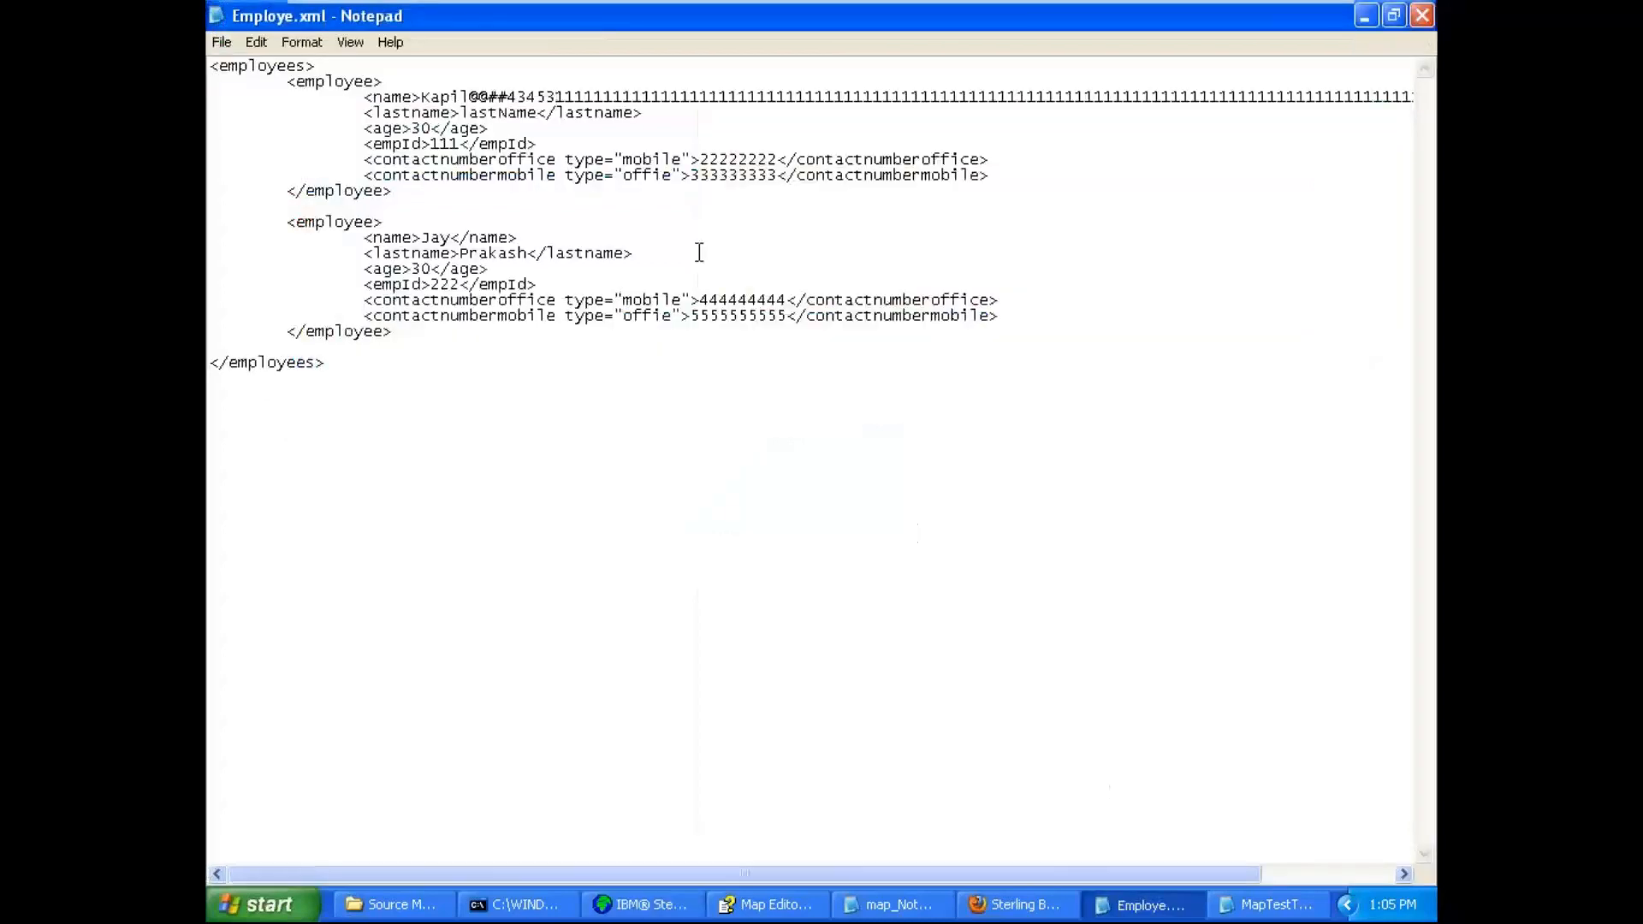
{"action": "left_click", "coordinate": [451, 96]}
{"action": "key", "text": "shift+End"}
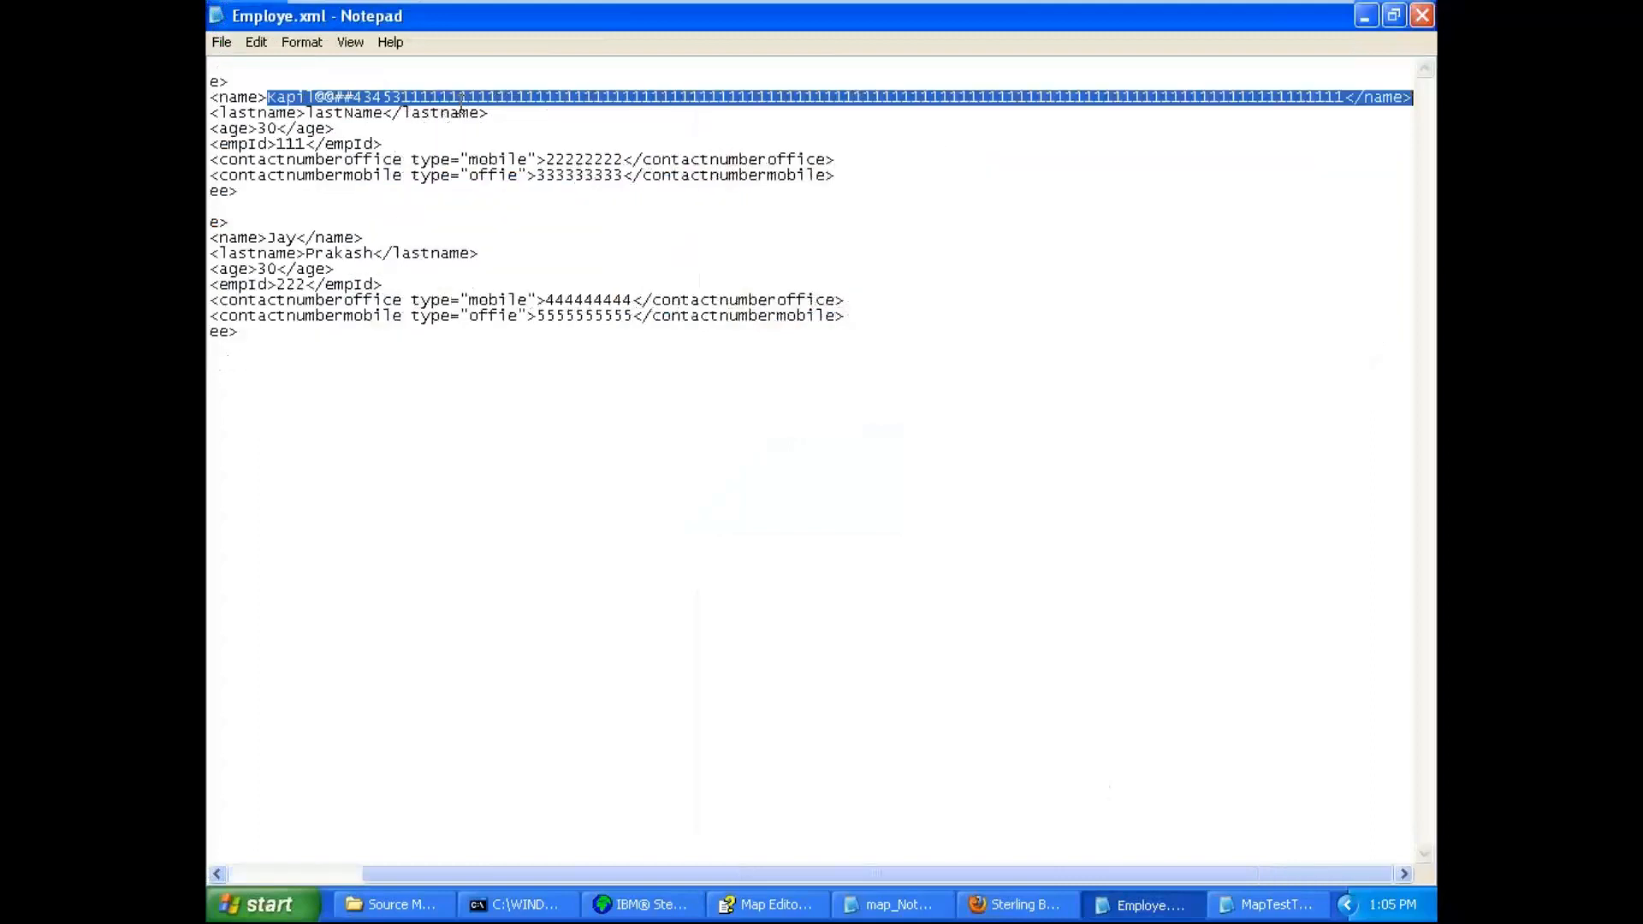
{"action": "key", "text": "shift+Left"}
{"action": "key", "text": "shift+Left"}
{"action": "key", "text": "shift+Left"}
{"action": "key", "text": "shift+Left"}
{"action": "key", "text": "shift+Left"}
{"action": "key", "text": "shift+Left"}
{"action": "key", "text": "shift+Left"}
{"action": "key", "text": "Delete"}
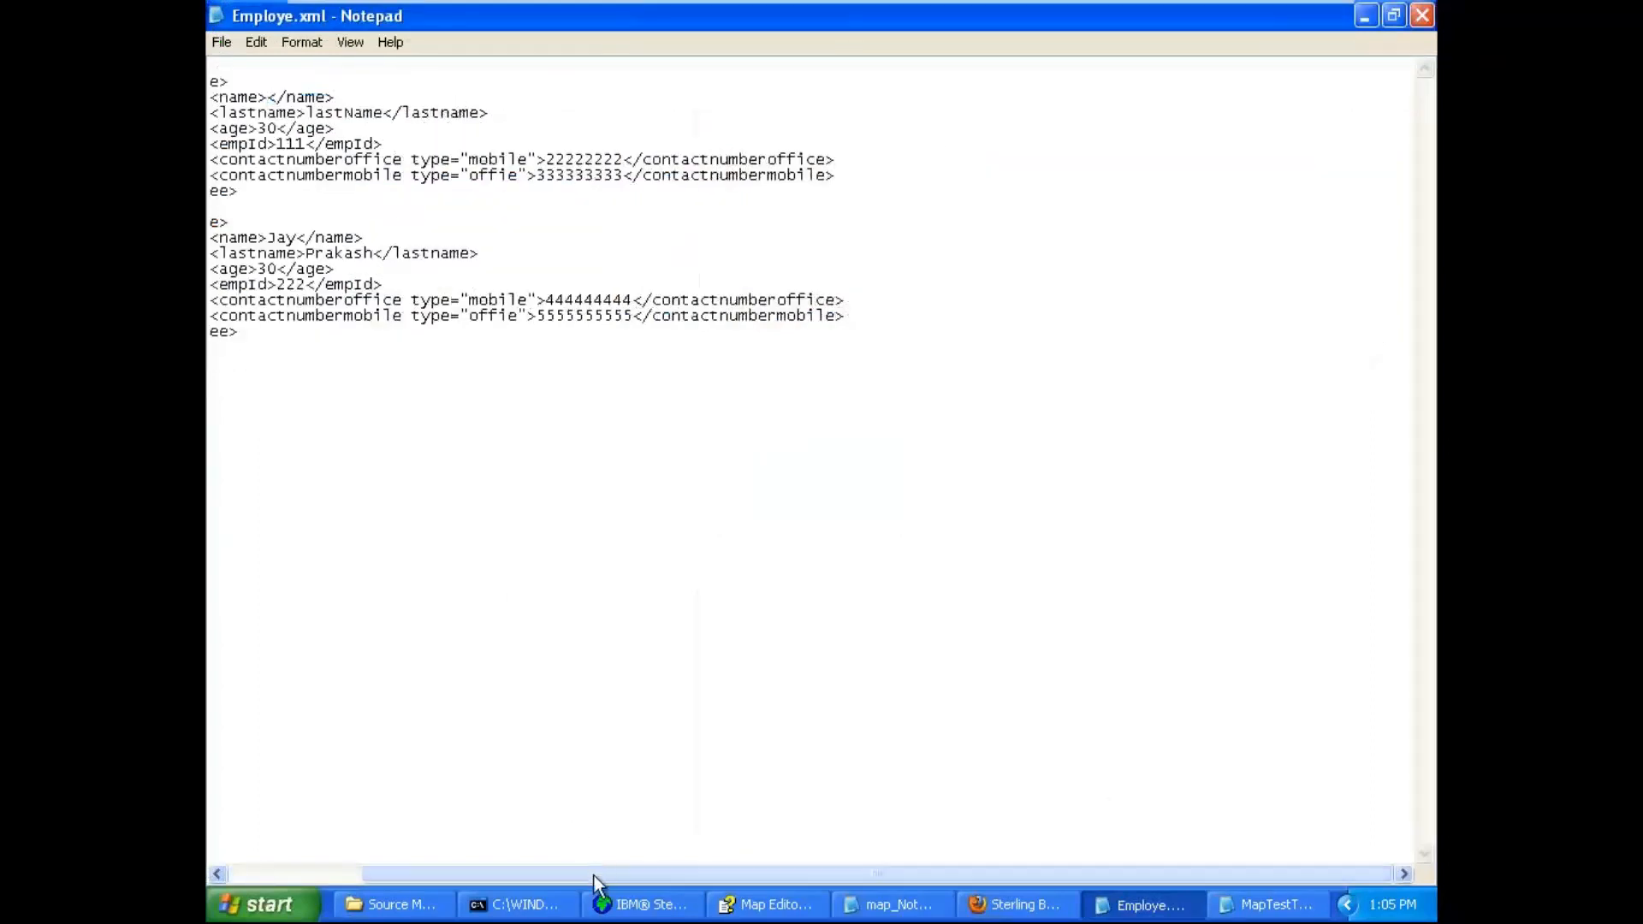
{"action": "left_click_drag", "start_coordinate": [594, 876], "coordinate": [460, 875]}
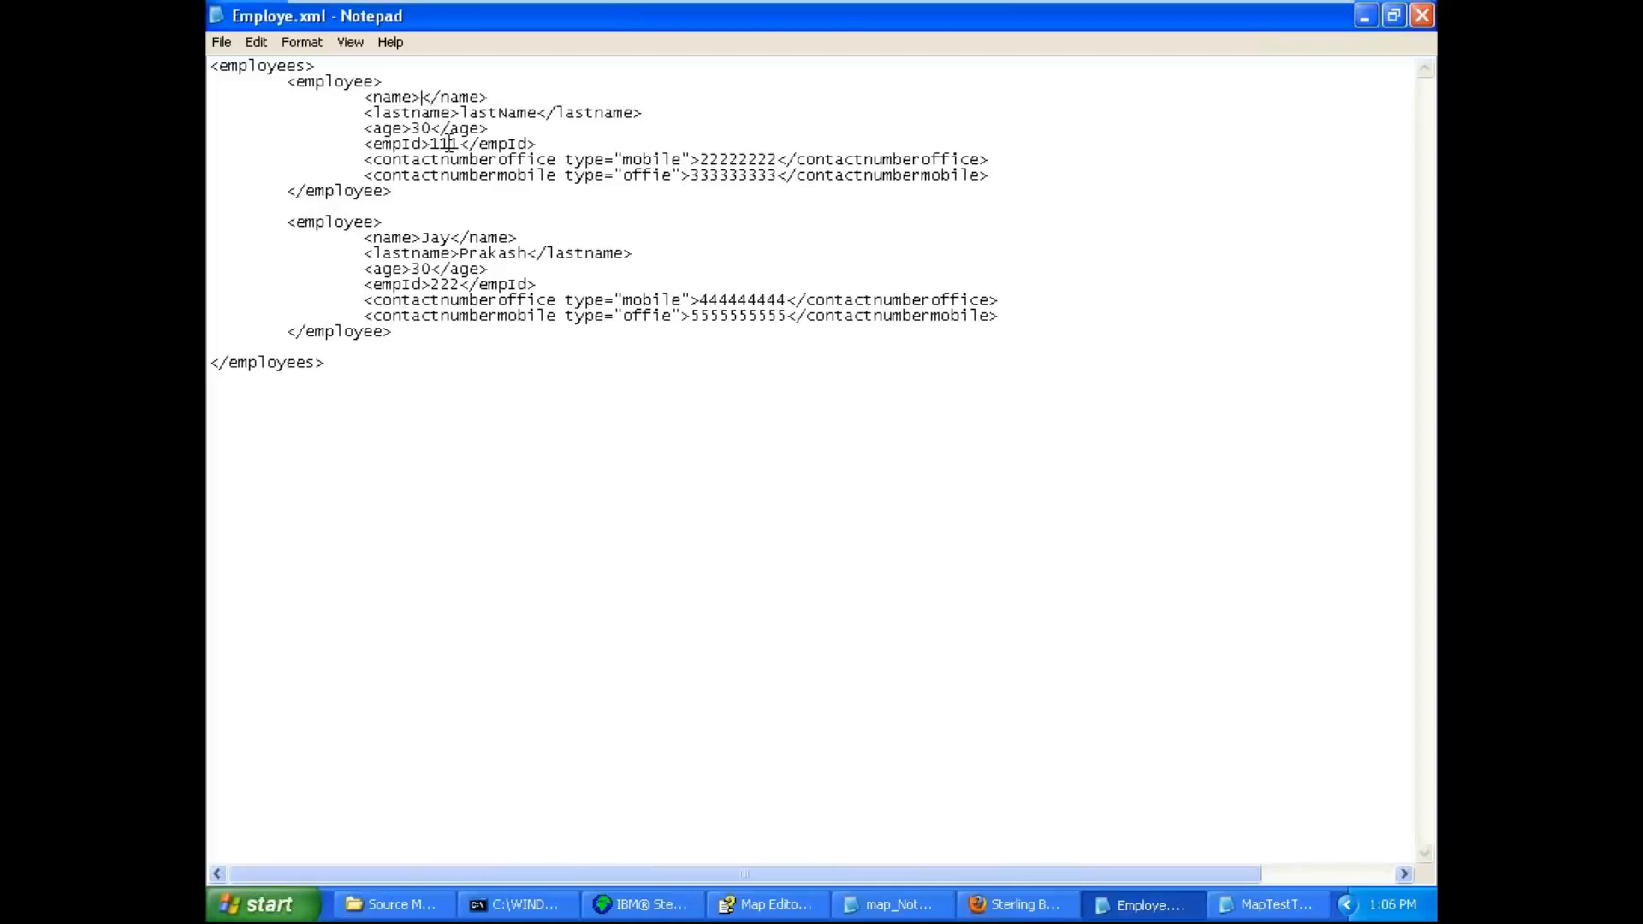
Enter AbcdefgWSZZ as the name value of the first employee.
{"action": "type", "text": "A"}
{"action": "type", "text": "bcdefg"}
{"action": "left_click_drag", "start_coordinate": [493, 97], "coordinate": [421, 97]}
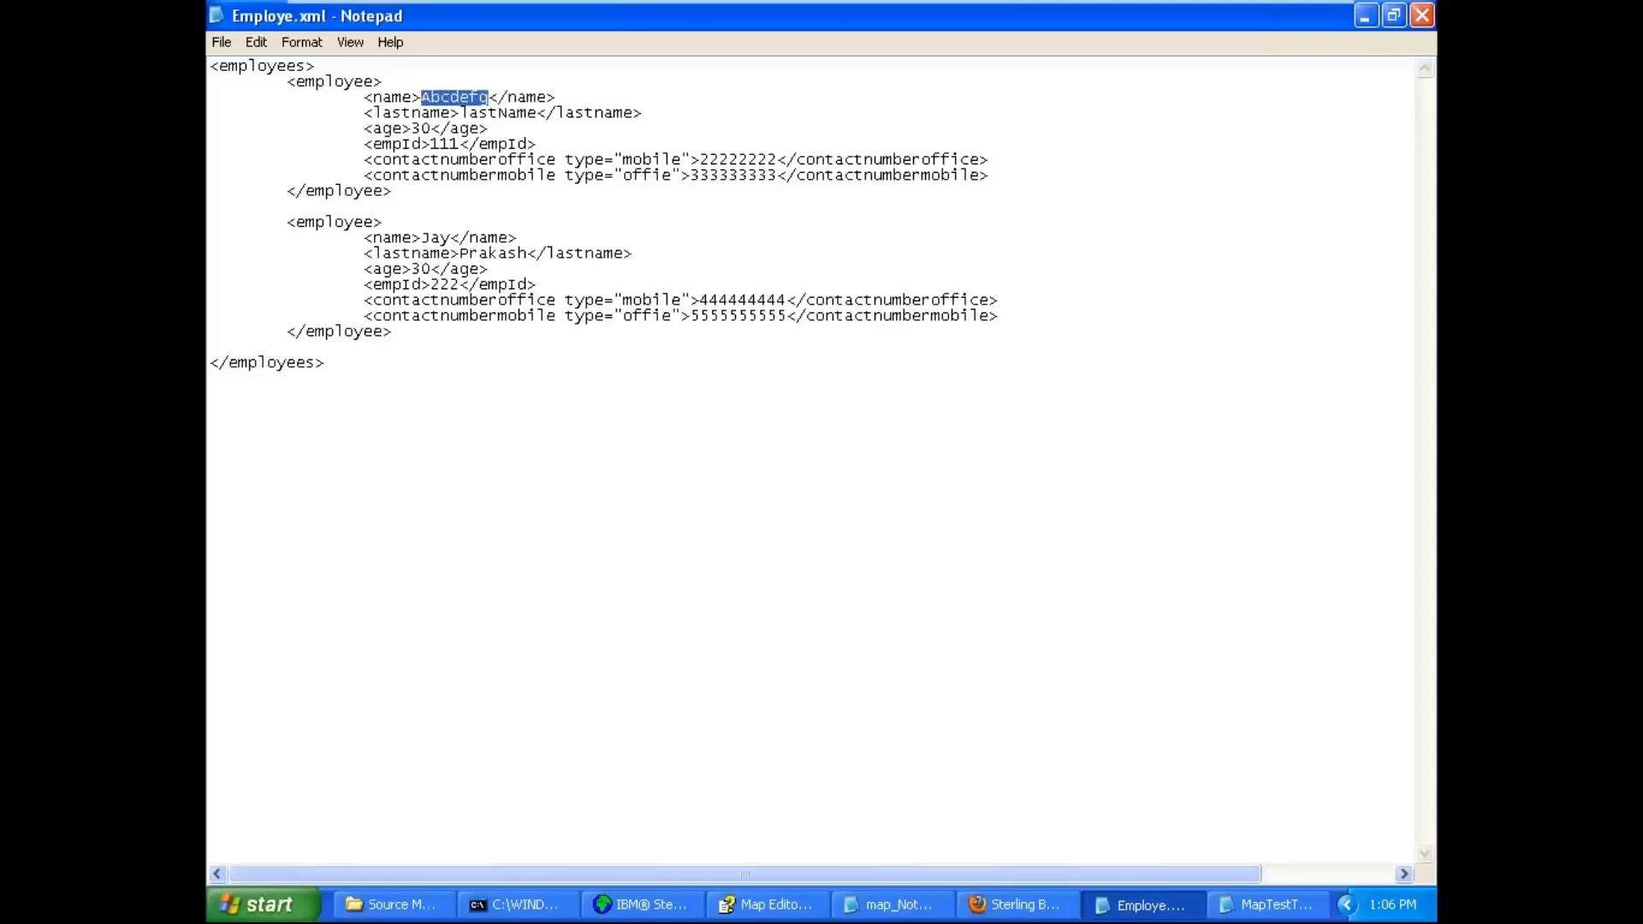
{"action": "left_click", "coordinate": [439, 97]}
{"action": "left_click_drag", "start_coordinate": [487, 97], "coordinate": [421, 97]}
{"action": "left_click", "coordinate": [460, 97]}
{"action": "type", "text": "WSZZ"}
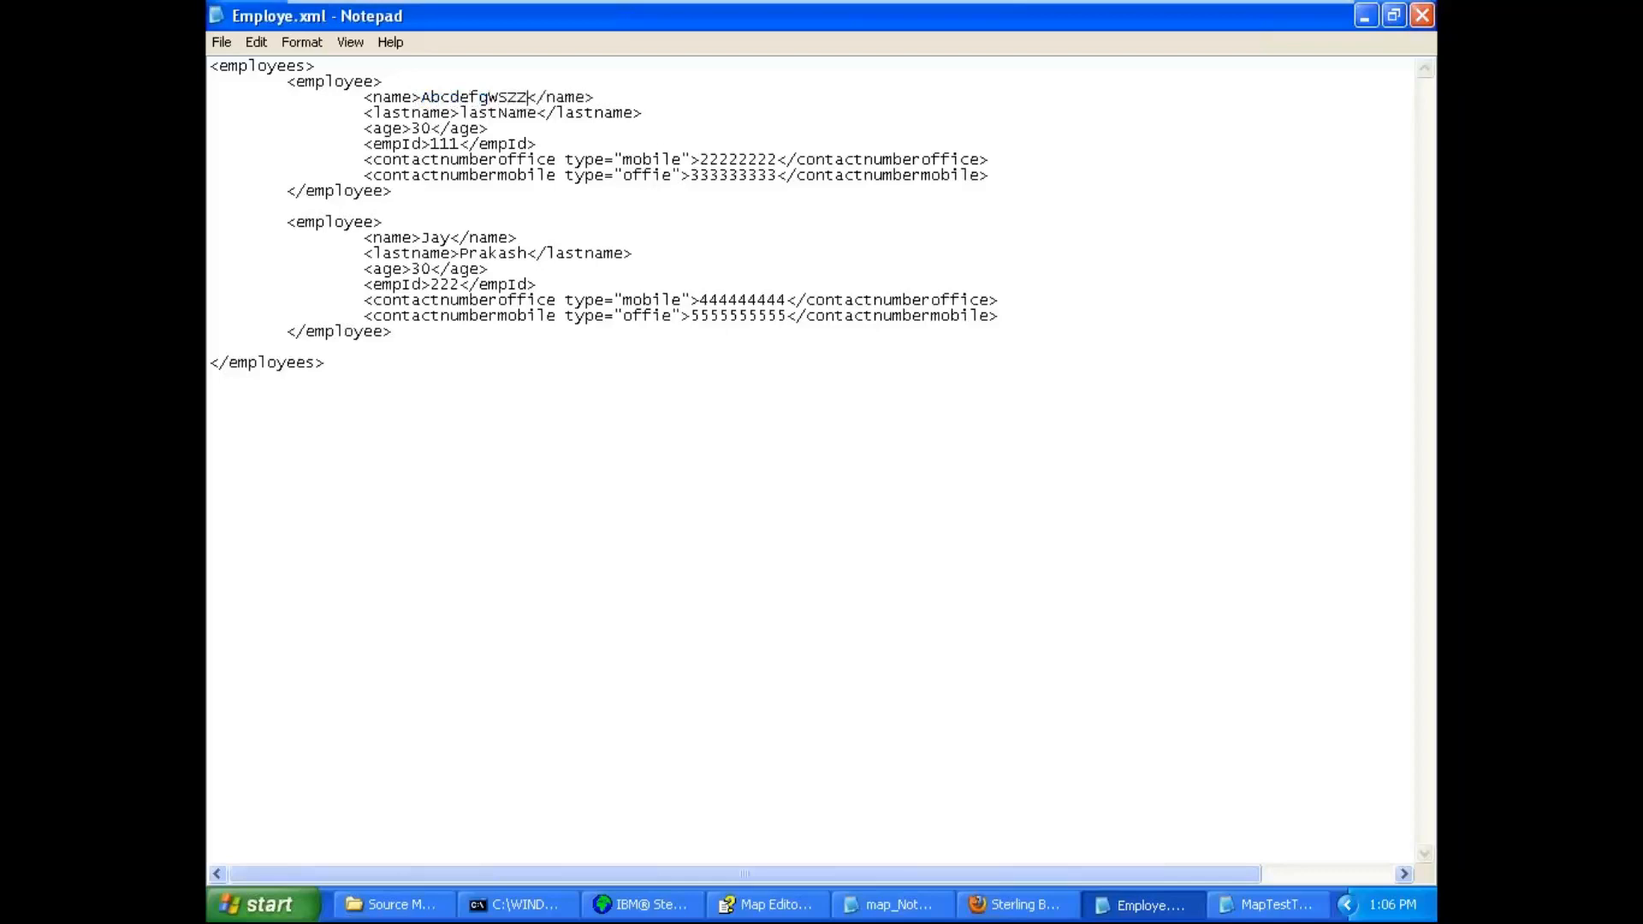
Shorten the first employee's name value to Abc.
{"action": "key", "text": "BackSpace"}
{"action": "key", "text": "BackSpace"}
{"action": "key", "text": "BackSpace"}
{"action": "key", "text": "BackSpace"}
{"action": "key", "text": "BackSpace"}
{"action": "key", "text": "BackSpace"}
{"action": "key", "text": "BackSpace"}
{"action": "key", "text": "BackSpace"}
{"action": "key", "text": "BackSpace"}
{"action": "type", "text": "c"}
In the Map Editor, create syntax token M with the character range A to F and close the Syntax Tokens dialog.
{"action": "left_click", "coordinate": [617, 904]}
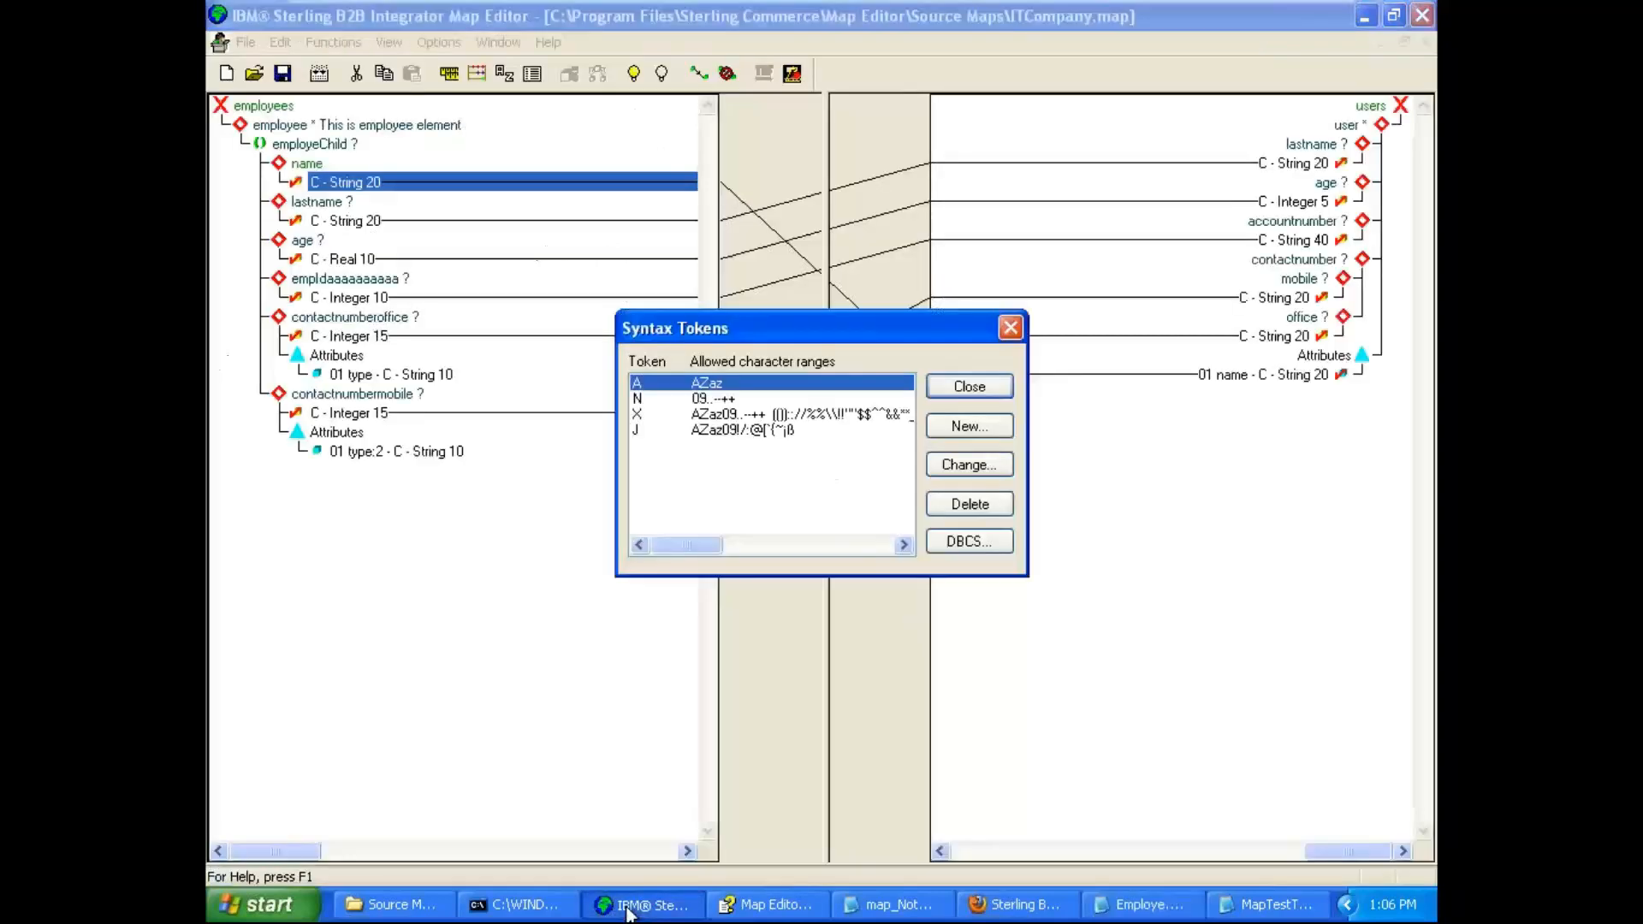
{"action": "left_click", "coordinate": [954, 438]}
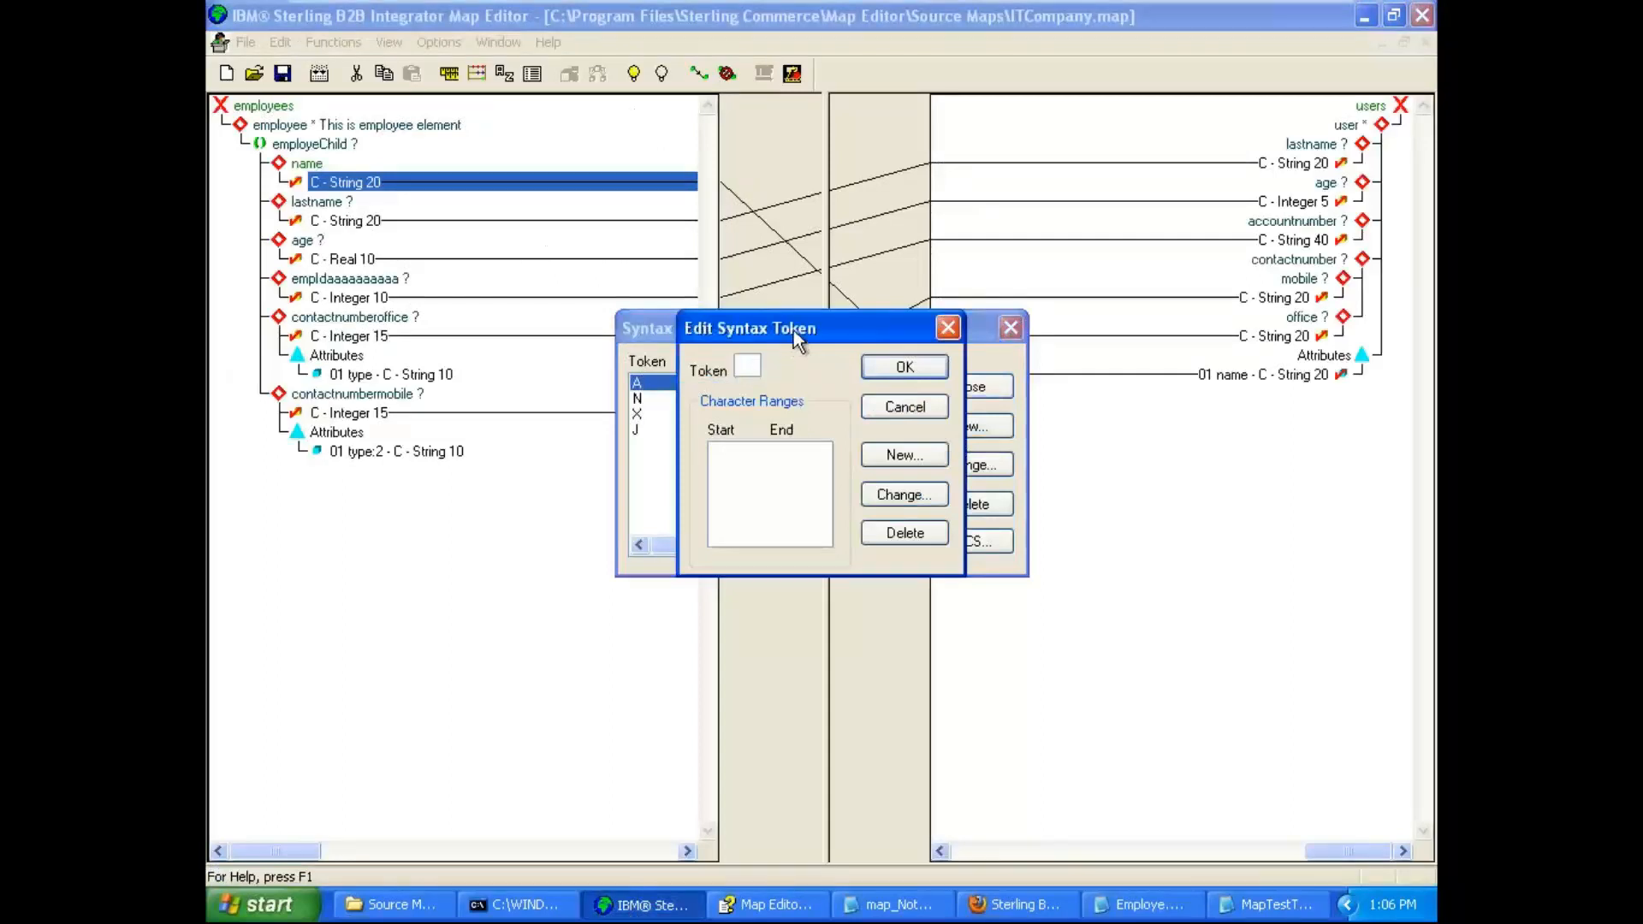
{"action": "left_click_drag", "start_coordinate": [793, 330], "coordinate": [873, 323]}
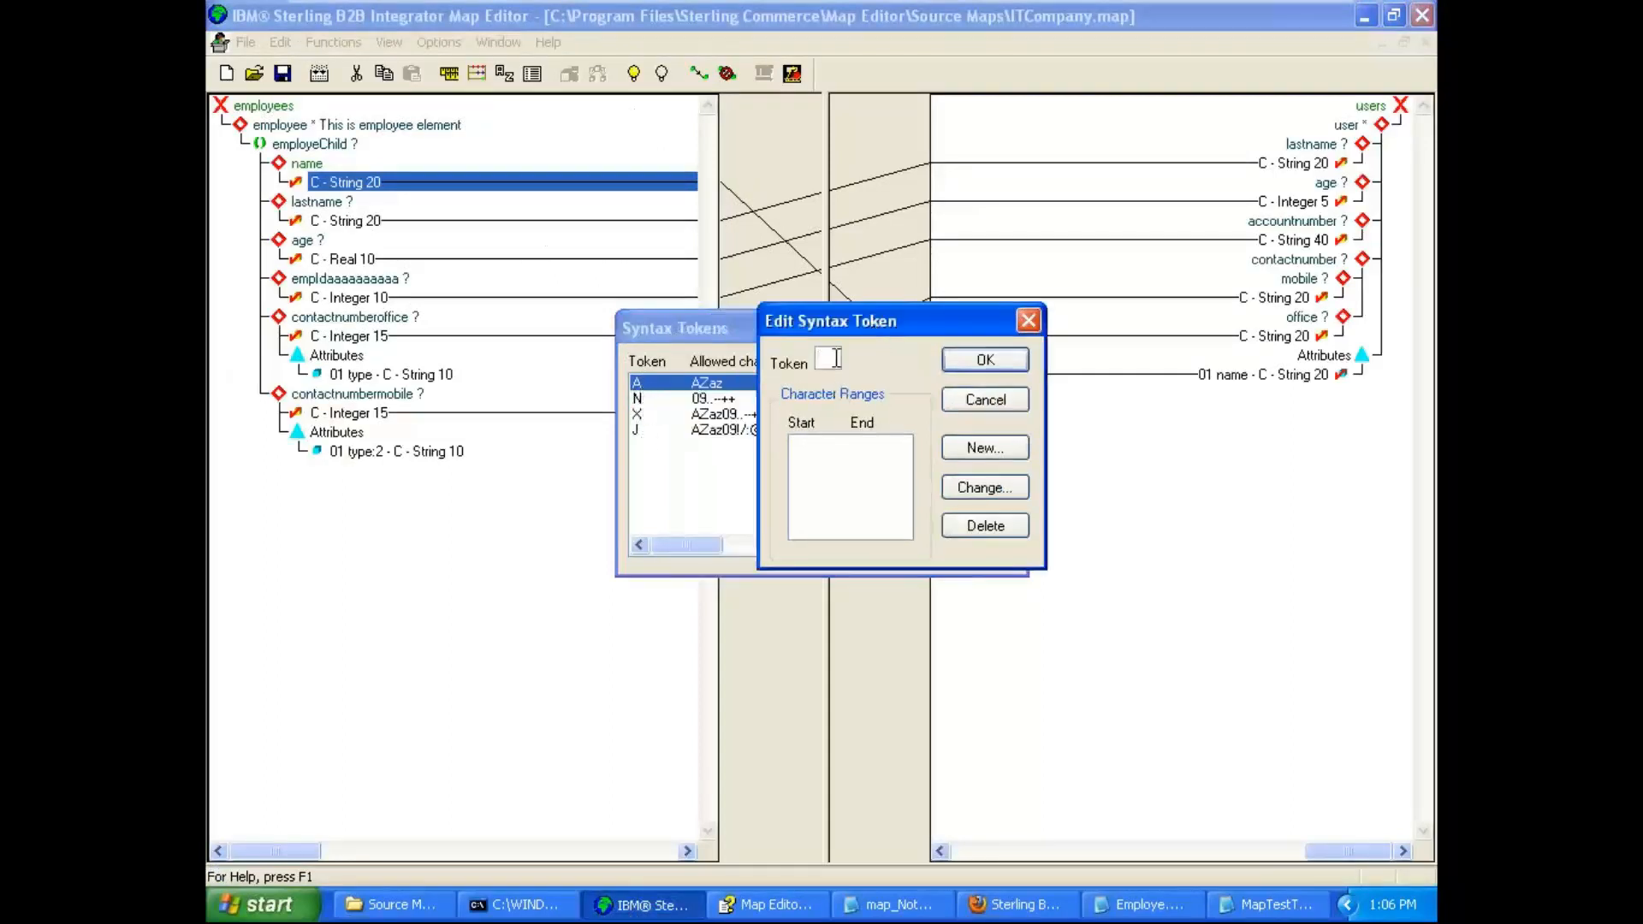
{"action": "type", "text": "M"}
{"action": "left_click", "coordinate": [970, 444]}
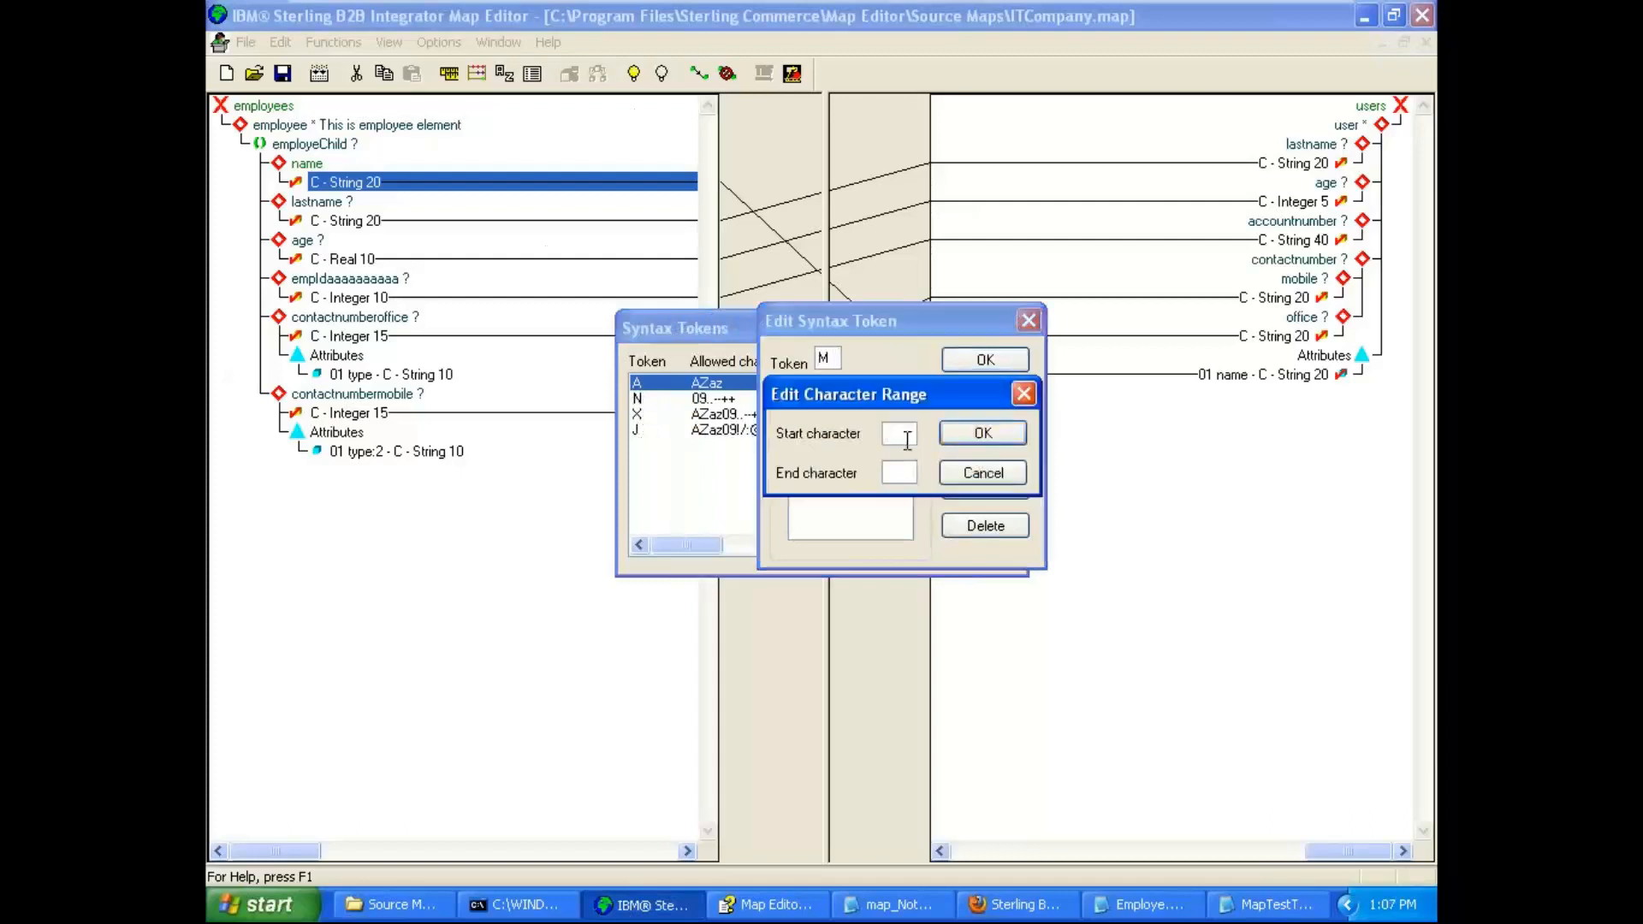
{"action": "type", "text": "A"}
{"action": "left_click", "coordinate": [903, 476]}
{"action": "type", "text": "F"}
{"action": "left_click", "coordinate": [984, 434]}
{"action": "left_click", "coordinate": [985, 360]}
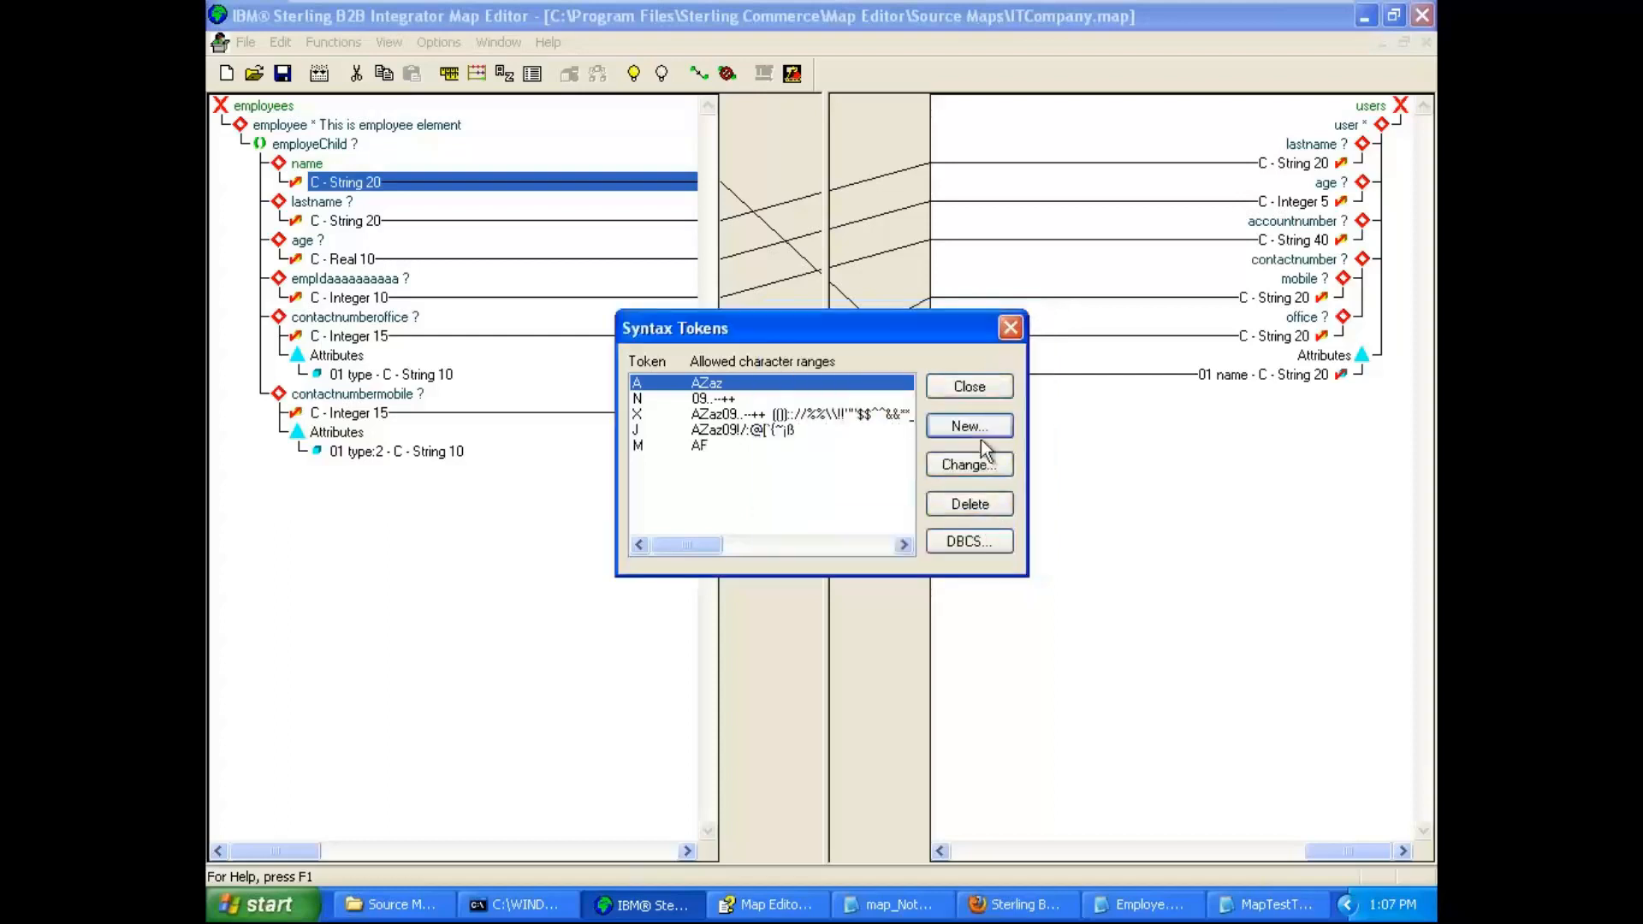
{"action": "left_click", "coordinate": [977, 387]}
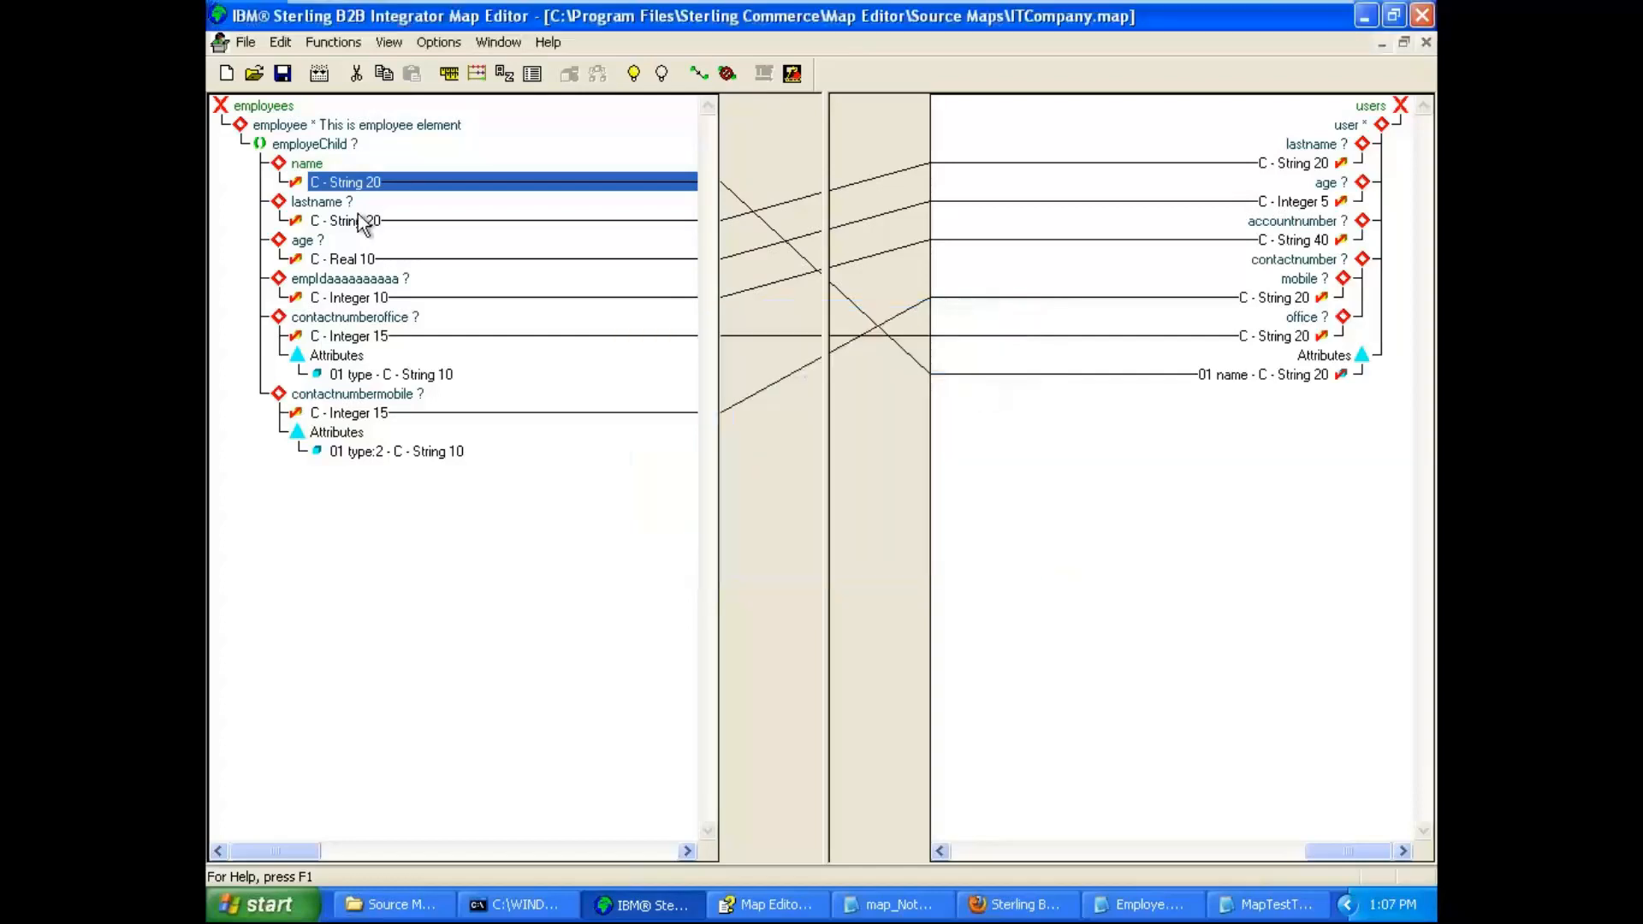
Set the data format of the source name field to M in its properties.
{"action": "right_click", "coordinate": [357, 179]}
{"action": "left_click", "coordinate": [469, 417]}
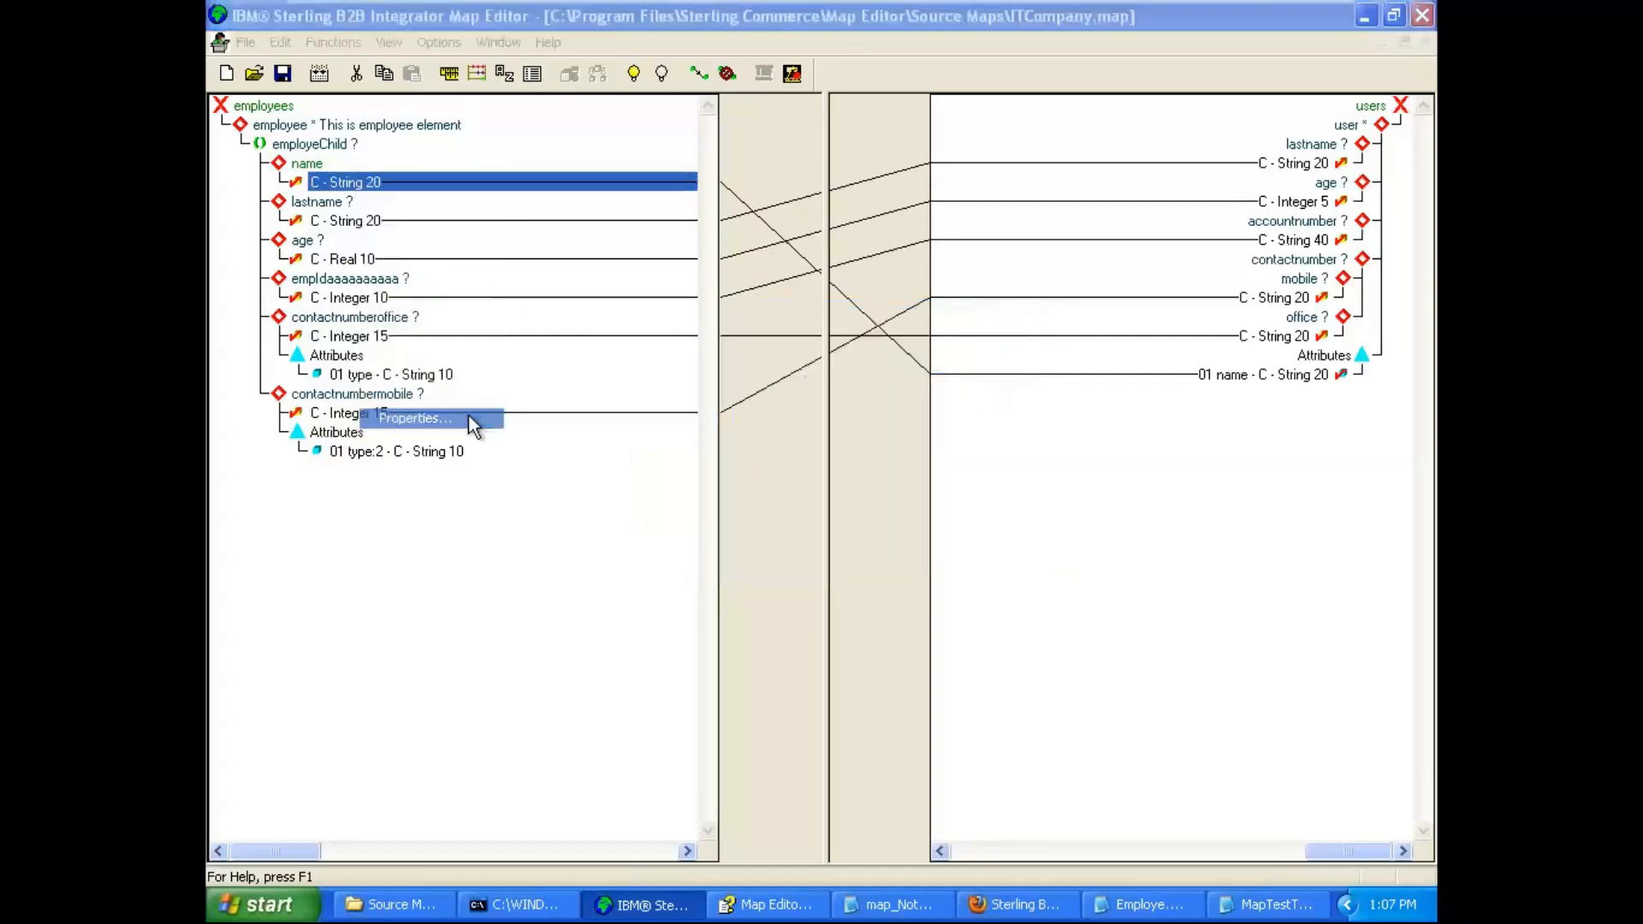
{"action": "left_click", "coordinate": [1060, 391]}
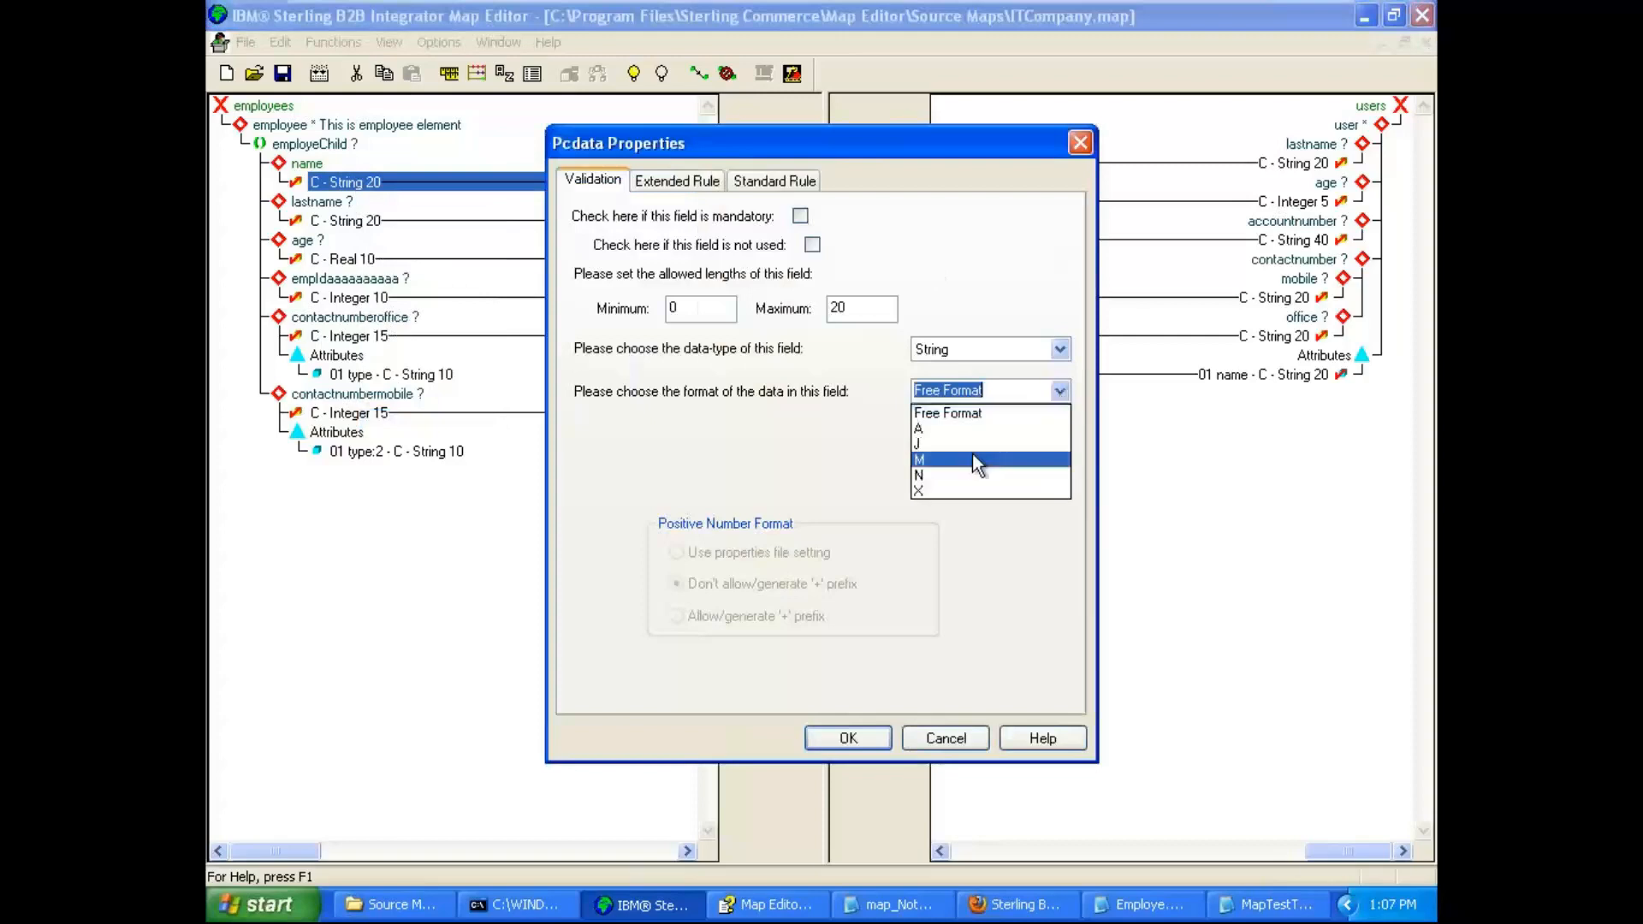
{"action": "left_click", "coordinate": [968, 462]}
{"action": "left_click", "coordinate": [777, 487]}
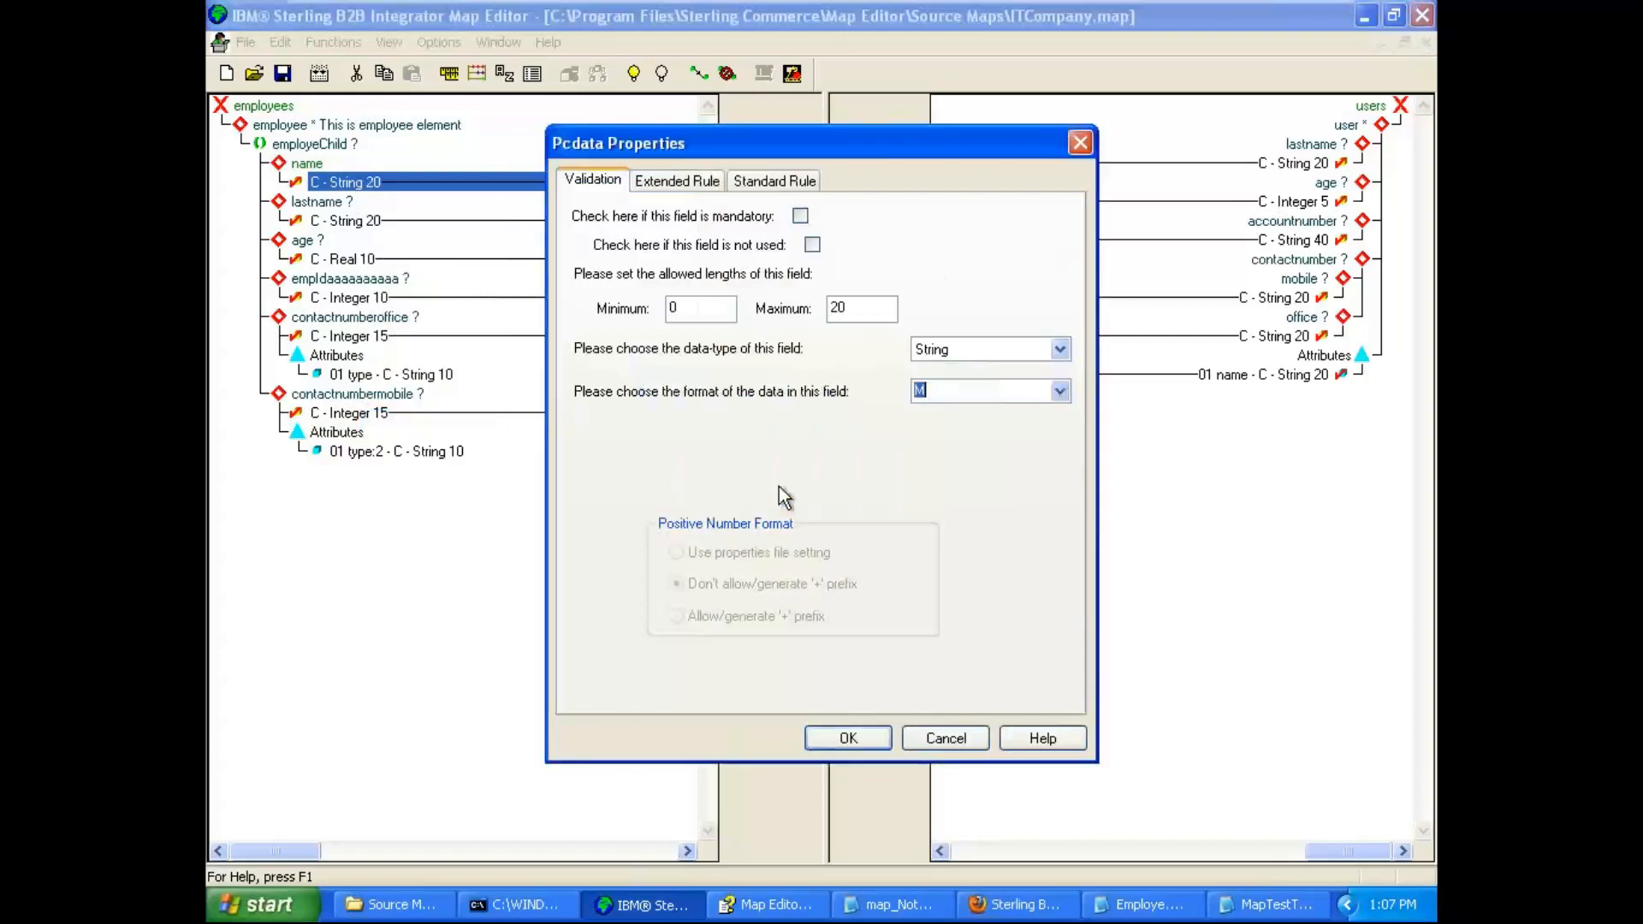
{"action": "left_click", "coordinate": [856, 738]}
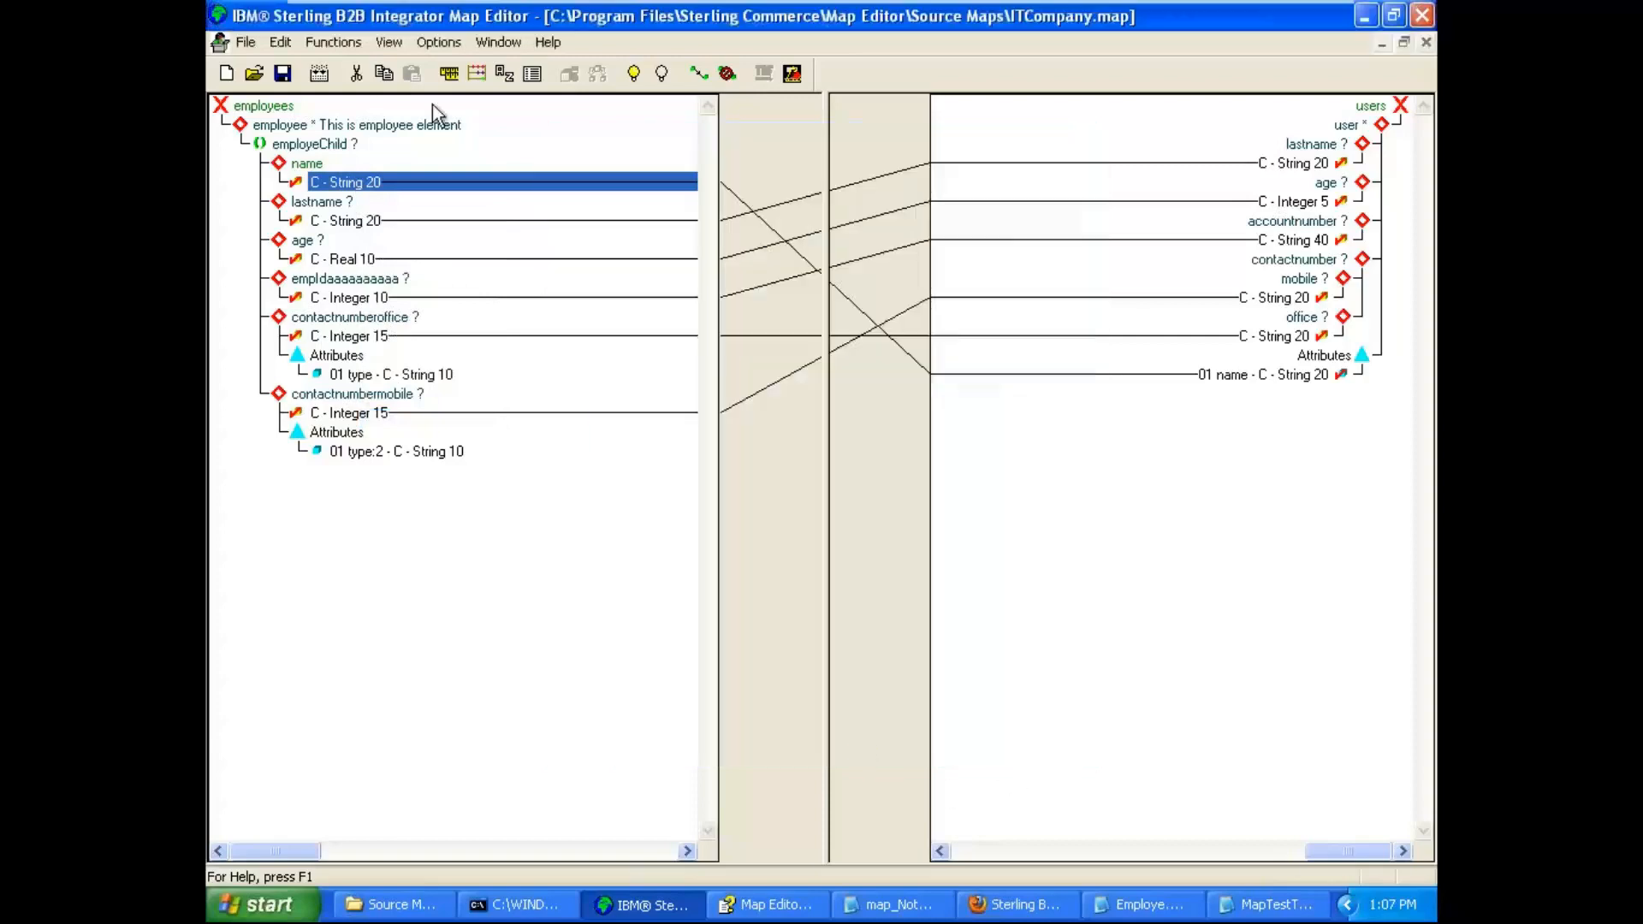
Save the map with an incremented version number and compile it to ITCompany.txo, replacing the existing file.
{"action": "left_click", "coordinate": [246, 42]}
{"action": "left_click", "coordinate": [286, 150]}
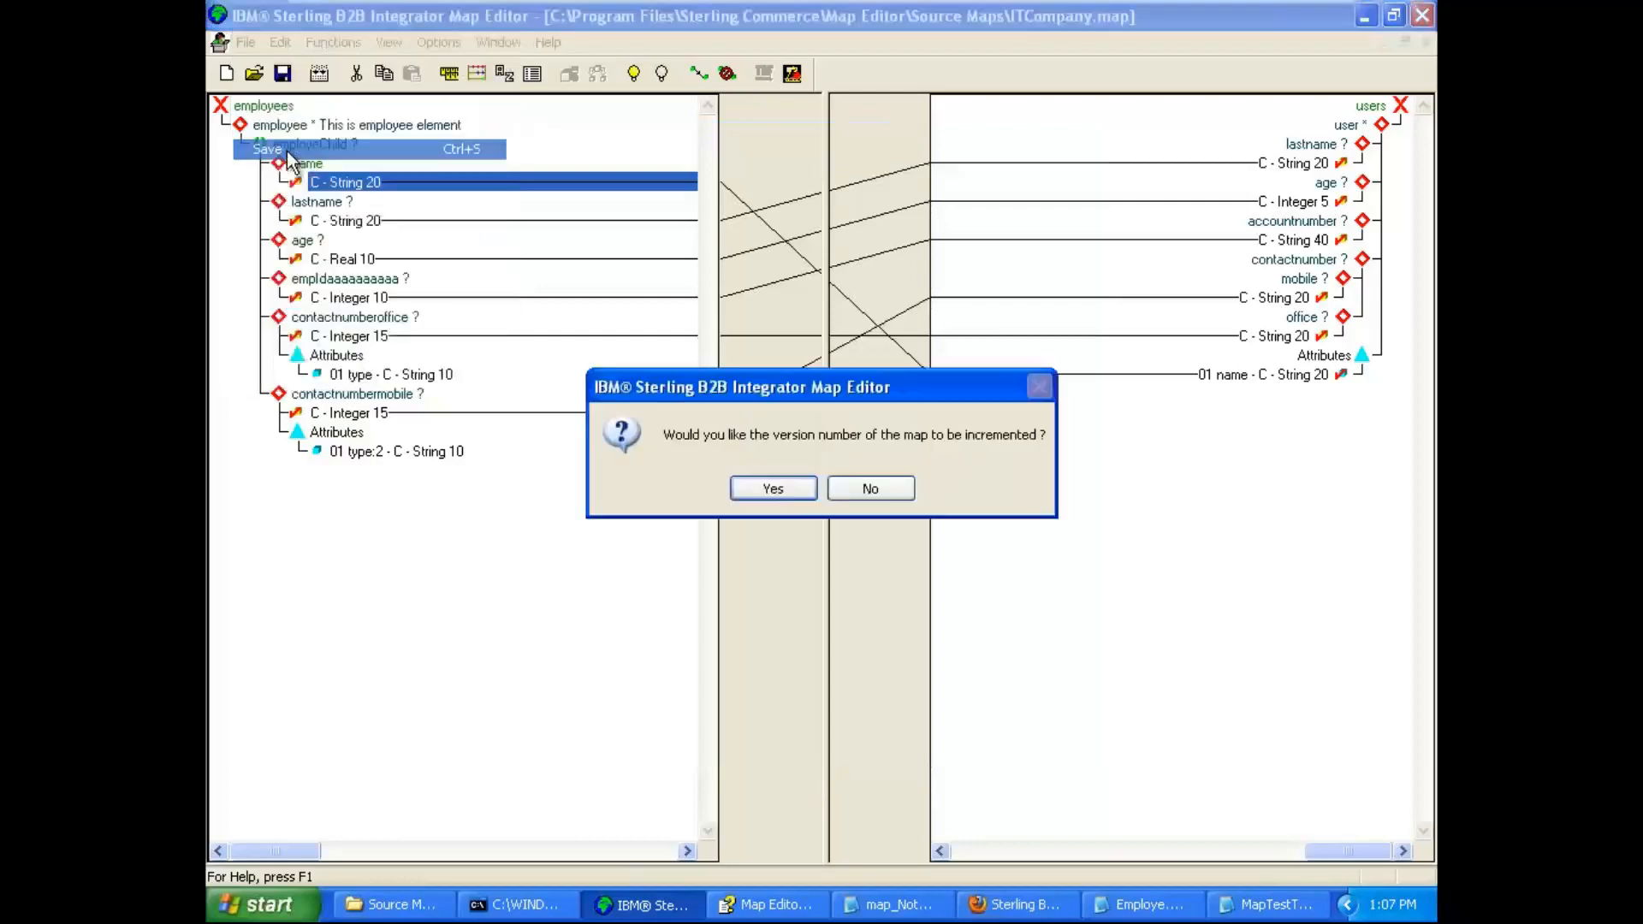
{"action": "left_click", "coordinate": [770, 489]}
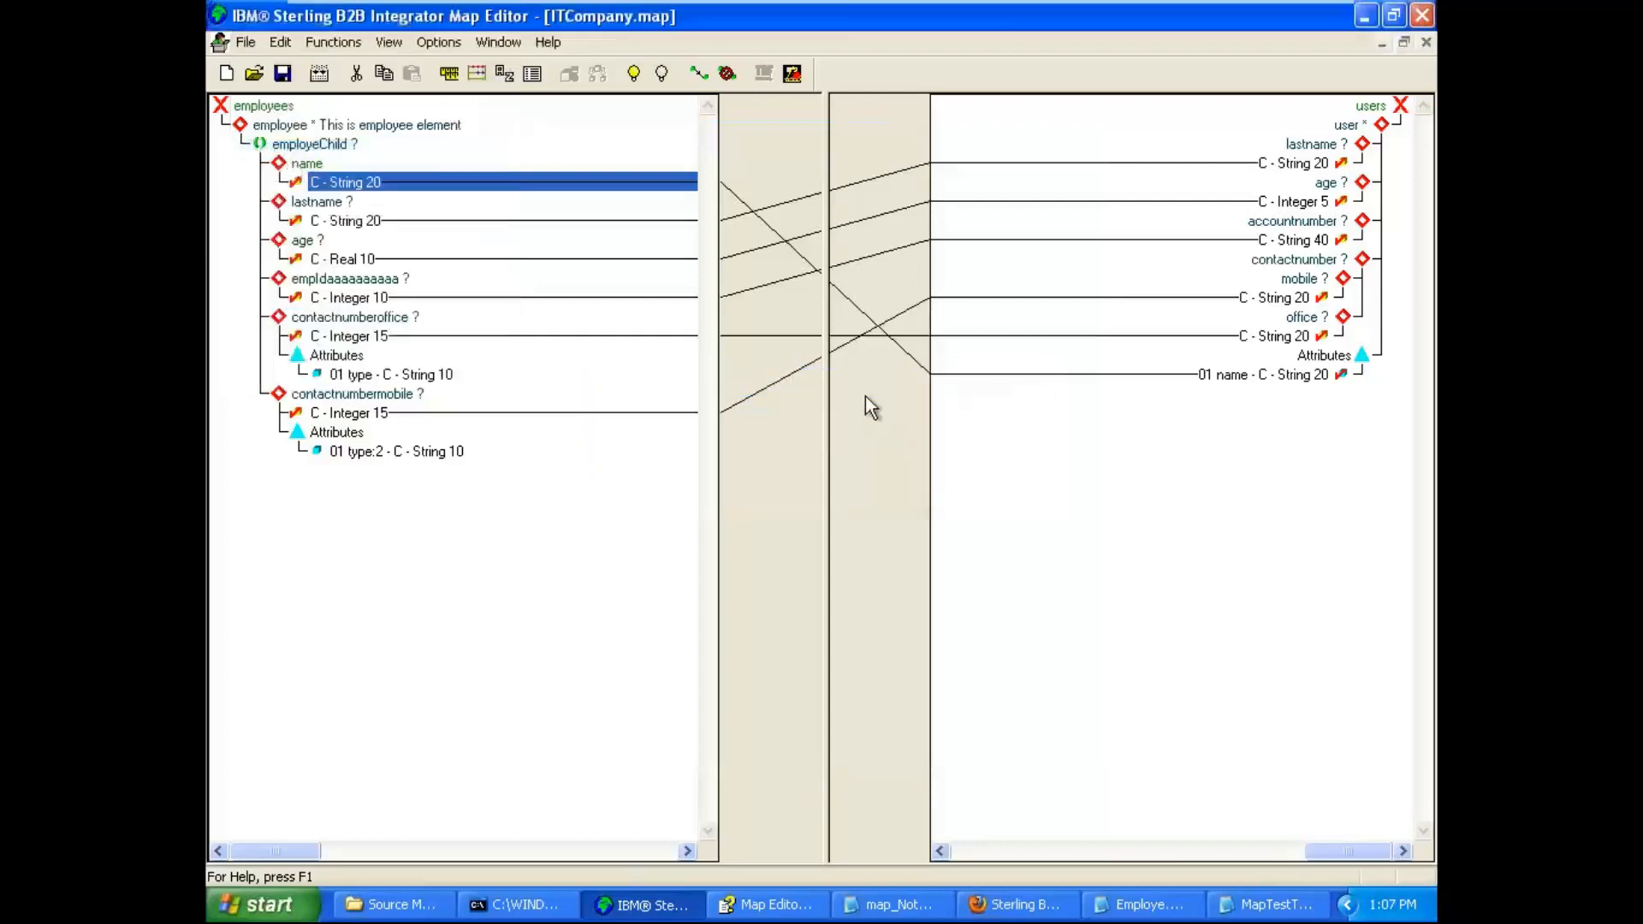
{"action": "left_click", "coordinate": [319, 74]}
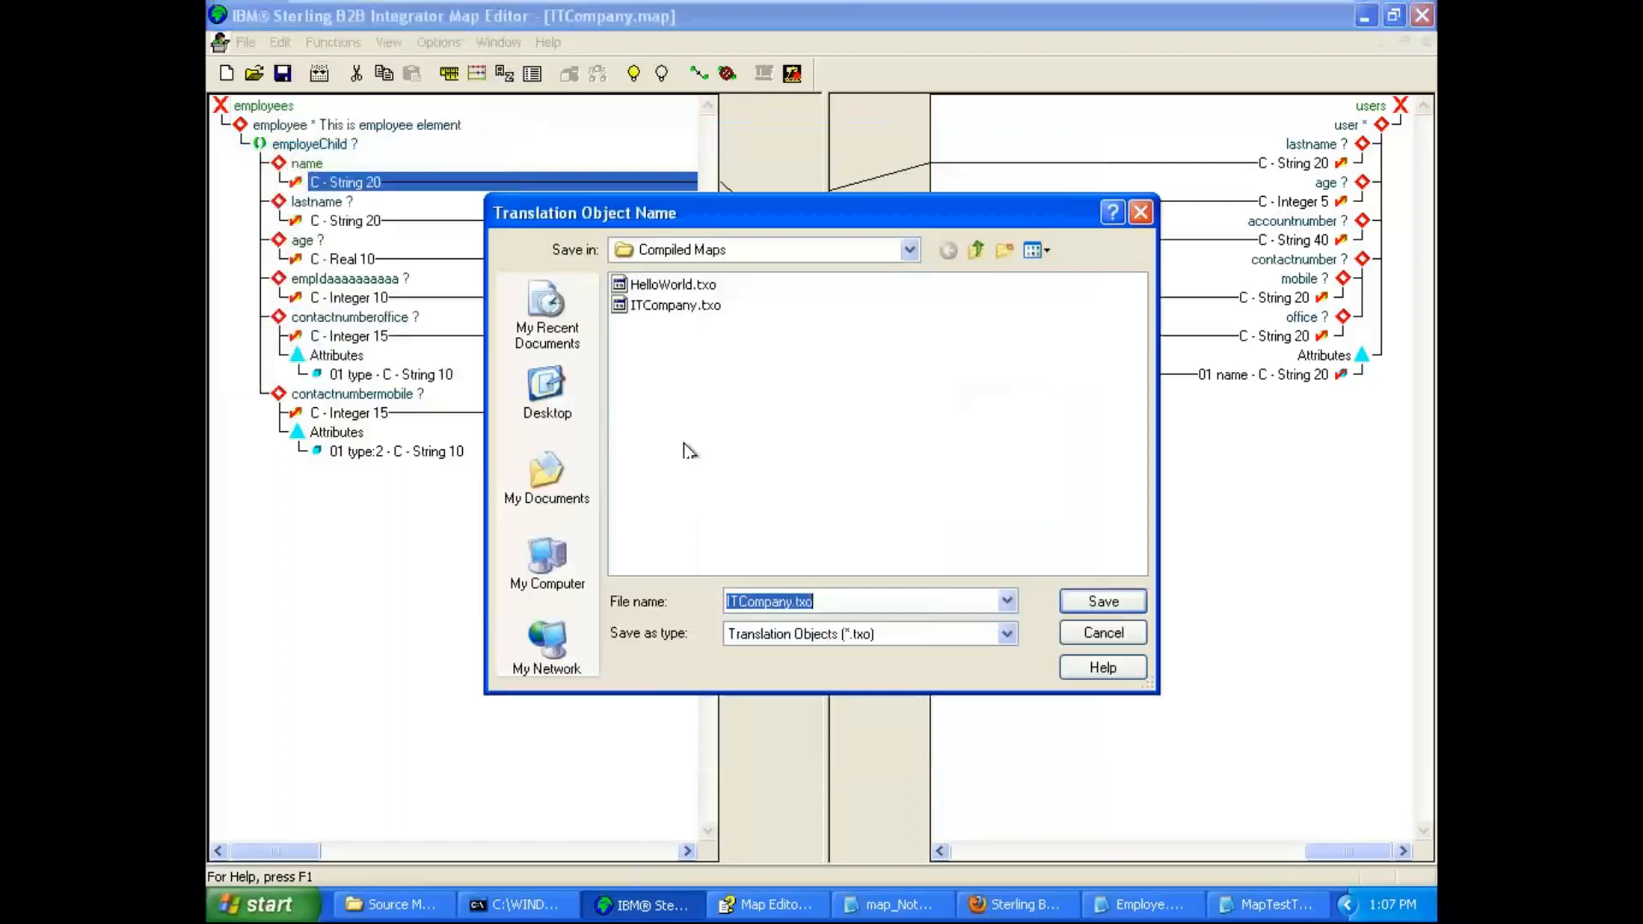
{"action": "left_click", "coordinate": [1109, 606]}
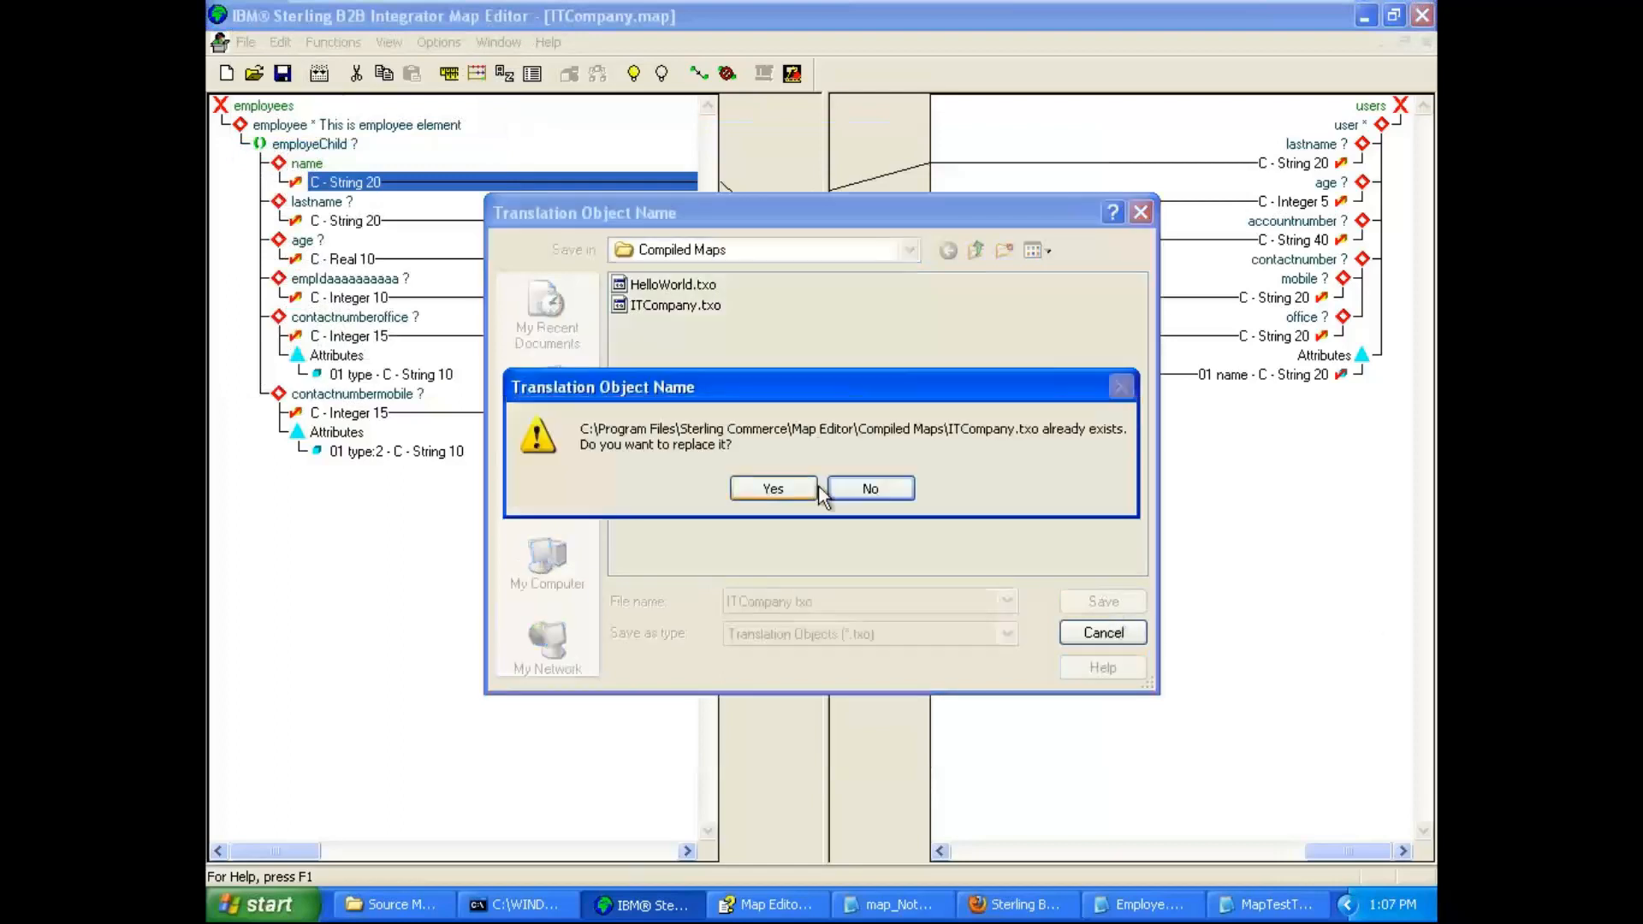
{"action": "left_click", "coordinate": [804, 484]}
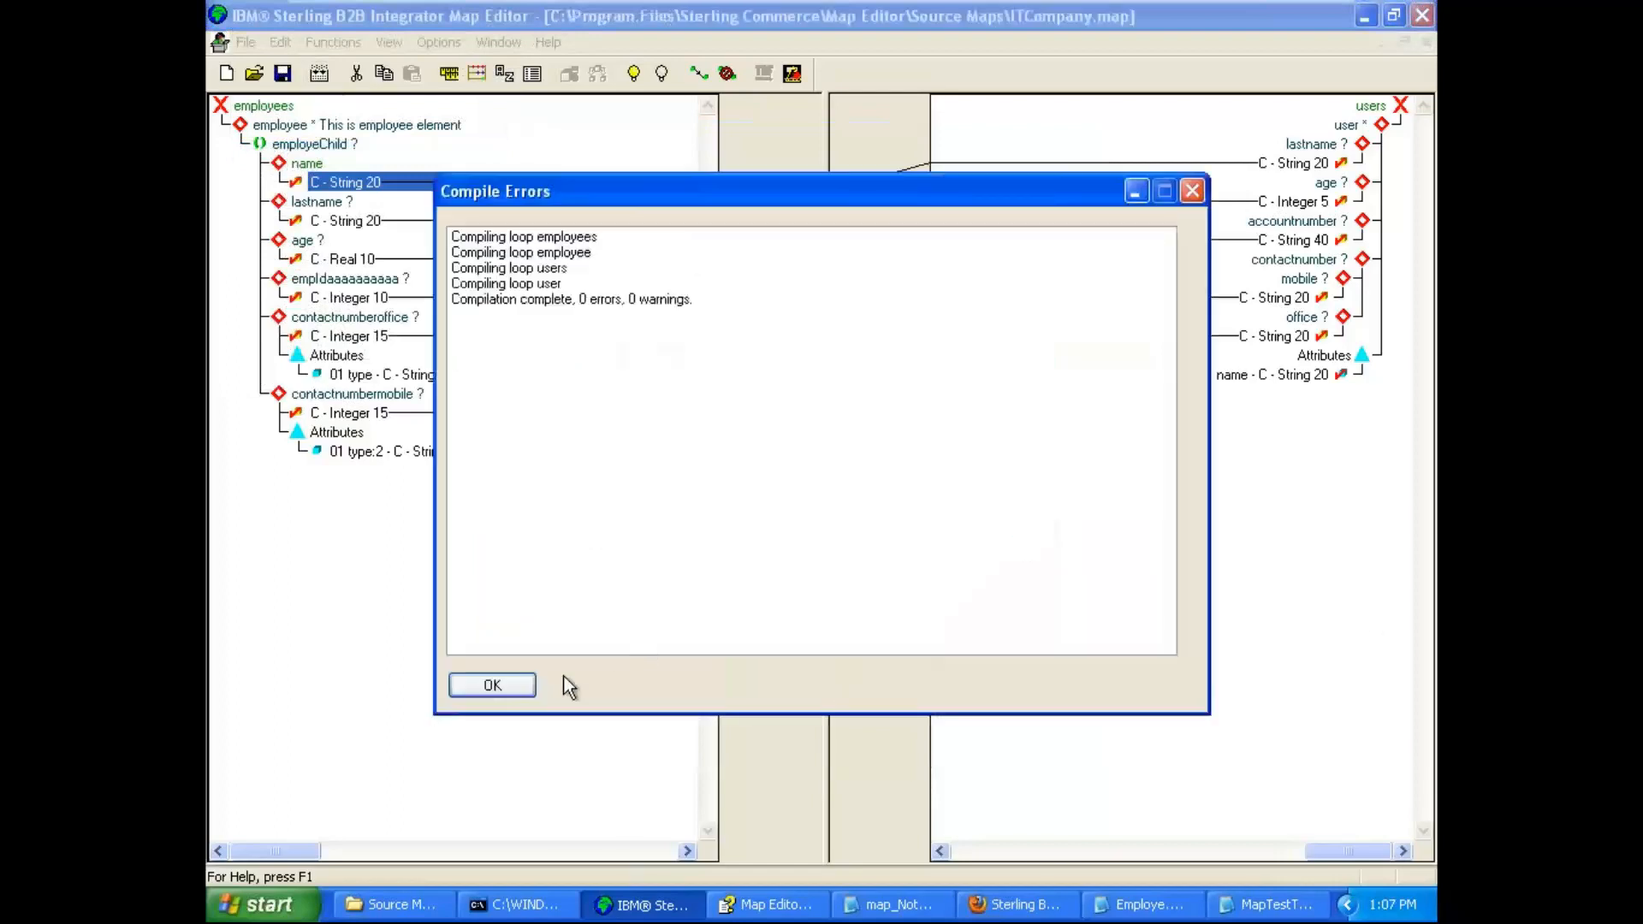
{"action": "left_click", "coordinate": [517, 690]}
Close the old MapTestTxResult.txt output and run the map test on the recompiled ITCompany map.
{"action": "left_click", "coordinate": [1284, 905]}
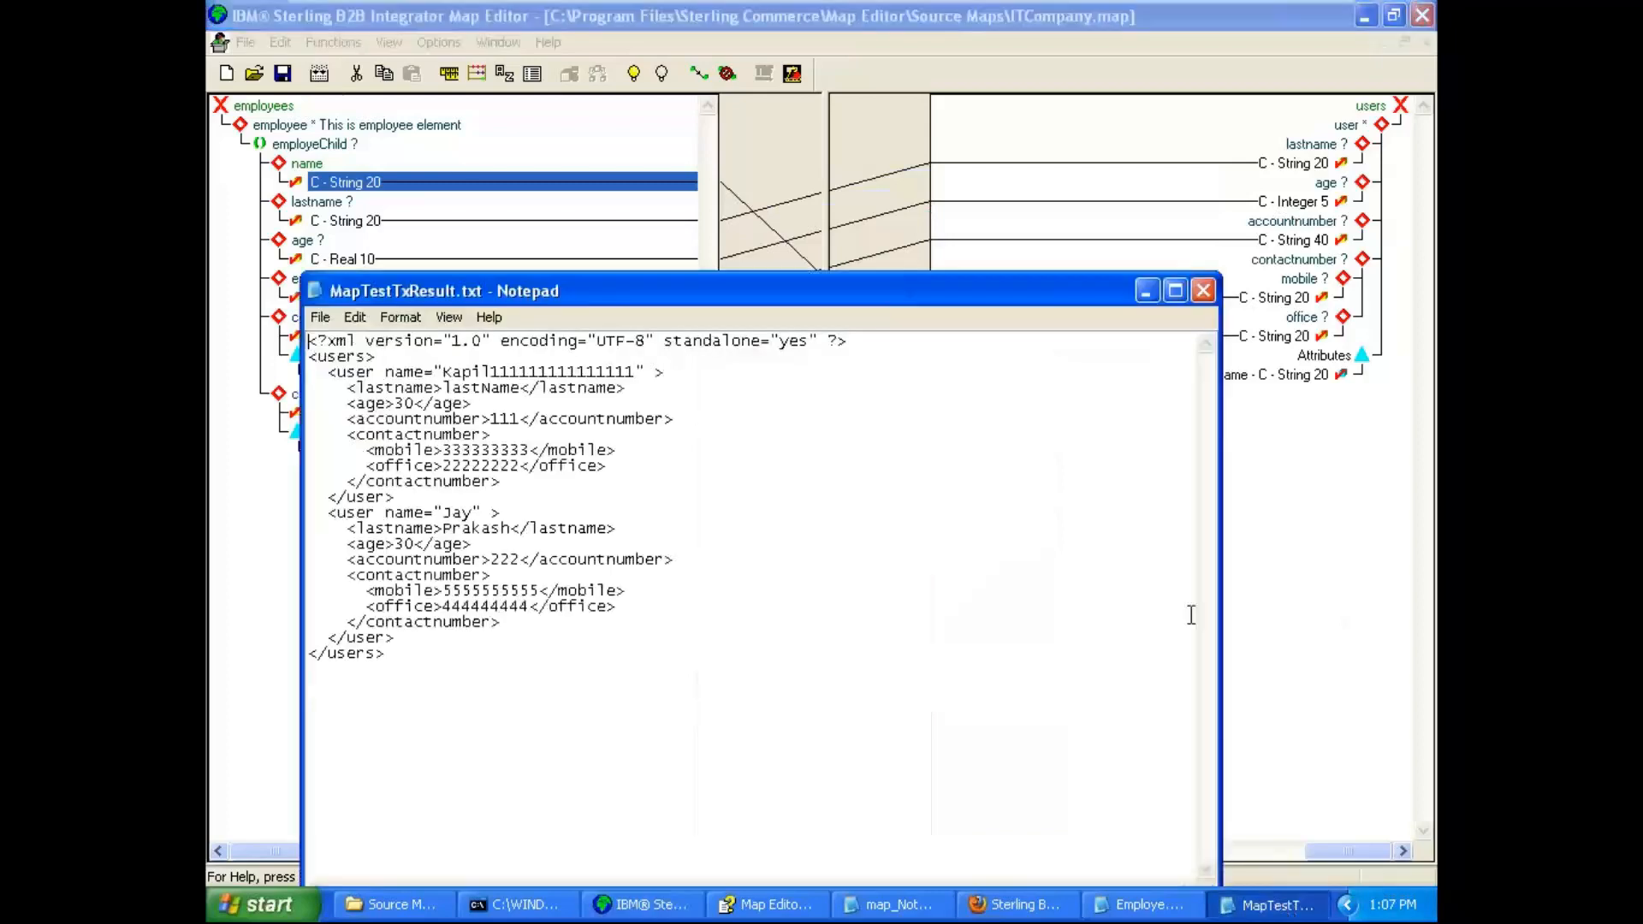
{"action": "left_click", "coordinate": [1203, 292]}
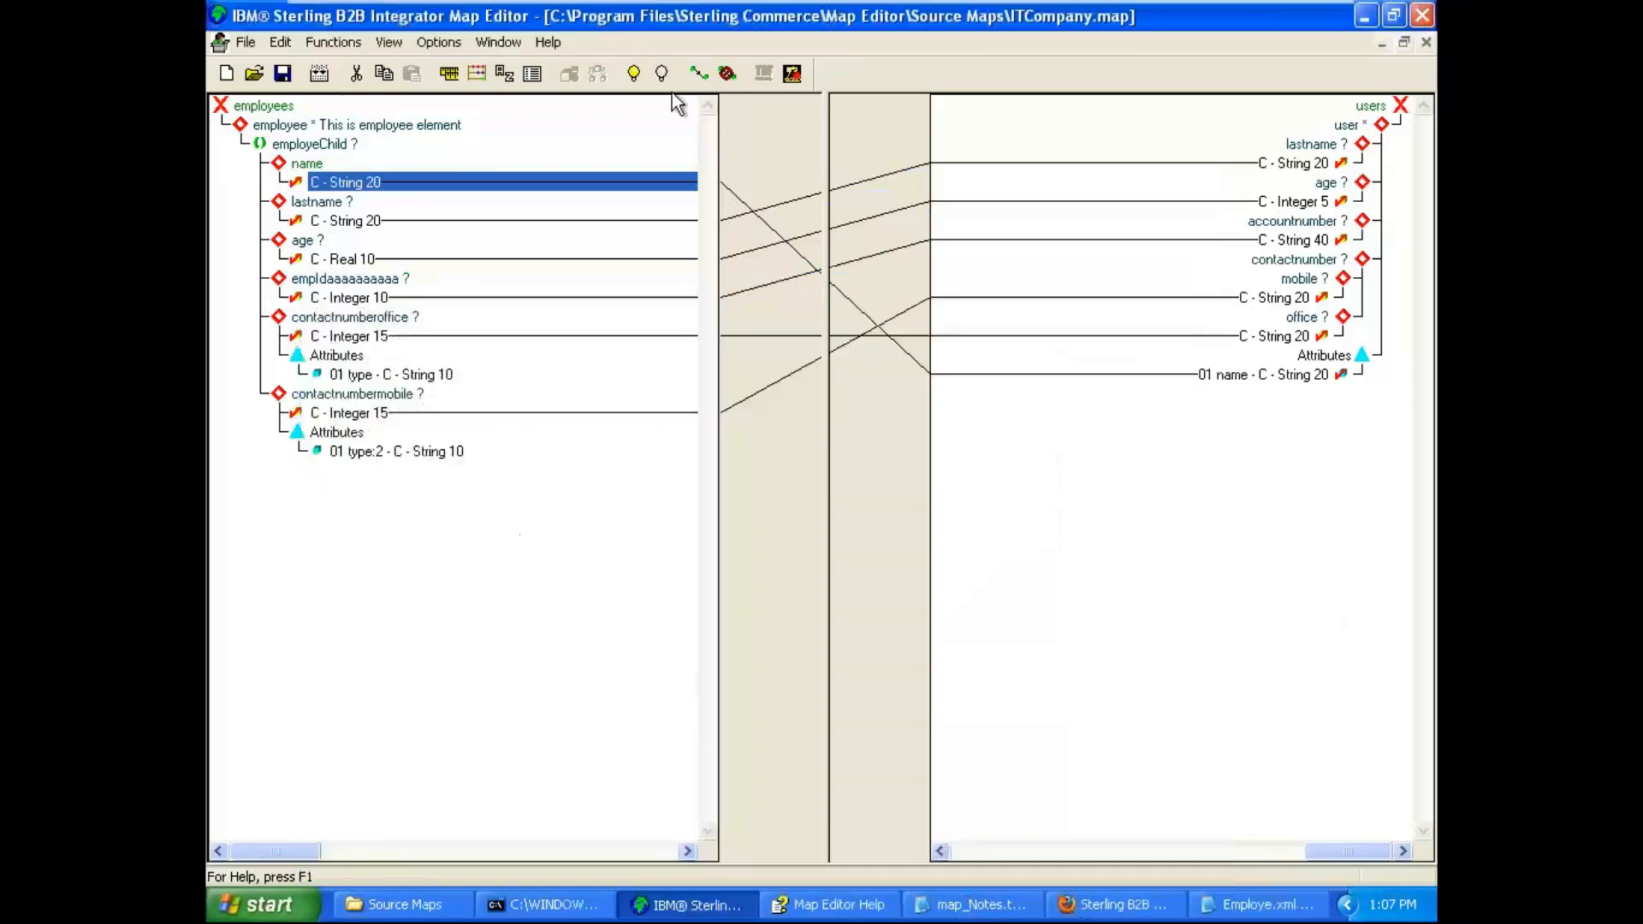
{"action": "left_click", "coordinate": [792, 75]}
{"action": "left_click", "coordinate": [773, 575]}
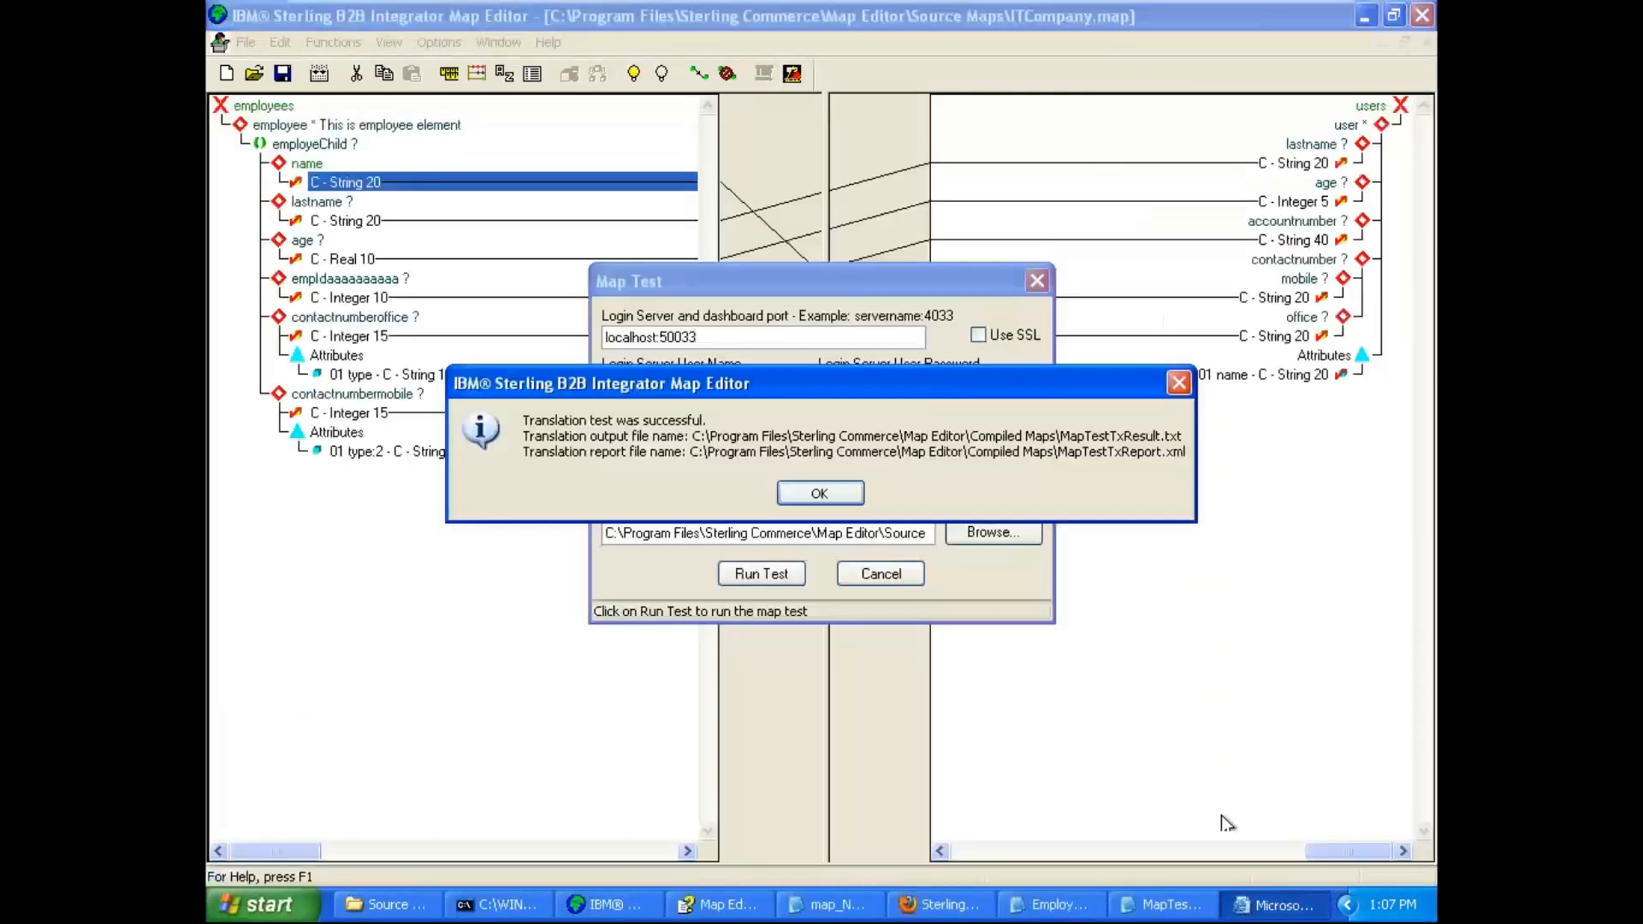
{"action": "left_click", "coordinate": [822, 494]}
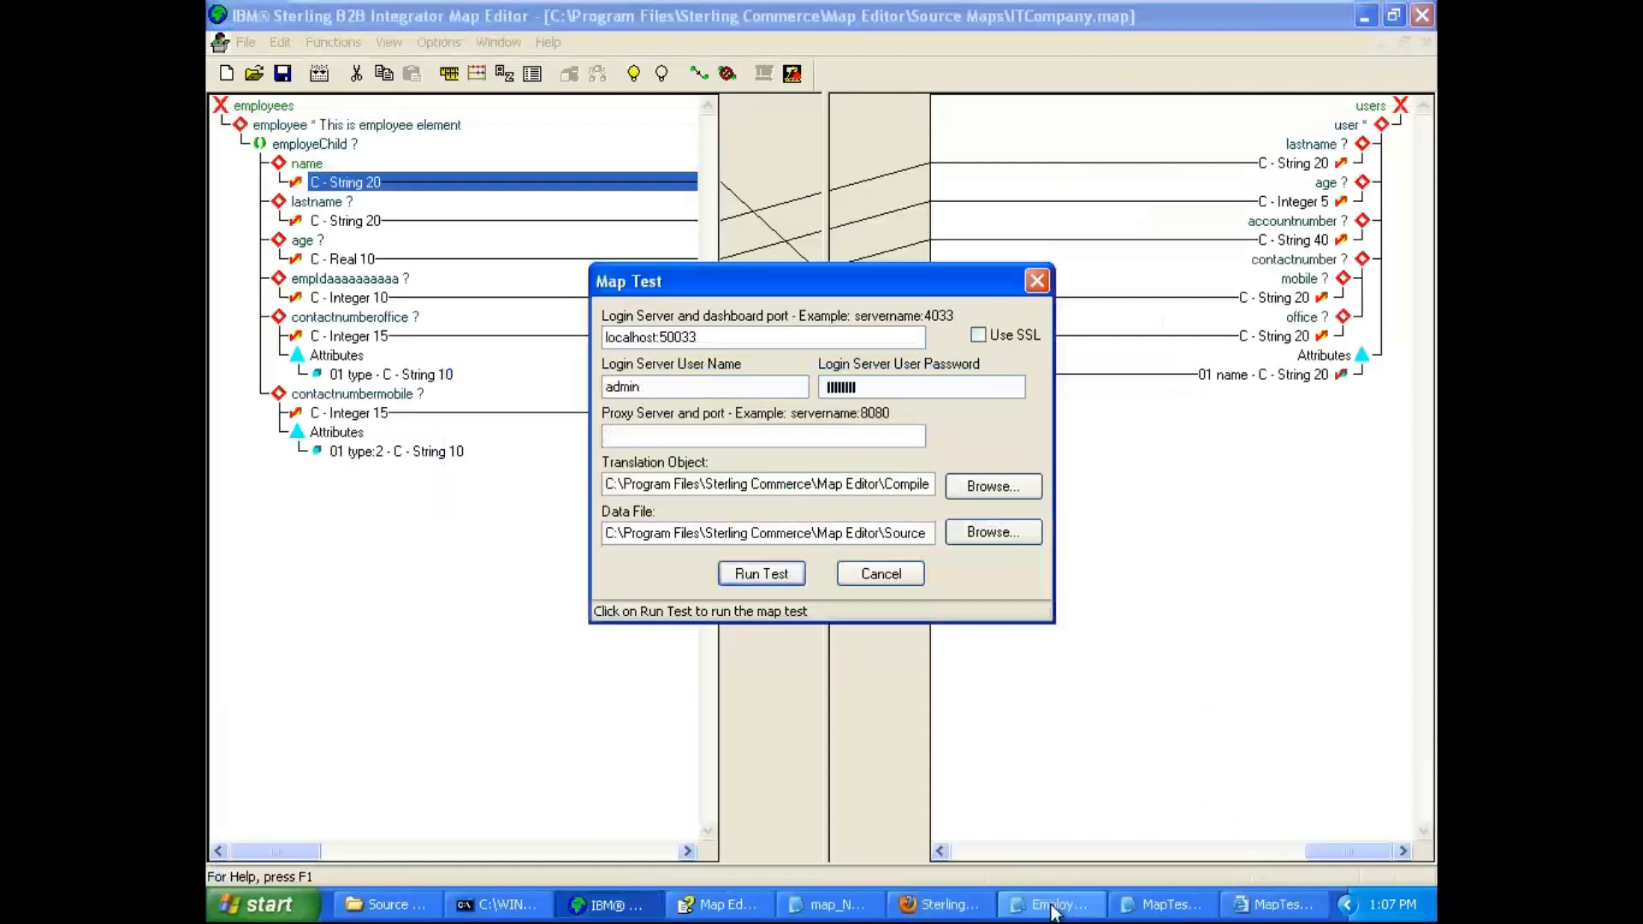
Open MapTestTxReport.xml in Internet Explorer, allow its blocked content, and examine the error entries for the name field.
{"action": "left_click", "coordinate": [1226, 912]}
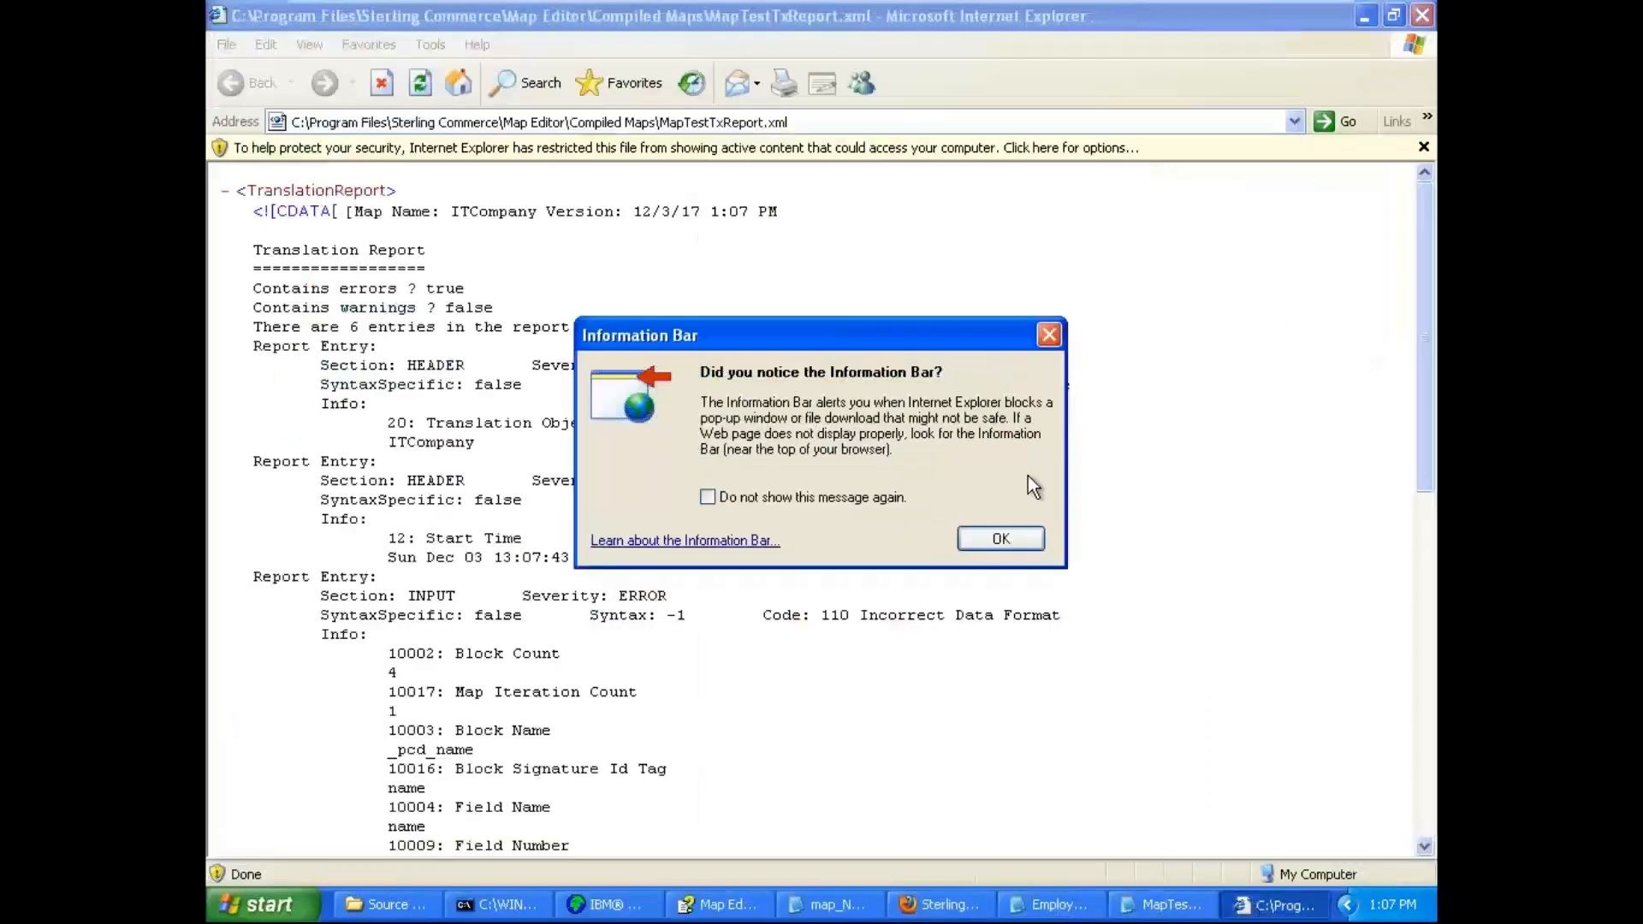
{"action": "left_click", "coordinate": [1013, 537]}
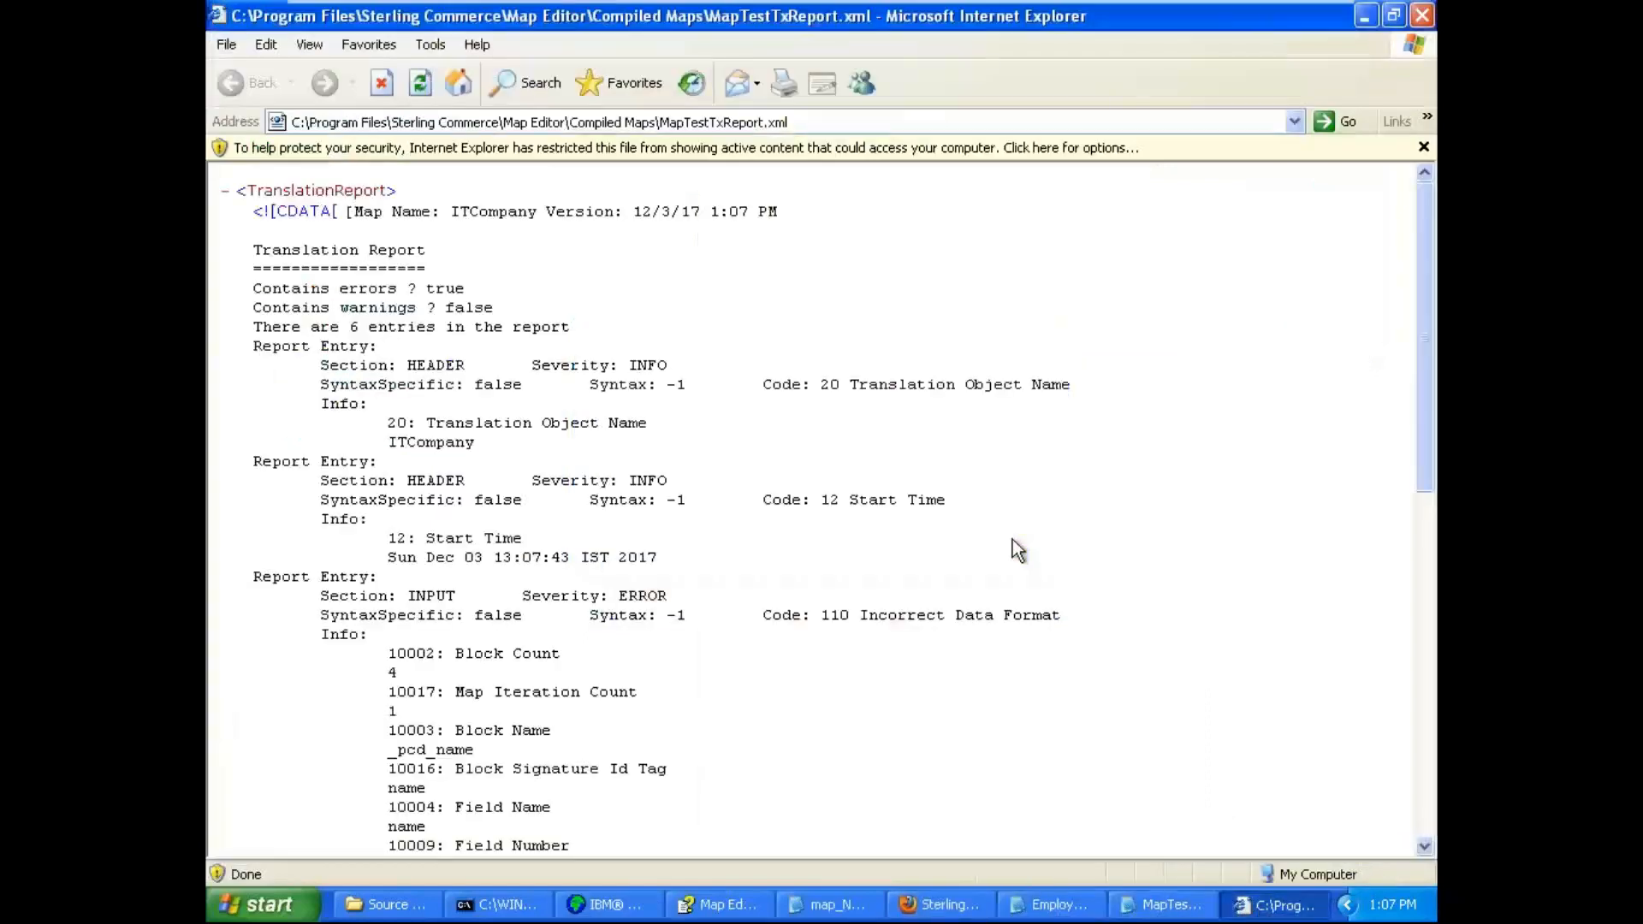
{"action": "left_click", "coordinate": [925, 147]}
{"action": "left_click", "coordinate": [950, 157]}
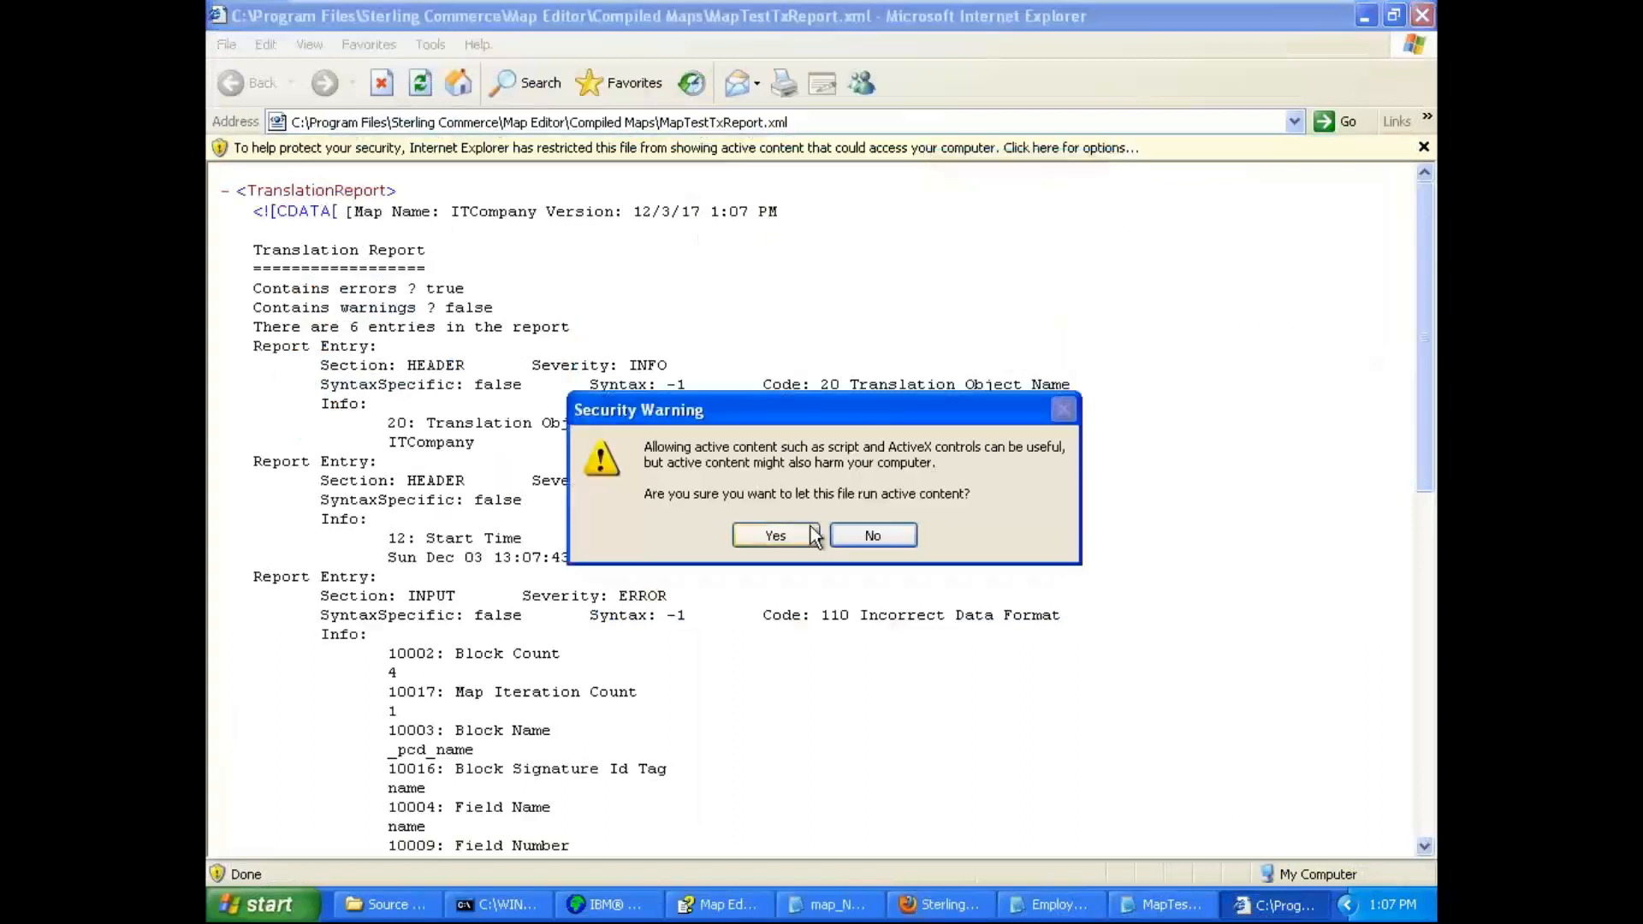
{"action": "left_click", "coordinate": [782, 538]}
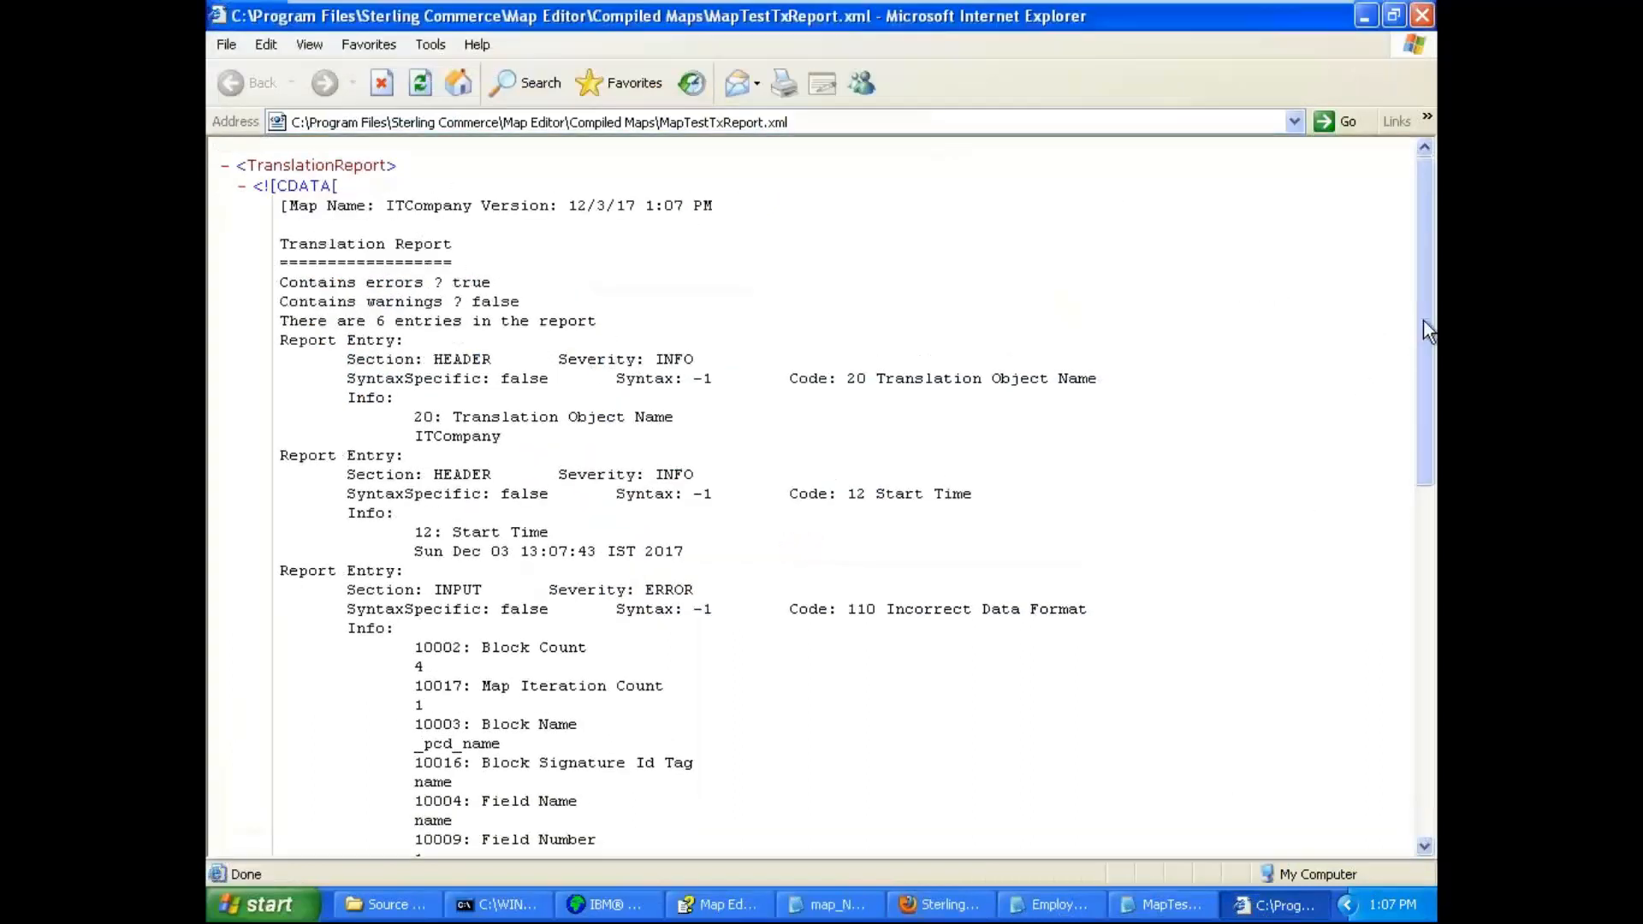
{"action": "left_click_drag", "start_coordinate": [1424, 320], "coordinate": [1424, 429]}
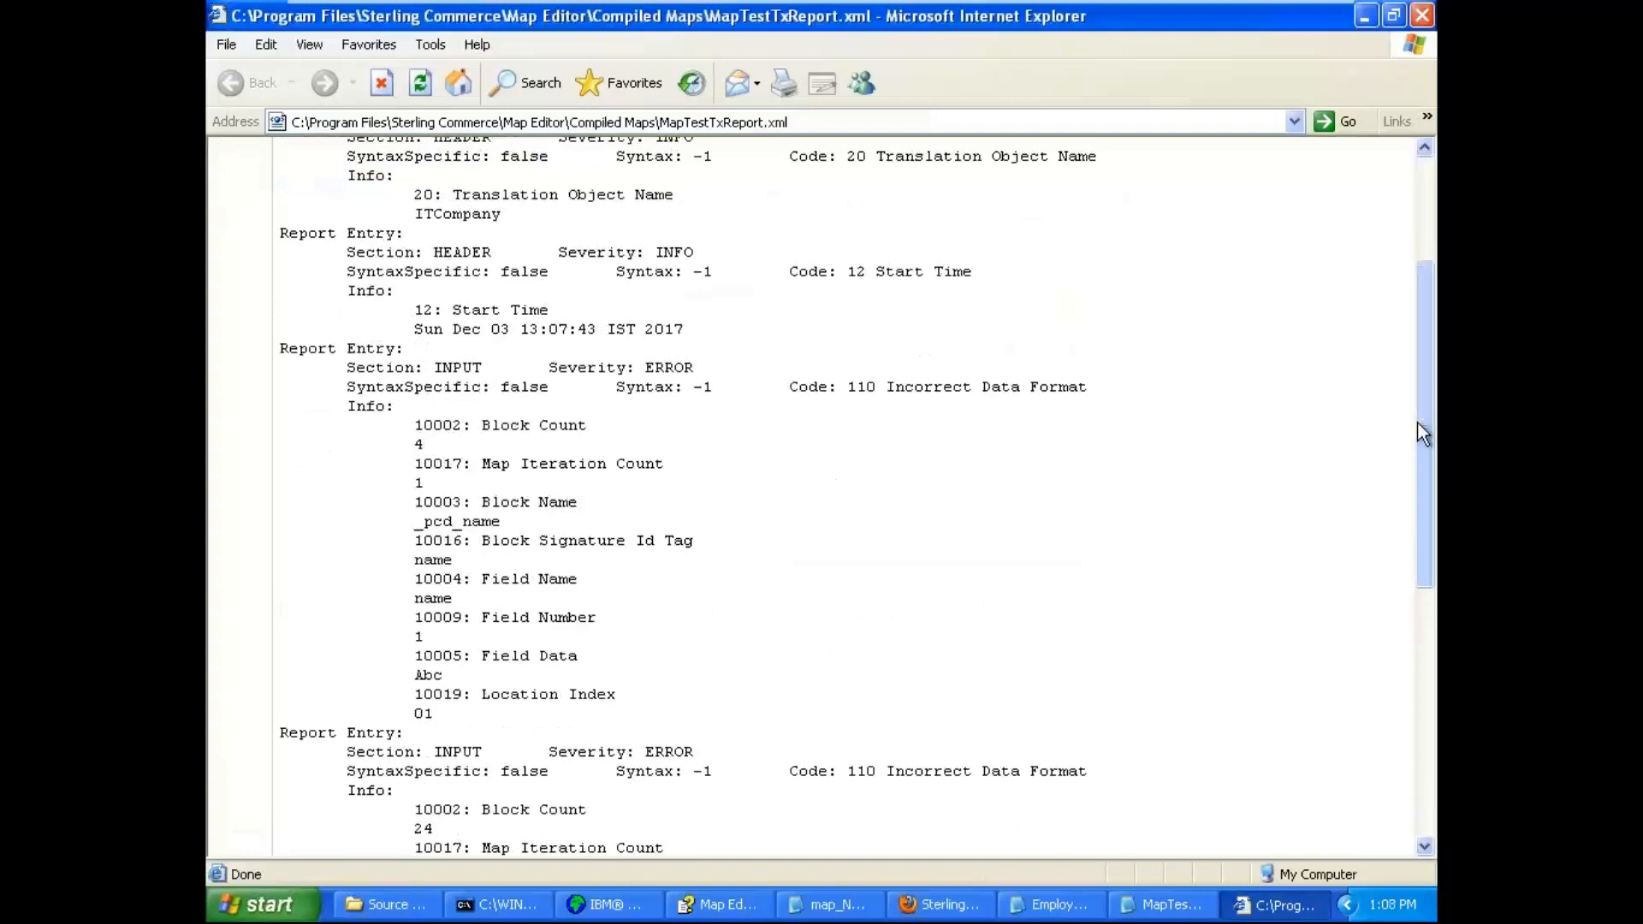
Examine the first Incorrect Data Format entry in the translation report, including its block signature tag and field data.
{"action": "double_click", "coordinate": [966, 387]}
{"action": "double_click", "coordinate": [1001, 387]}
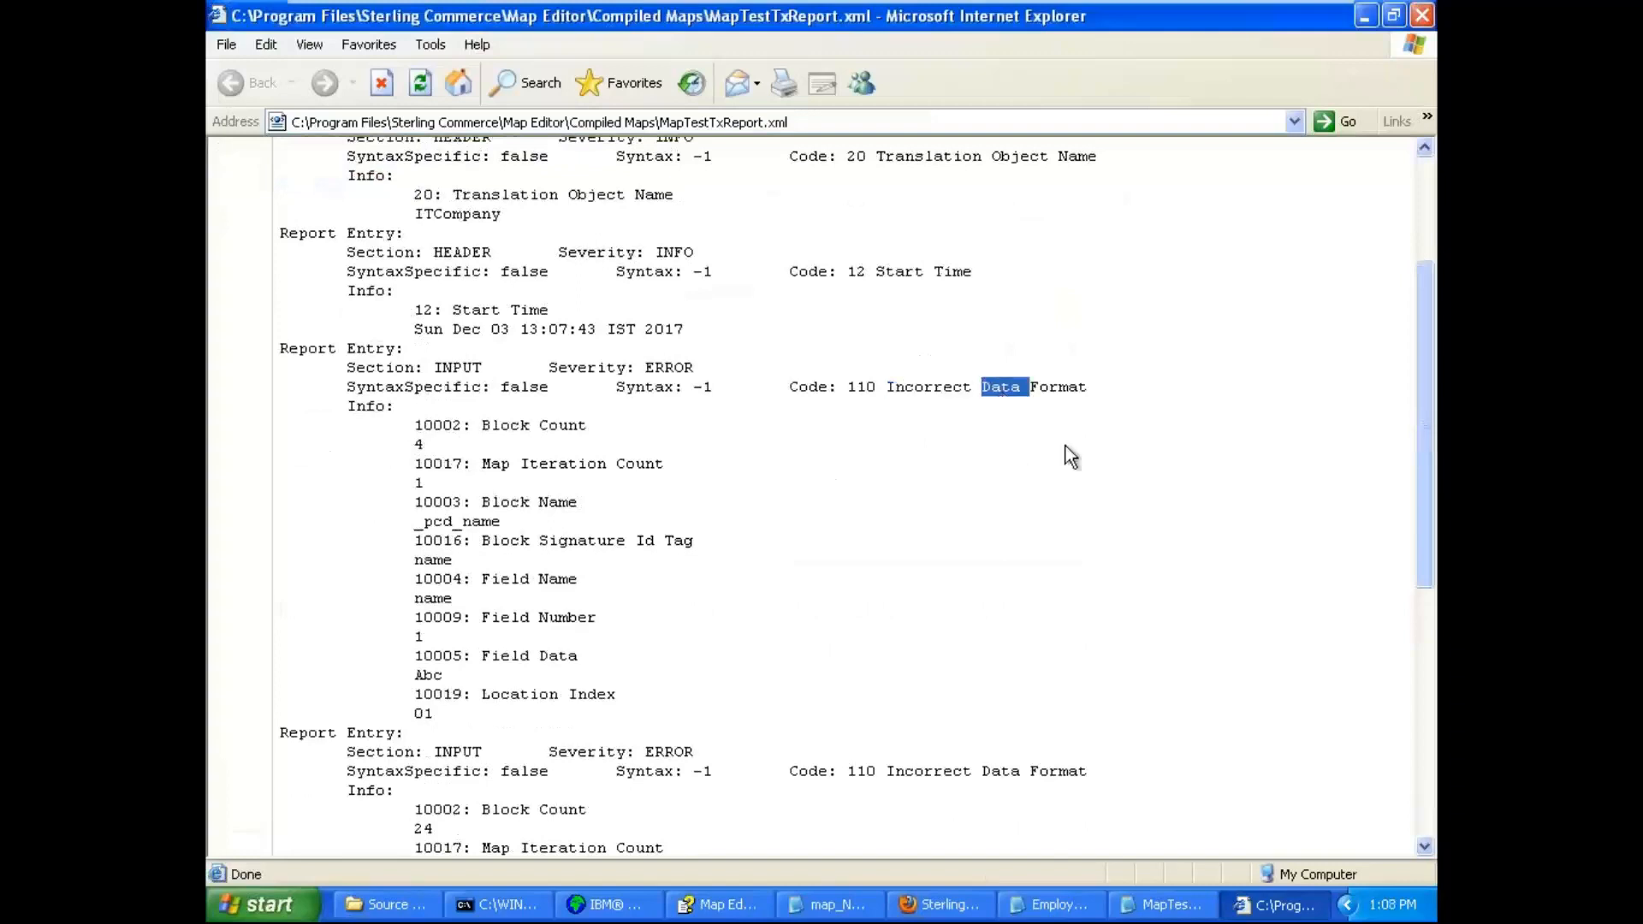
{"action": "left_click", "coordinate": [1058, 386]}
{"action": "double_click", "coordinate": [435, 560]}
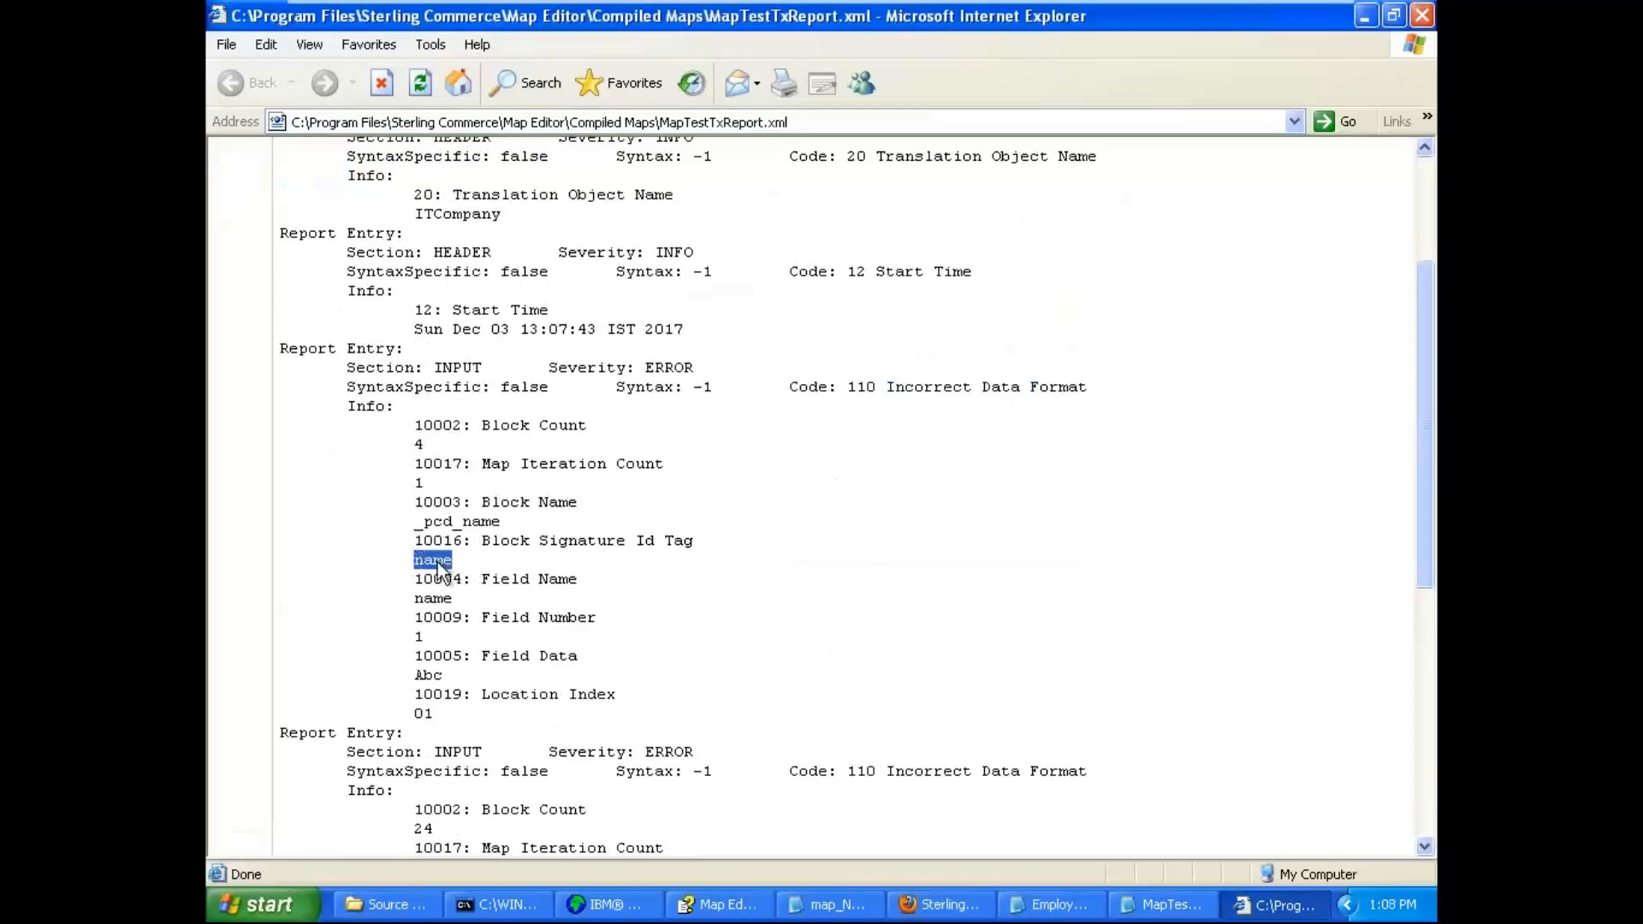
{"action": "double_click", "coordinate": [427, 676]}
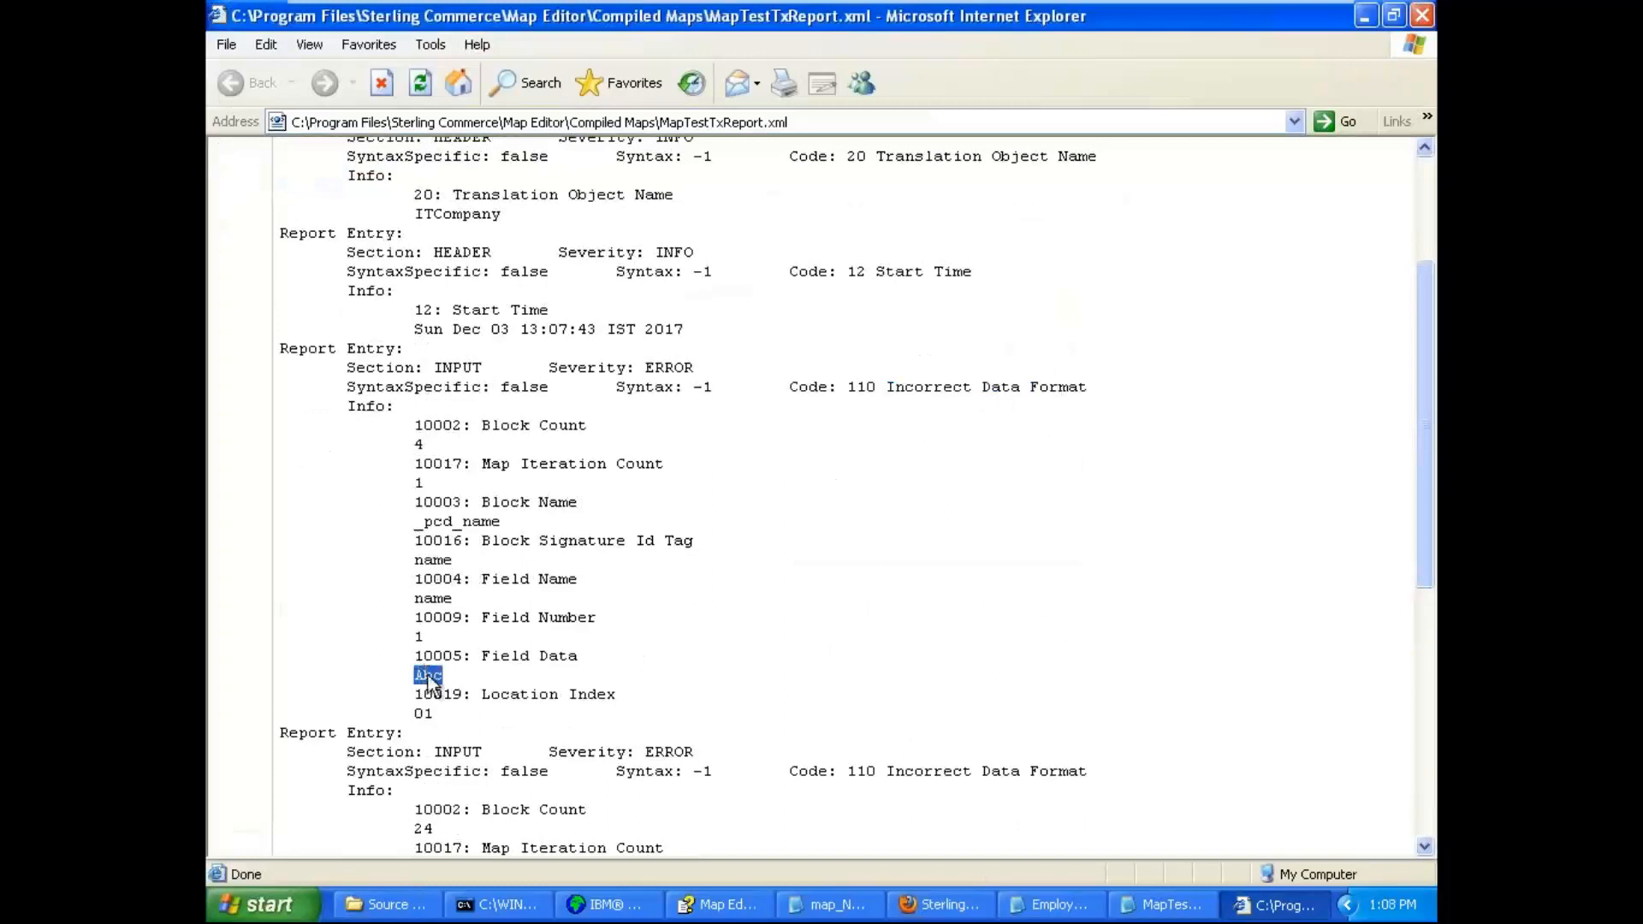
{"action": "triple_click", "coordinate": [427, 676]}
{"action": "double_click", "coordinate": [426, 677]}
Change the first employee's name value to ABC in the Employe.xml input file in Notepad.
{"action": "left_click", "coordinate": [1144, 909]}
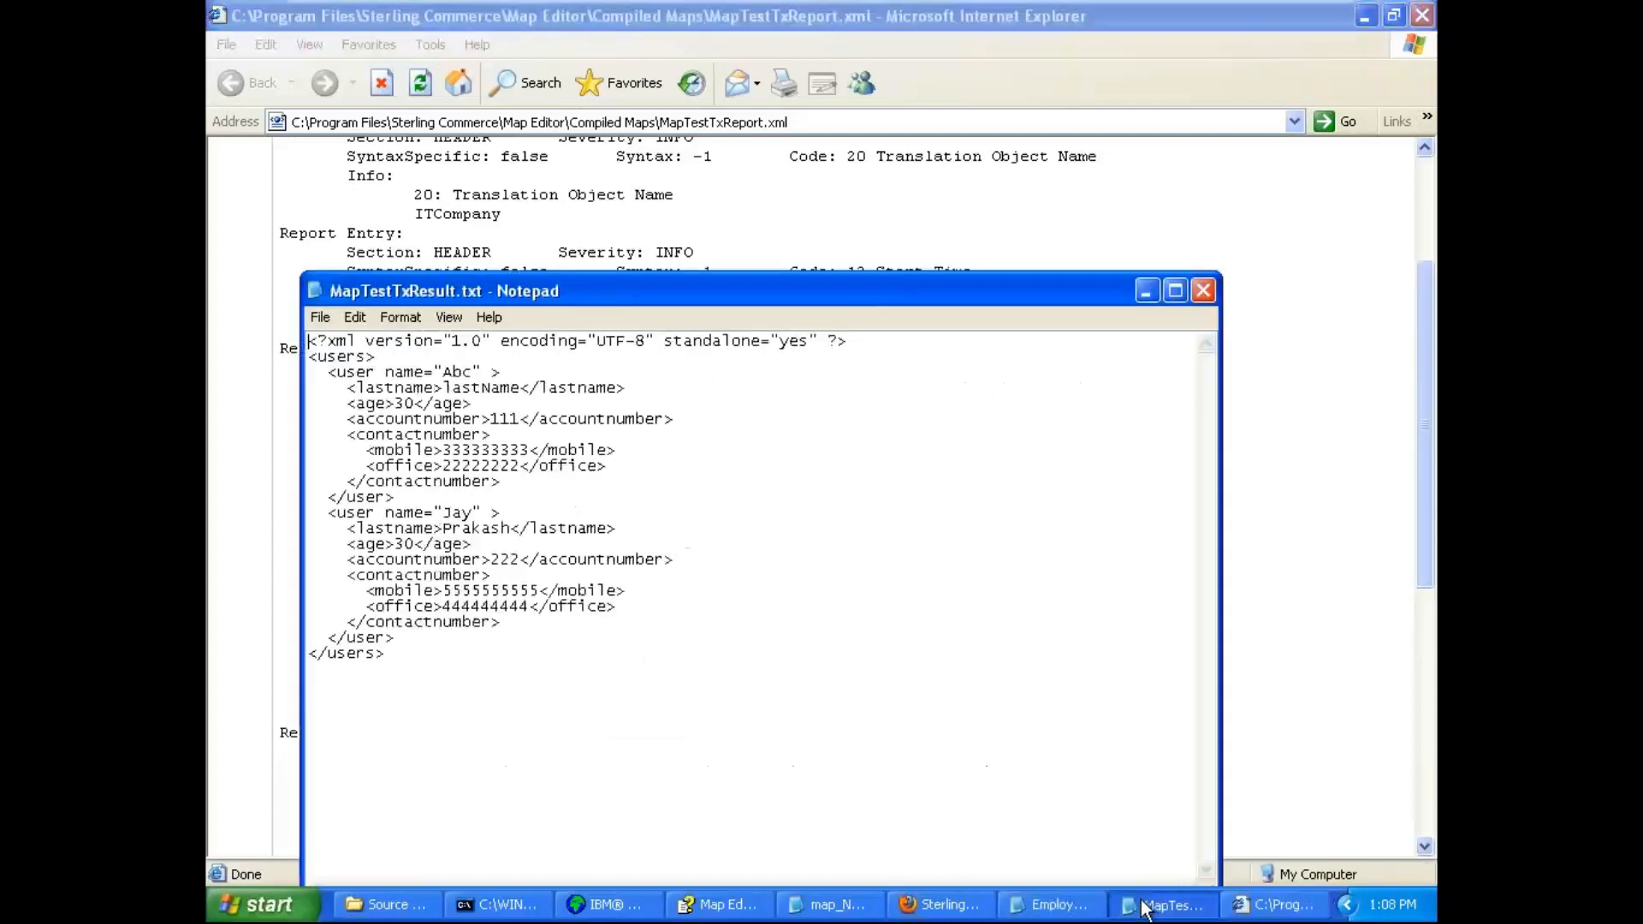
{"action": "left_click", "coordinate": [1061, 906]}
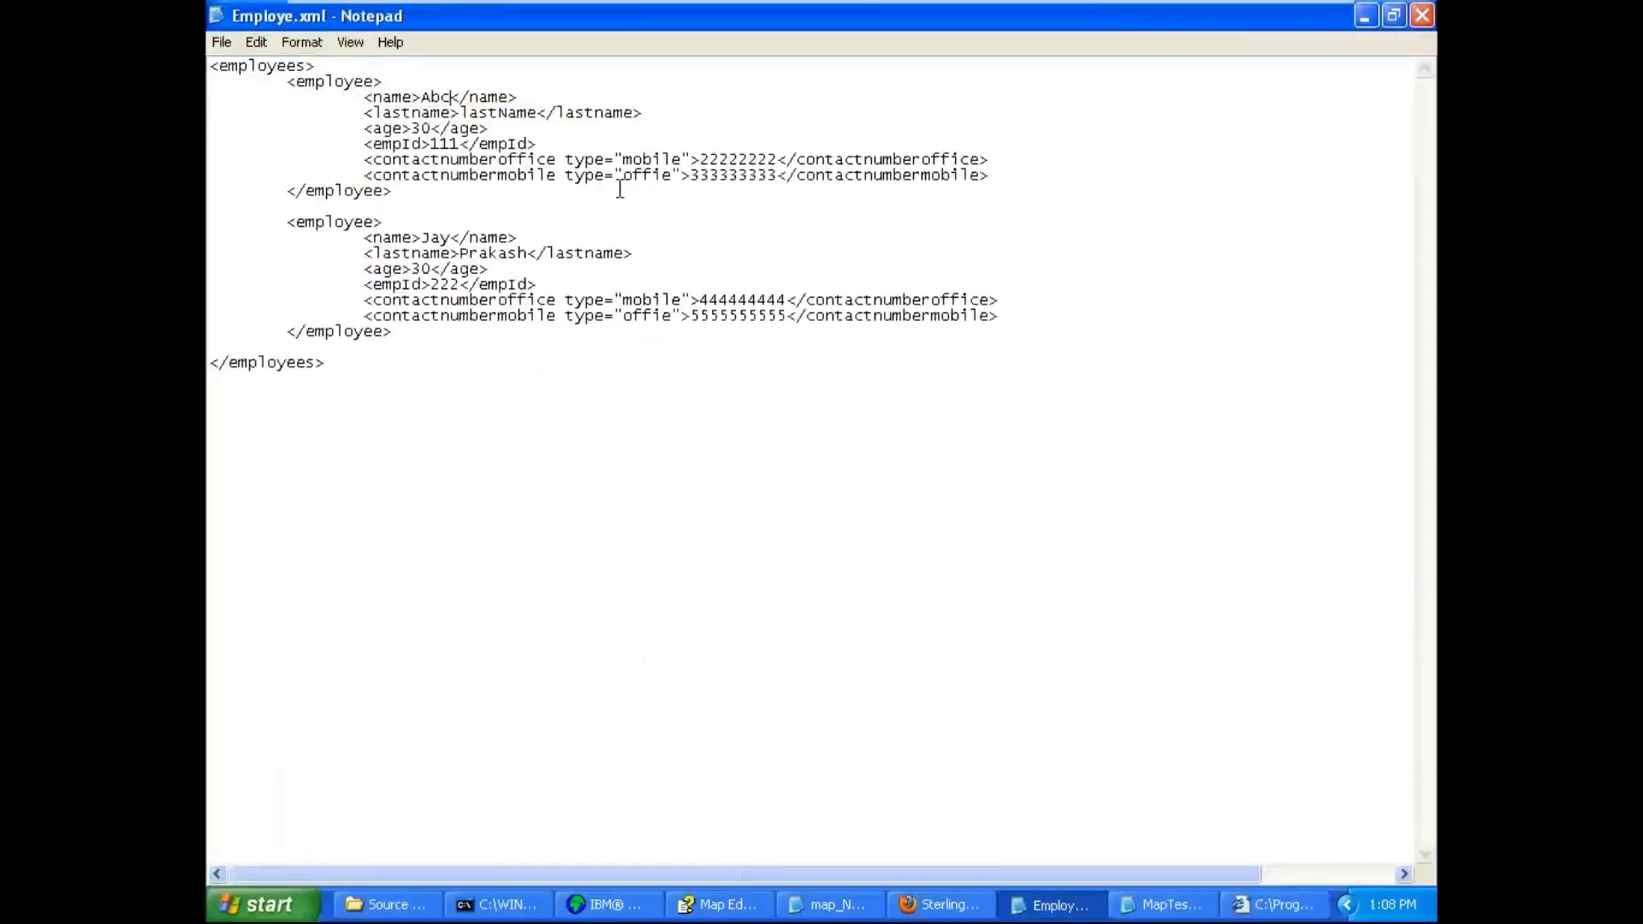
{"action": "left_click", "coordinate": [442, 98]}
{"action": "key", "text": "shift+Right"}
{"action": "key", "text": "Right"}
{"action": "key", "text": "BackSpace"}
{"action": "key", "text": "BackSpace"}
{"action": "type", "text": "BC"}
Switch to Map Editor and run the ITCompany map test again on the edited input data.
{"action": "left_click", "coordinate": [1058, 908]}
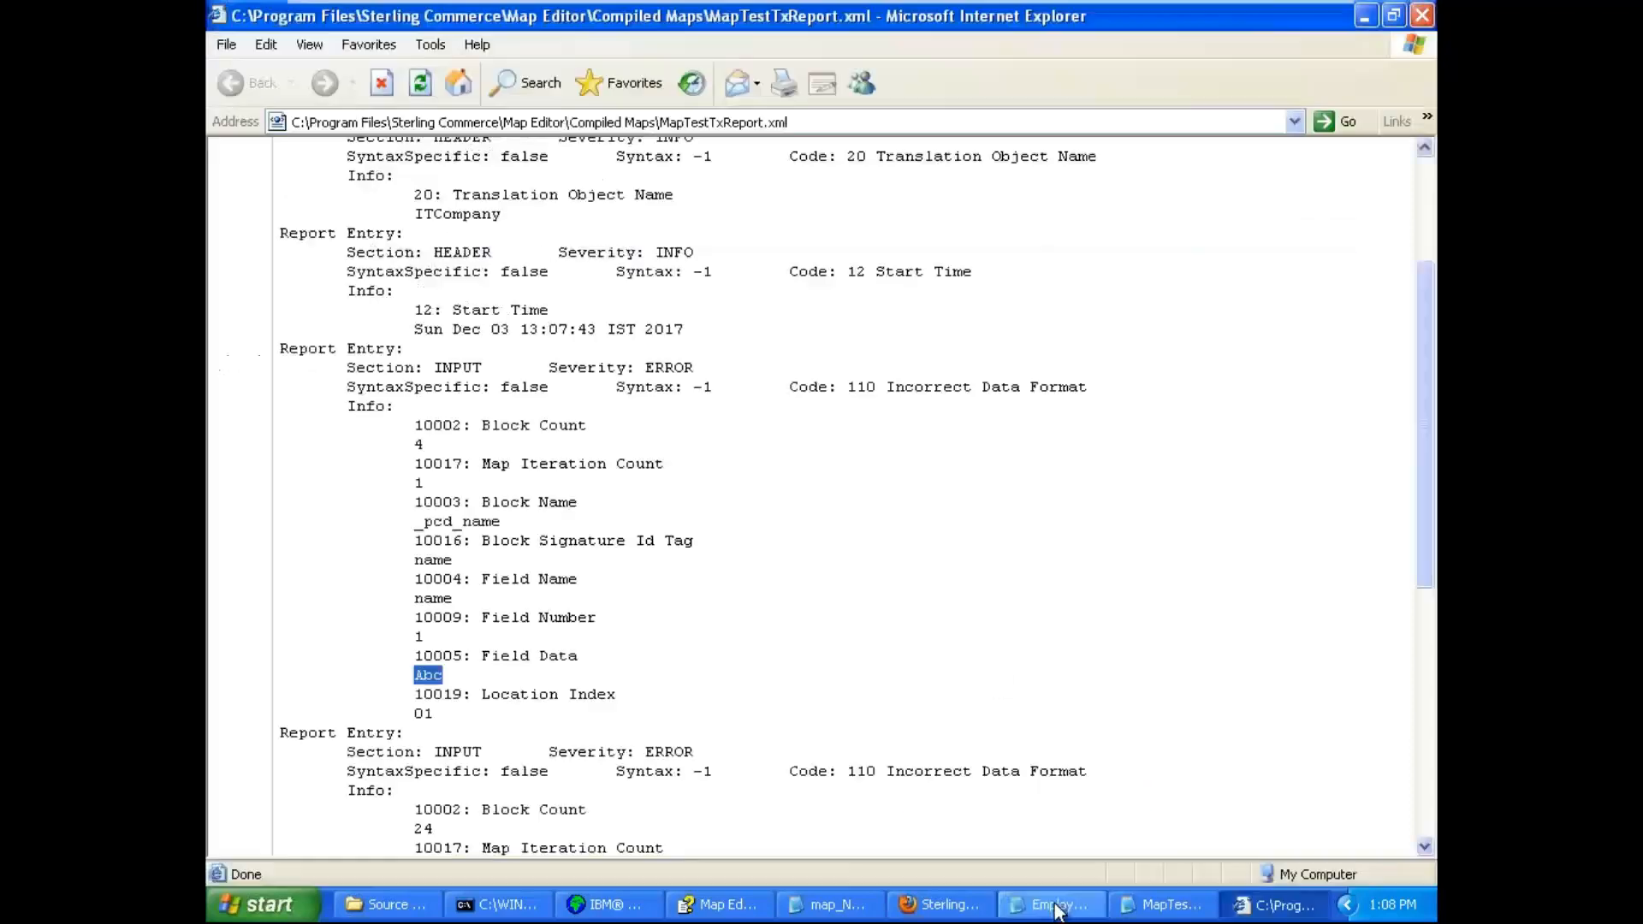
{"action": "left_click", "coordinate": [1365, 15]}
{"action": "left_click", "coordinate": [777, 571]}
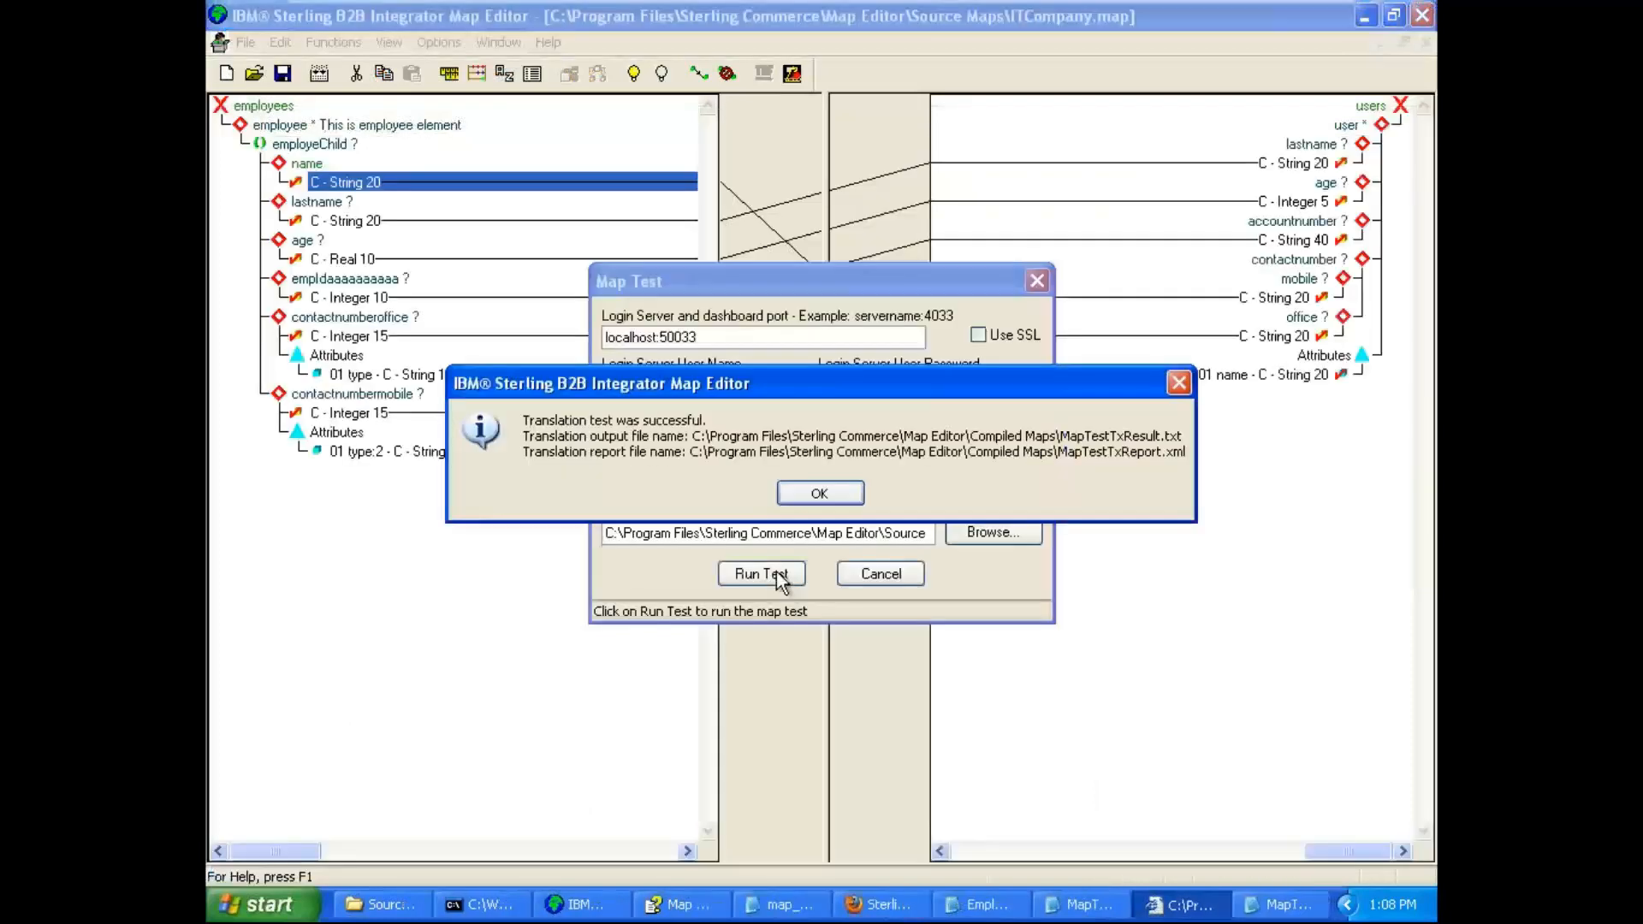
{"action": "left_click", "coordinate": [834, 486]}
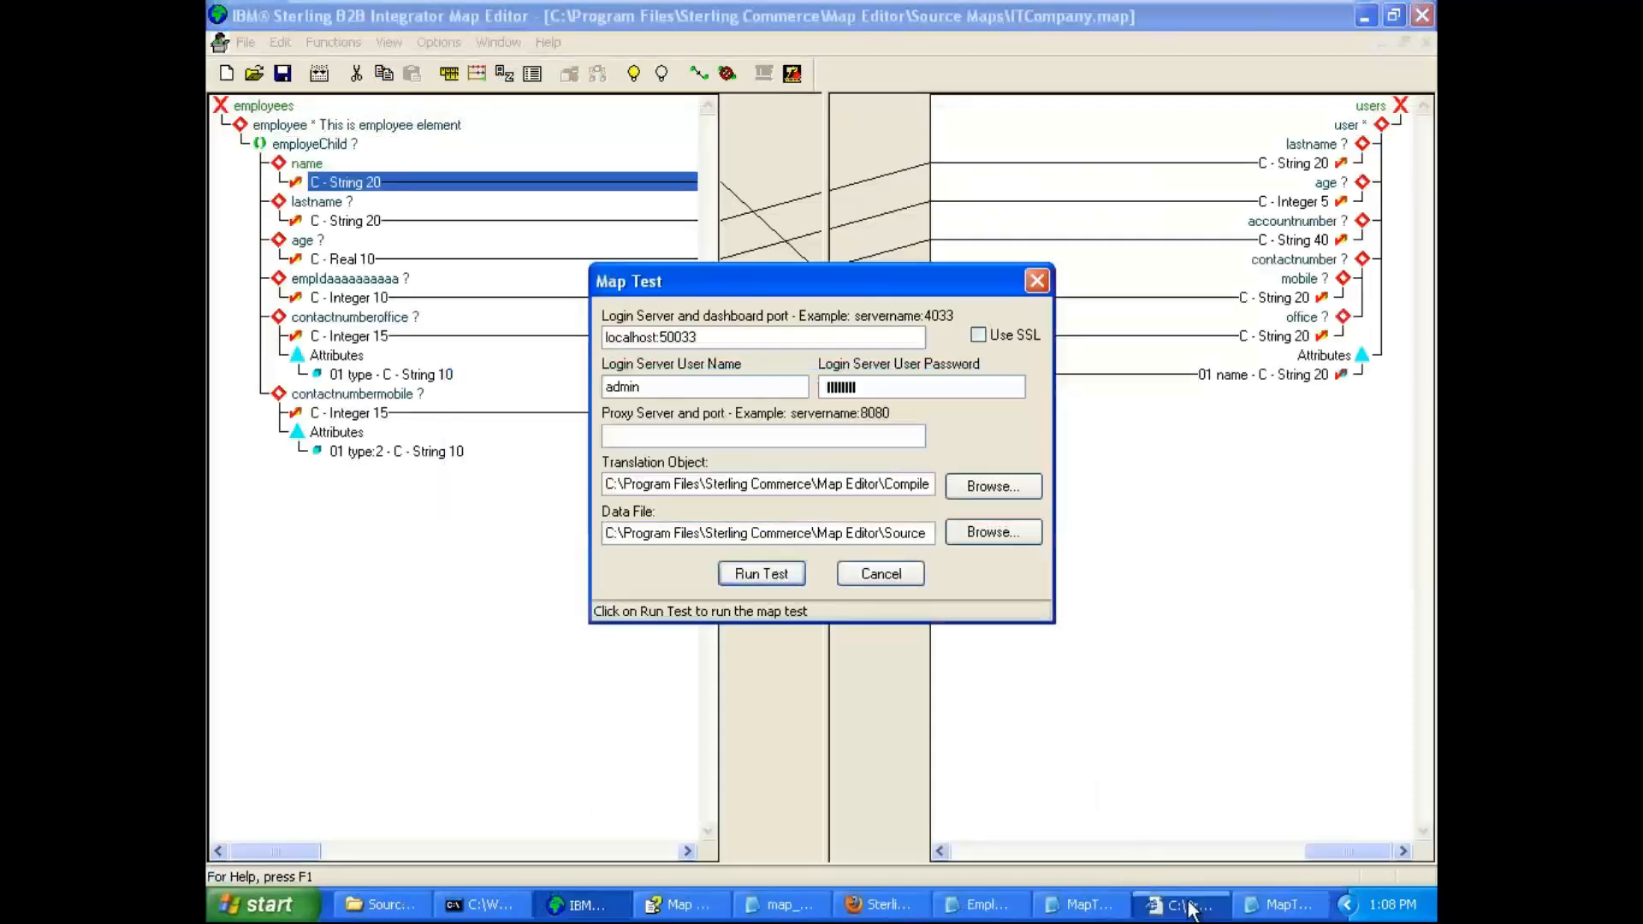
Reload MapTestTxReport.xml in Internet Explorer, allow its blocked content, and examine the error entry's signature tag and field data.
{"action": "left_click", "coordinate": [1190, 909]}
{"action": "left_click", "coordinate": [1020, 541]}
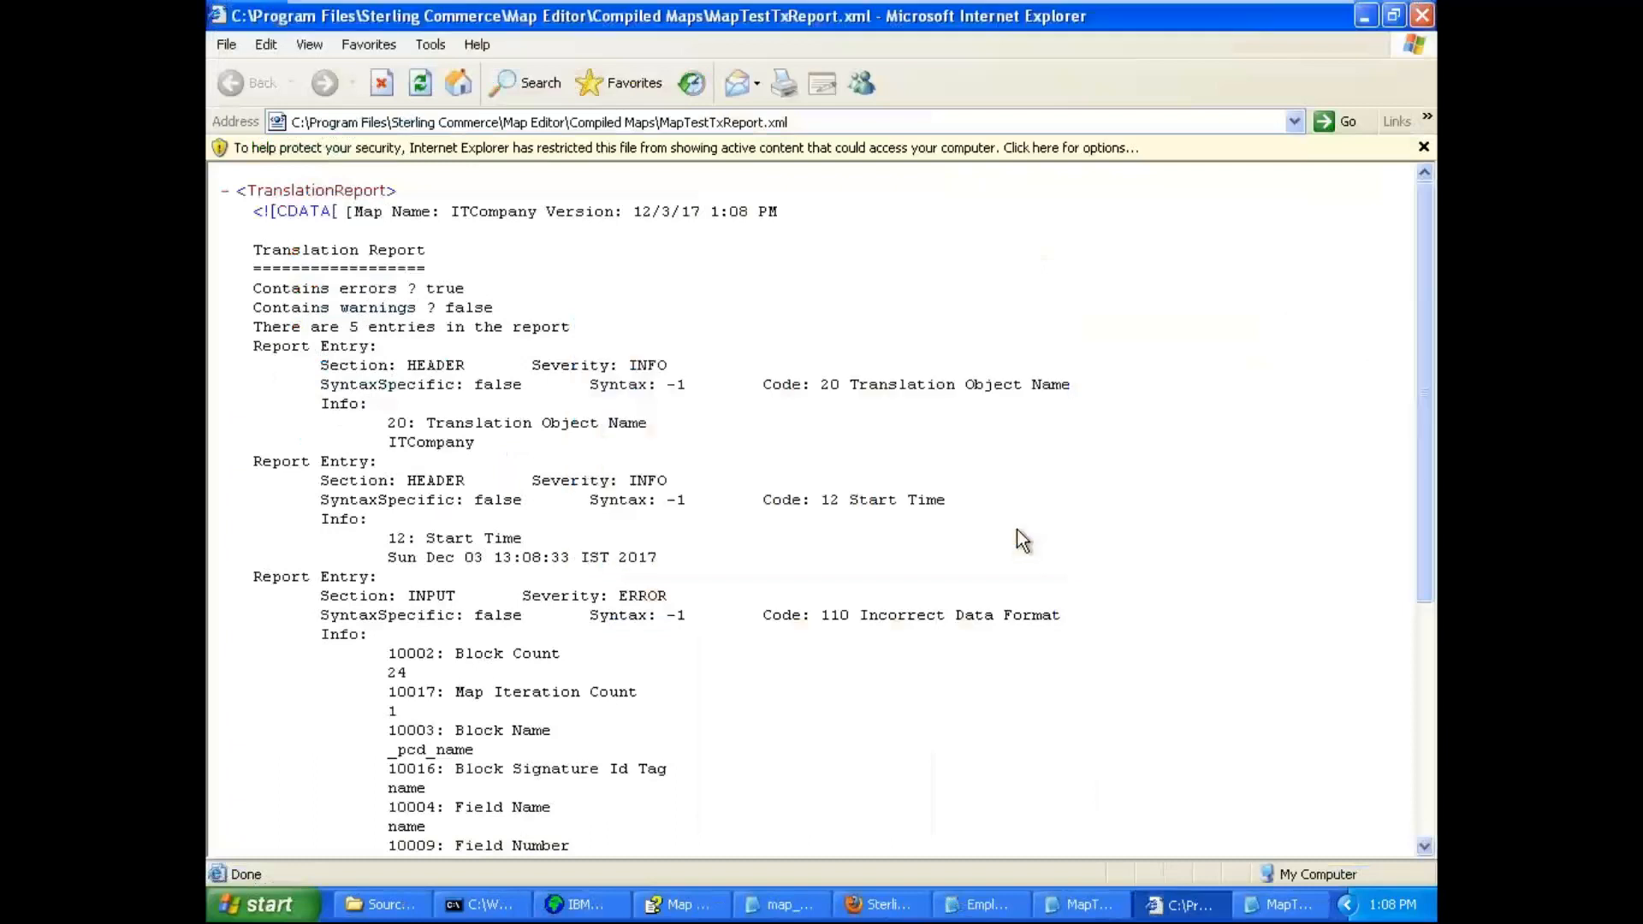
{"action": "left_click", "coordinate": [951, 147]}
{"action": "left_click", "coordinate": [975, 159]}
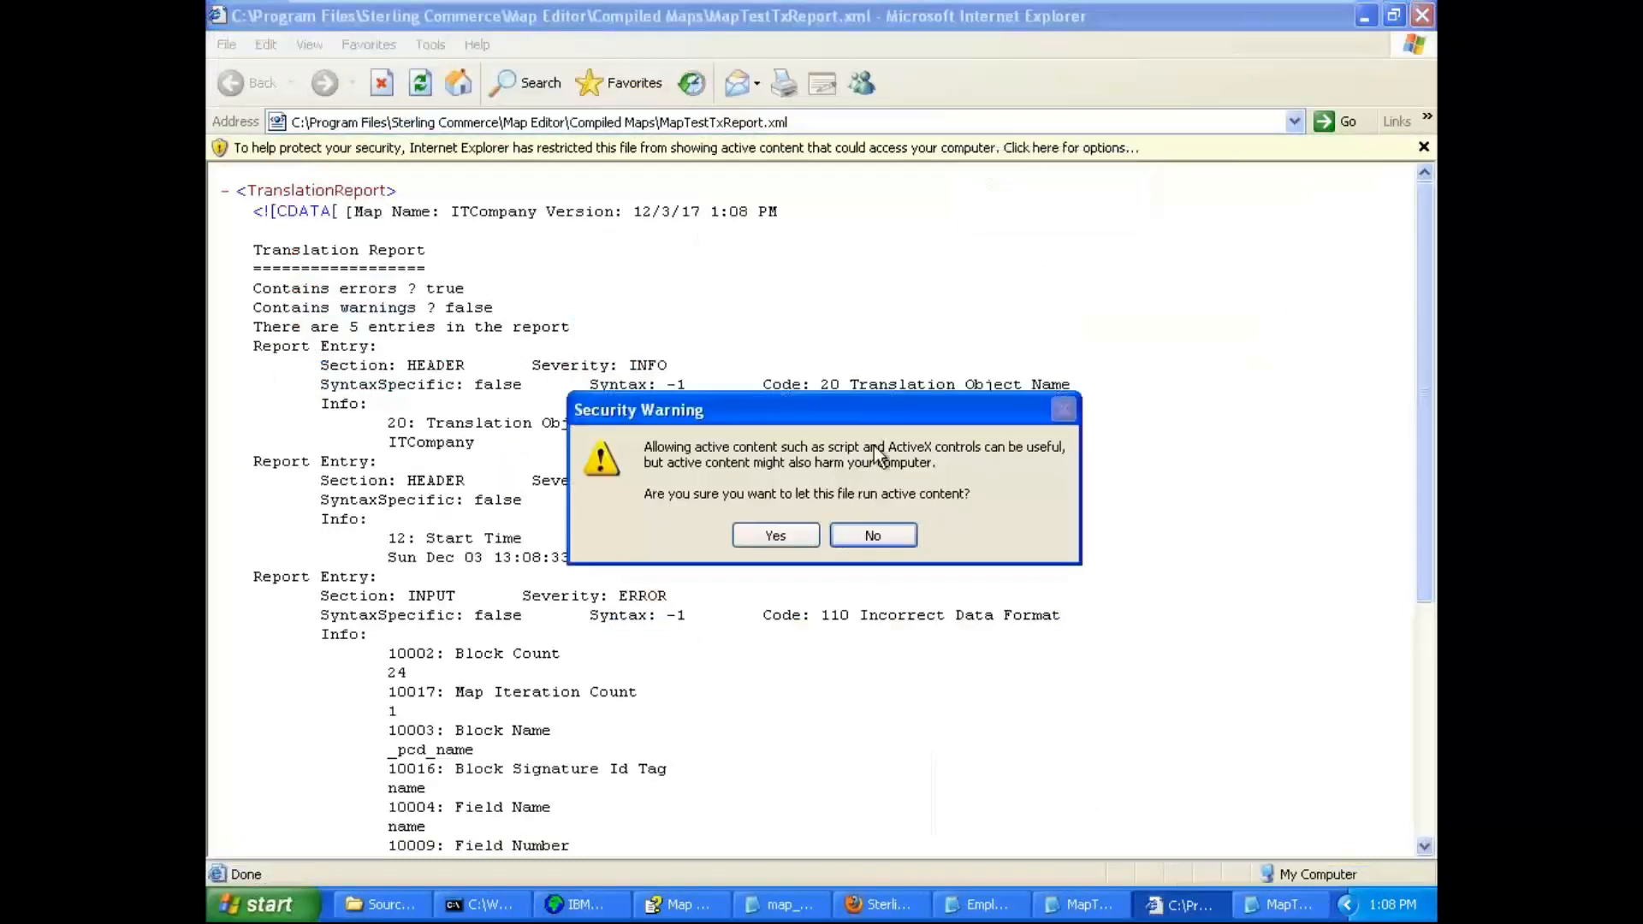
{"action": "left_click", "coordinate": [775, 536]}
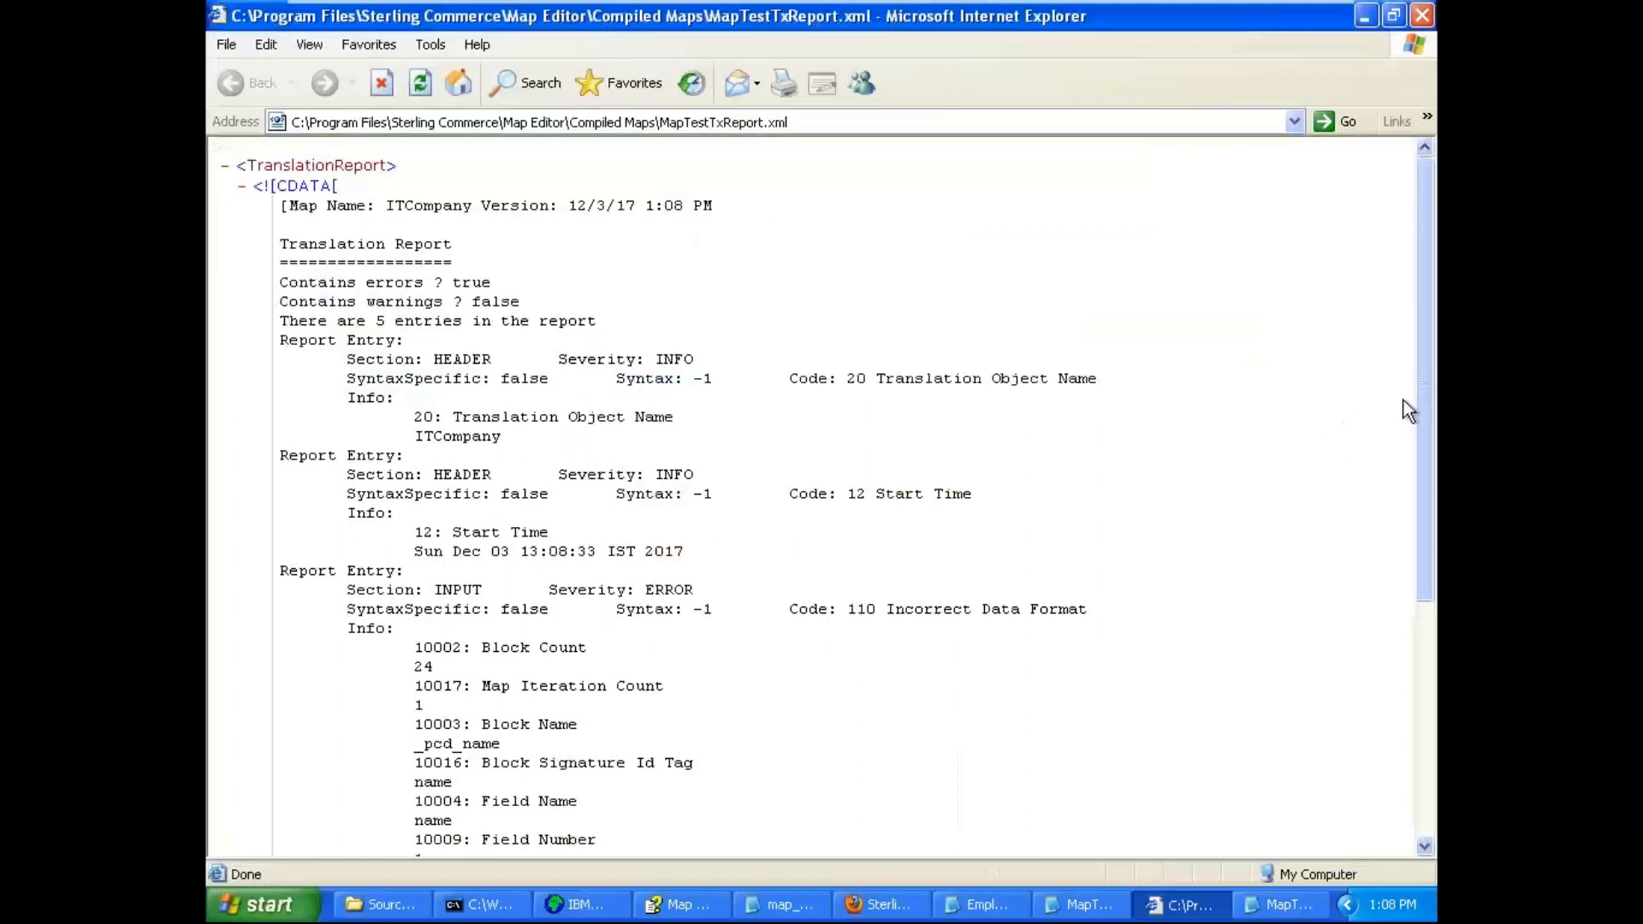
{"action": "left_click_drag", "start_coordinate": [1425, 394], "coordinate": [1432, 576]}
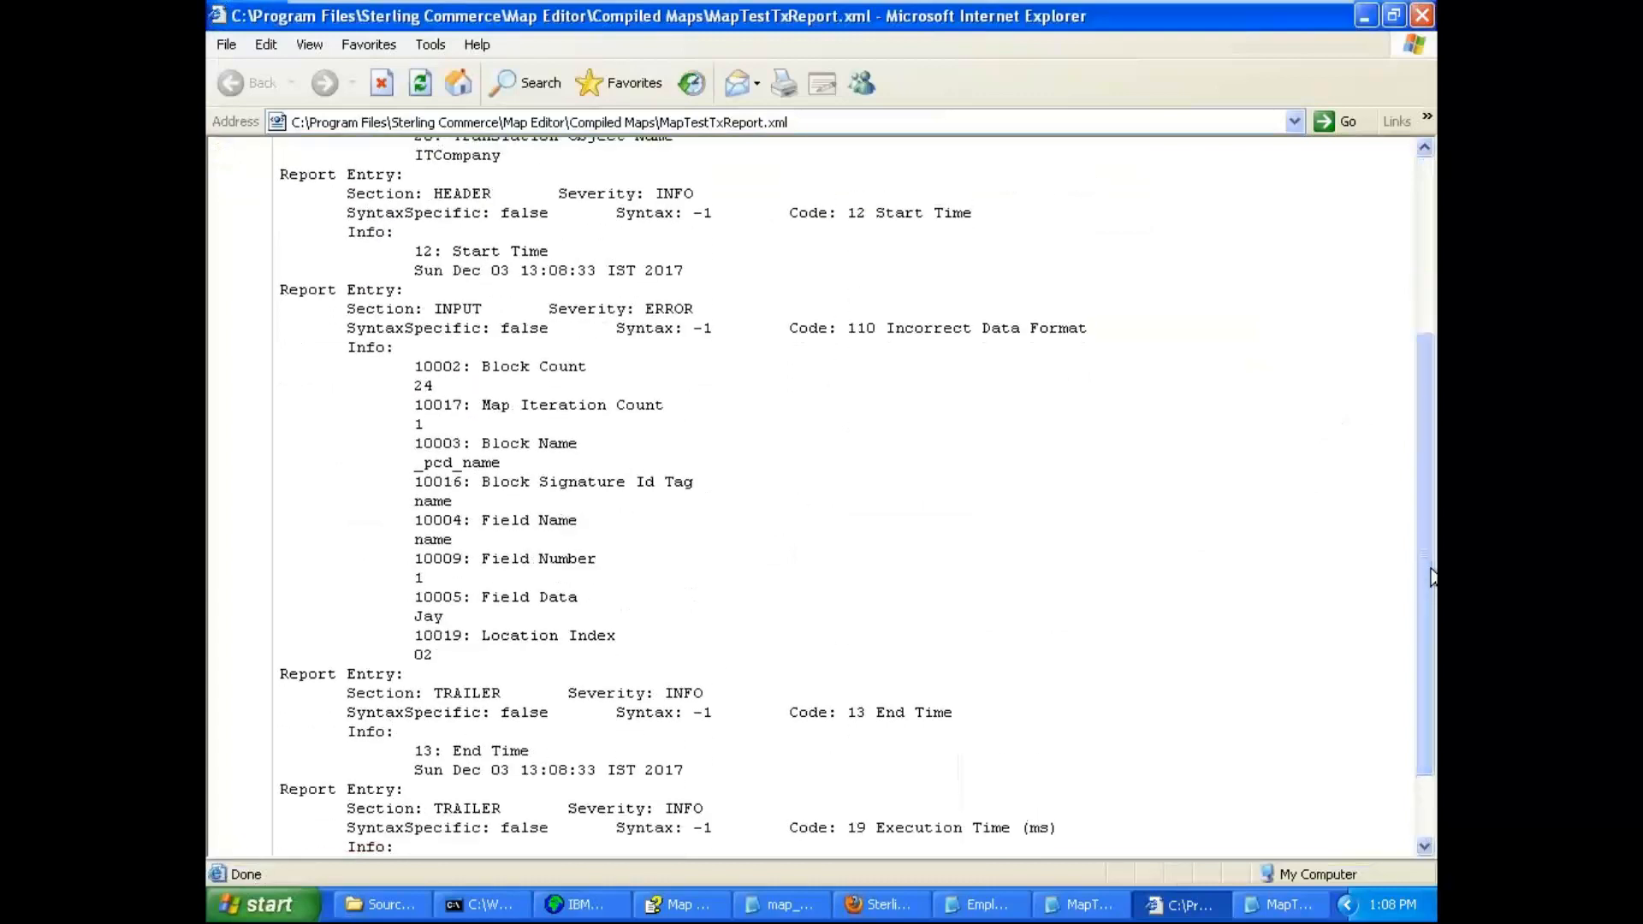
{"action": "double_click", "coordinate": [436, 502]}
{"action": "double_click", "coordinate": [429, 617]}
{"action": "left_click", "coordinate": [438, 622]}
{"action": "double_click", "coordinate": [437, 620]}
Locate the second employee's name element in Employe.xml and compare it with the first employee's name.
{"action": "left_click", "coordinate": [980, 905]}
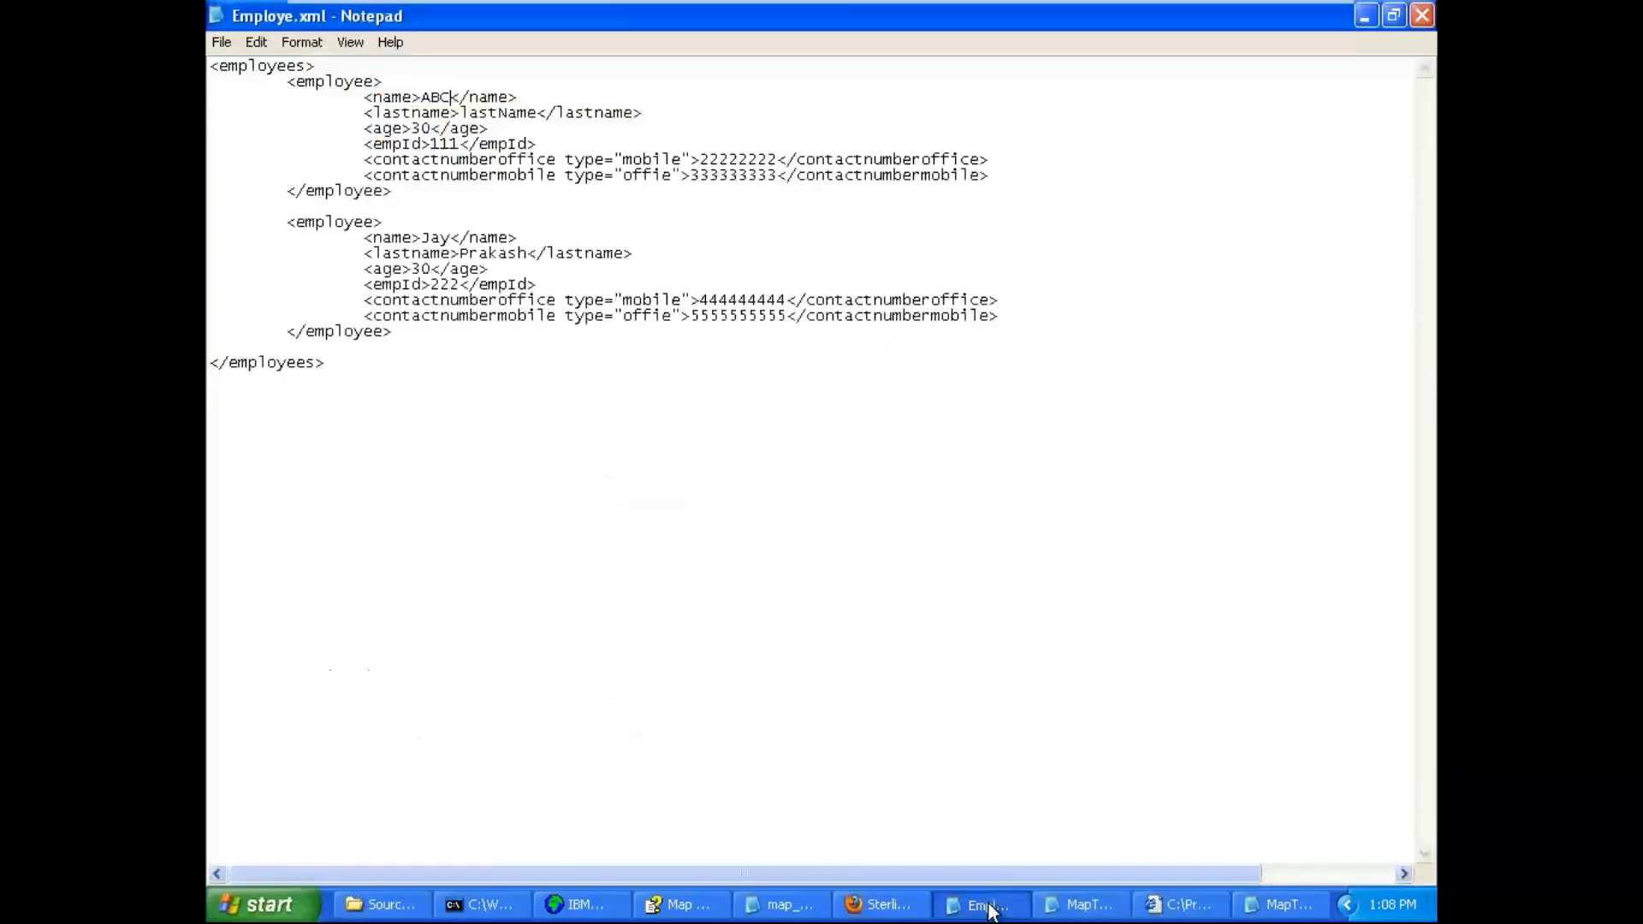
{"action": "double_click", "coordinate": [387, 239]}
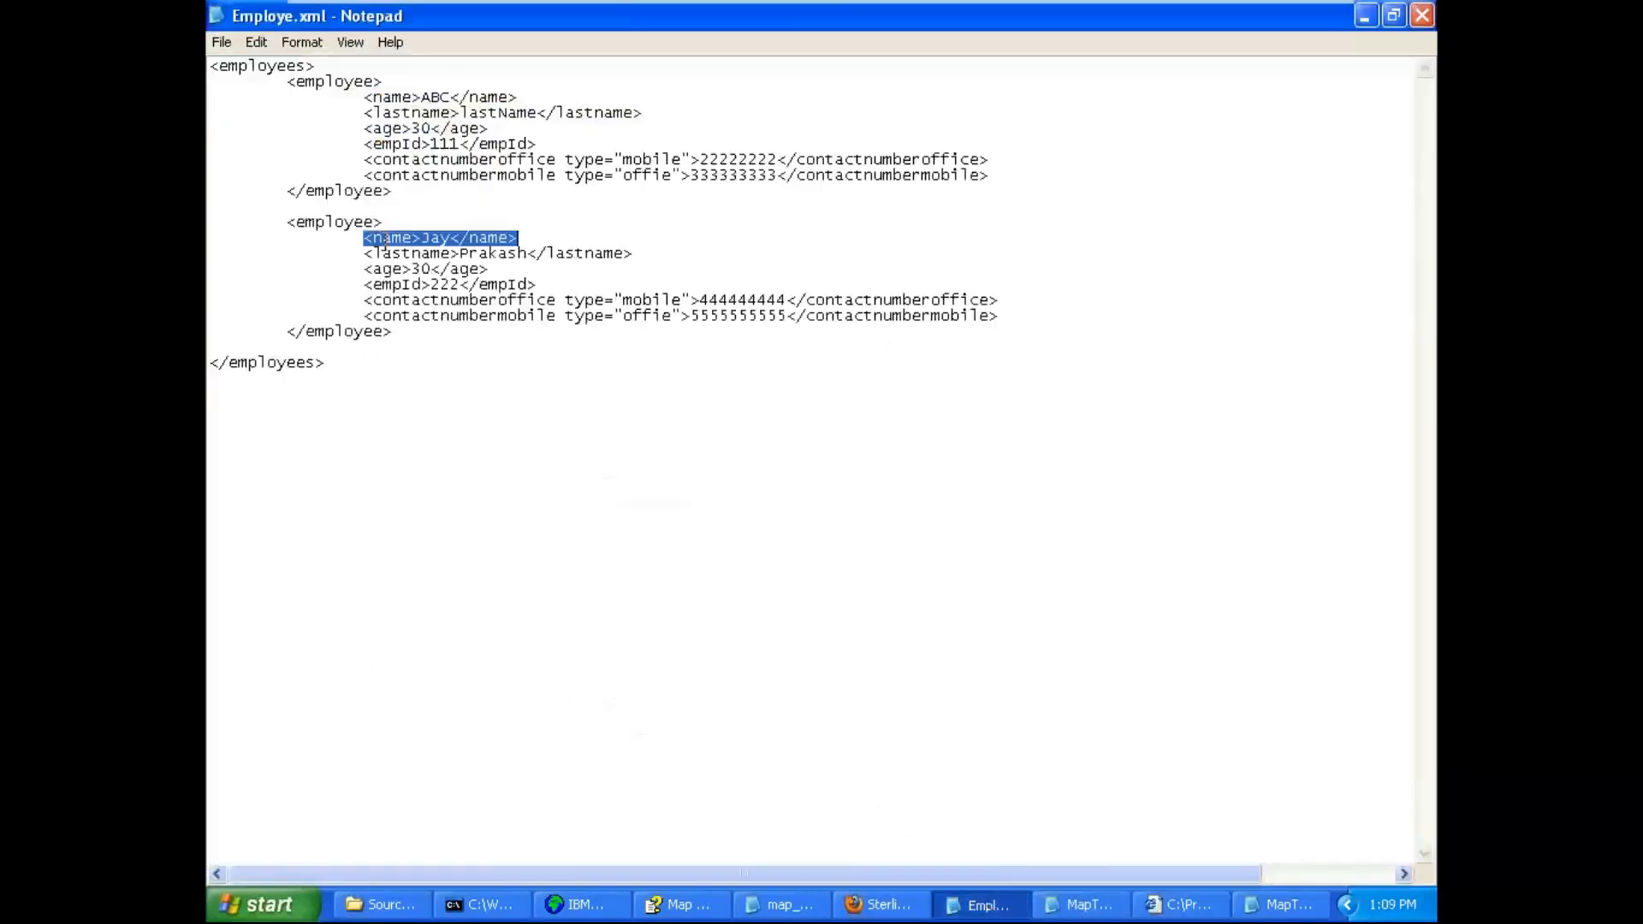
{"action": "left_click", "coordinate": [389, 239]}
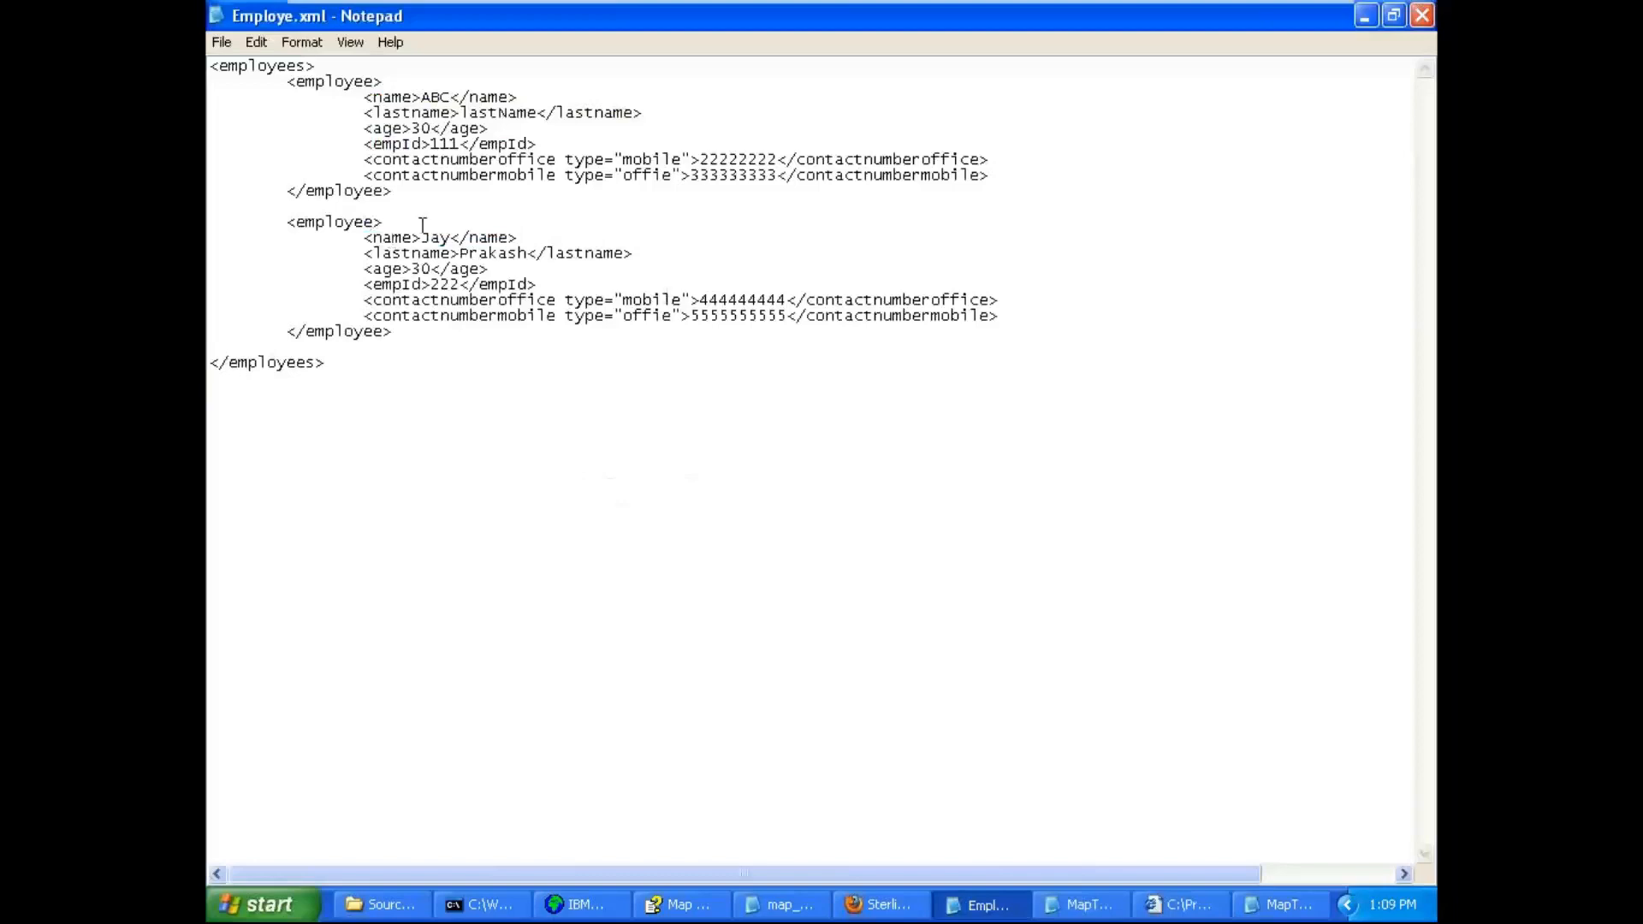
{"action": "double_click", "coordinate": [387, 238]}
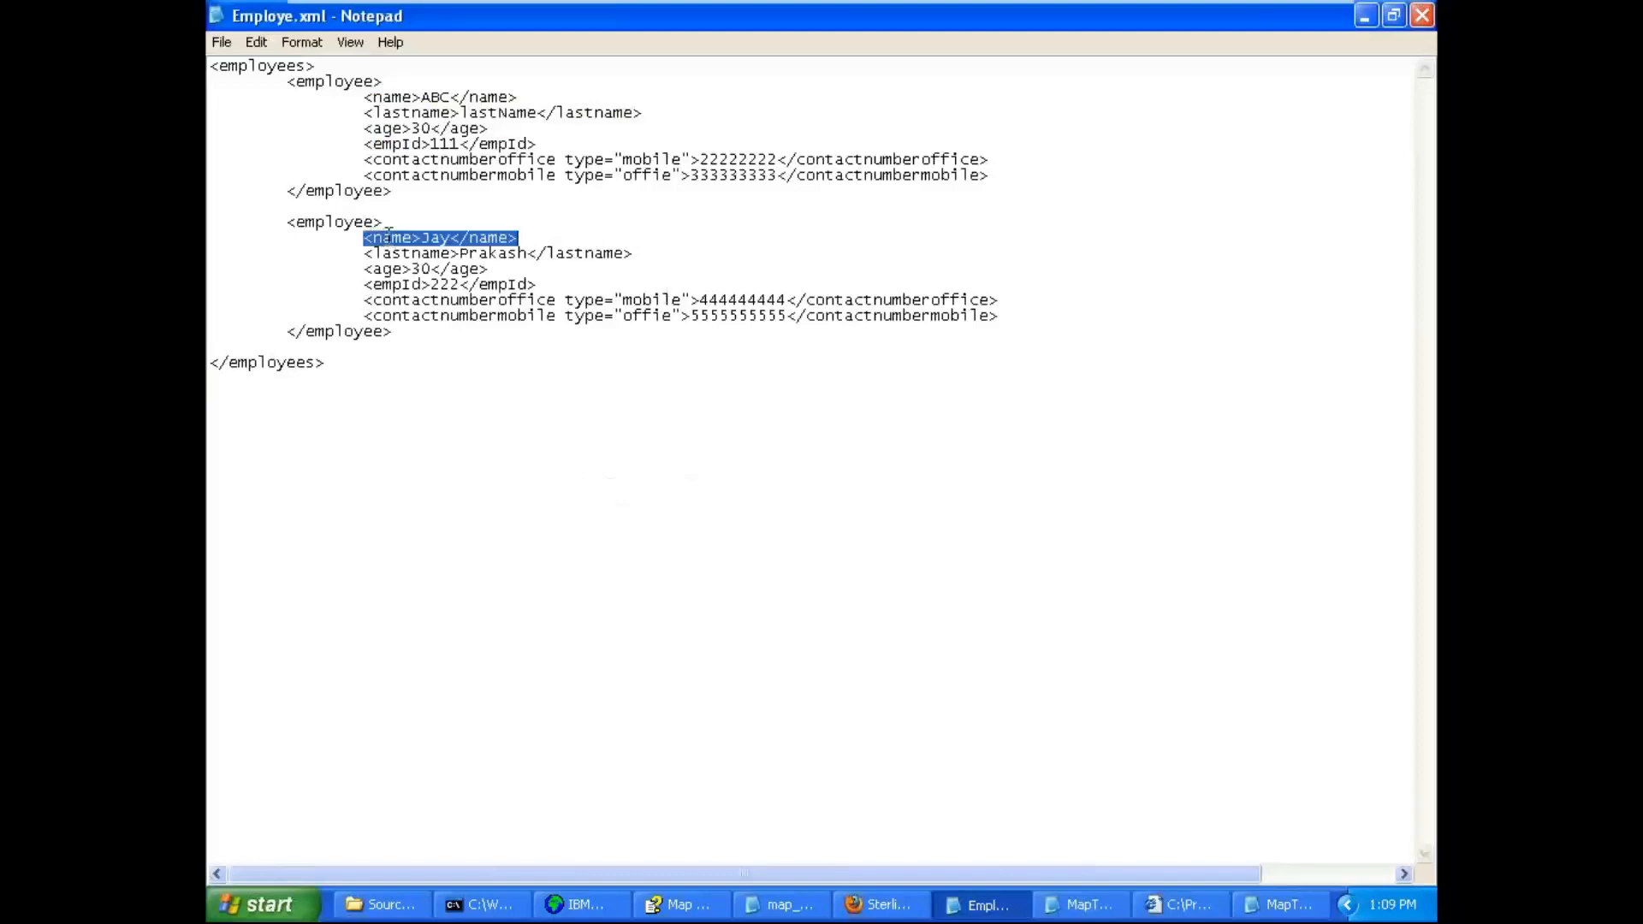
{"action": "double_click", "coordinate": [392, 241]}
{"action": "double_click", "coordinate": [394, 244]}
{"action": "double_click", "coordinate": [394, 244]}
{"action": "left_click", "coordinate": [401, 99]}
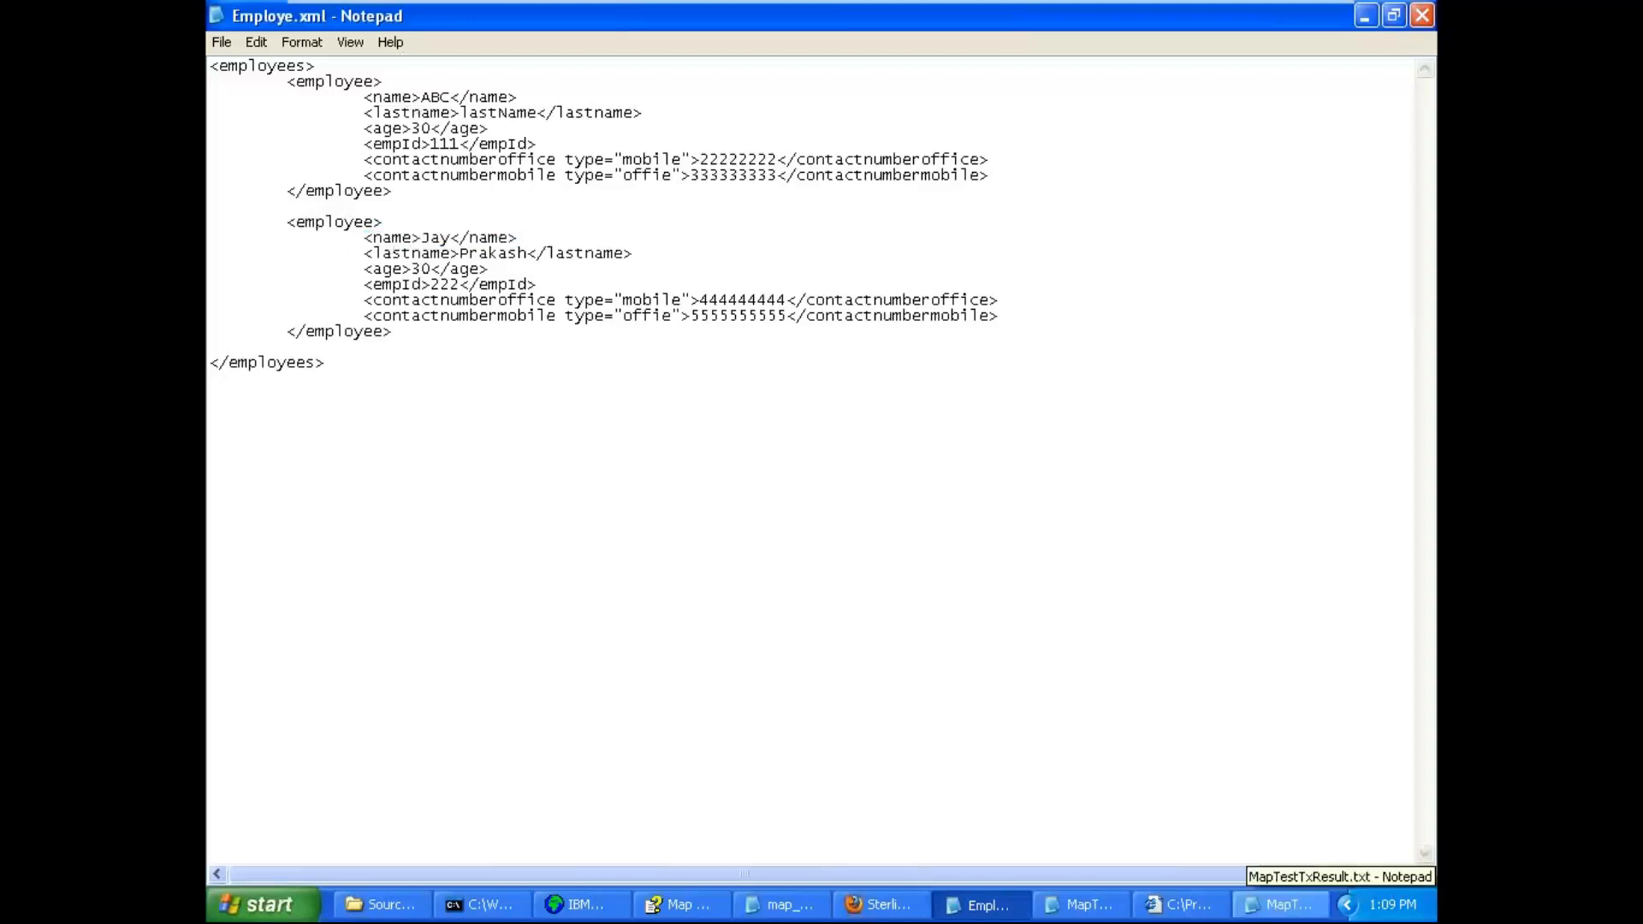
Examine the Field Name, Field Data and Field Number values of the error entry in the translation report.
{"action": "left_click", "coordinate": [1181, 905]}
{"action": "left_click", "coordinate": [488, 597]}
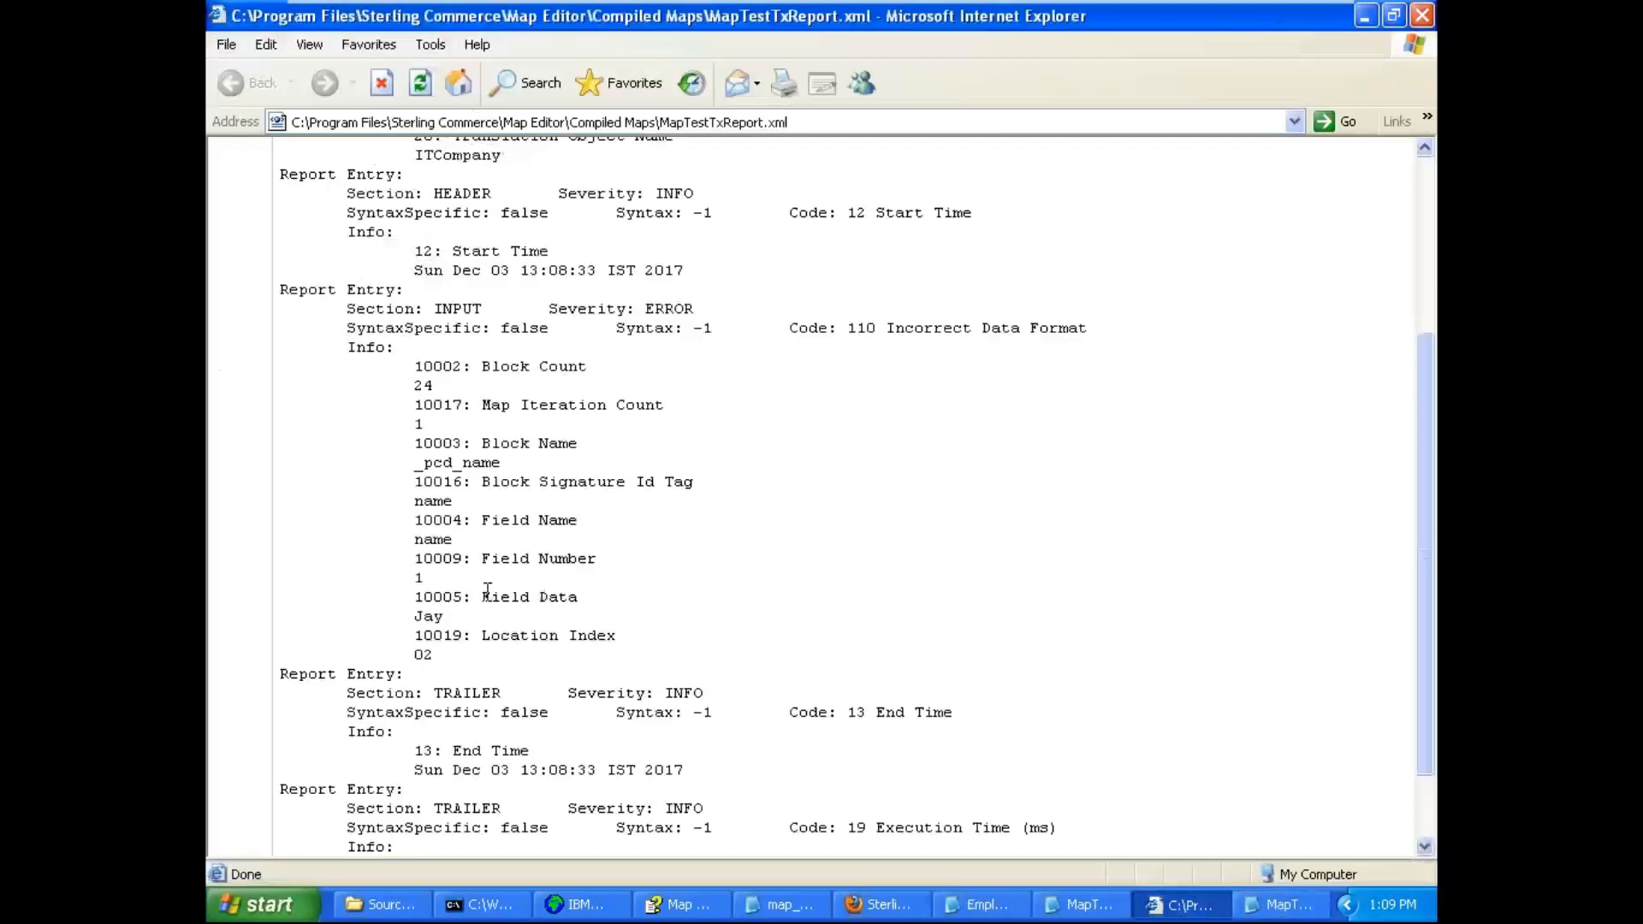
{"action": "left_click_drag", "start_coordinate": [480, 594], "coordinate": [489, 595]}
{"action": "left_click", "coordinate": [484, 560]}
{"action": "left_click_drag", "start_coordinate": [480, 521], "coordinate": [588, 521]}
{"action": "double_click", "coordinate": [421, 541]}
{"action": "left_click_drag", "start_coordinate": [481, 596], "coordinate": [578, 597]}
{"action": "double_click", "coordinate": [428, 617]}
{"action": "left_click_drag", "start_coordinate": [480, 558], "coordinate": [596, 558]}
{"action": "double_click", "coordinate": [425, 577]}
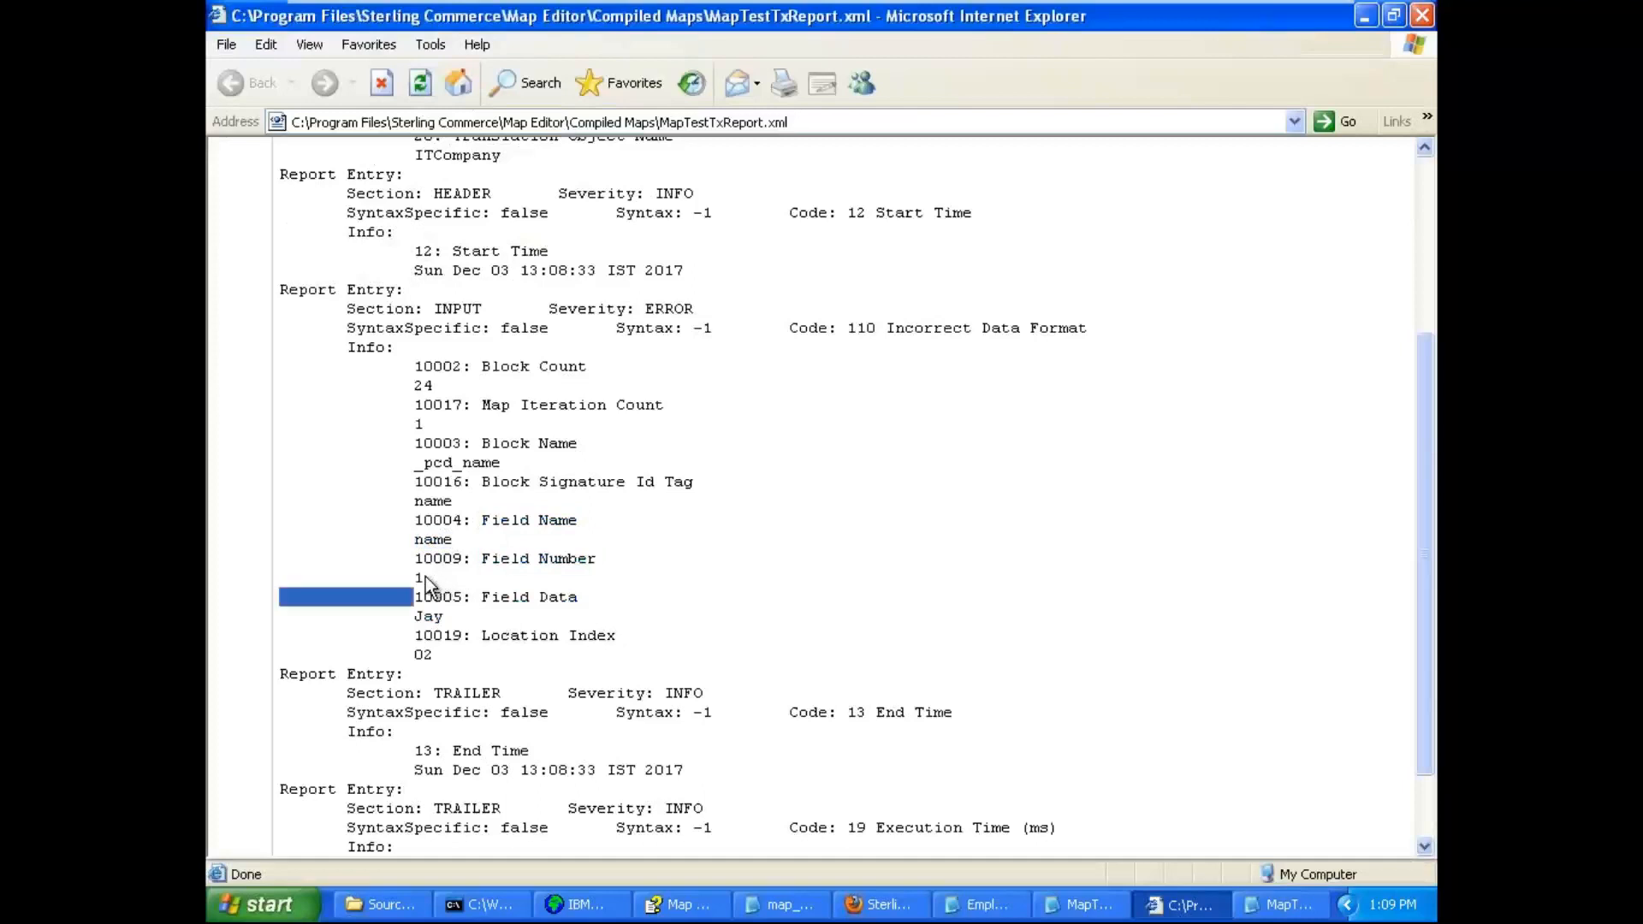
{"action": "left_click_drag", "start_coordinate": [482, 558], "coordinate": [589, 565]}
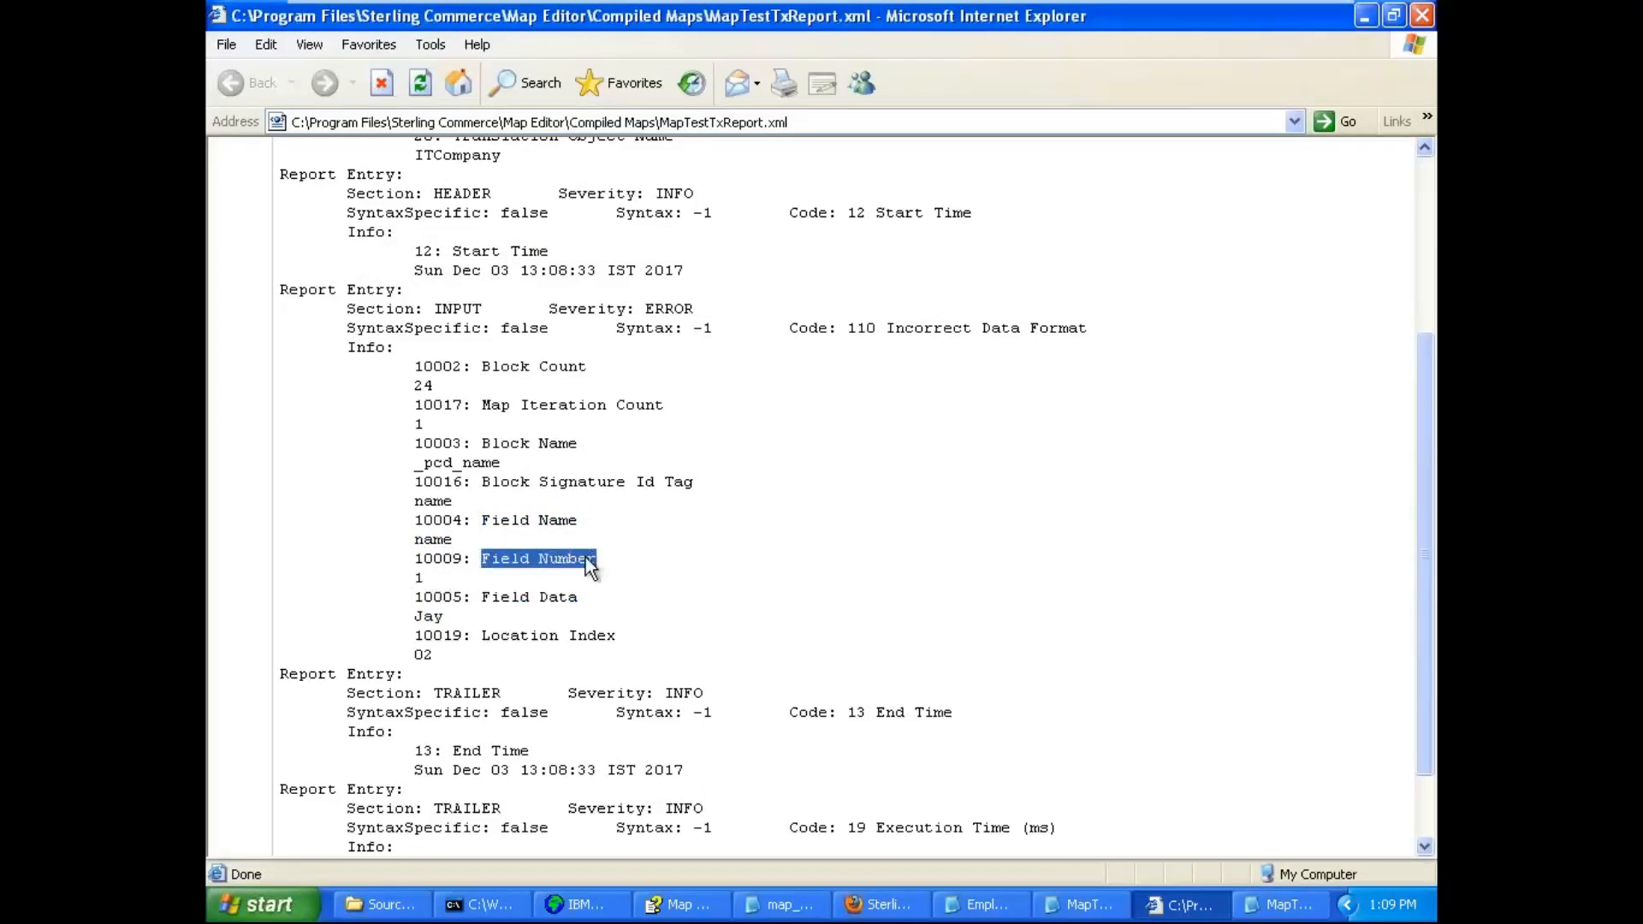
Close the Map Test dialog in Map Editor and select the name element under employeChild in the source tree.
{"action": "left_click", "coordinate": [582, 905]}
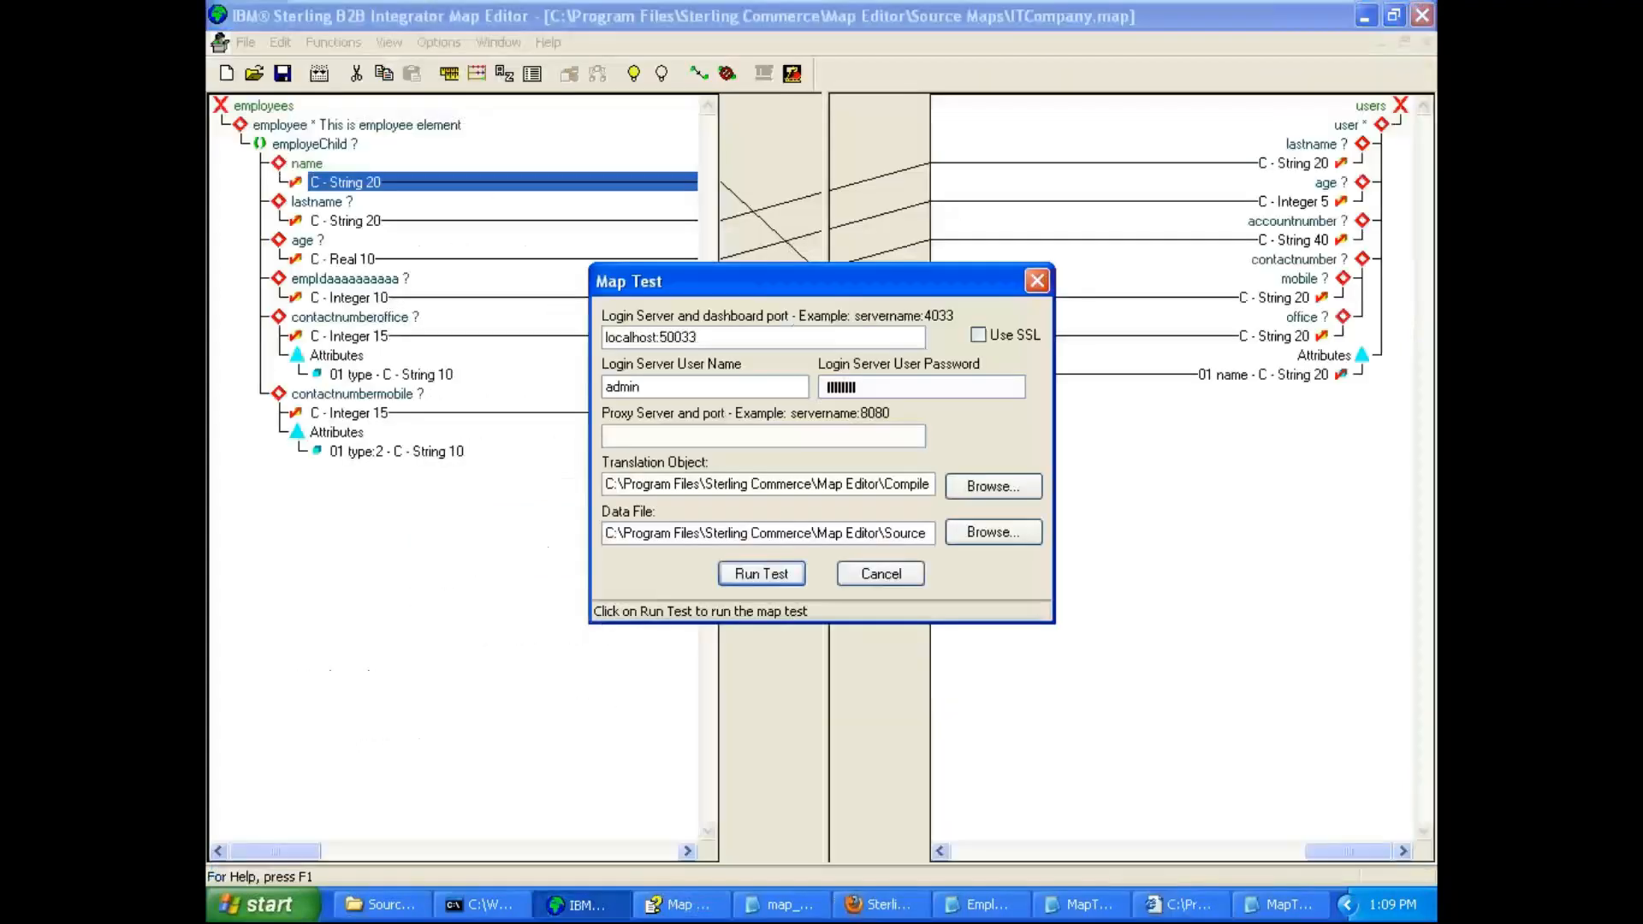
{"action": "left_click", "coordinate": [882, 573]}
{"action": "left_click", "coordinate": [310, 144]}
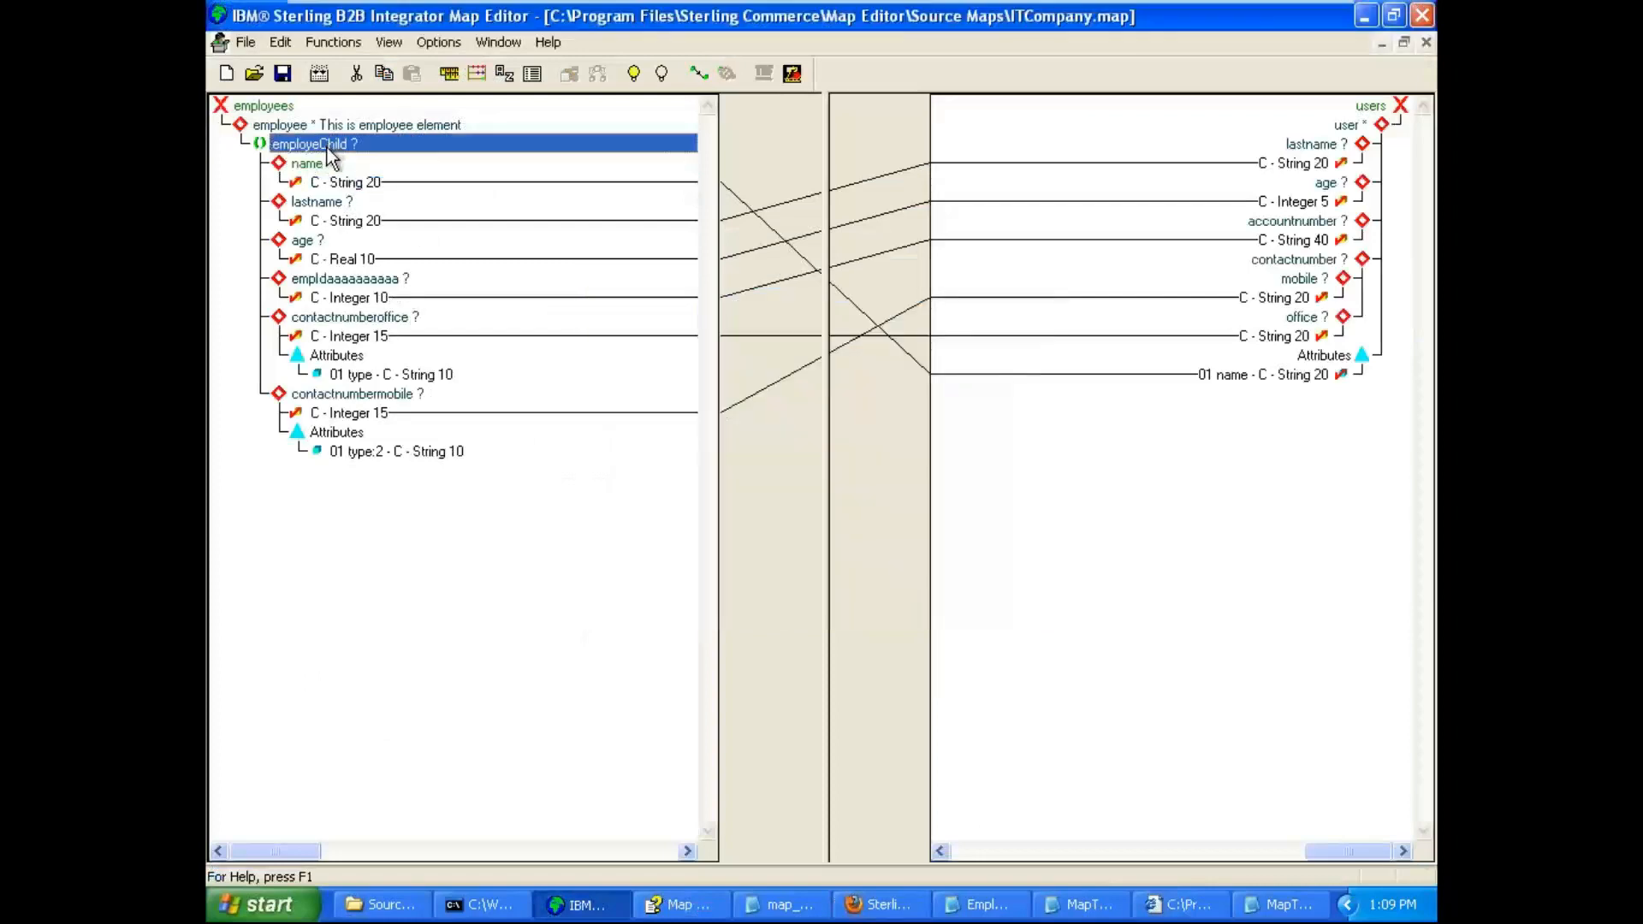
{"action": "left_click", "coordinate": [320, 164]}
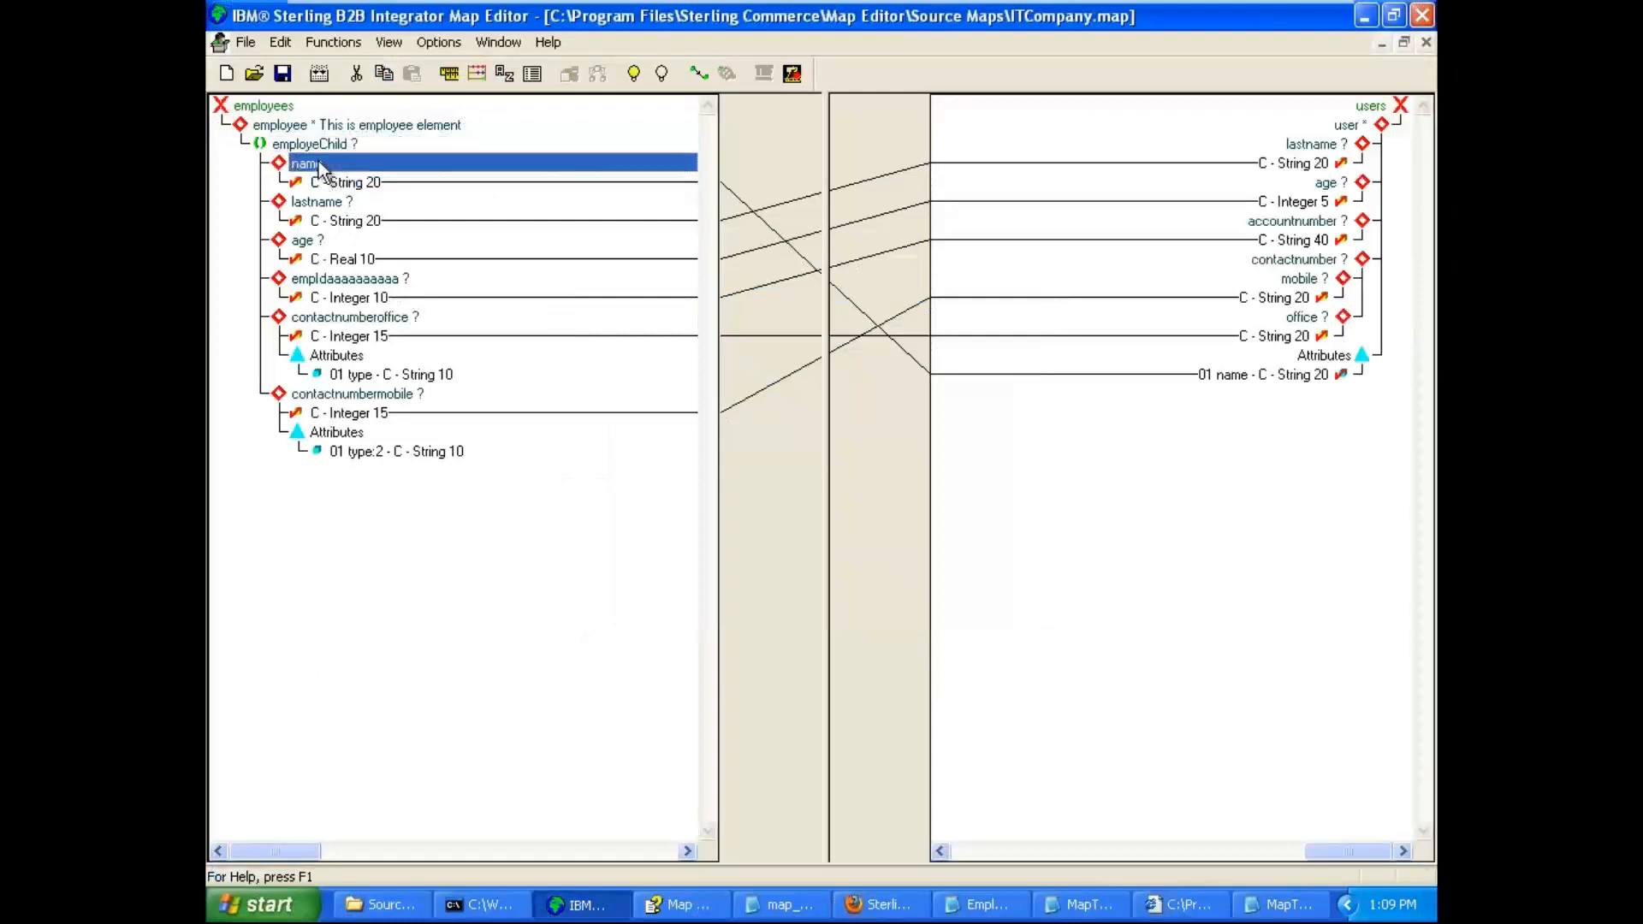
Examine the Location Index and the field name of the error entry in the translation report.
{"action": "left_click", "coordinate": [1169, 901]}
{"action": "left_click", "coordinate": [539, 553]}
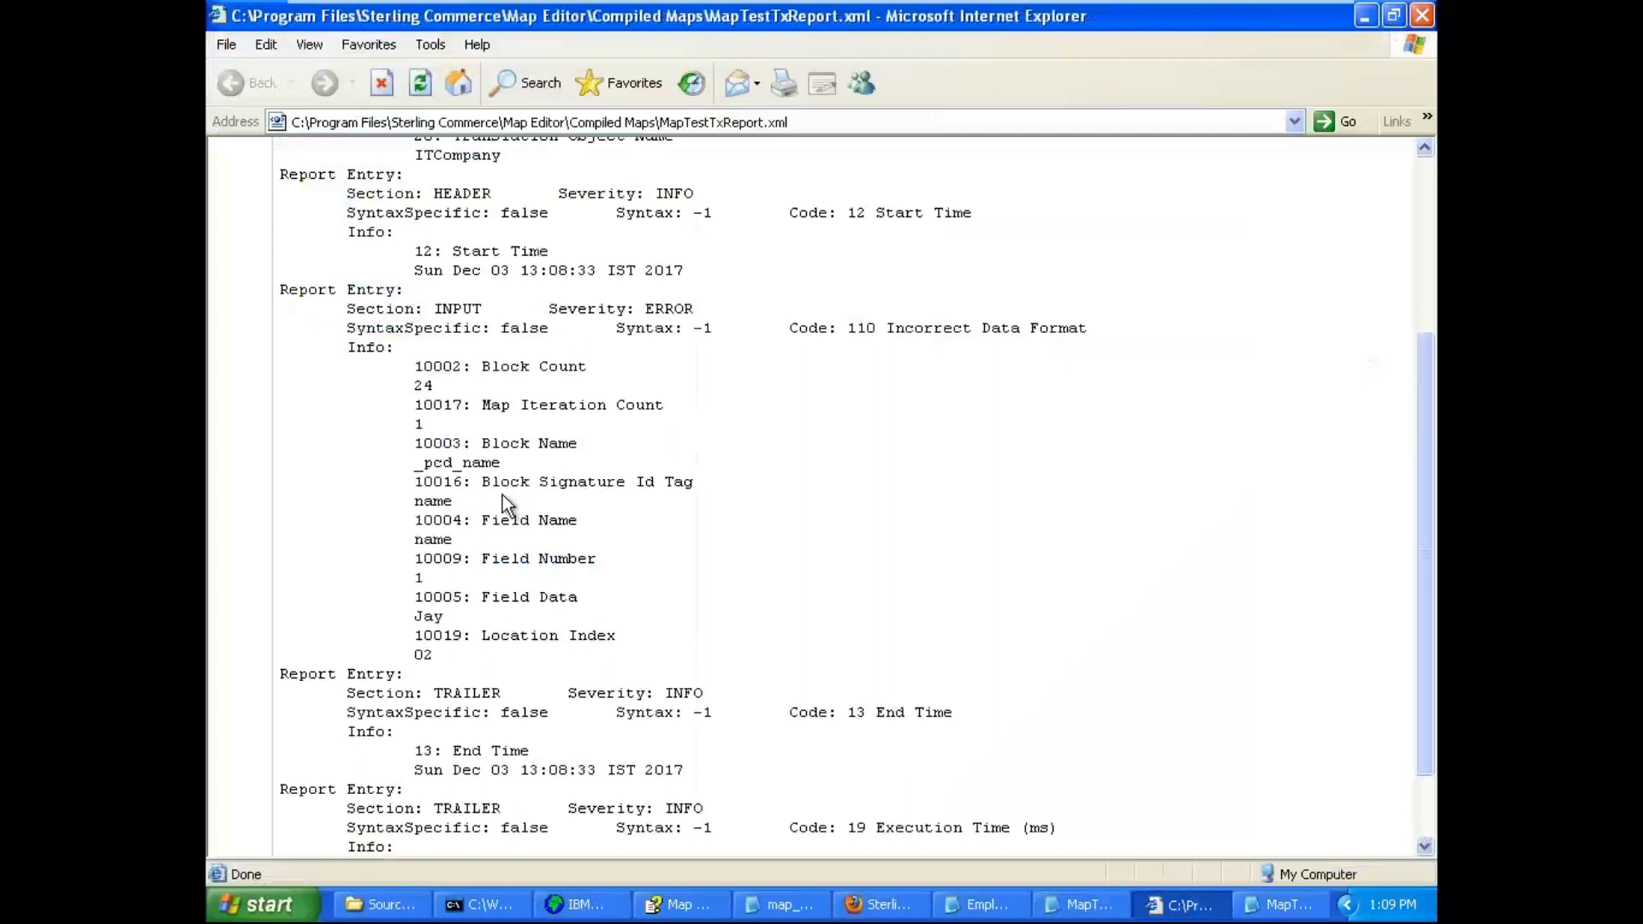
{"action": "triple_click", "coordinate": [493, 635]}
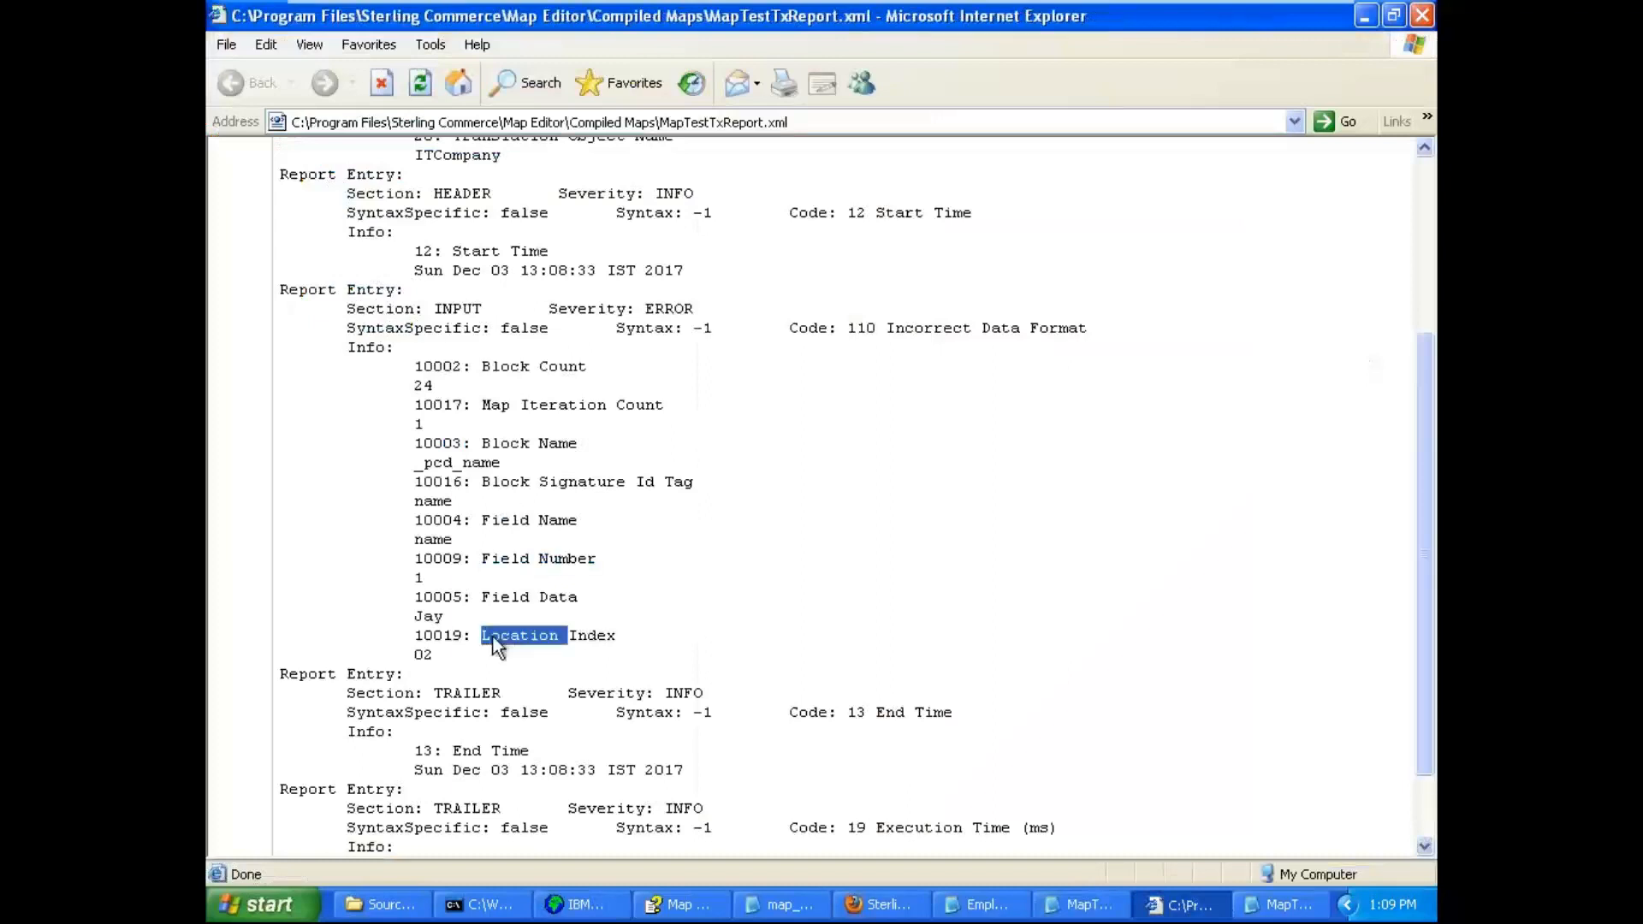
{"action": "left_click", "coordinate": [602, 636]}
{"action": "left_click_drag", "start_coordinate": [481, 636], "coordinate": [616, 637]}
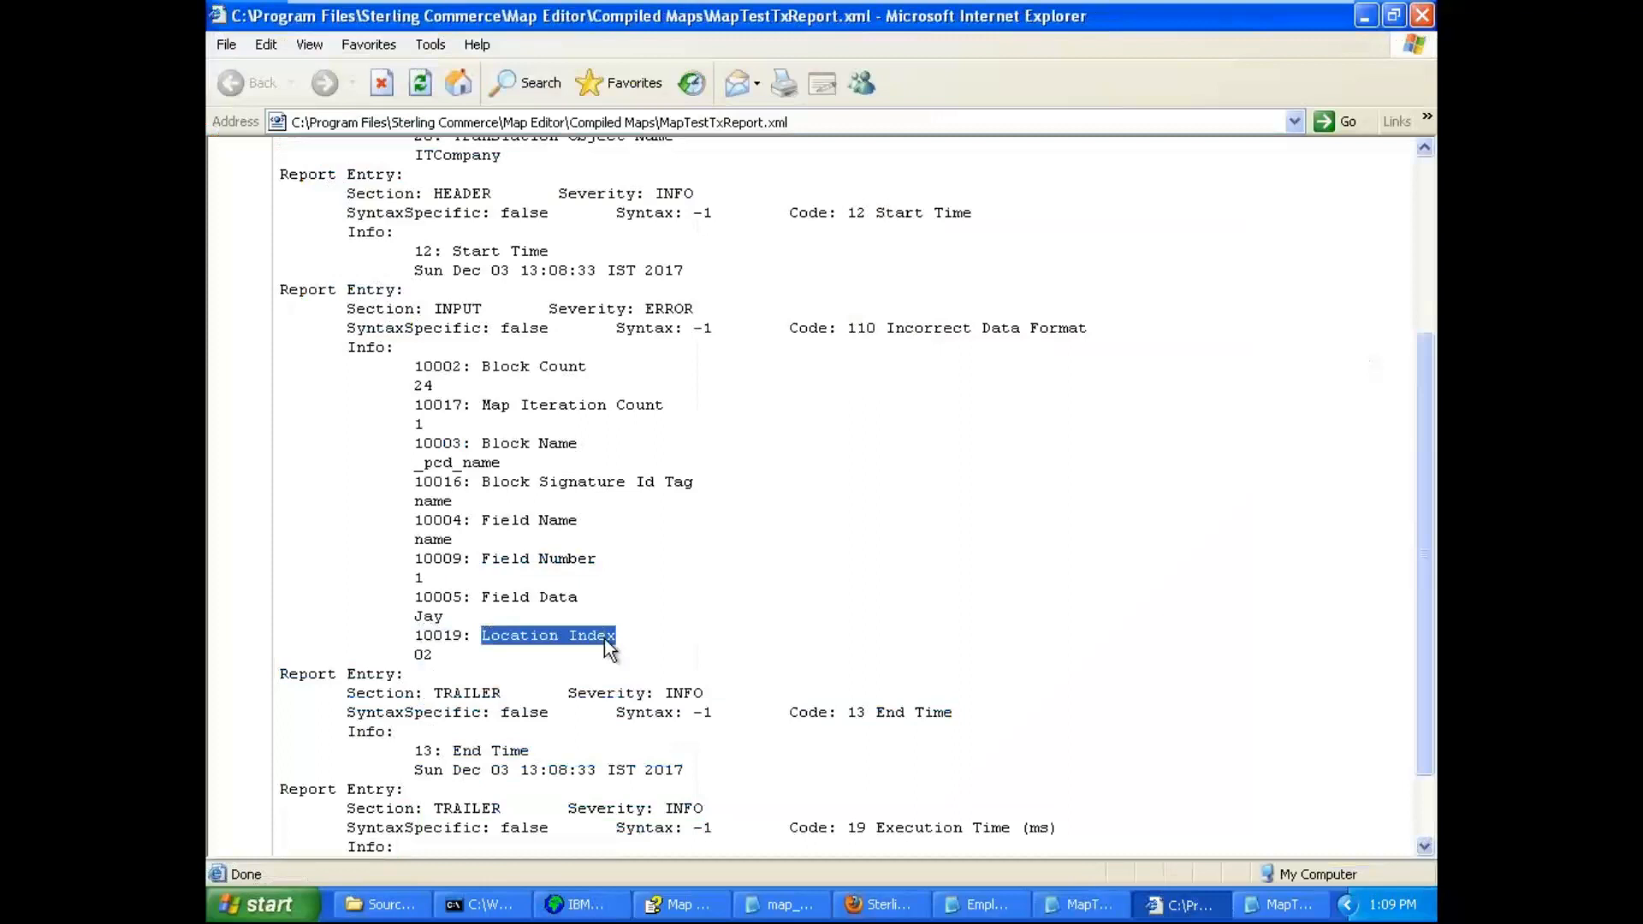
{"action": "left_click", "coordinate": [604, 640]}
{"action": "left_click_drag", "start_coordinate": [481, 636], "coordinate": [615, 637]}
{"action": "double_click", "coordinate": [439, 654]}
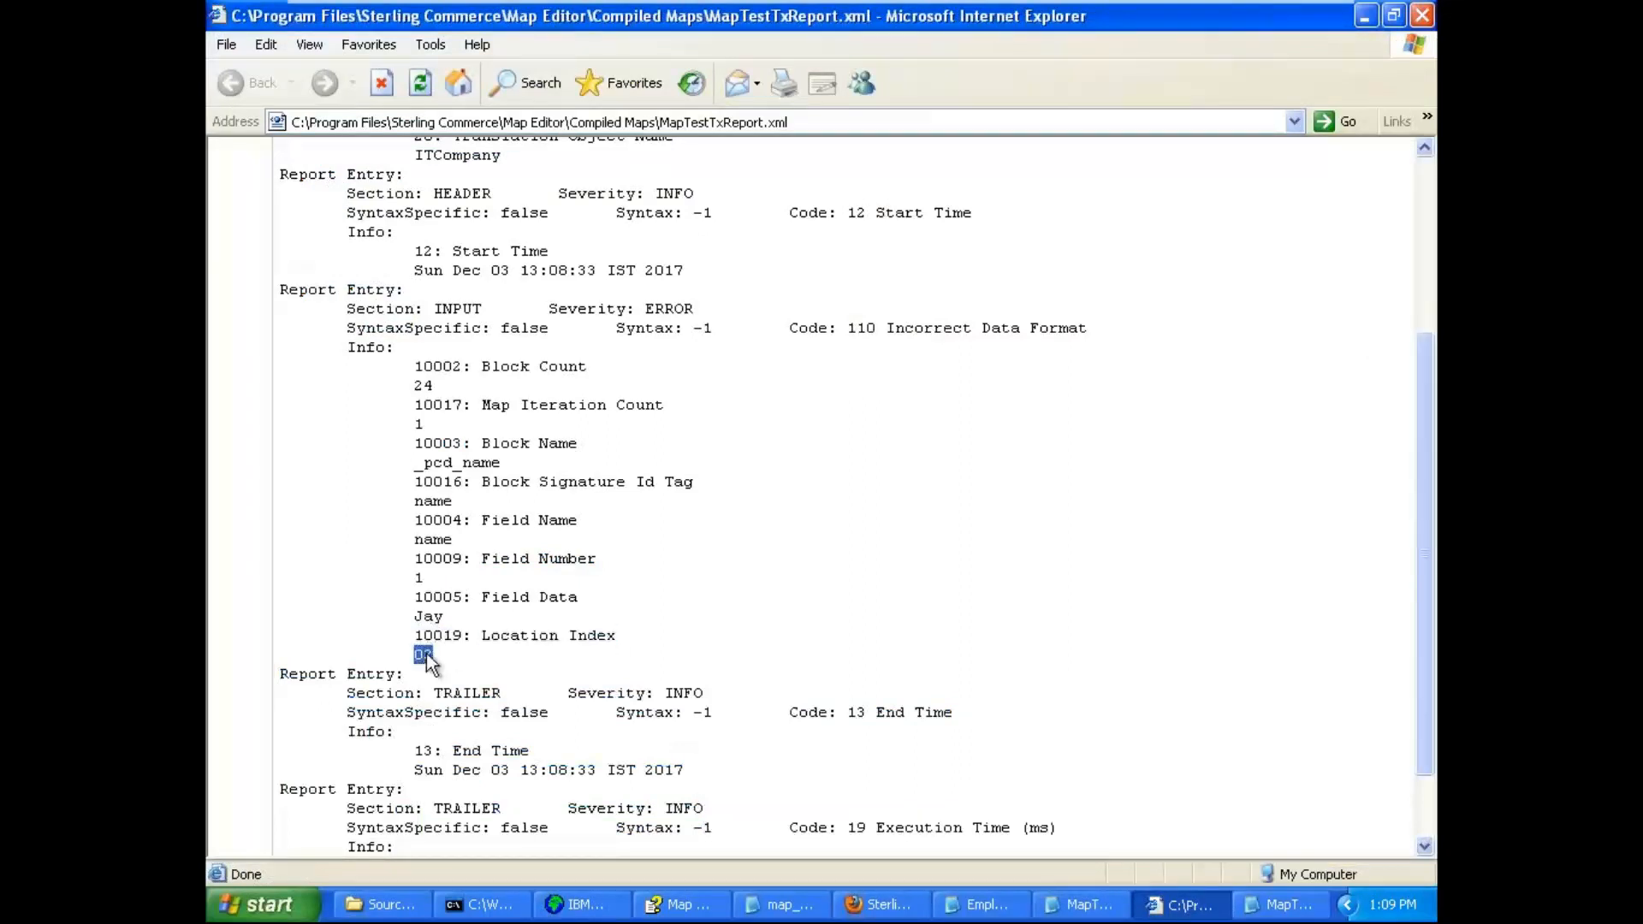
{"action": "double_click", "coordinate": [440, 539]}
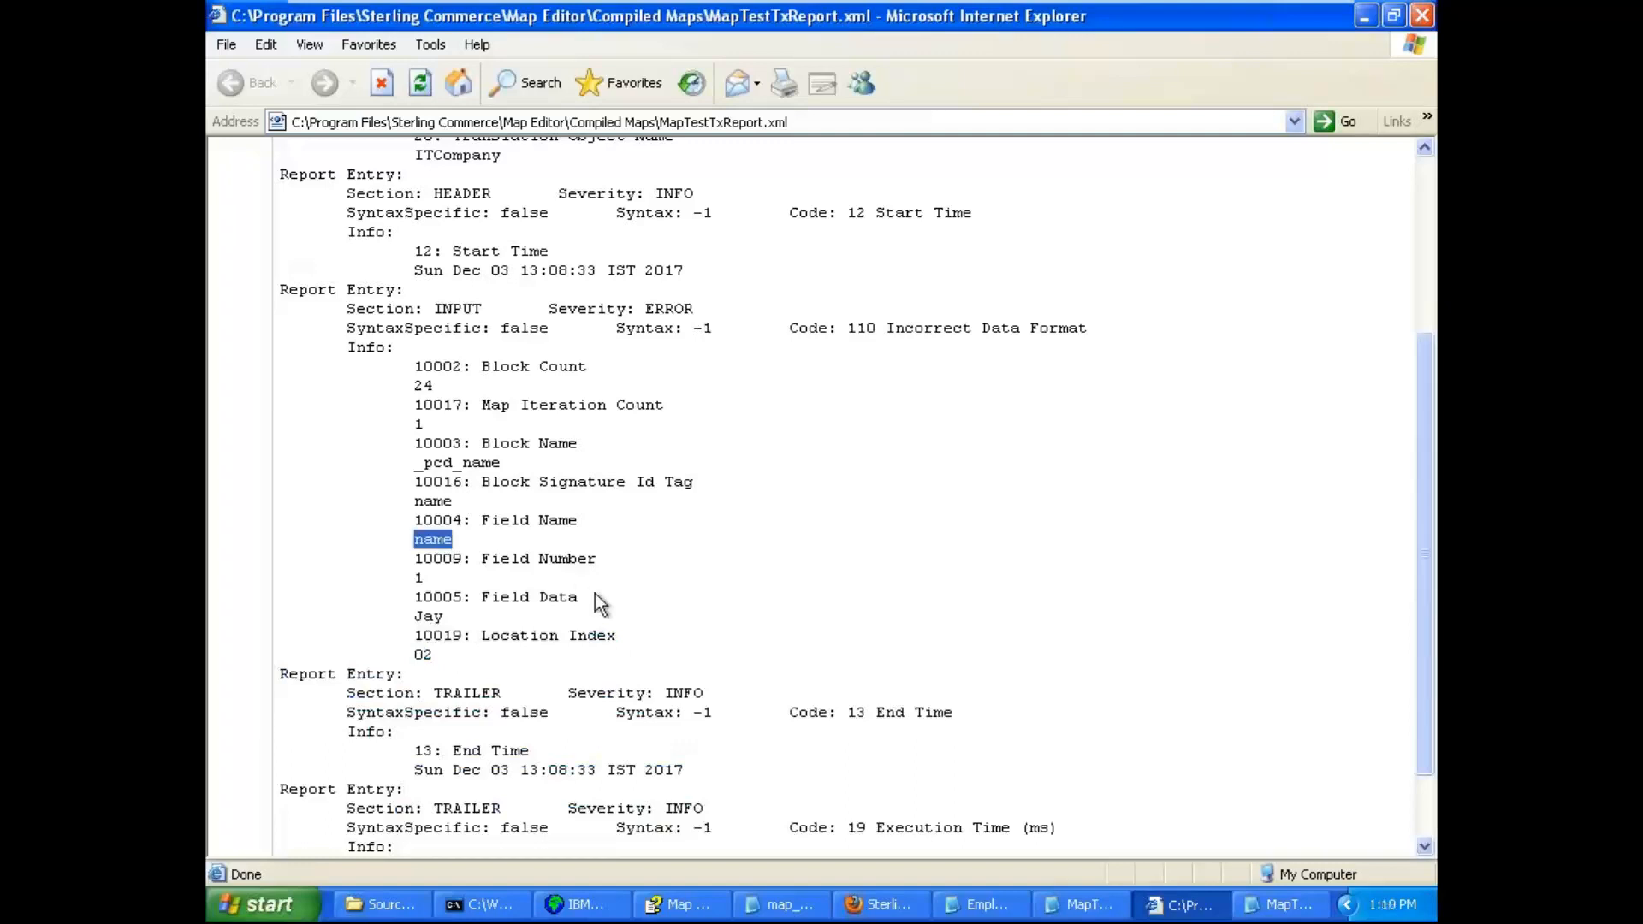
Compare the name elements of both employee records in Employe.xml to match the report's location index.
{"action": "left_click", "coordinate": [980, 905]}
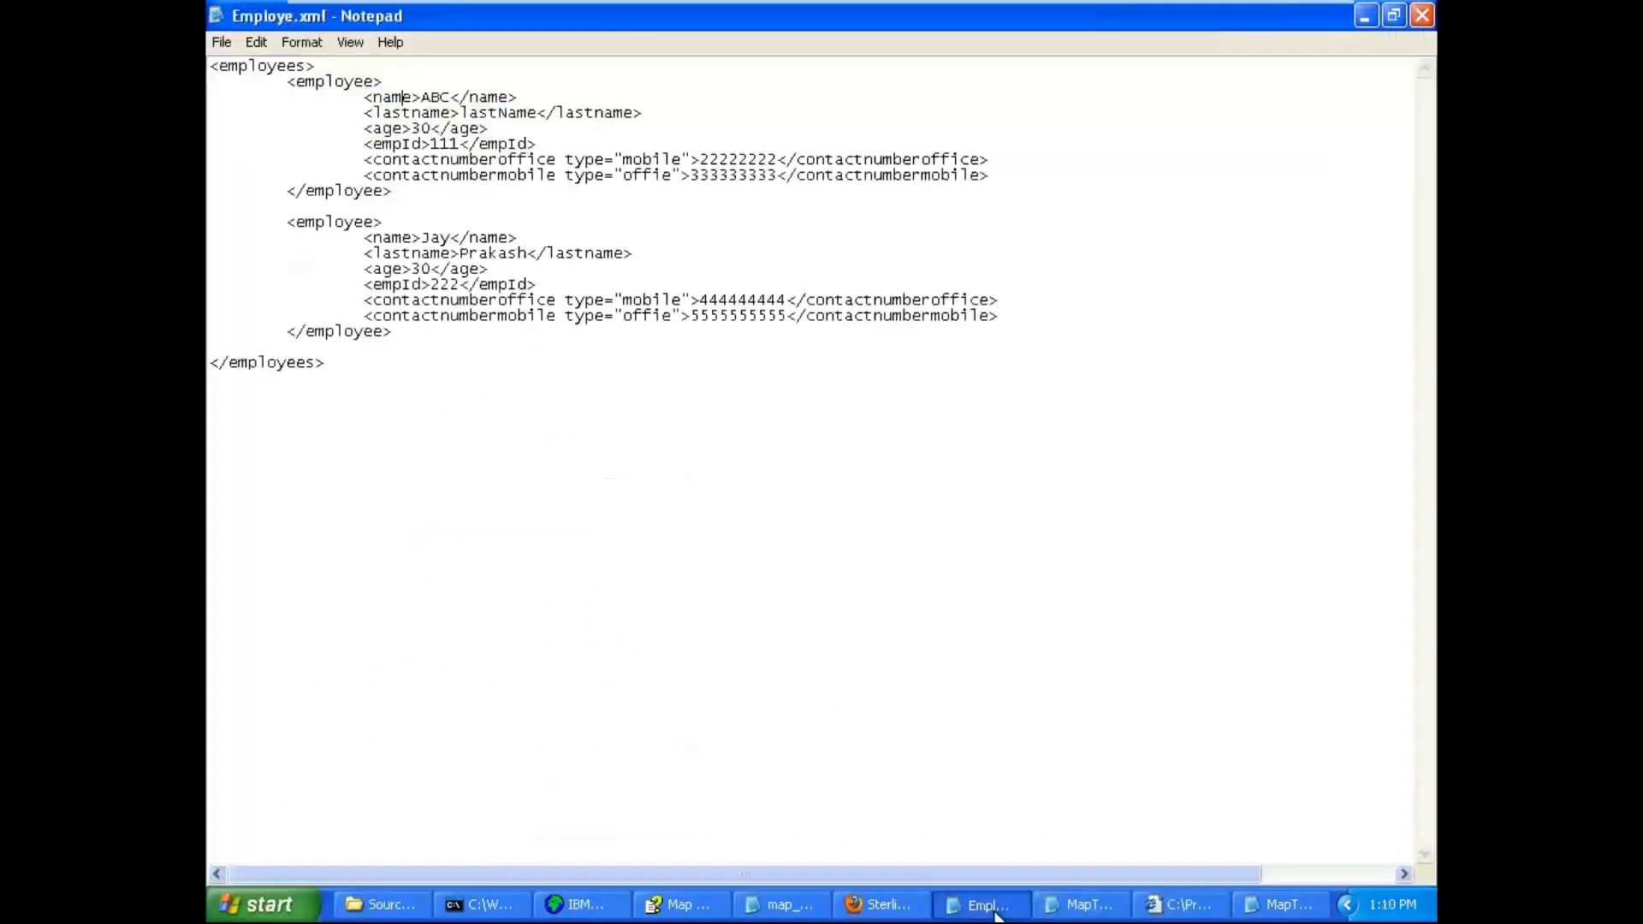
{"action": "double_click", "coordinate": [301, 81]}
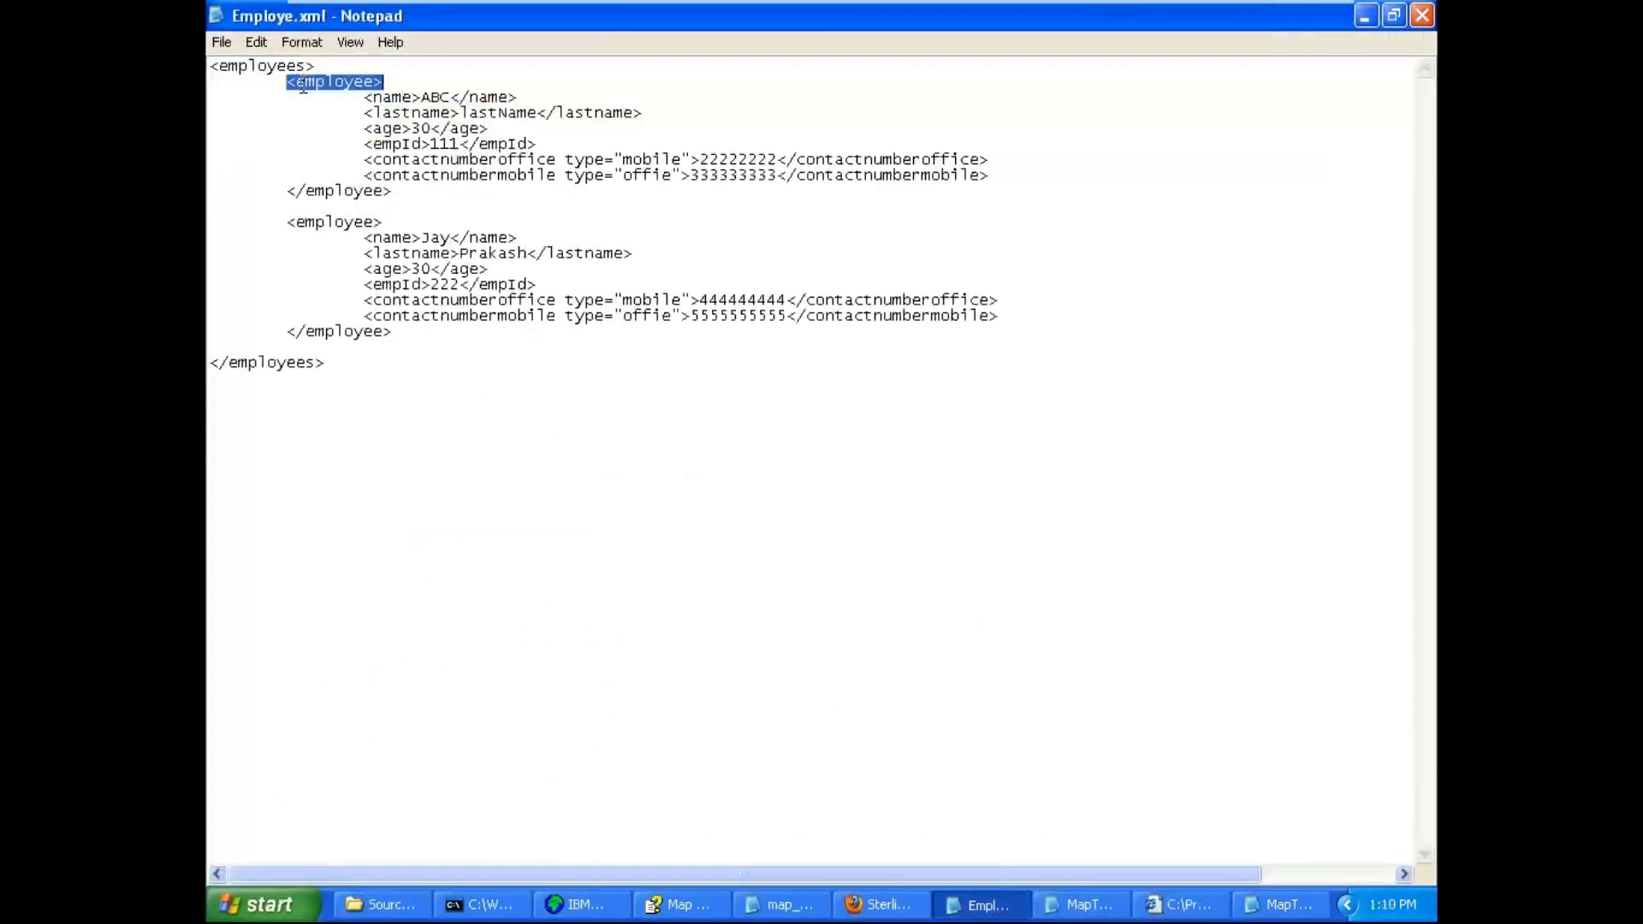
{"action": "double_click", "coordinate": [381, 98]}
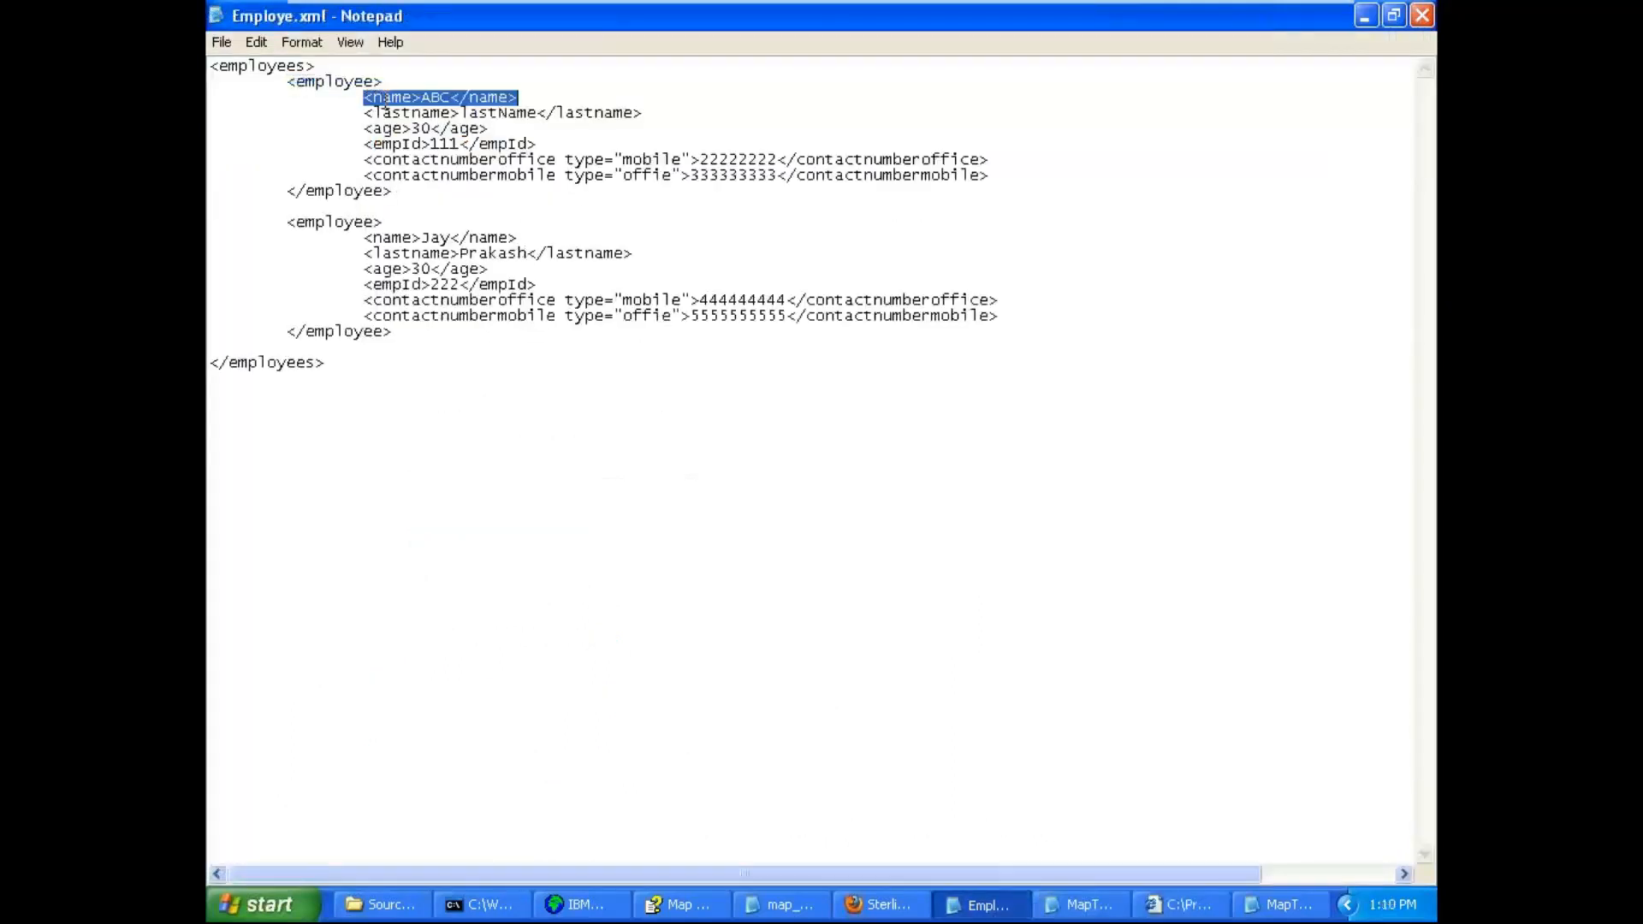
{"action": "double_click", "coordinate": [400, 236]}
{"action": "left_click", "coordinate": [398, 126]}
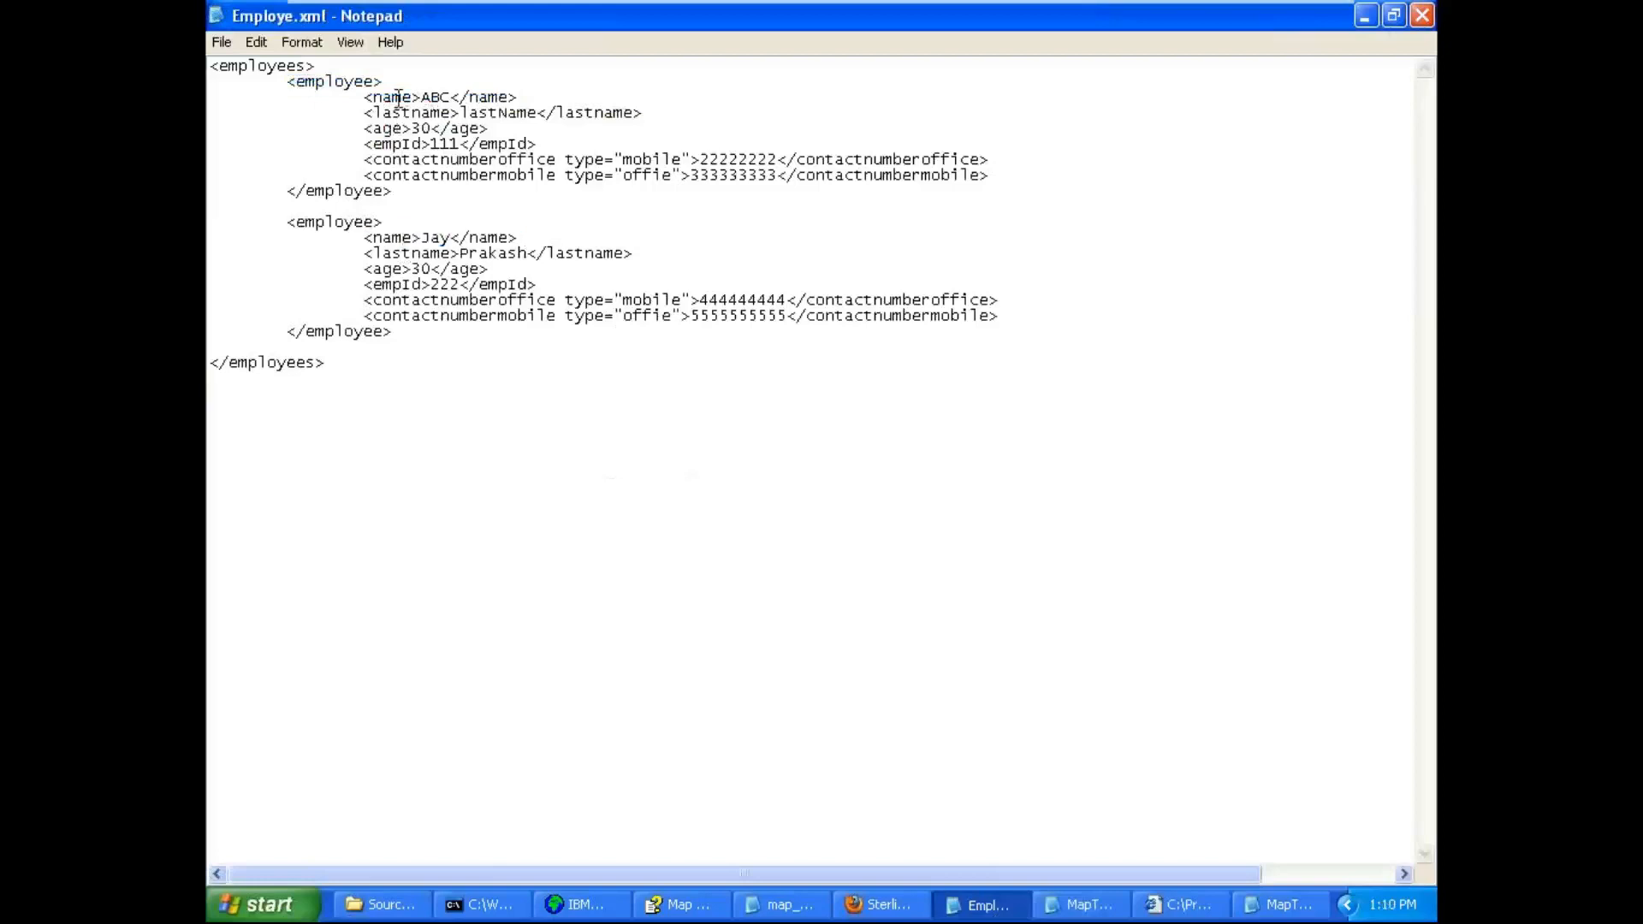
{"action": "double_click", "coordinate": [398, 98]}
{"action": "left_click", "coordinate": [410, 92]}
{"action": "left_click_drag", "start_coordinate": [373, 238], "coordinate": [411, 237]}
{"action": "double_click", "coordinate": [392, 101]}
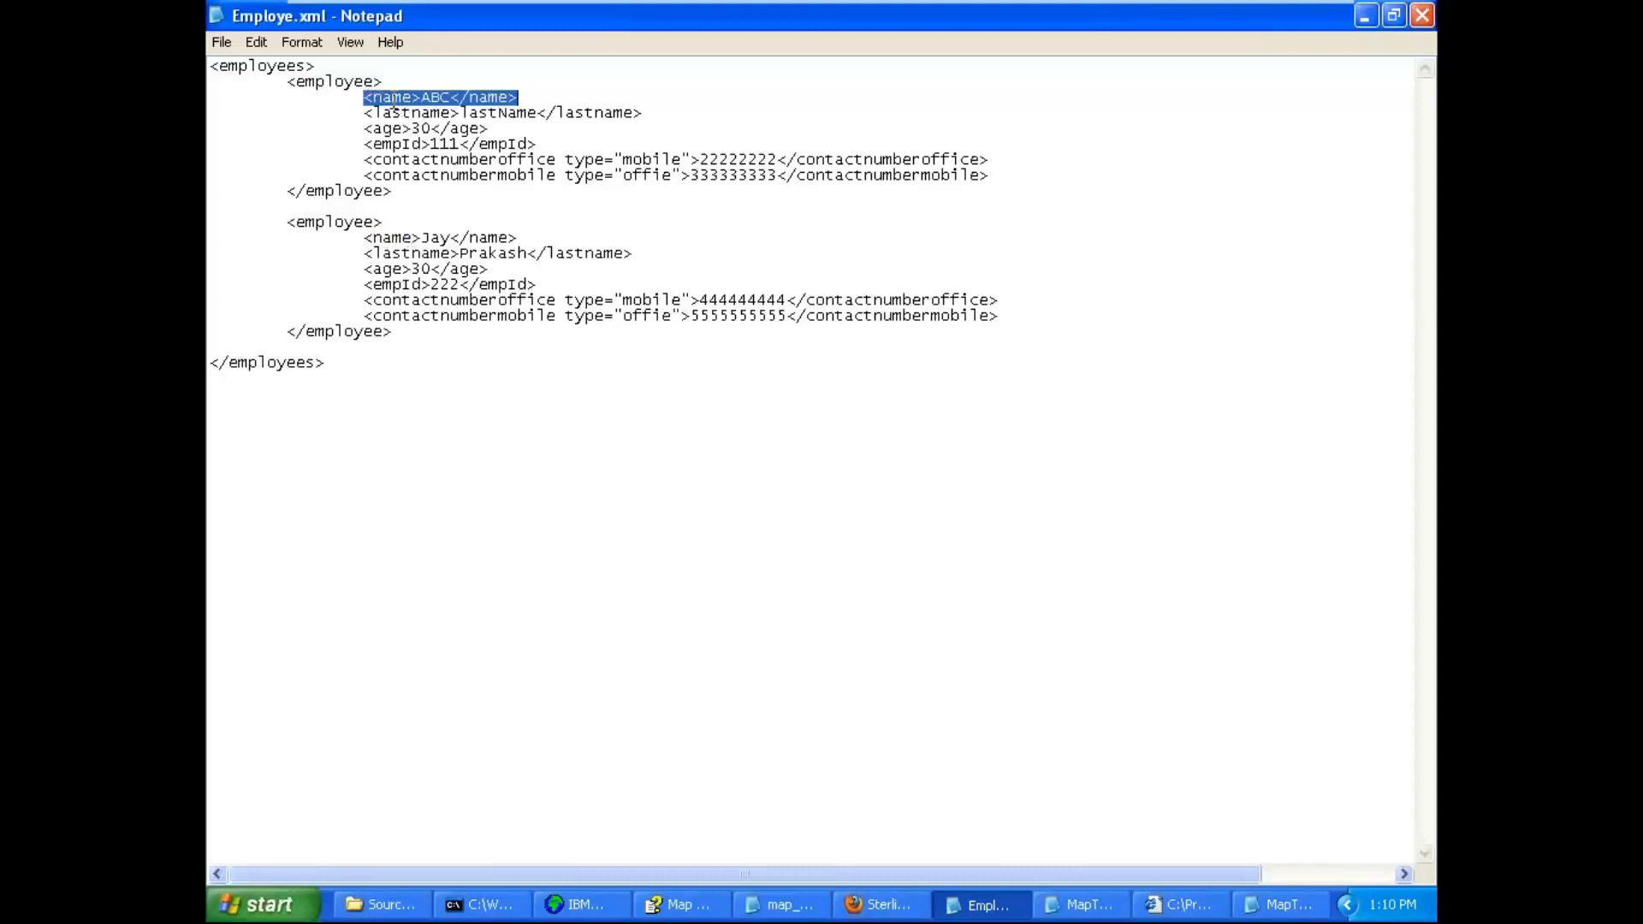